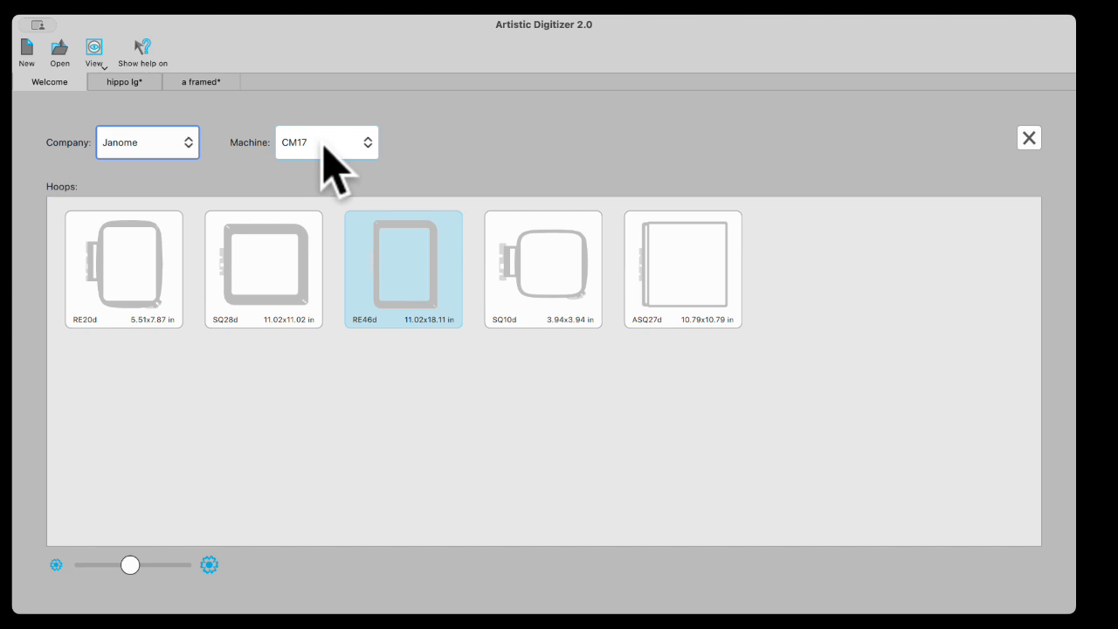
Step: Look through the list of Janome embroidery machines, keeping CM17 as the machine
left_click(367, 144)
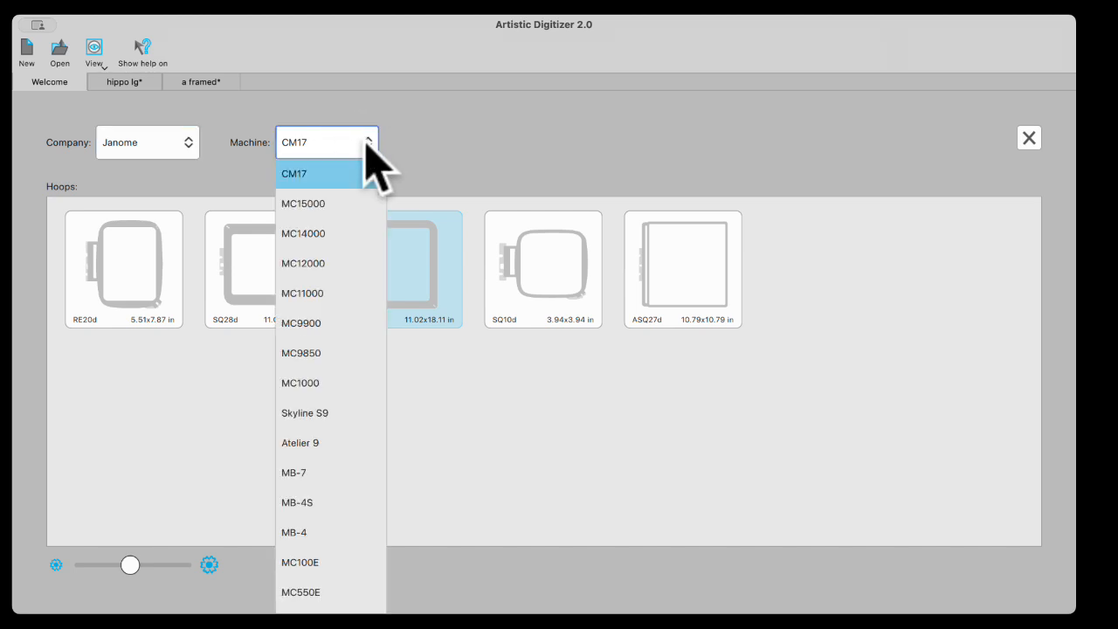
scroll(332, 350, "down", 3)
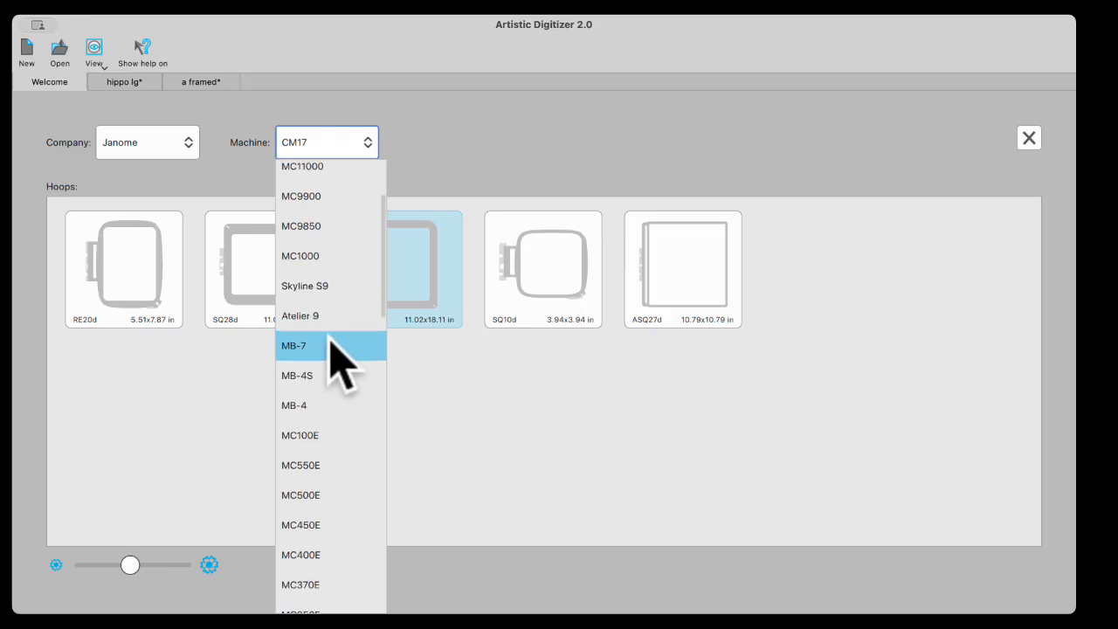
scroll(341, 362, "up", 2)
scroll(342, 354, "down", 4)
scroll(347, 251, "up", 3)
scroll(336, 234, "up", 3)
left_click_drag(382, 174, 392, 132)
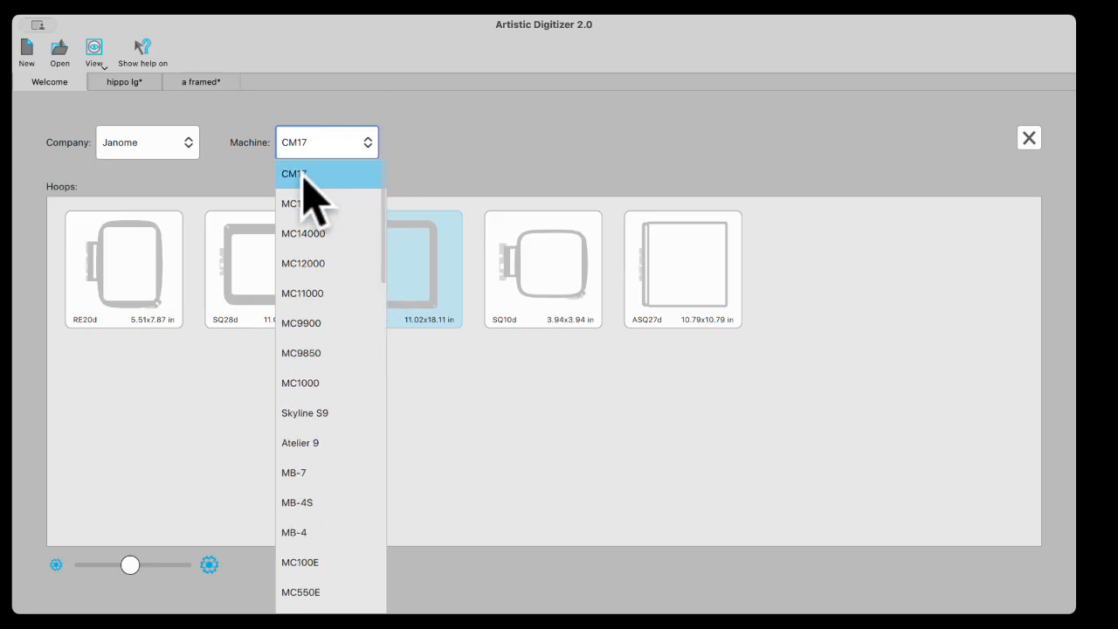
scroll(302, 367, "down", 5)
scroll(312, 349, "up", 4)
scroll(332, 279, "up", 1)
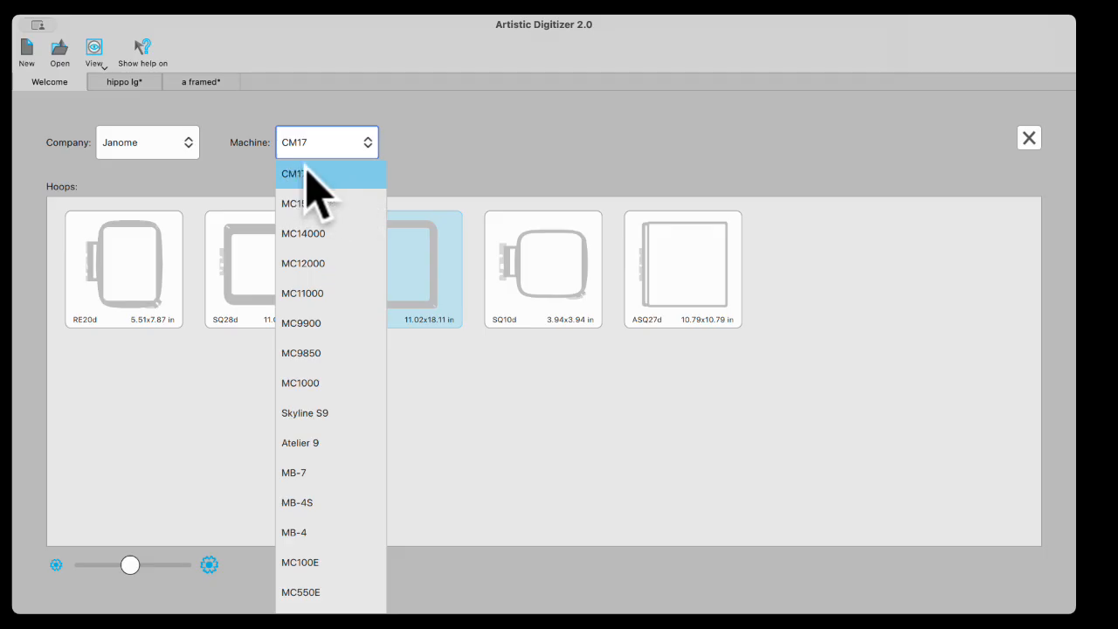
left_click(414, 162)
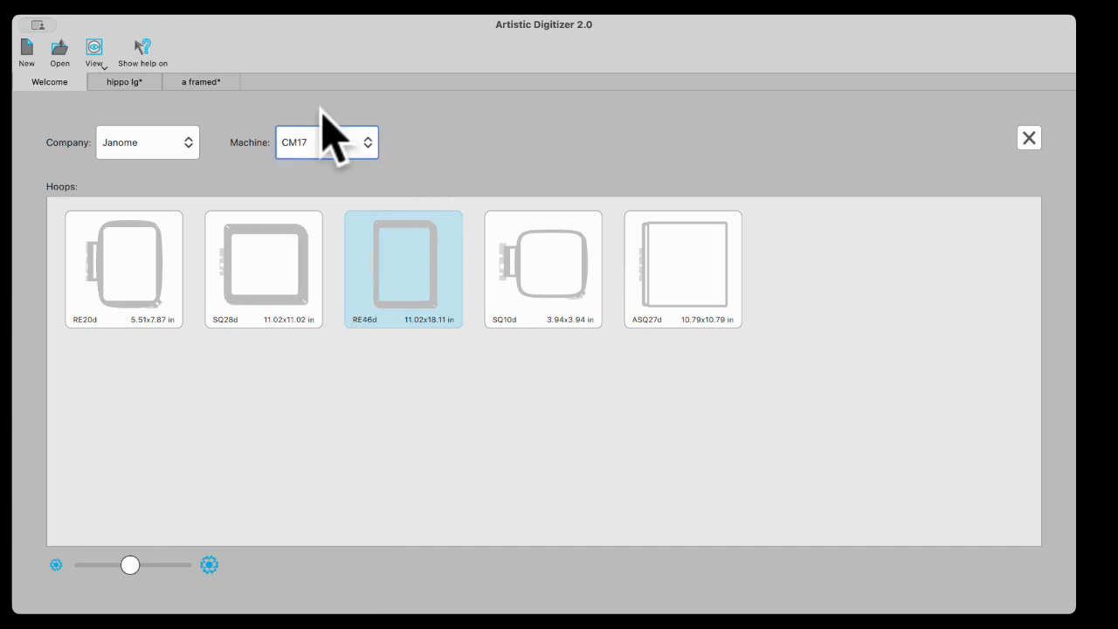
Step: Choose the RE46d hoop (11.02x18.11 in) as default, and create and close a blank design
left_click(409, 269)
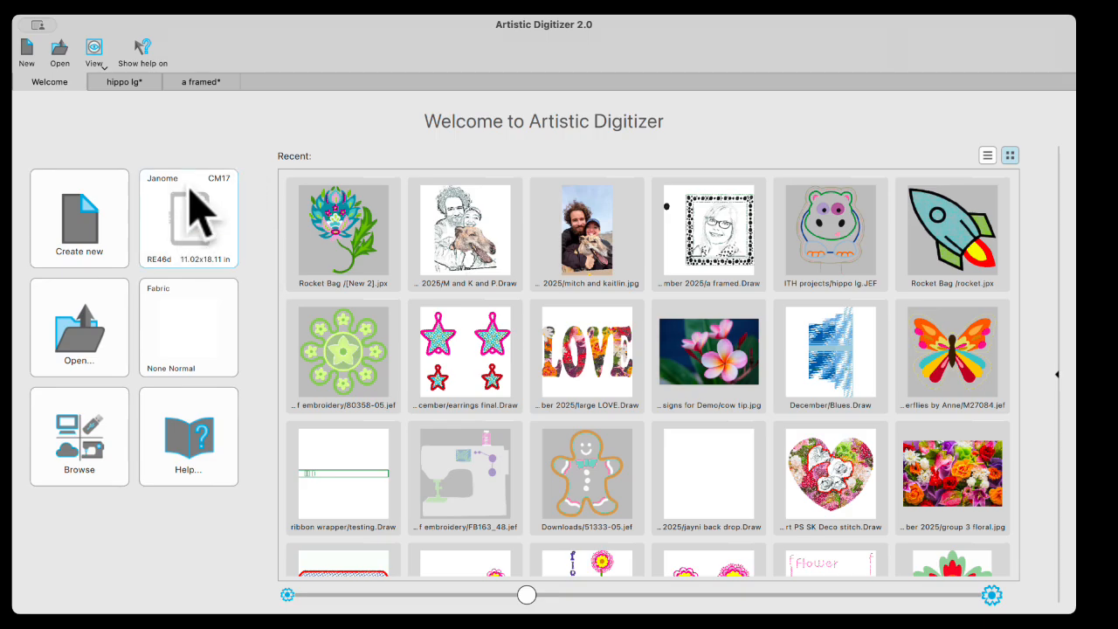
left_click(88, 242)
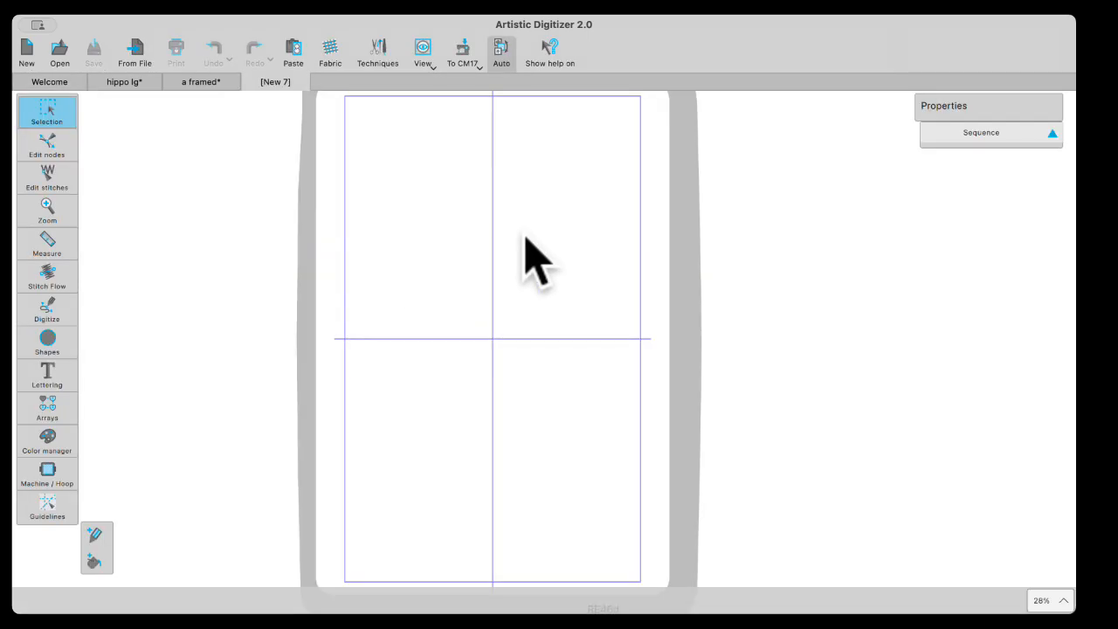
left_click(247, 82)
left_click(60, 81)
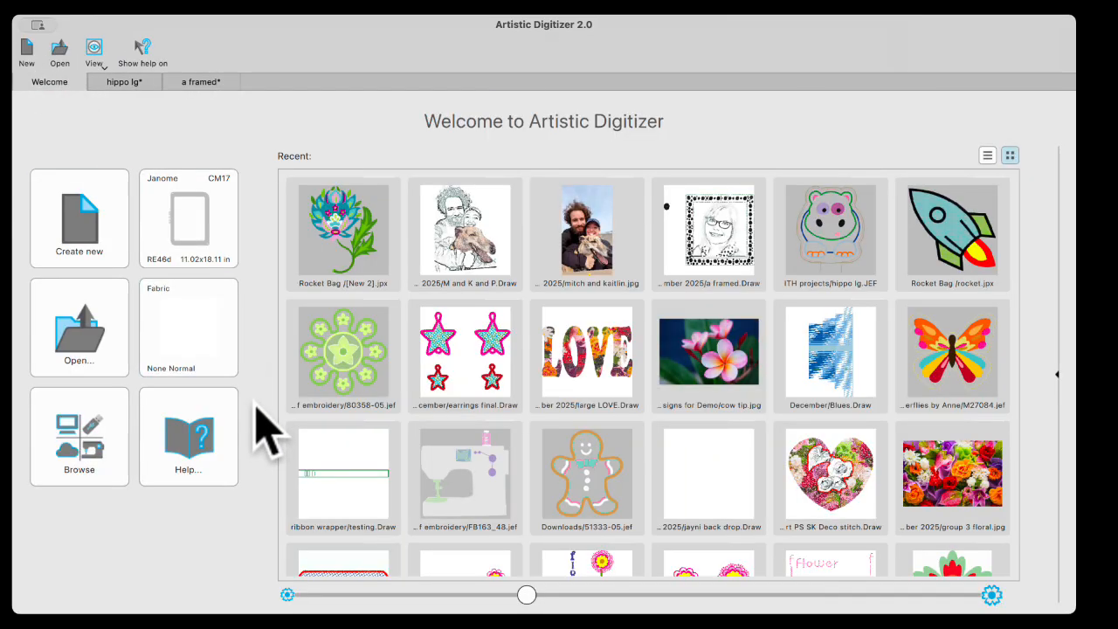
Step: Open the recent M27084 butterfly design, close it without saving and return to the Welcome page
left_click(961, 358)
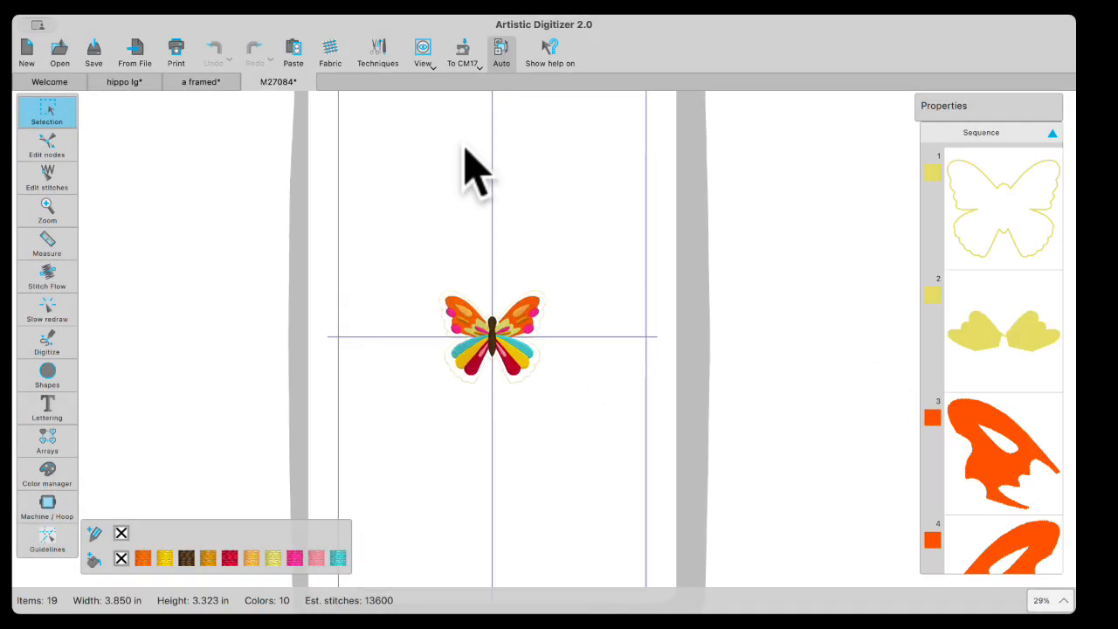
left_click(250, 82)
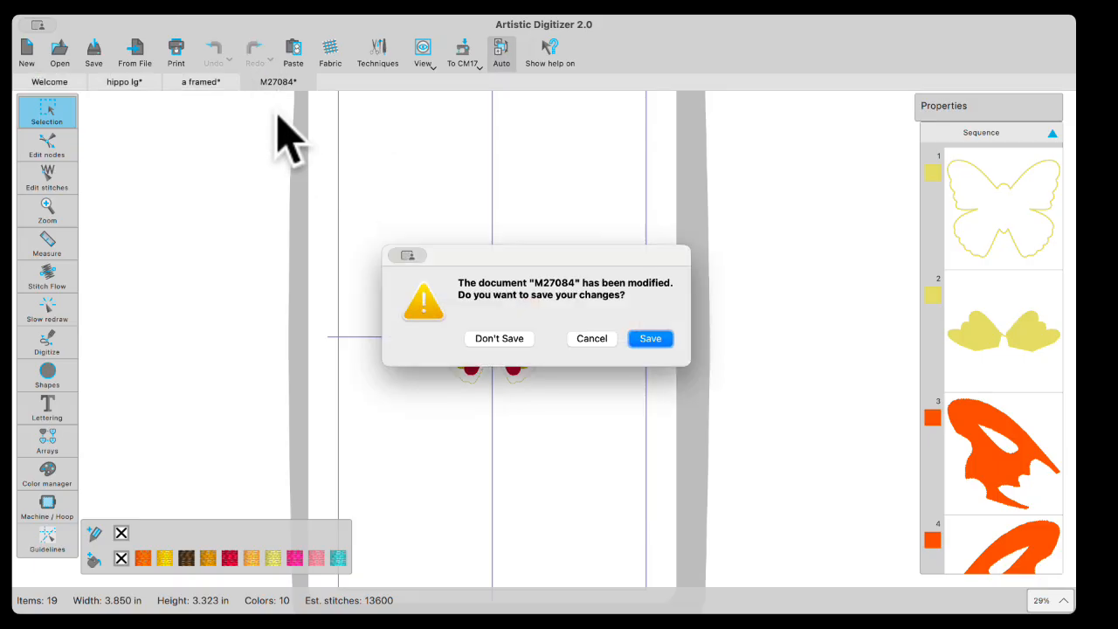
left_click(501, 341)
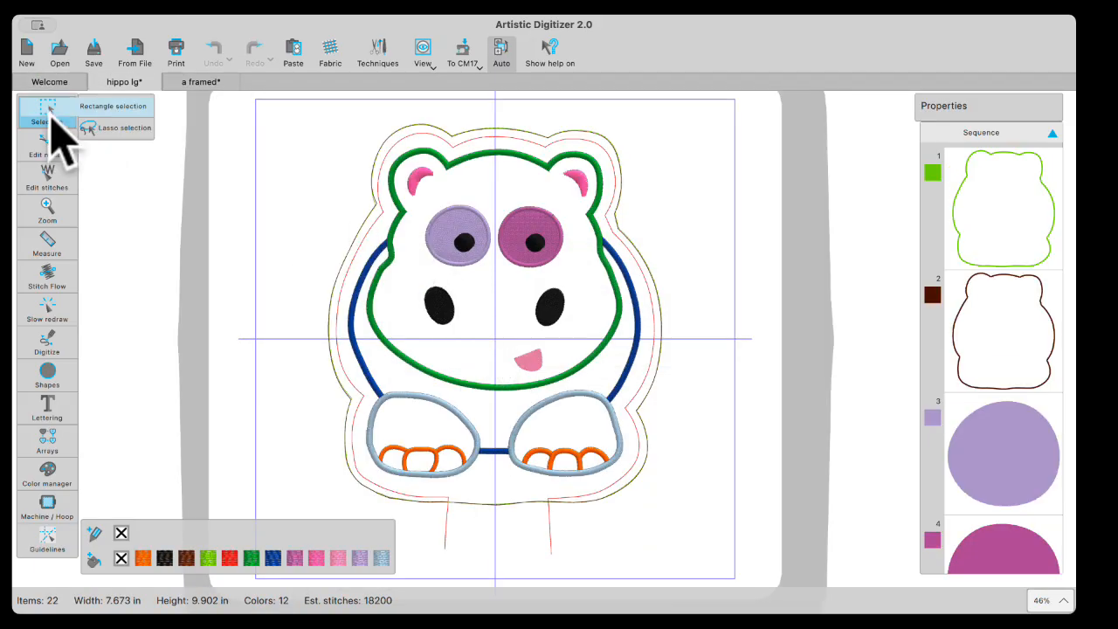
left_click(50, 82)
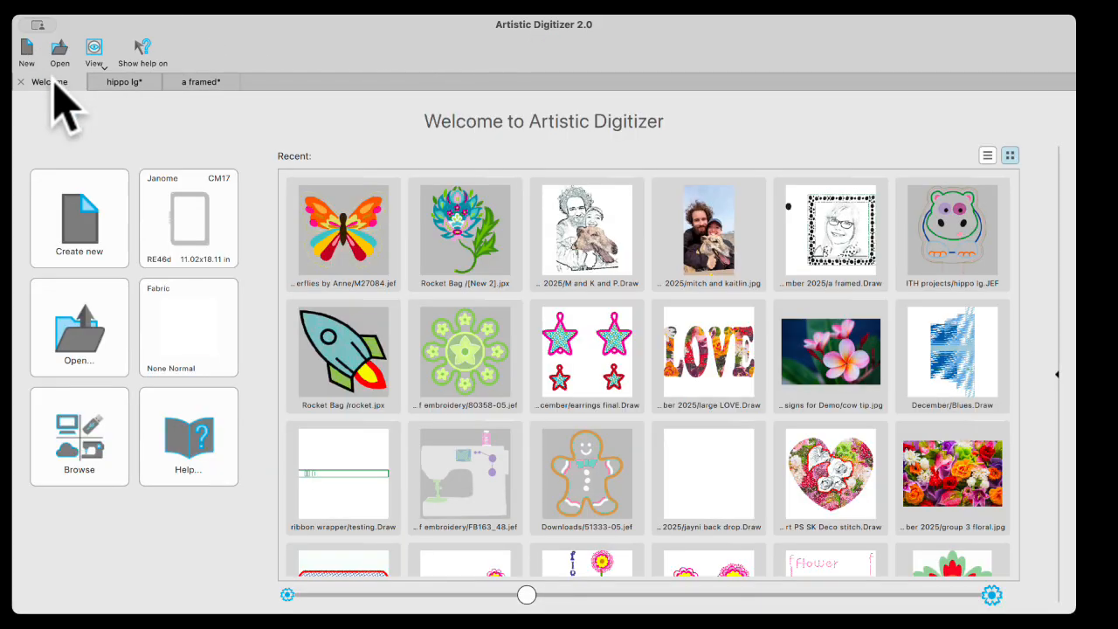
Step: Create a new design and change its hoop to the SQ28d
left_click(75, 241)
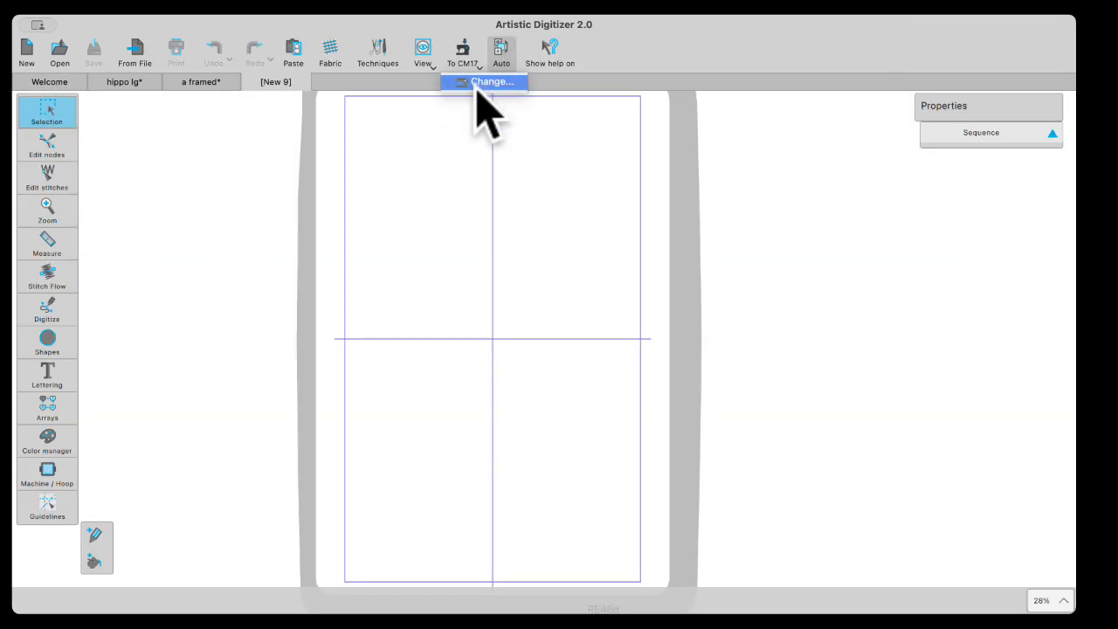
left_click(490, 82)
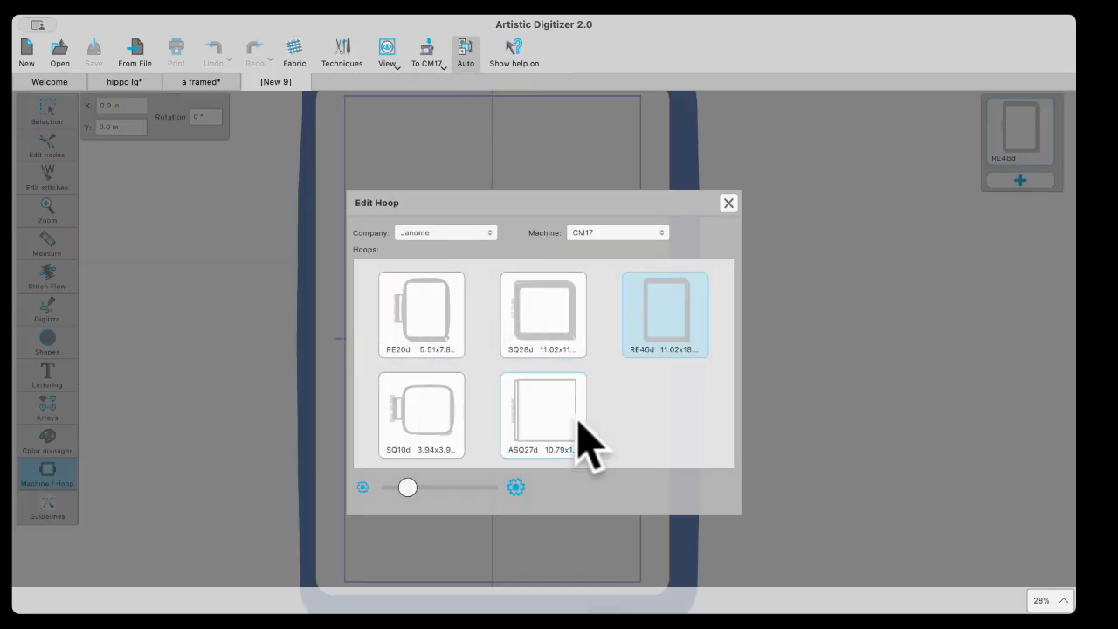
double_click(556, 331)
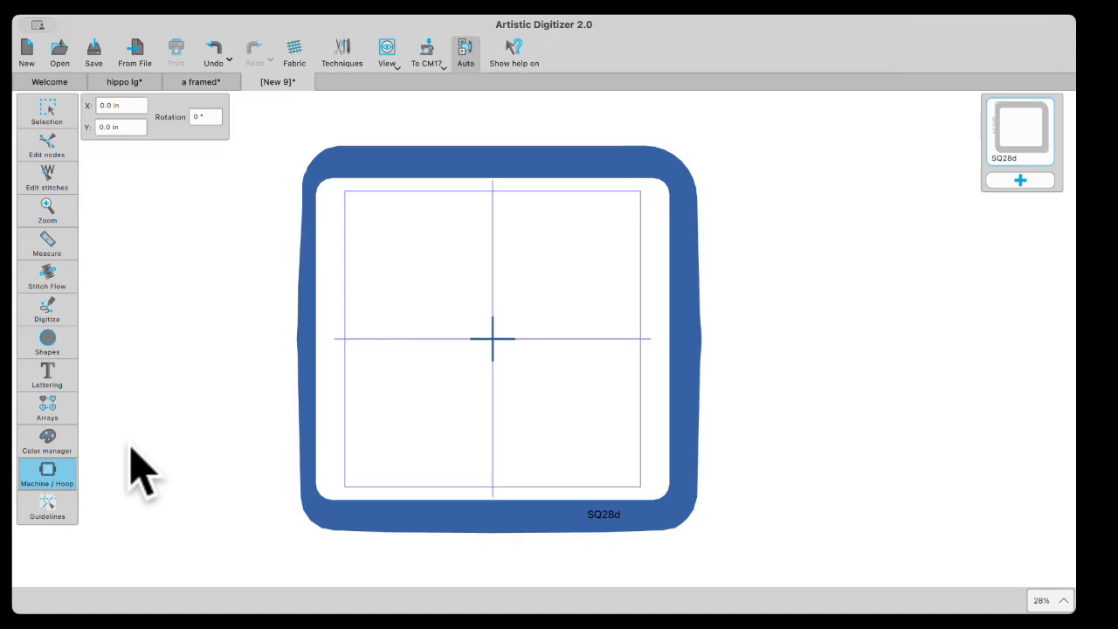
Step: Switch the design's hoop to RE46d, to SQ10d, and back to SQ28d
mouse_move(32, 125)
left_click(1024, 140)
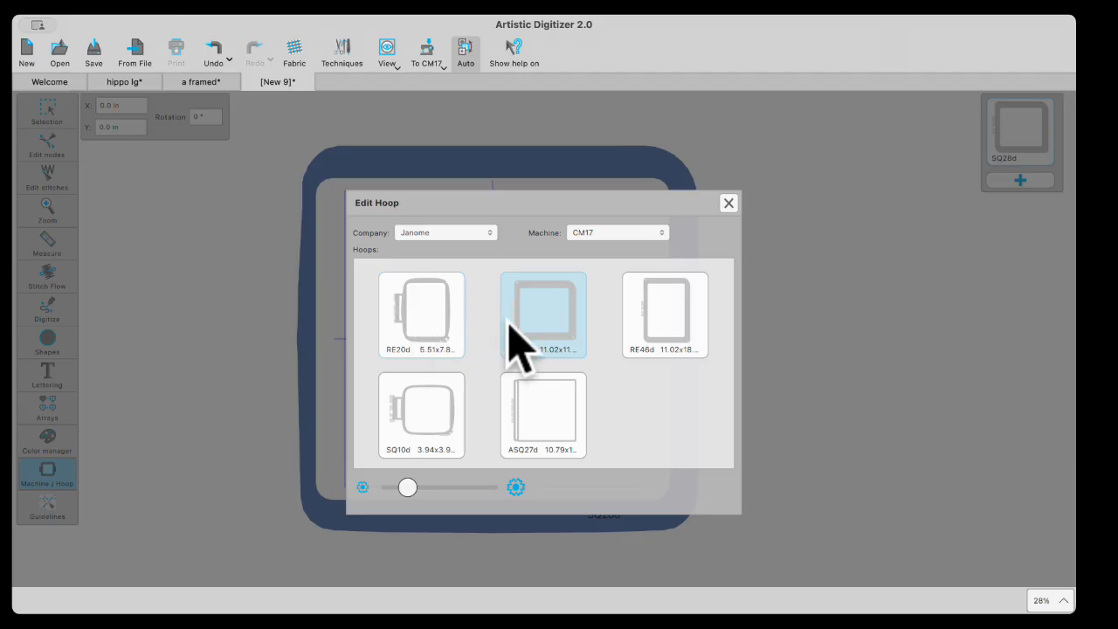
left_click(686, 316)
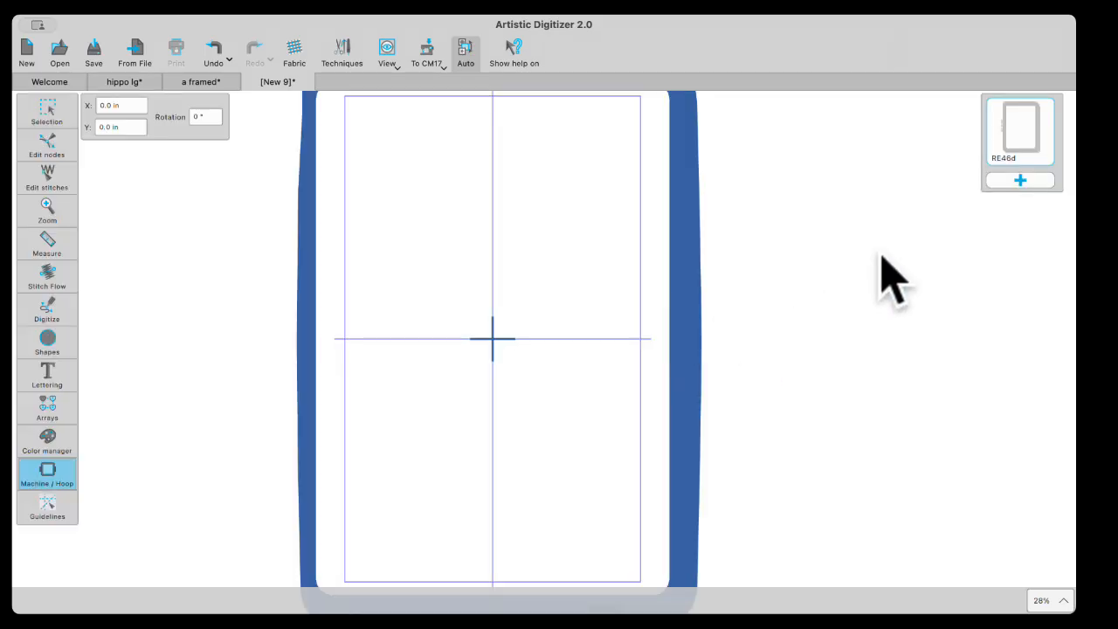
left_click(1028, 140)
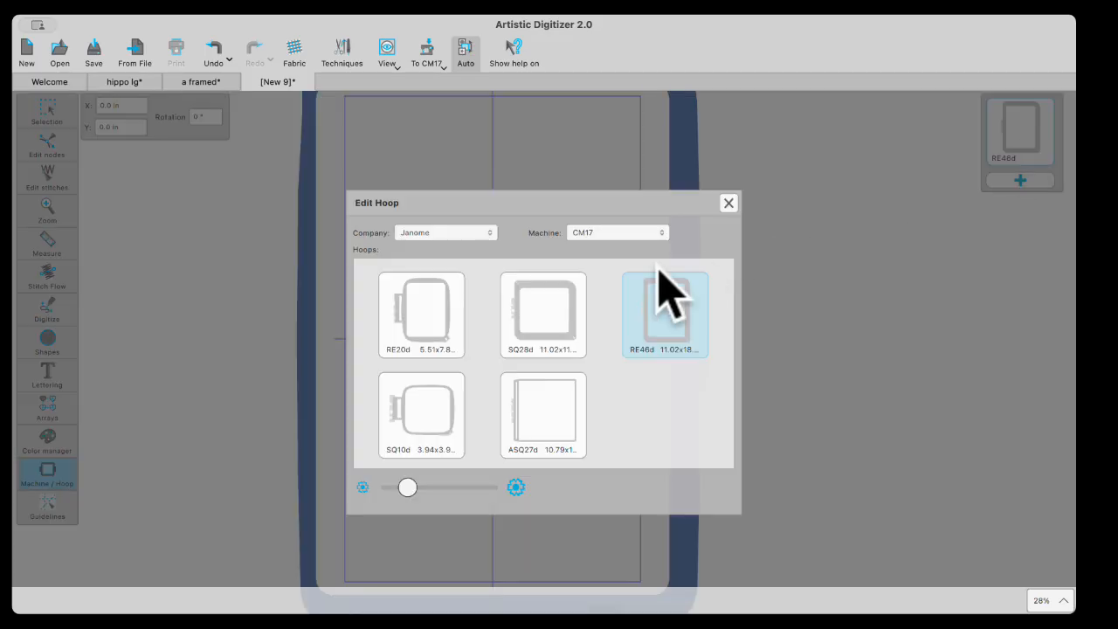
left_click(411, 416)
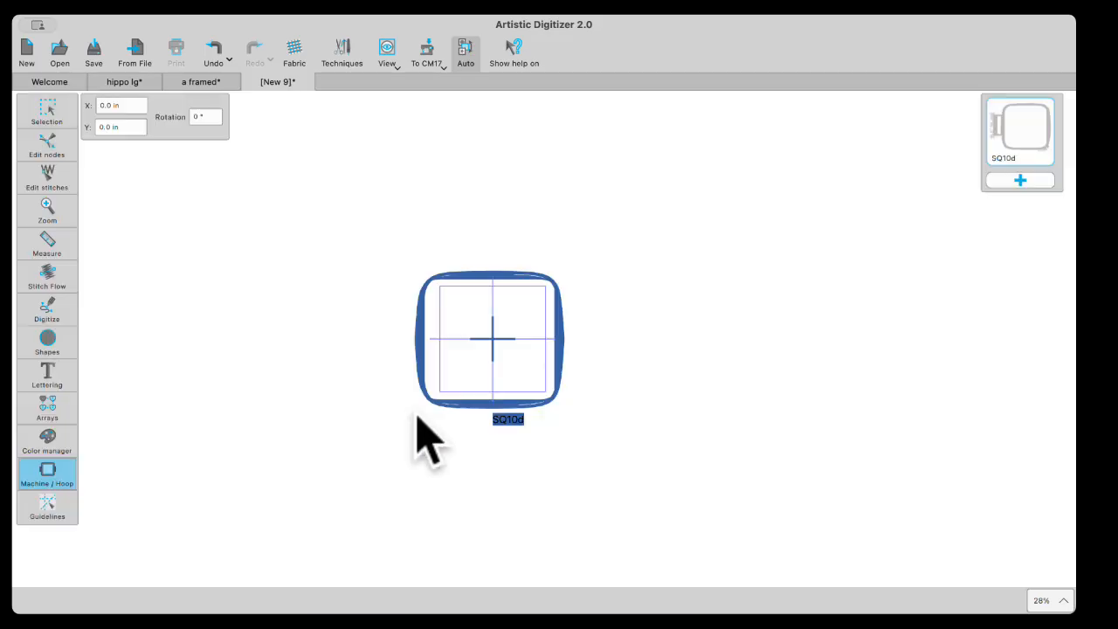
left_click(1028, 144)
left_click(559, 324)
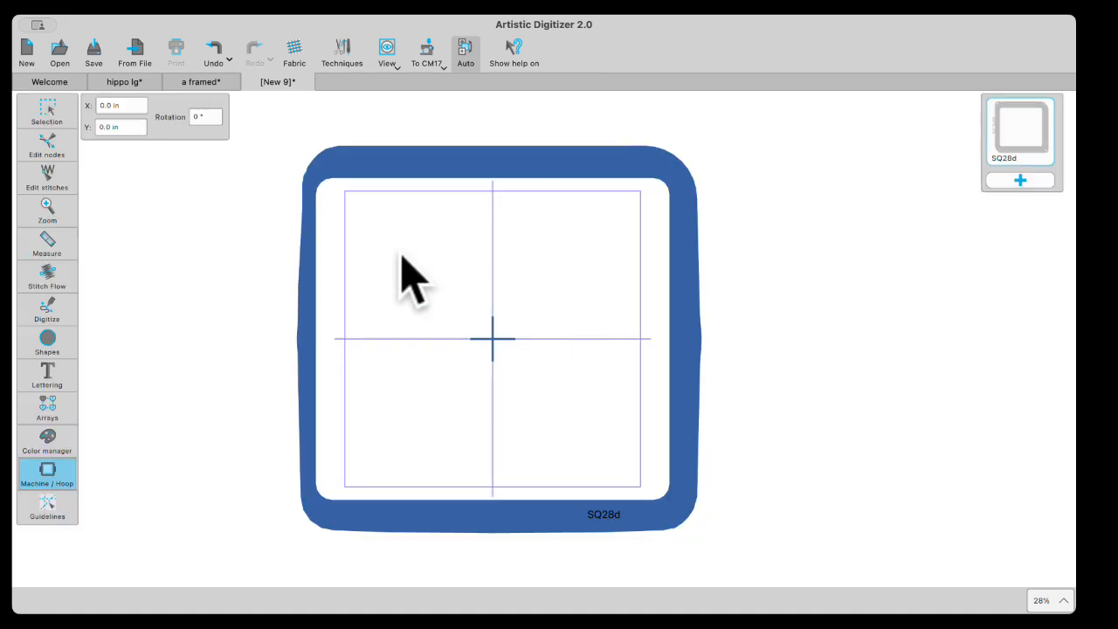
Step: Leave hoop editing, close the new design without saving and return to the Welcome page
left_click(44, 120)
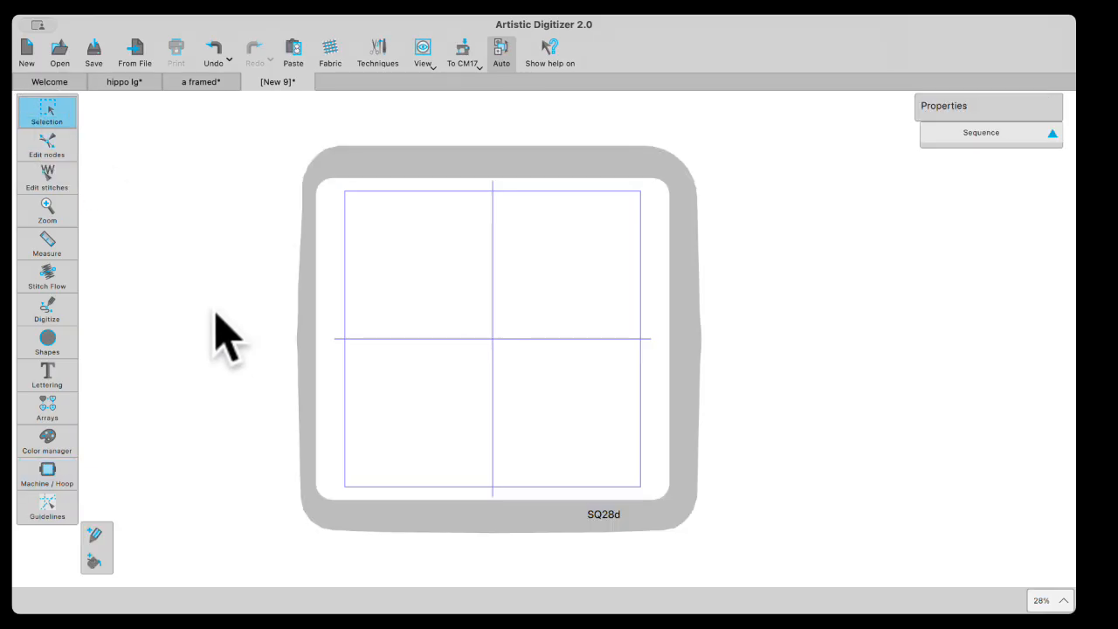
left_click(251, 82)
left_click(496, 339)
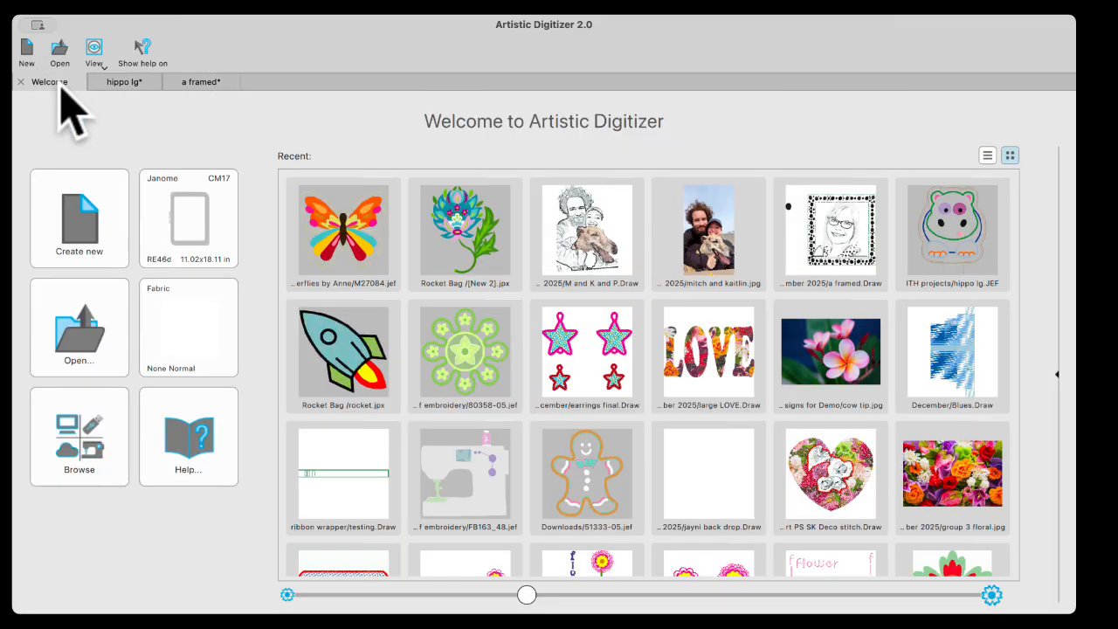
left_click(58, 82)
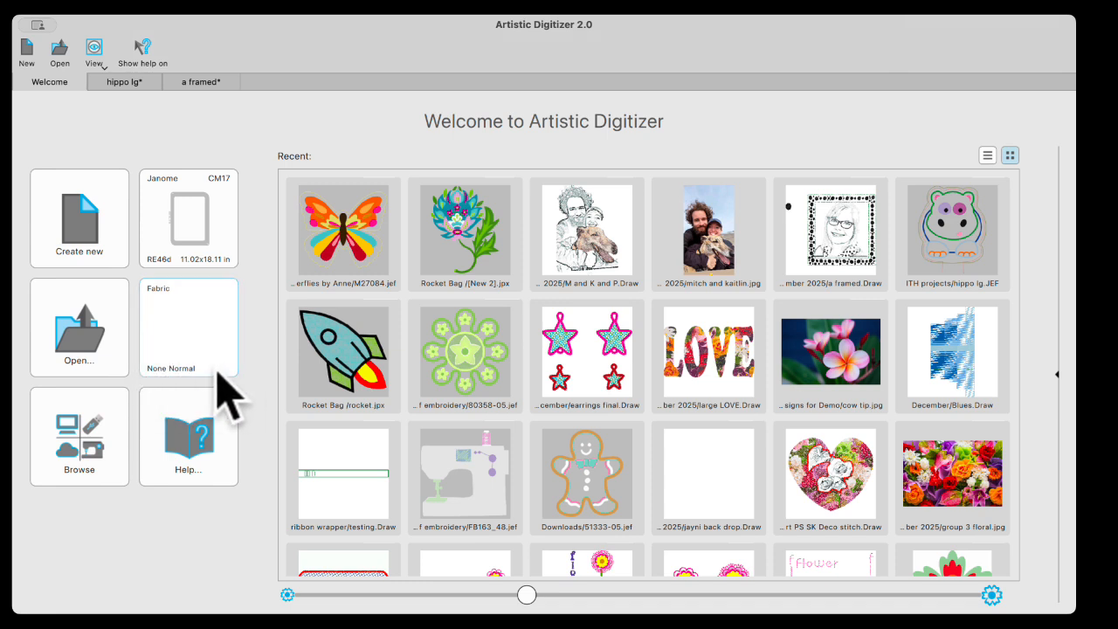
Step: Open the fabric settings and view the fabric color picker, leaving the color white
left_click(192, 348)
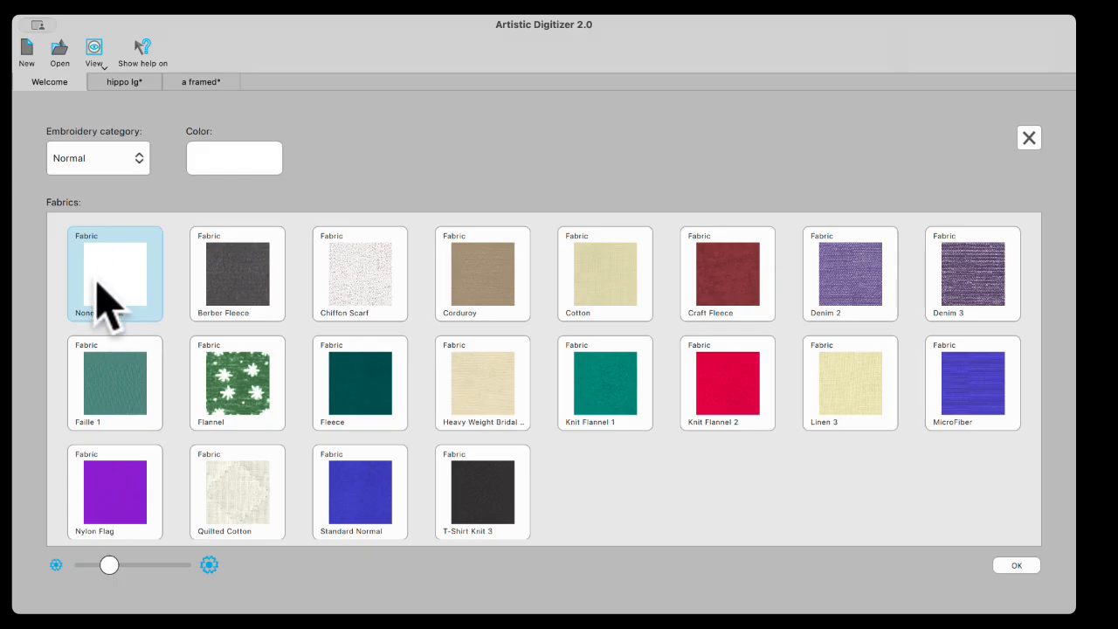
left_click(220, 154)
mouse_move(350, 214)
left_mouse_down()
mouse_move(352, 313)
mouse_move(350, 210)
left_mouse_up()
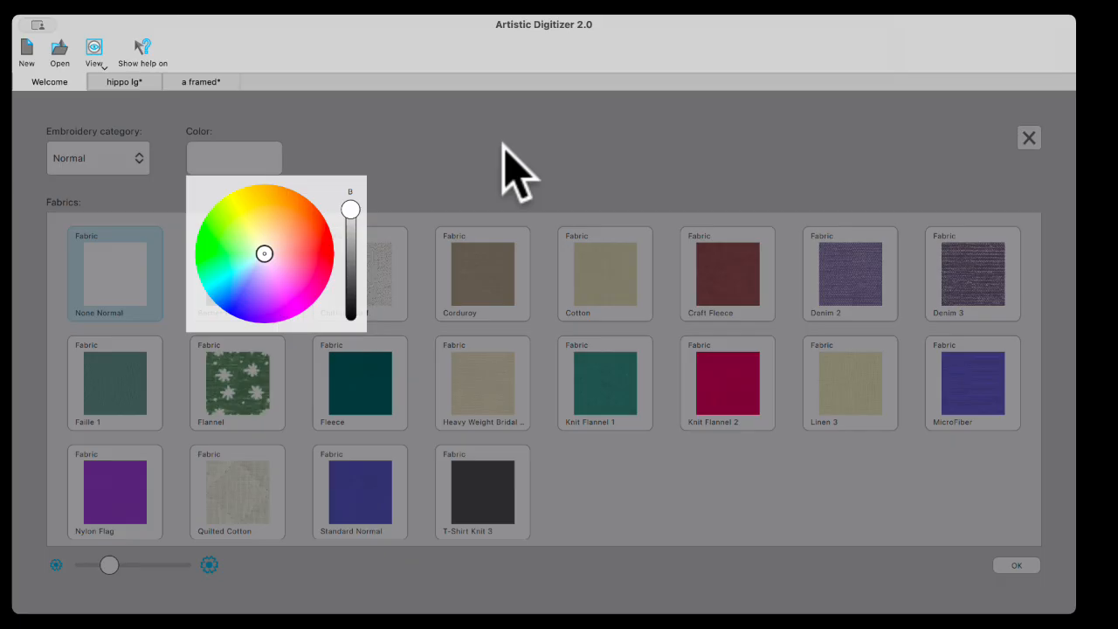
left_click(380, 155)
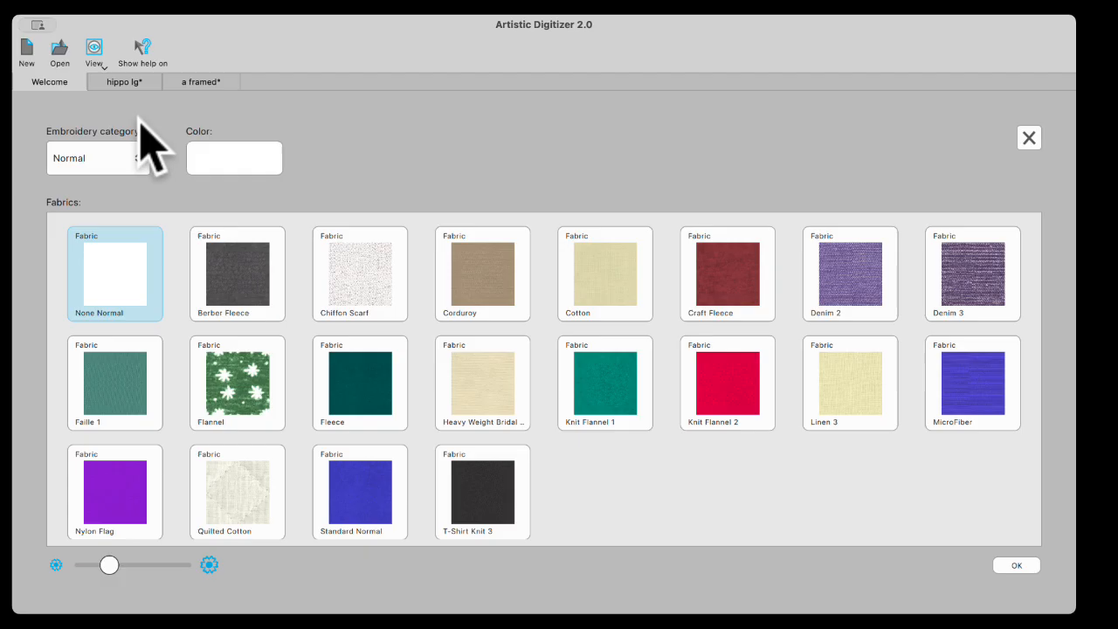
Step: Preview the Ultra Light fabrics, set the embroidery category back to Normal and accept the None Normal fabric
left_click(138, 158)
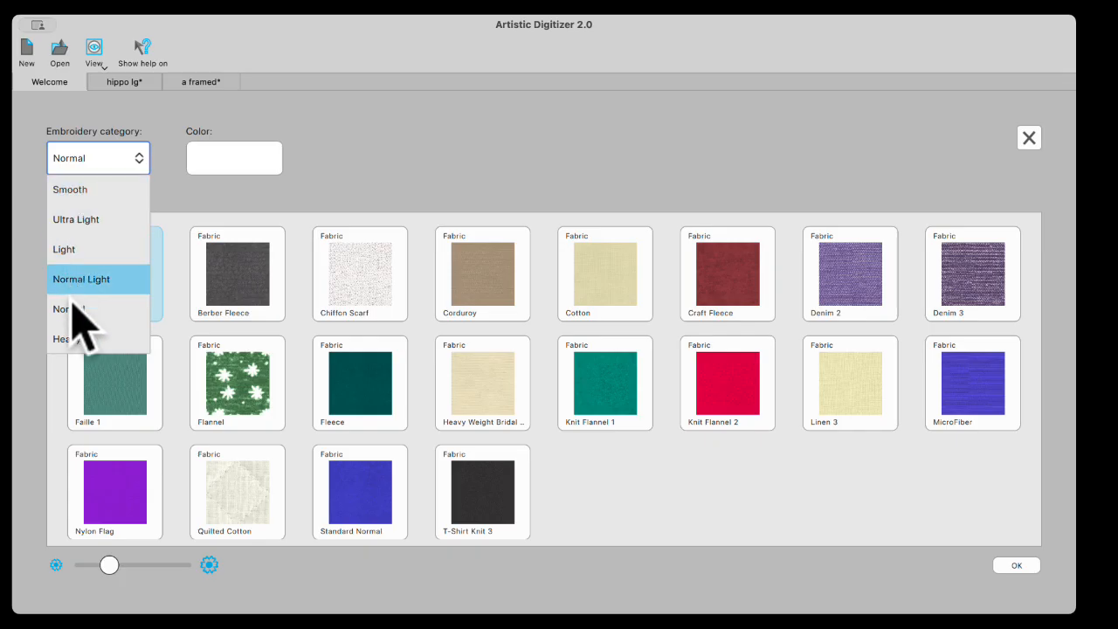
left_click(78, 225)
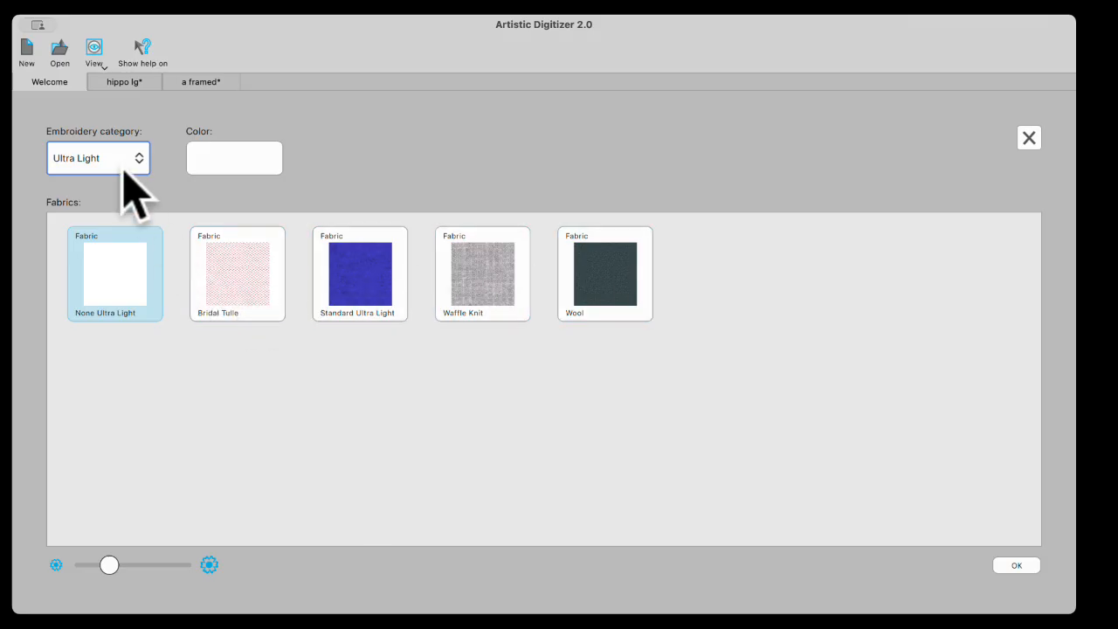
left_click(136, 159)
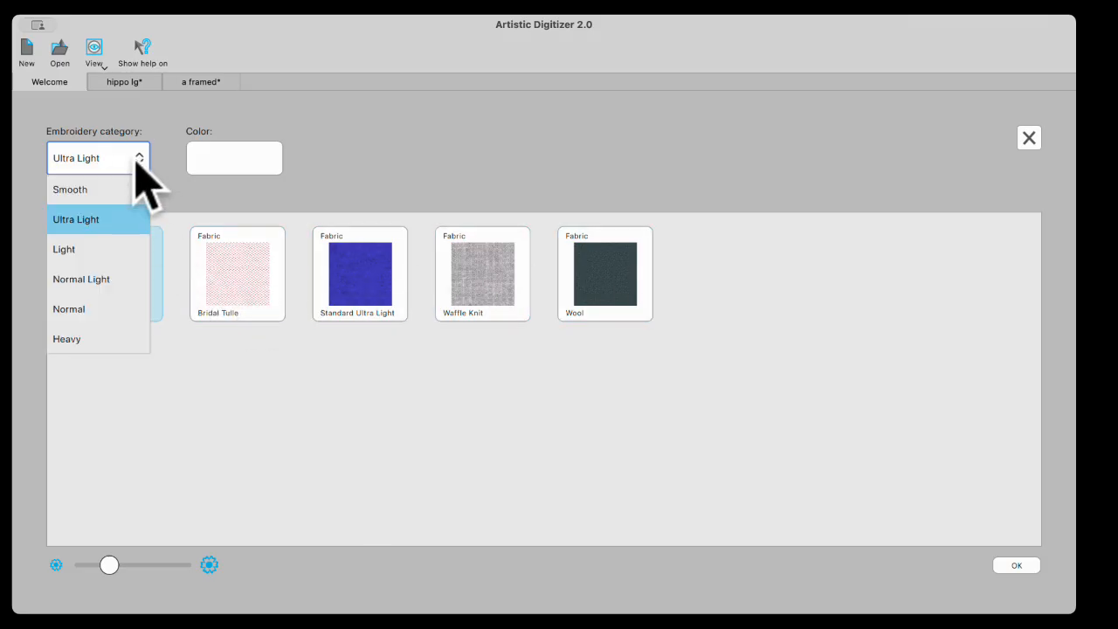
left_click(75, 311)
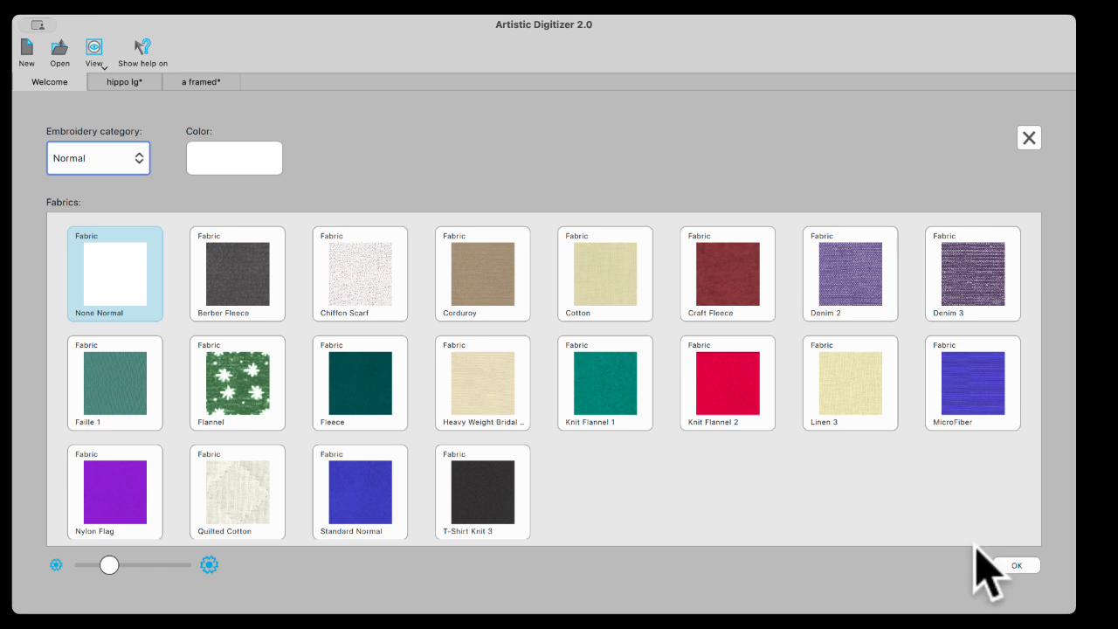
left_click(1016, 566)
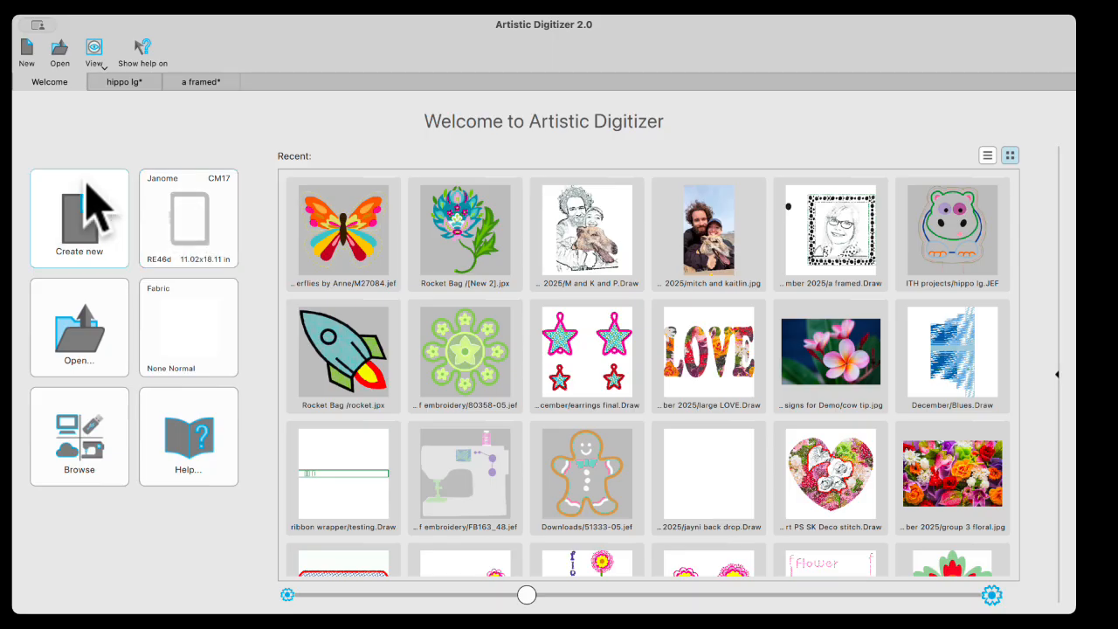
Step: Create a new design with the RE46d hoop and display the measurement grid inside it
left_click(73, 223)
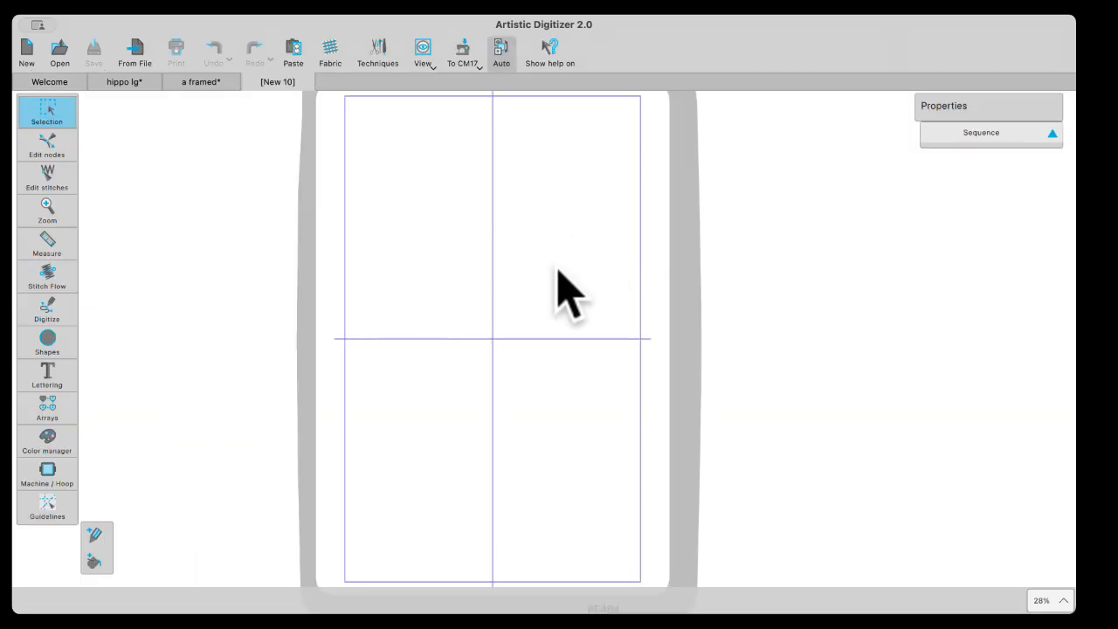
scroll(566, 293, "down", 2)
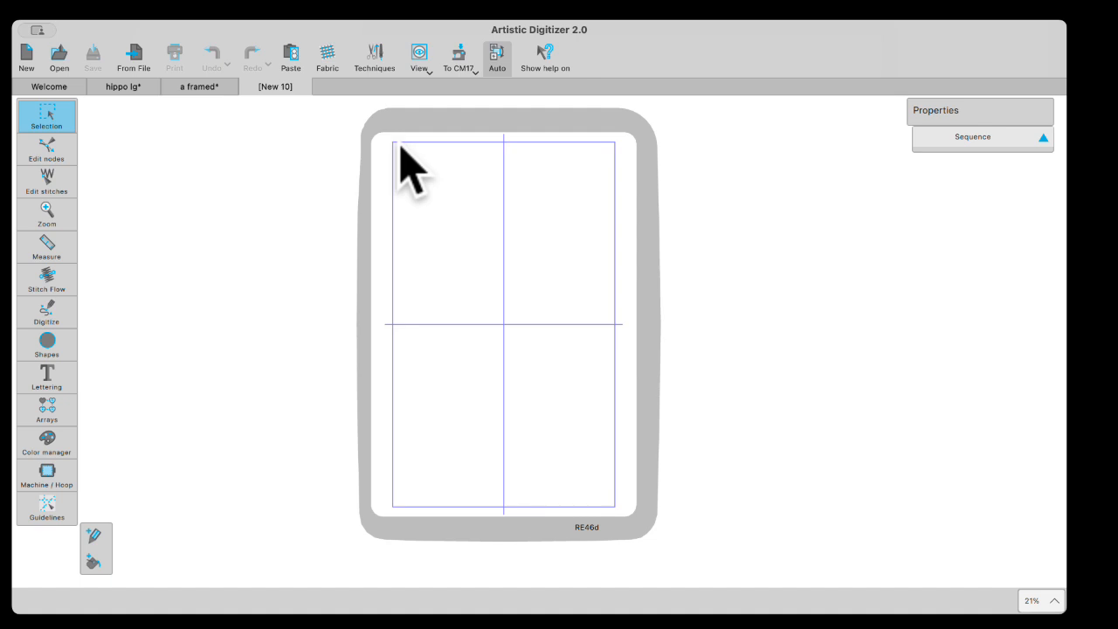
left_click(824, 185)
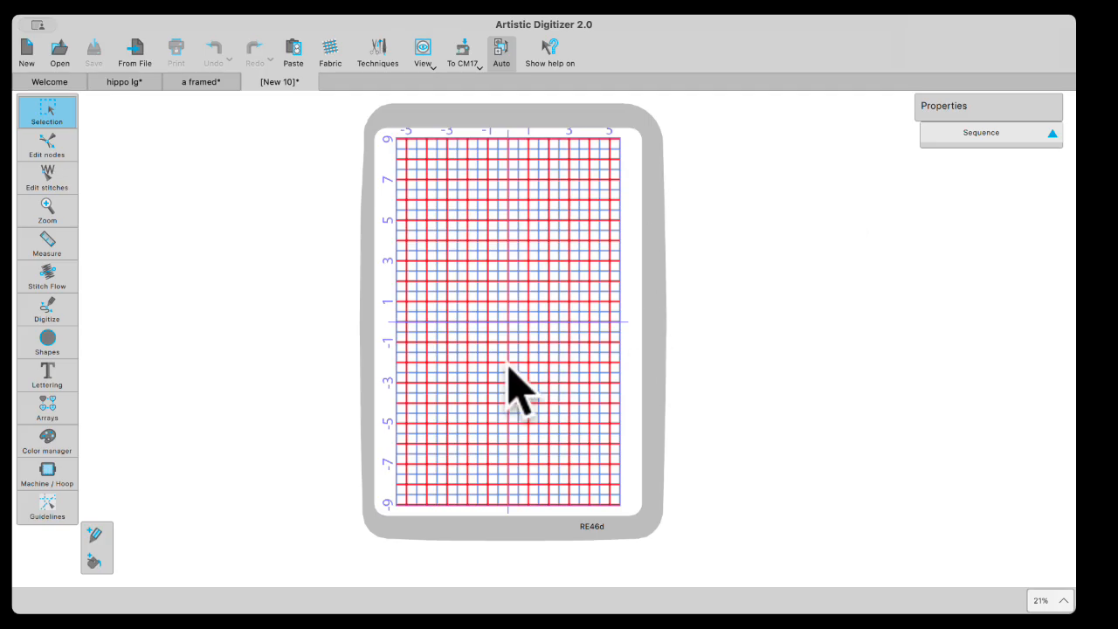
scroll(509, 359, "up", 3)
scroll(511, 363, "up", 2)
scroll(459, 360, "up", 2)
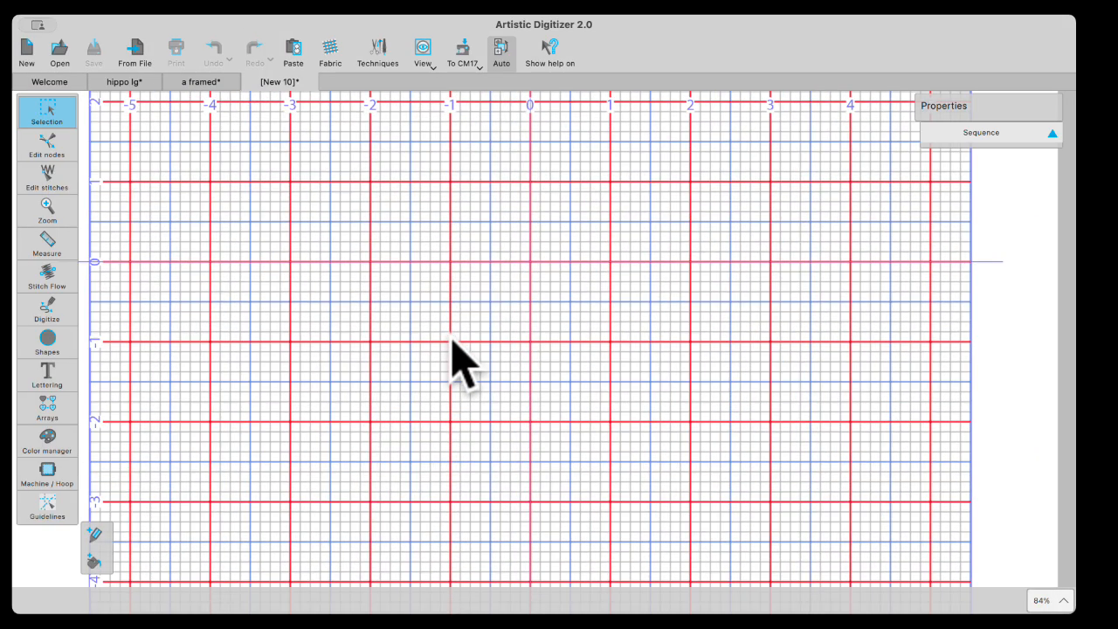
Step: Set the measurement grid to a custom spacing of every 2.000 in and view it across the RE46d hoop
left_click(168, 7)
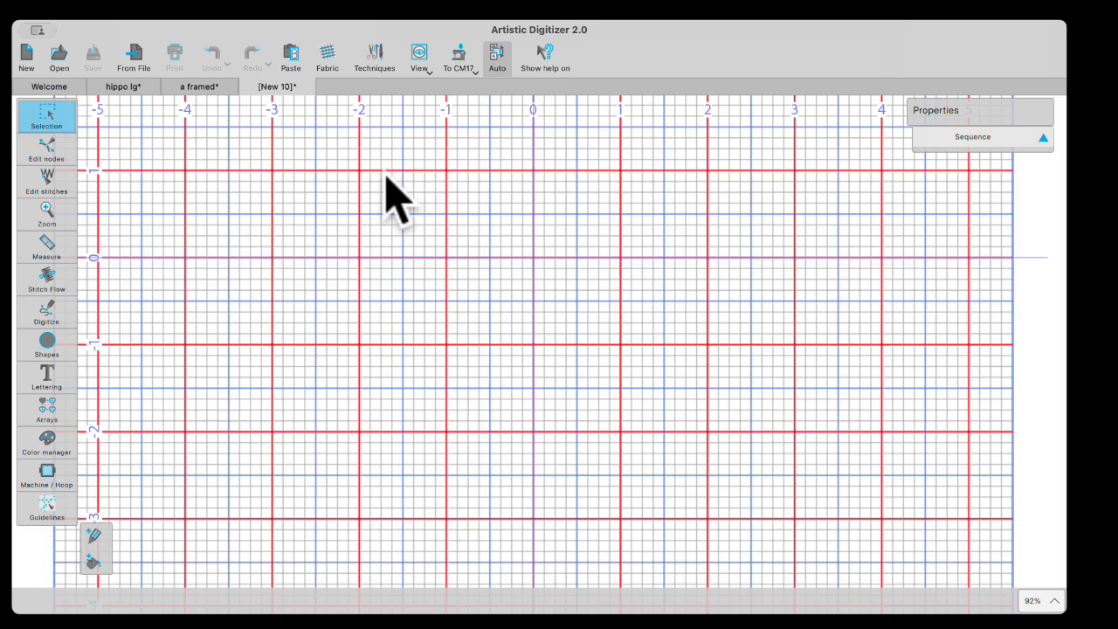
left_click(417, 176)
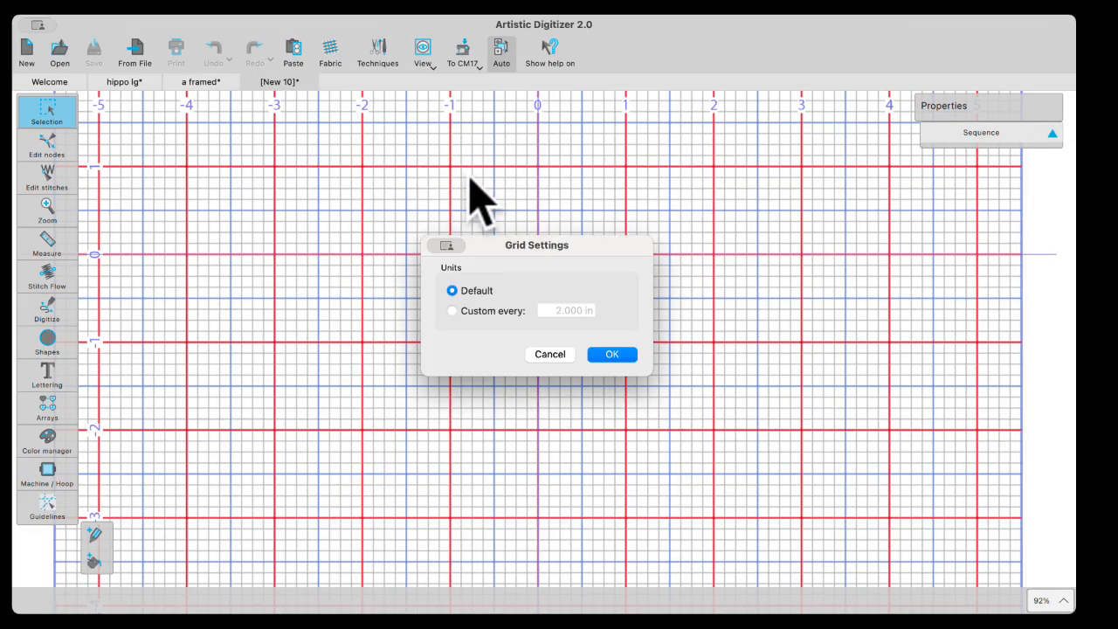
left_click(452, 311)
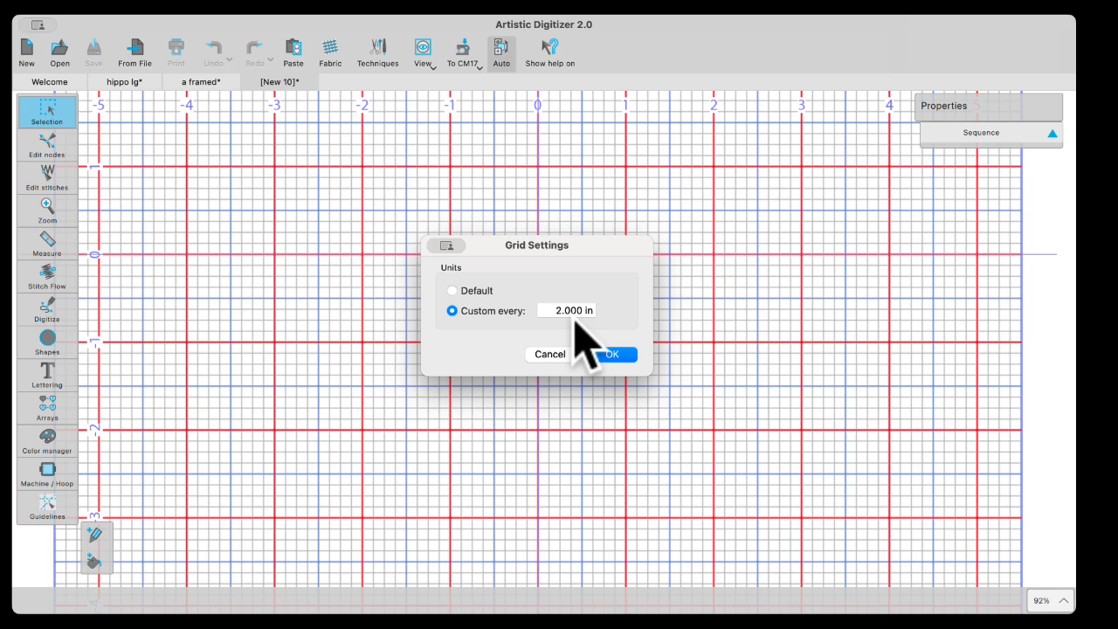
left_click(594, 310)
left_click(614, 355)
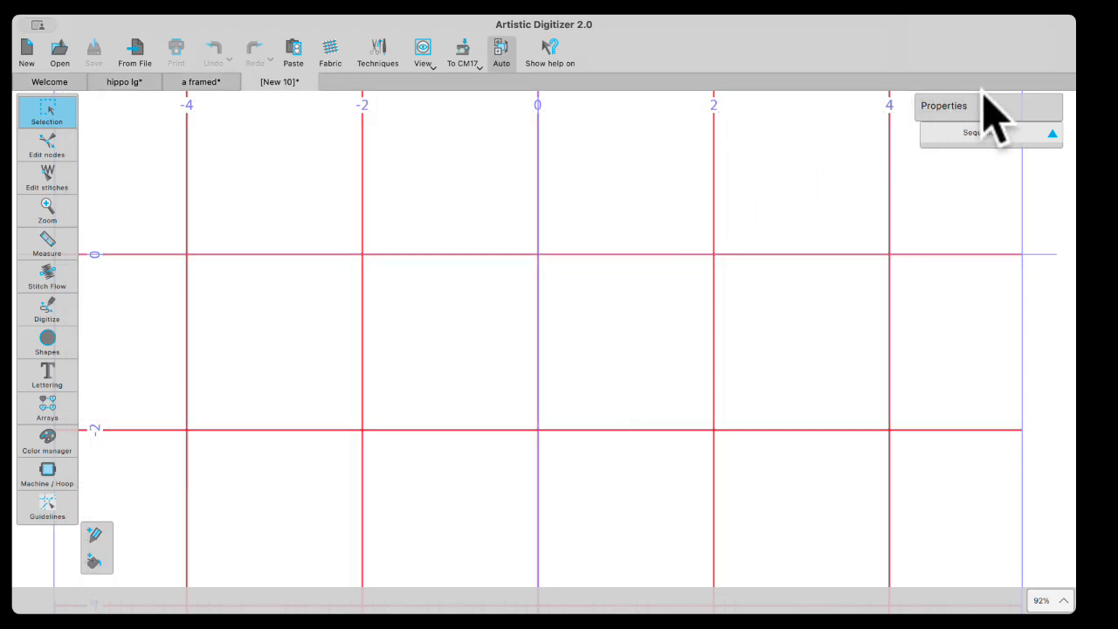
scroll(467, 318, "down", 3)
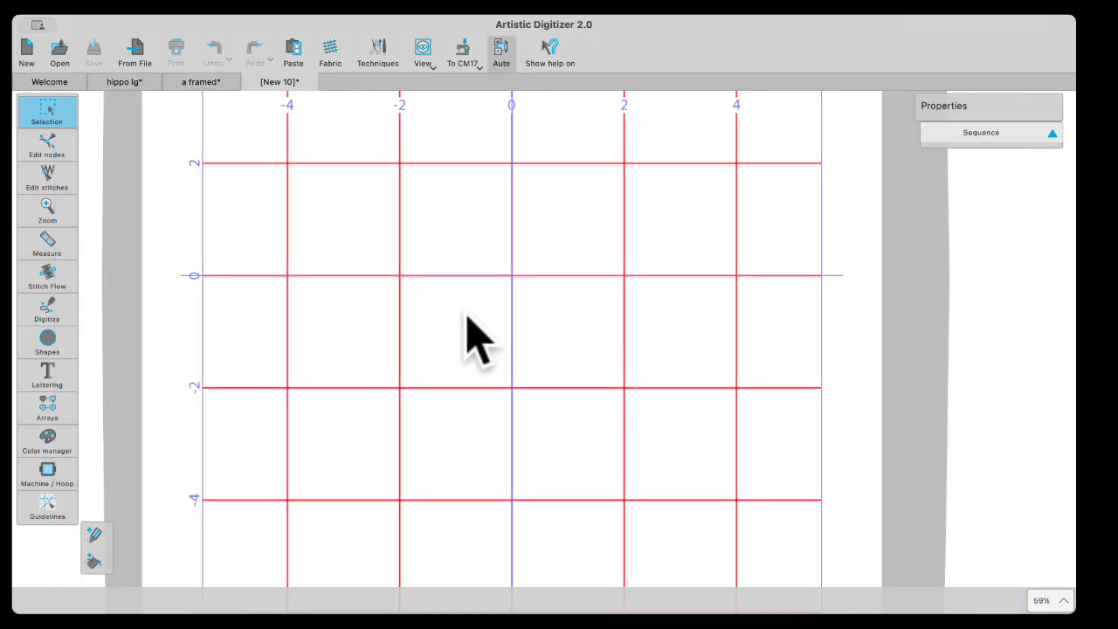
scroll(467, 332, "down", 2)
scroll(467, 328, "down", 1)
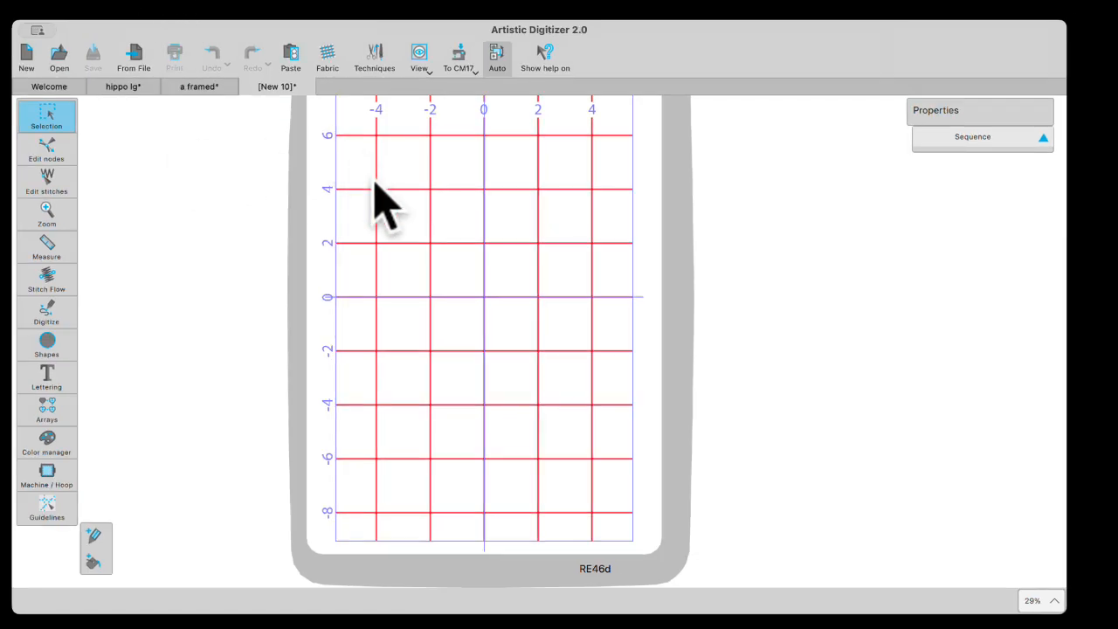
Step: Set the grid units back to Default in the grid settings
double_click(379, 244)
left_click(495, 315)
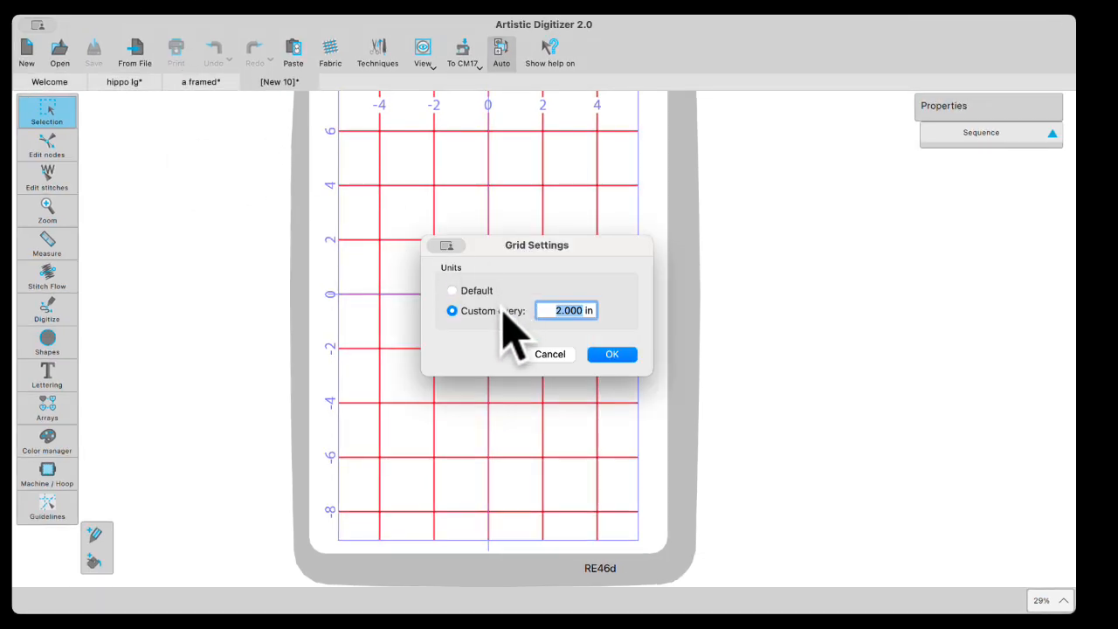
left_click(453, 291)
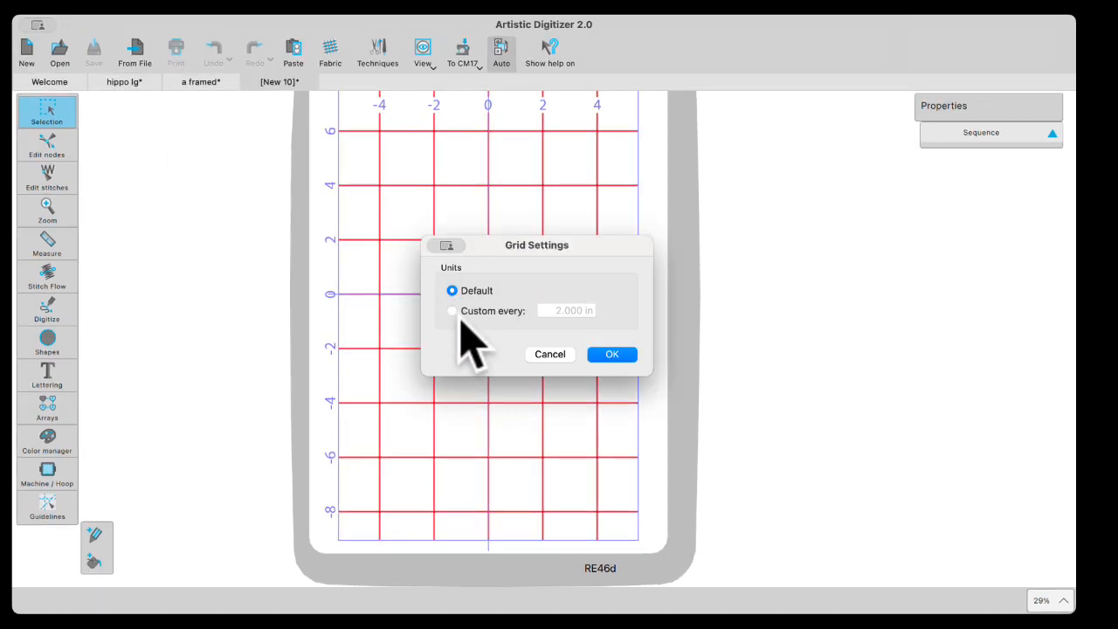
left_click(613, 356)
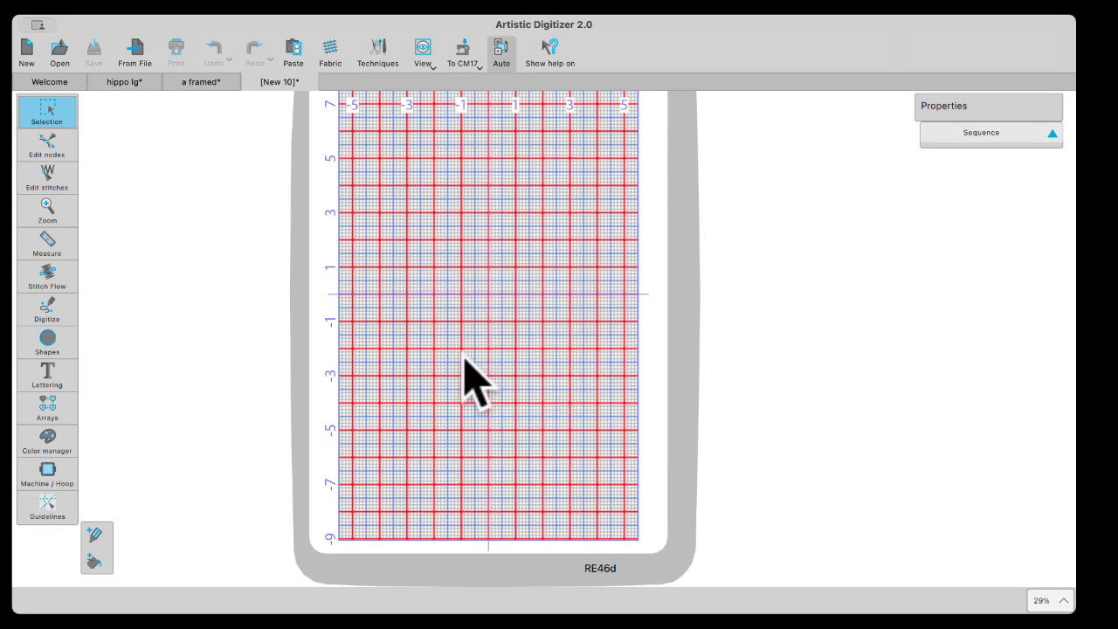
Step: Open the UI color customization window and move it slightly aside to free space in the work area
scroll(481, 351, "up", 2)
scroll(481, 351, "up", 4)
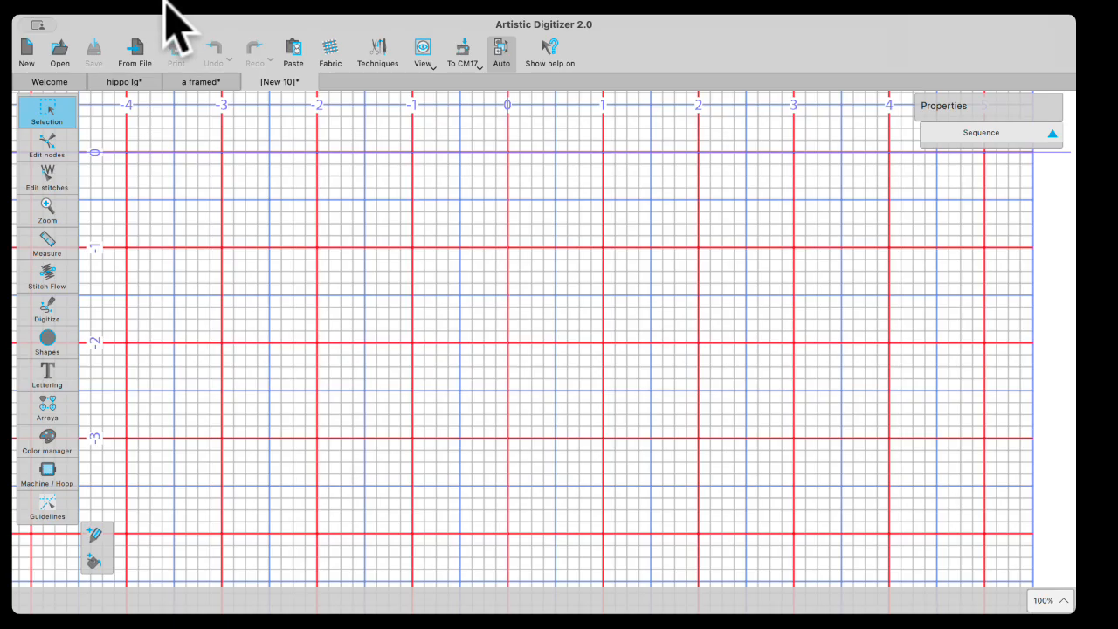
left_click(165, 4)
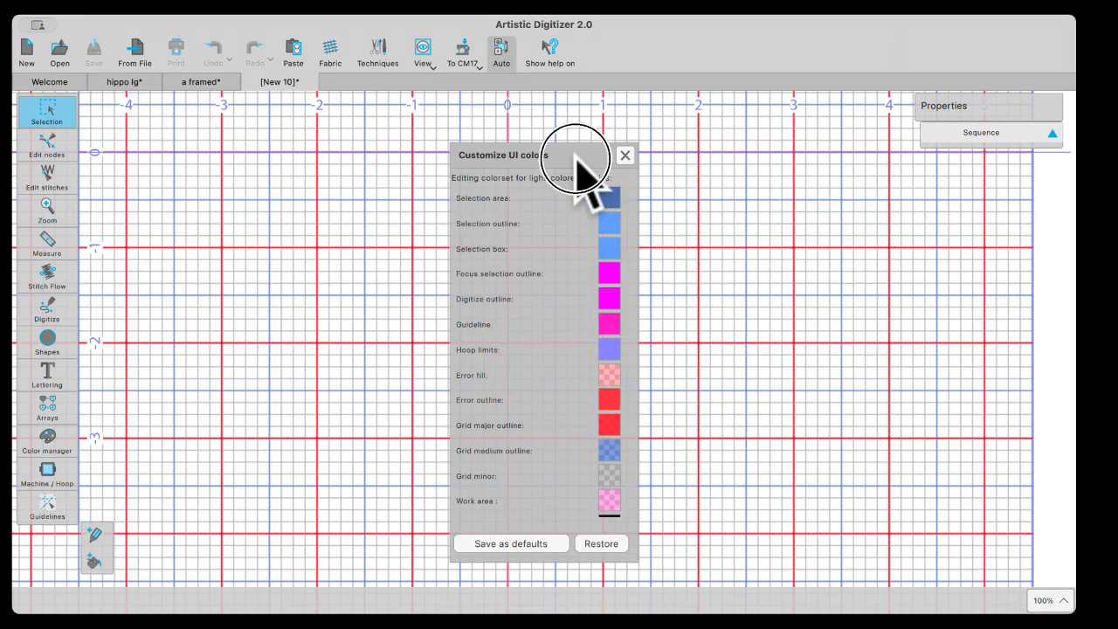
left_click_drag(574, 155, 486, 156)
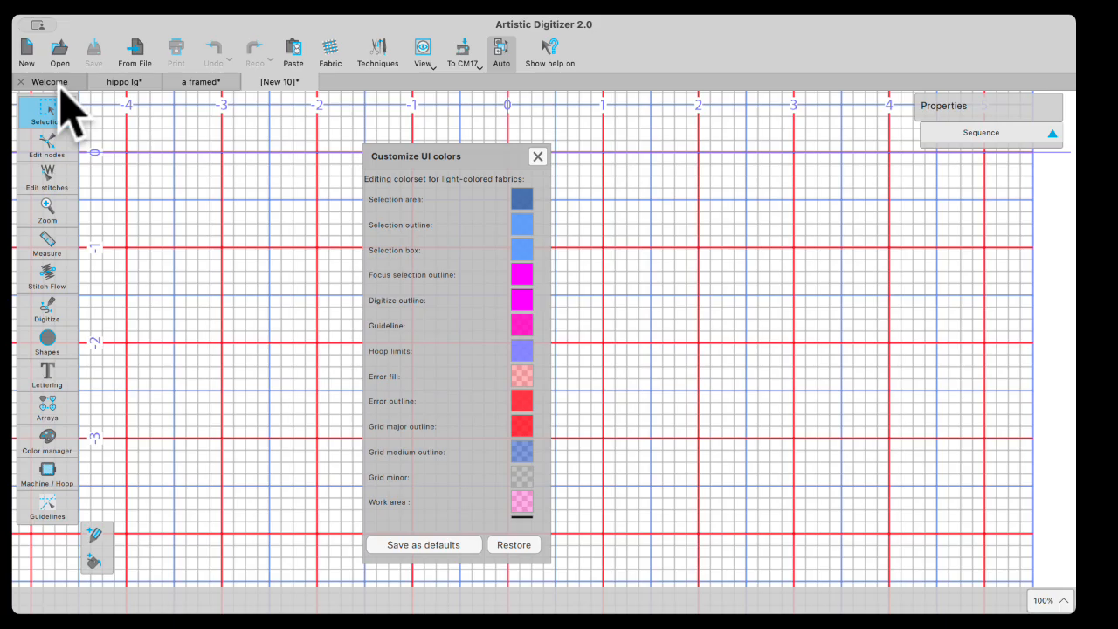
Step: Draw an ellipse about 1.84 by 1.33 in beside the color window and a rectangle about 2.46 by 1.15 in below it
left_click(48, 343)
left_click_drag(612, 219, 783, 341)
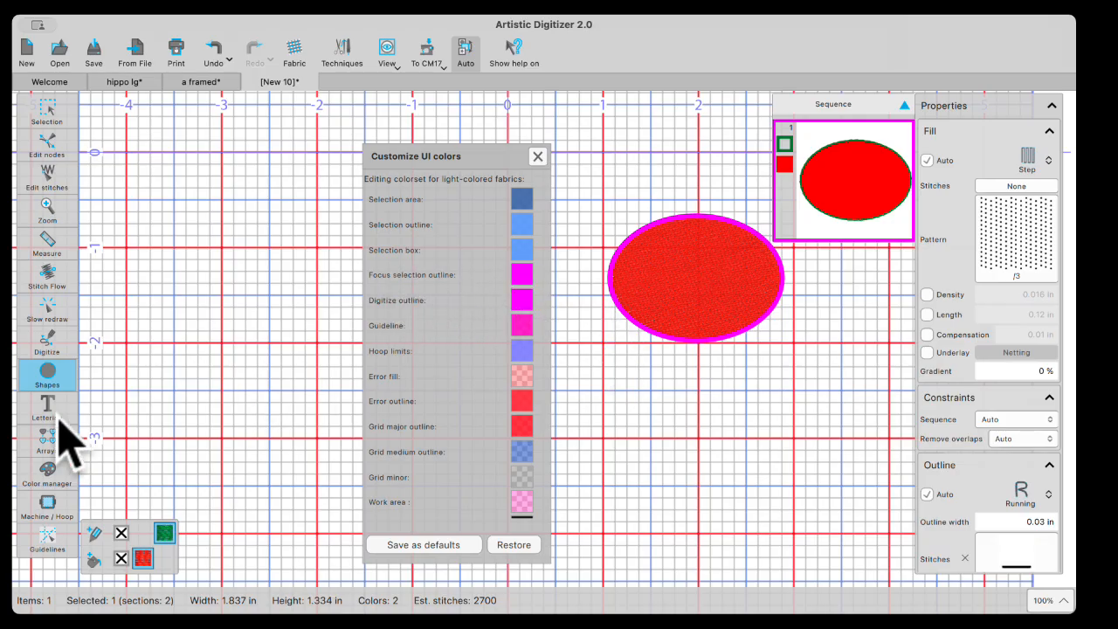
left_click(68, 374)
left_click(98, 418)
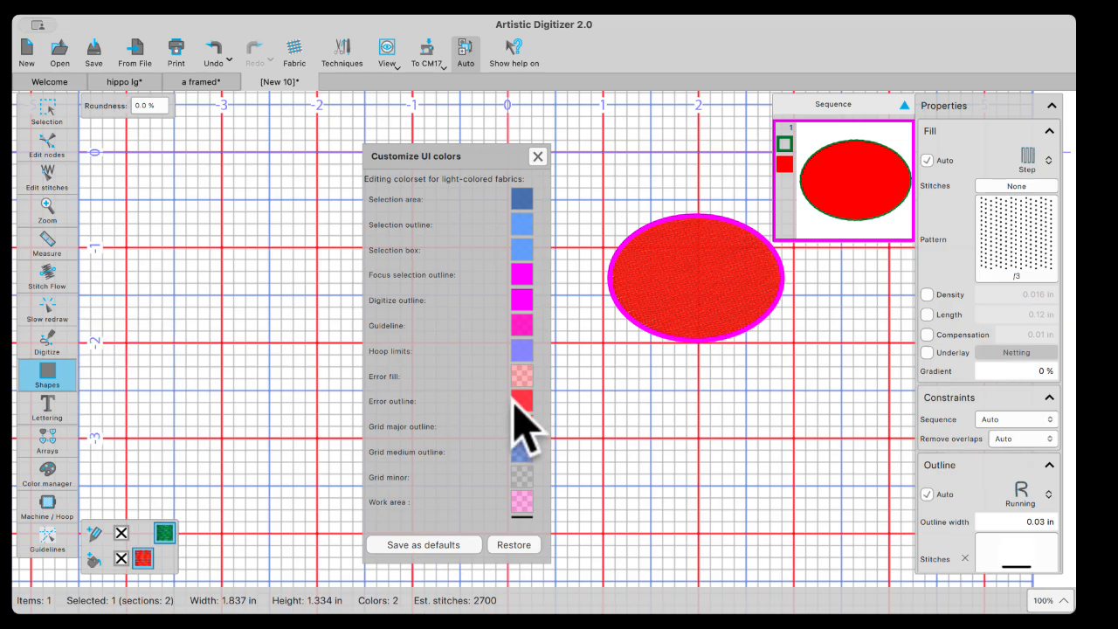
left_click_drag(634, 367, 867, 475)
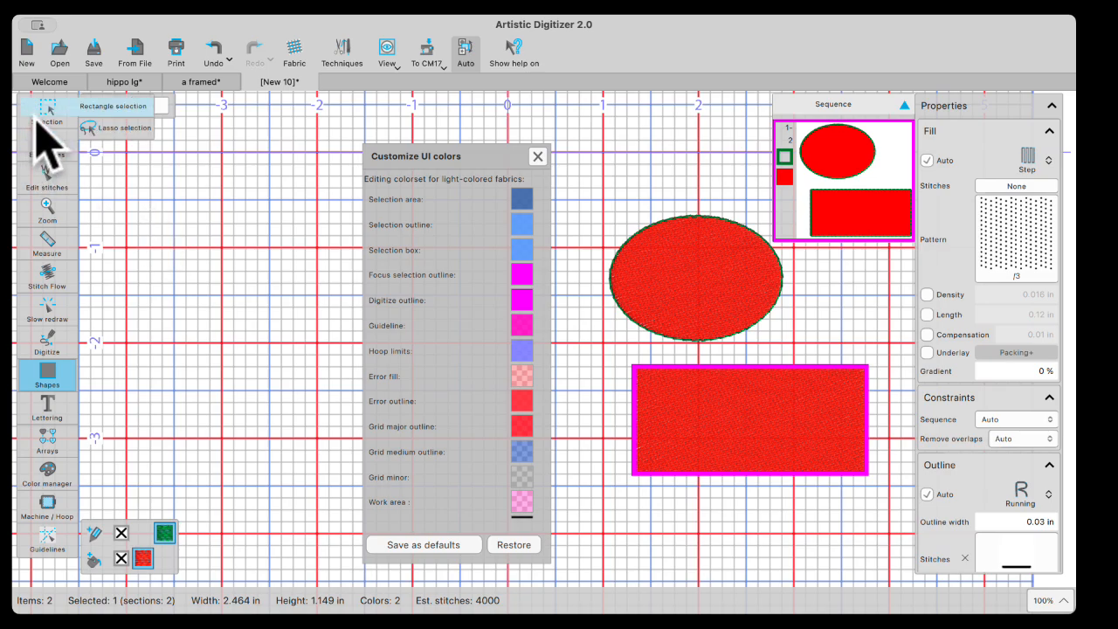
Step: Select the ellipse and the rectangle together with a rectangle selection around both
left_click(43, 112)
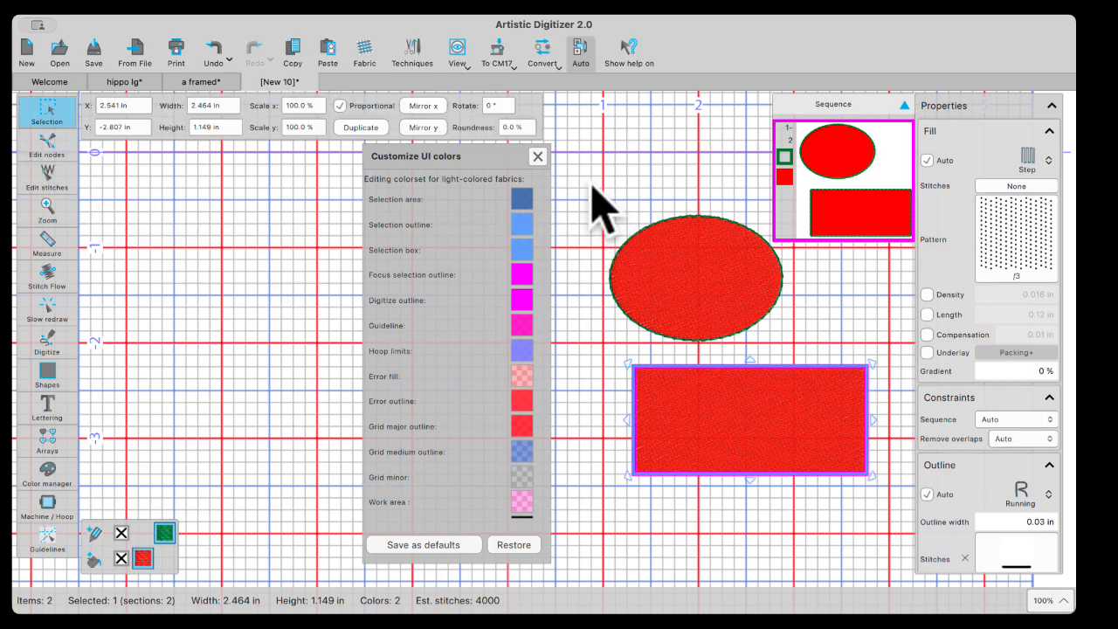
left_click_drag(584, 178, 903, 518)
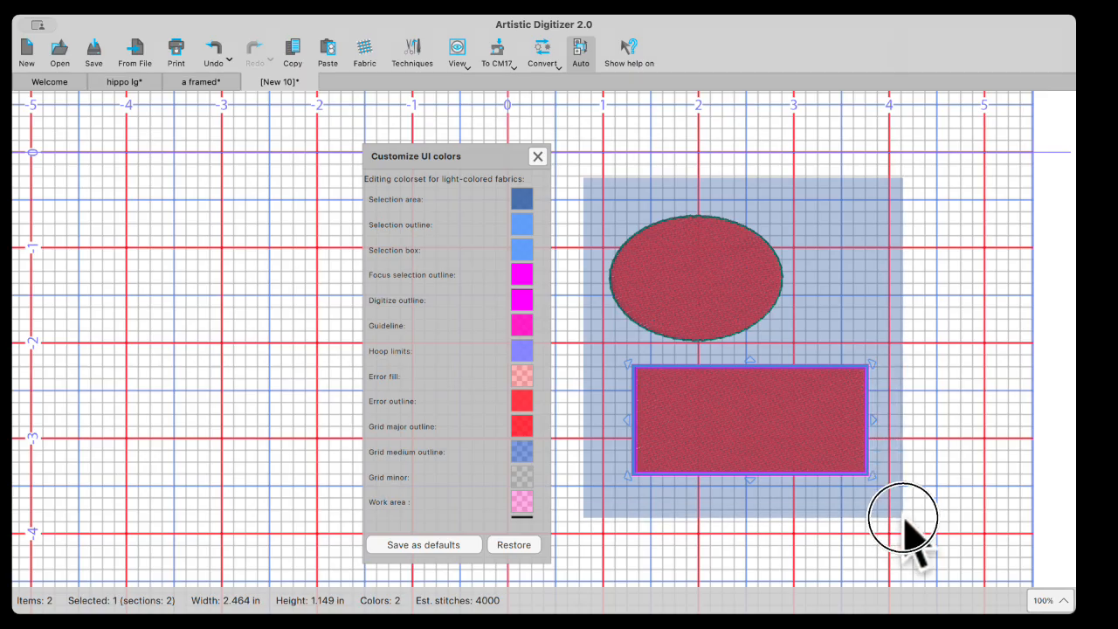
left_click_drag(904, 520, 904, 530)
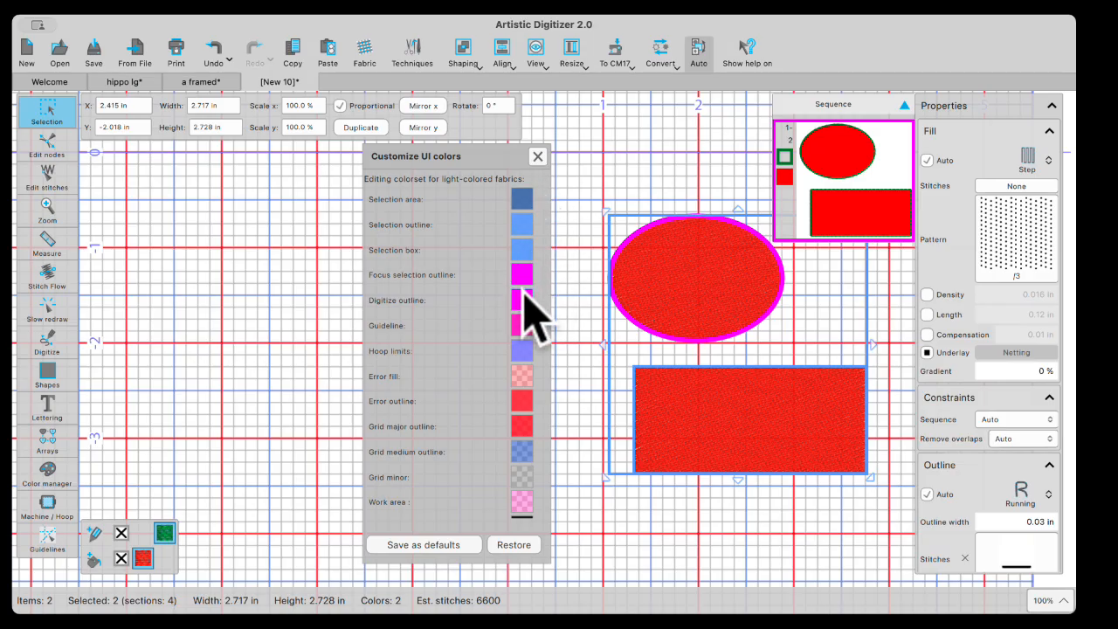
Step: View the color picker for the Selection area, leaving its color as is, and delete both selected shapes
left_click(523, 203)
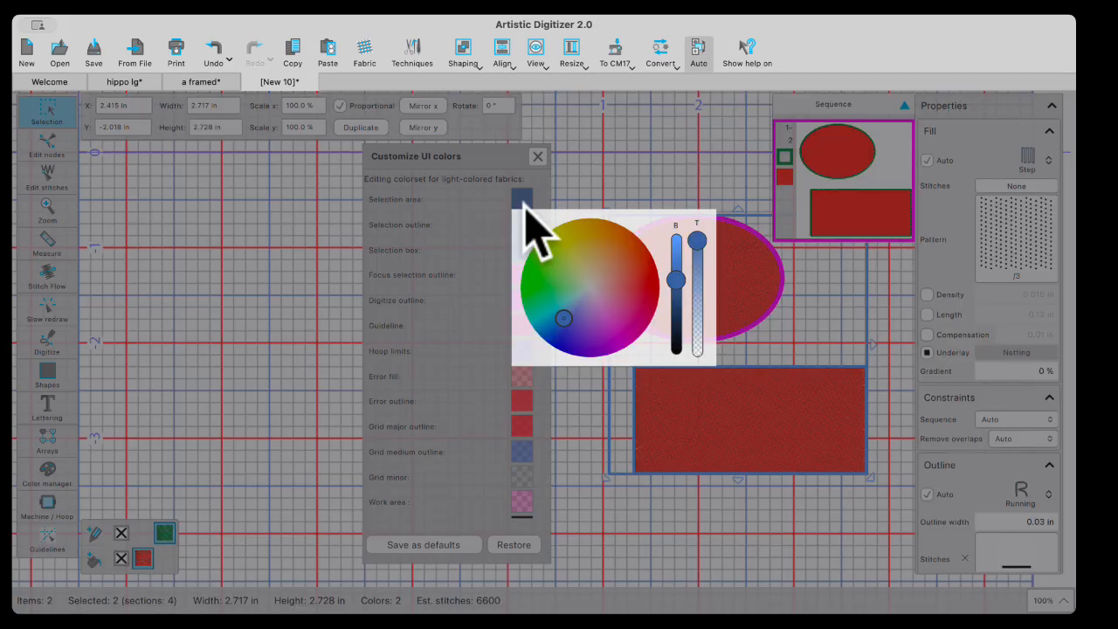
left_click(266, 270)
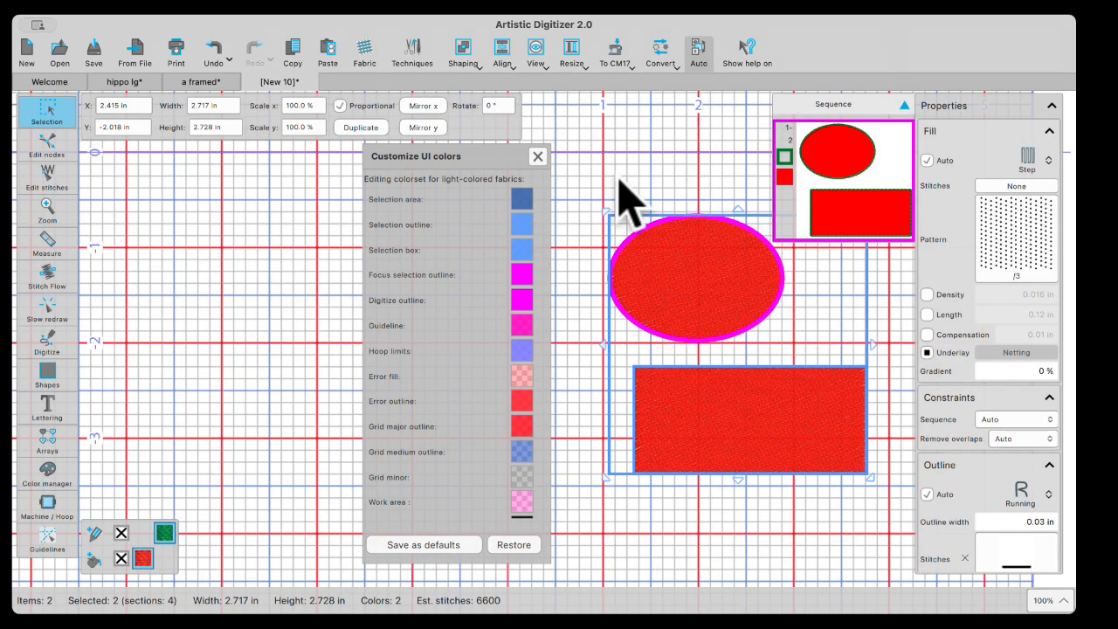
key("Delete")
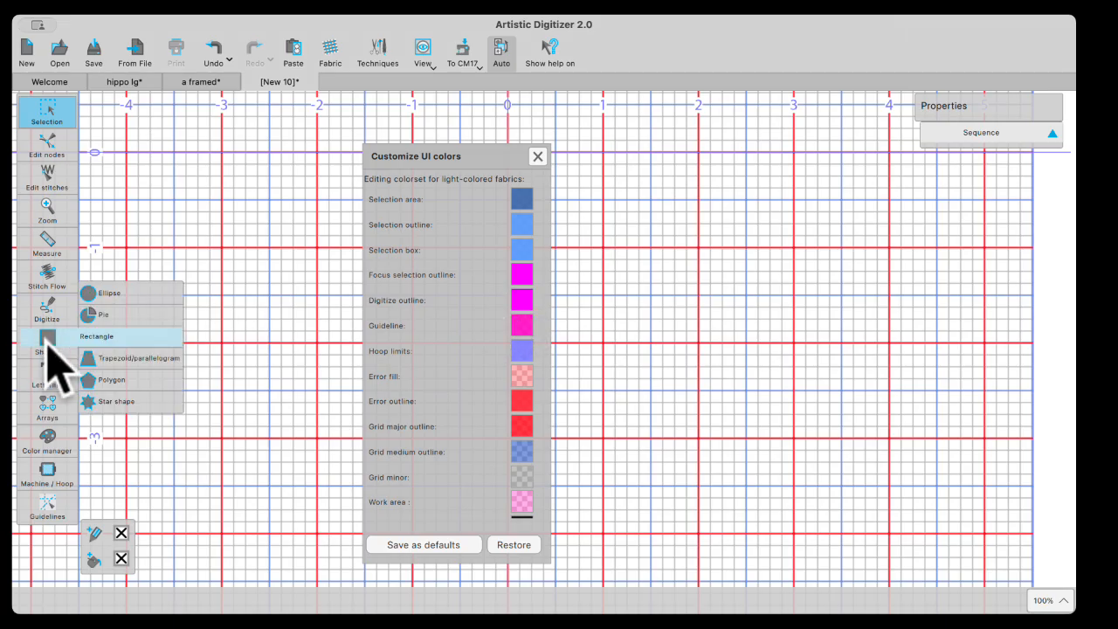
Step: Digitize an open winding outline about 3.22 by 2.91 in with curved and straight segments beside the color window, and end the shape
left_click(86, 306)
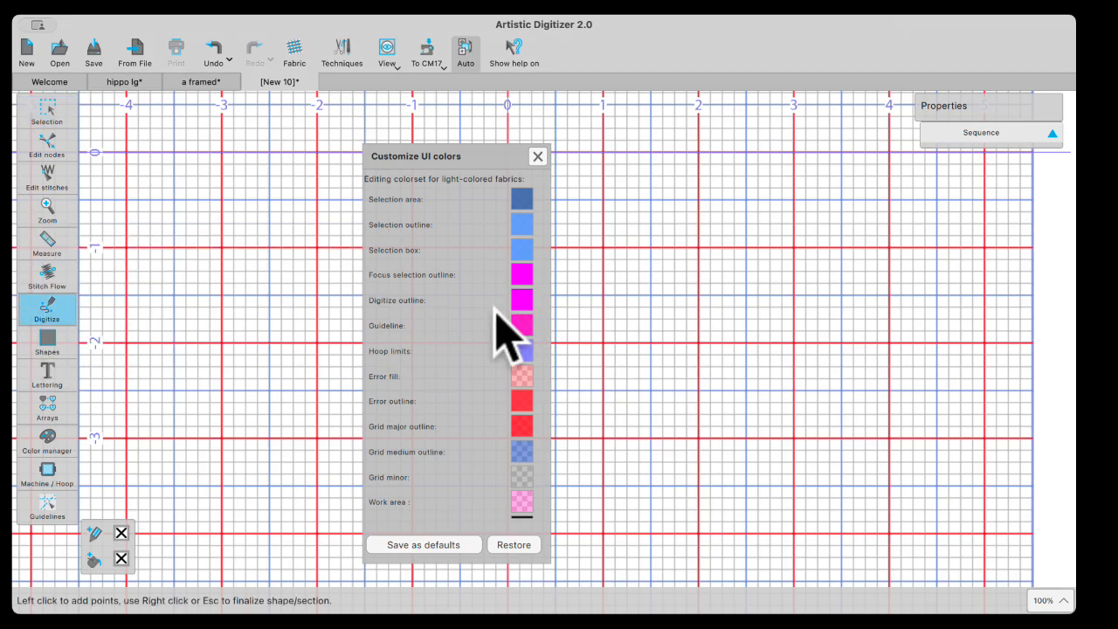
left_click(610, 307)
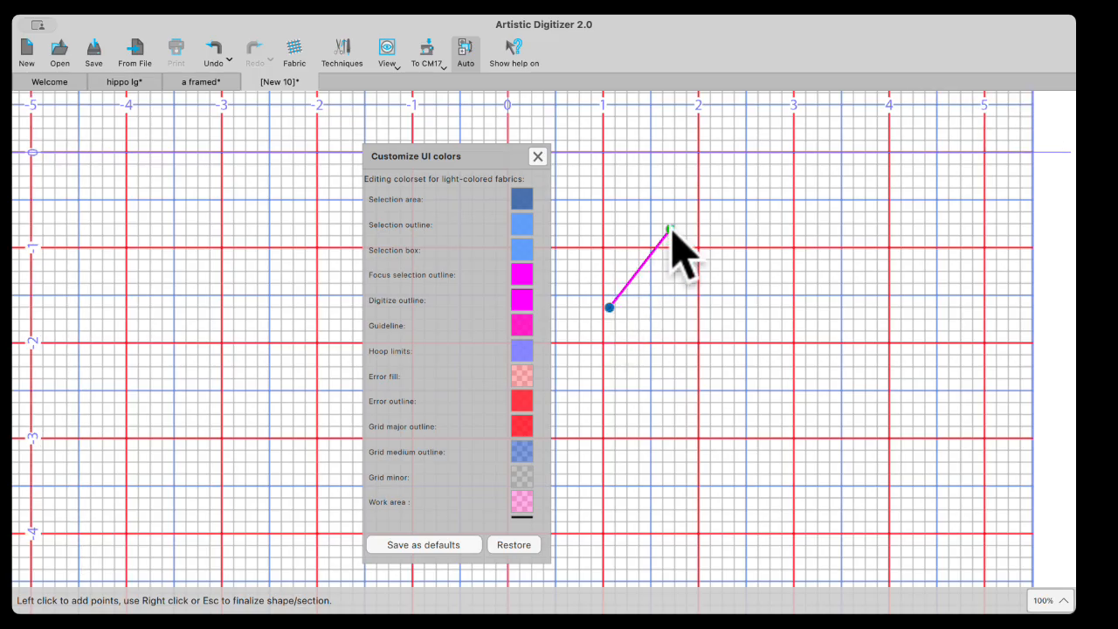
left_click(669, 229)
left_click(816, 238)
left_click(806, 301)
left_click(719, 364)
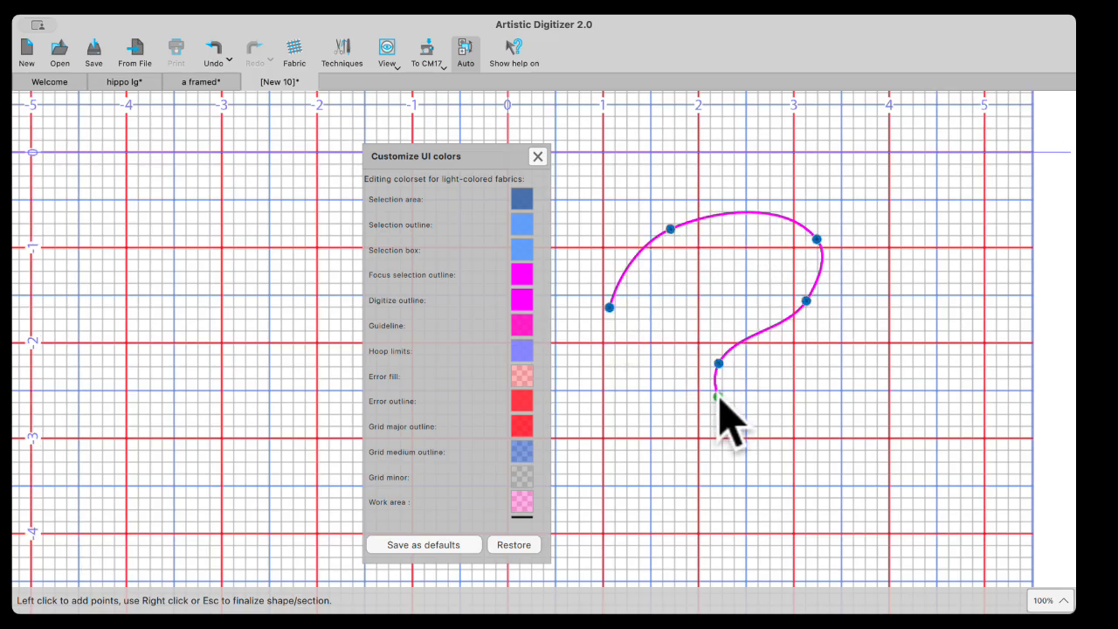
left_click(789, 403)
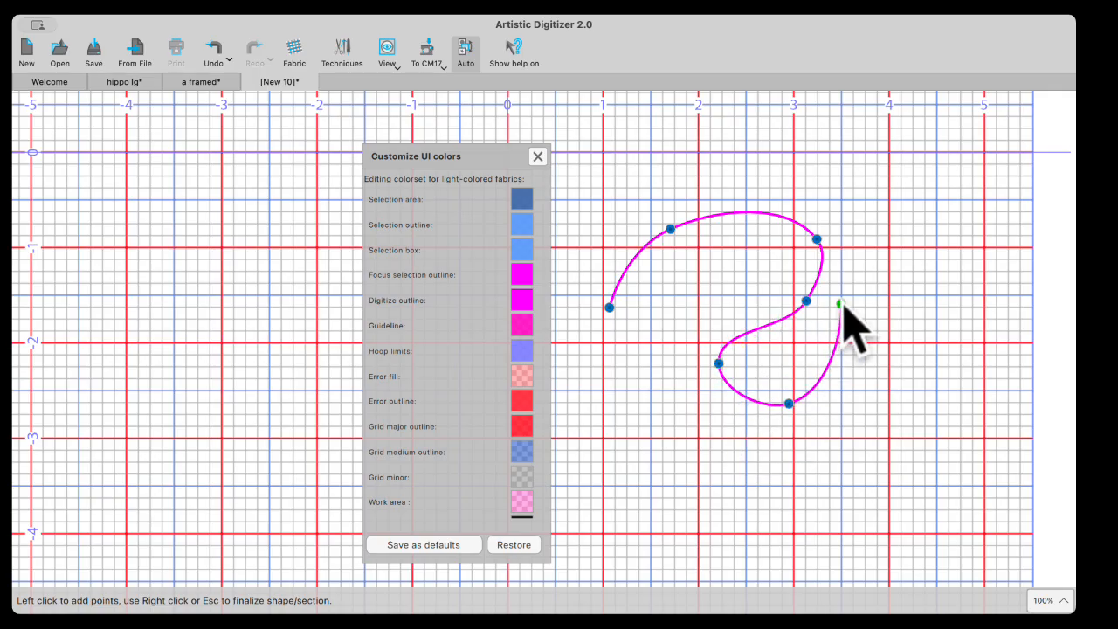
left_click(914, 314)
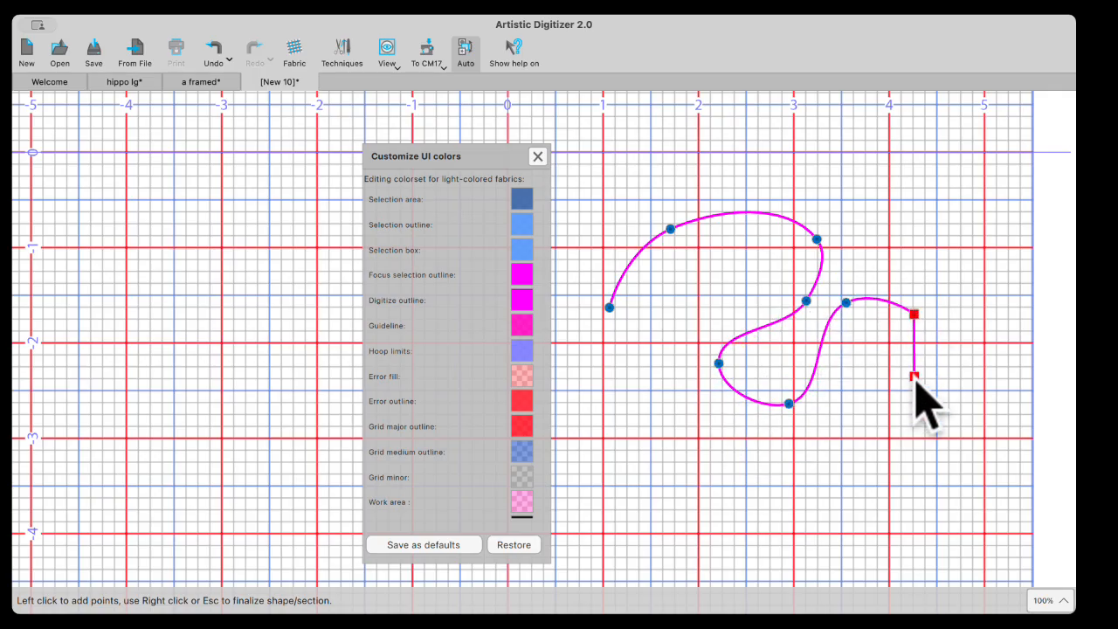
left_click(828, 478)
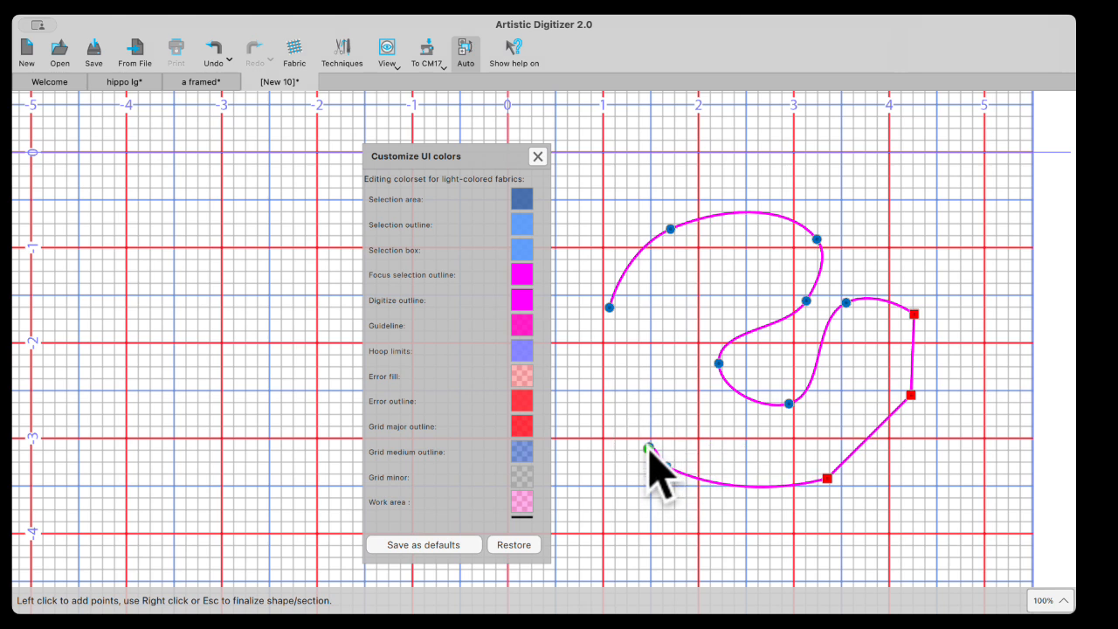
right_click(650, 449)
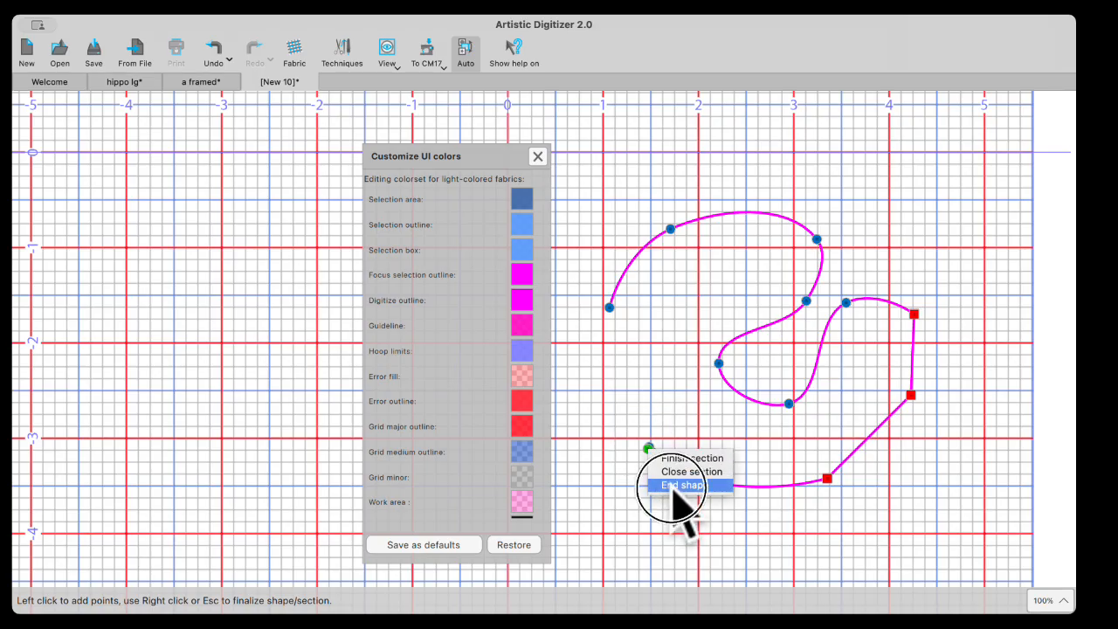
left_click(677, 485)
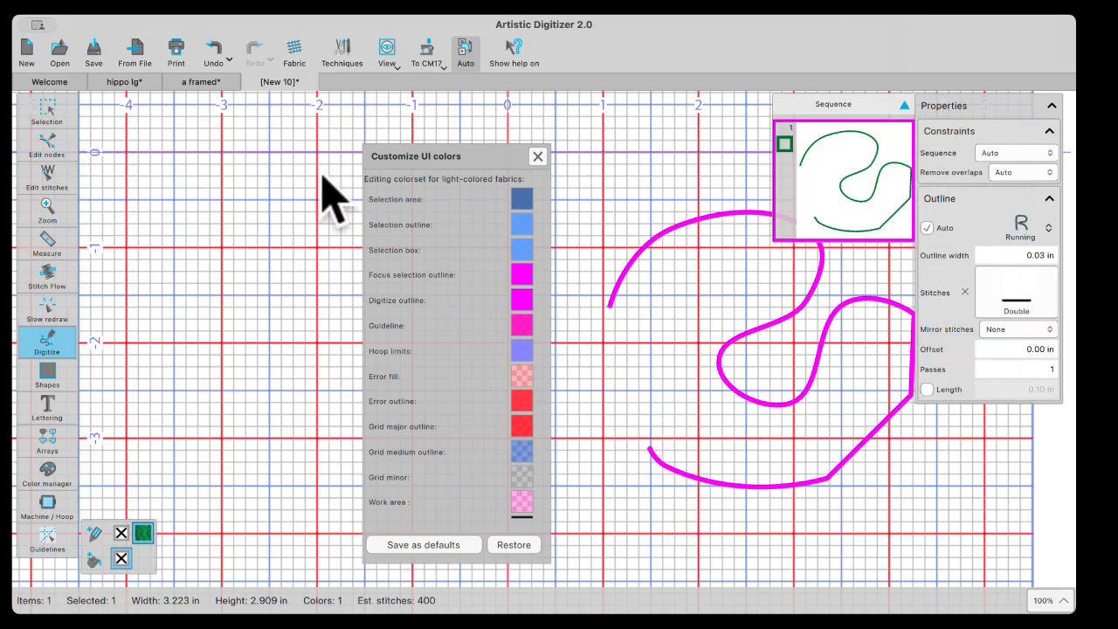
Step: Compare the digitized outline selected and deselected against the listed outline colors, and delete it
left_click(40, 112)
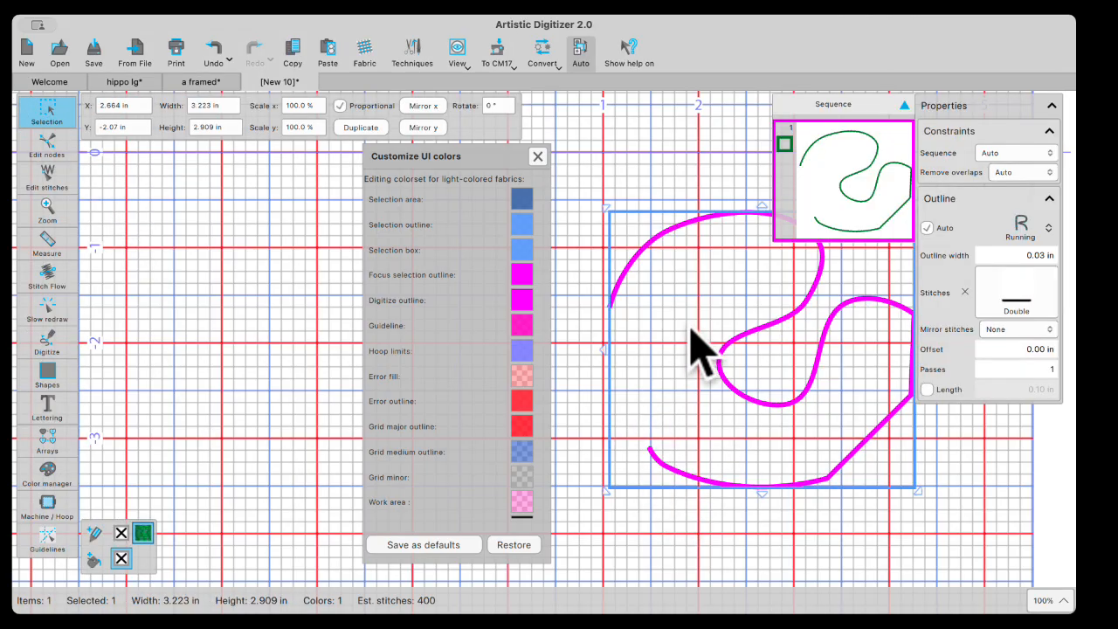
left_click(664, 340)
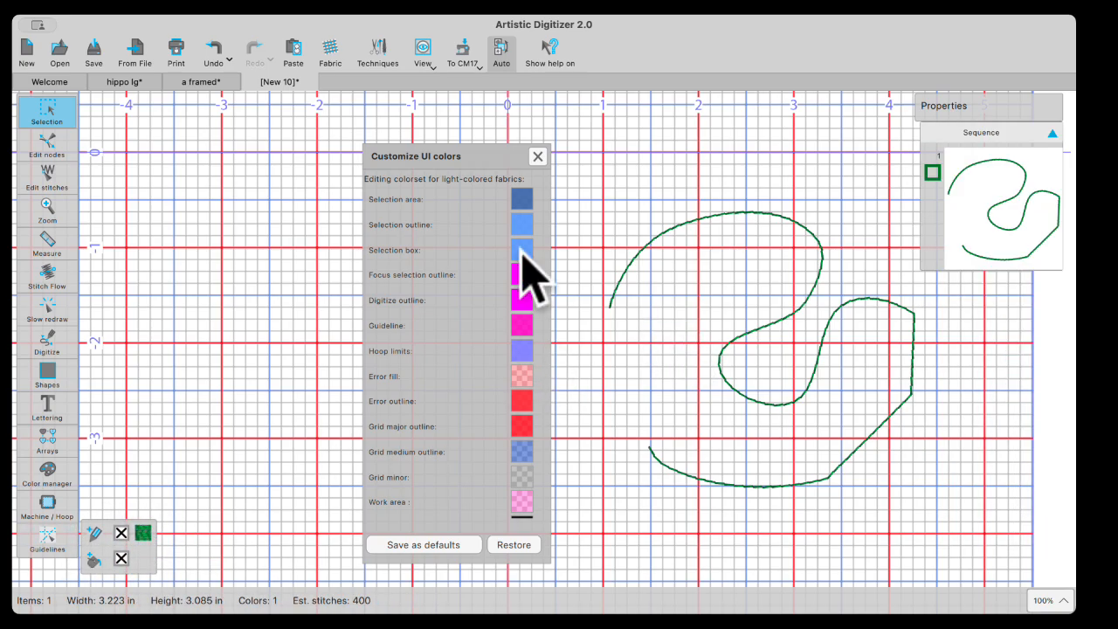
left_click(805, 485)
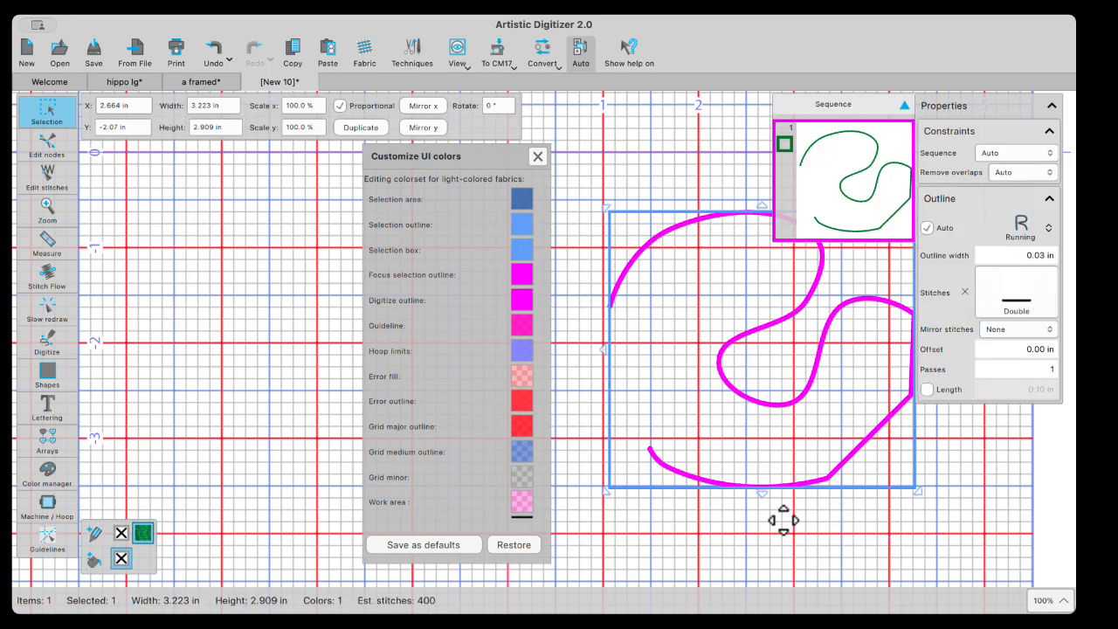
key("Delete")
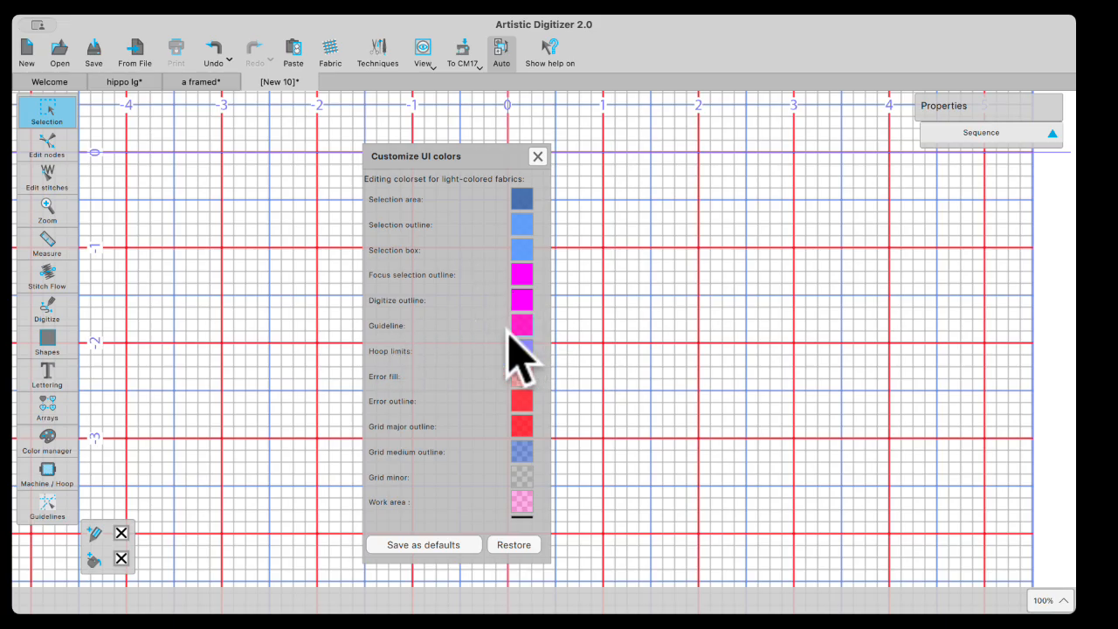
Step: Create a diagonal guideline rotated about 42° through X -3.14 in, Y -2.71 in, and return to rectangle selection
left_click(50, 515)
left_click_drag(208, 409, 250, 377)
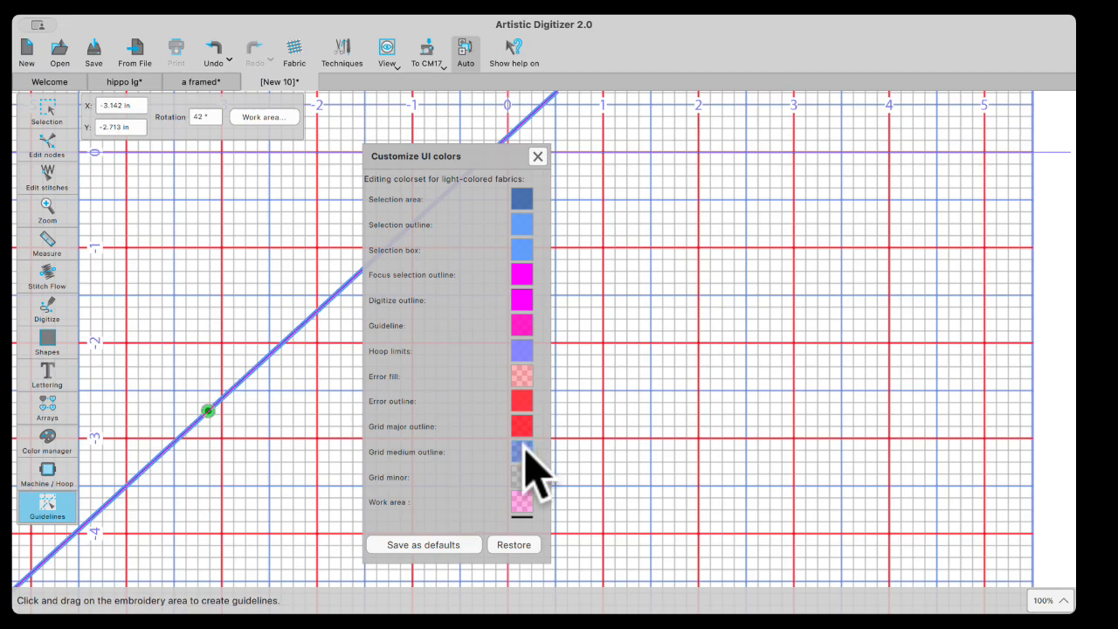
left_click(48, 112)
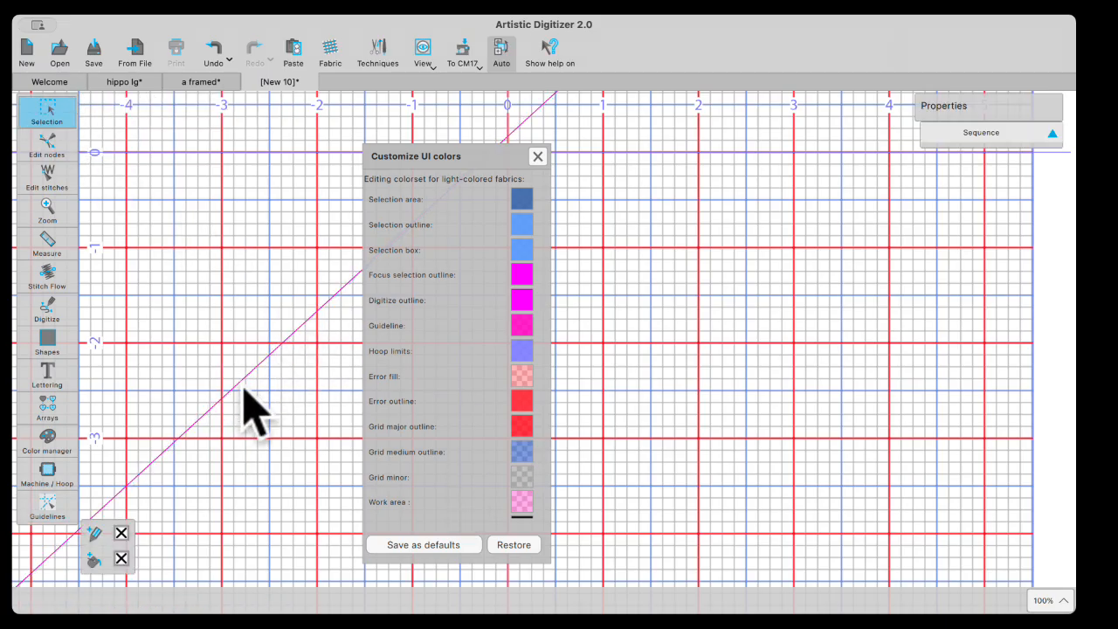
Step: Close the UI colors window, delete the diagonal guideline, and return to rectangle selection
left_click(46, 476)
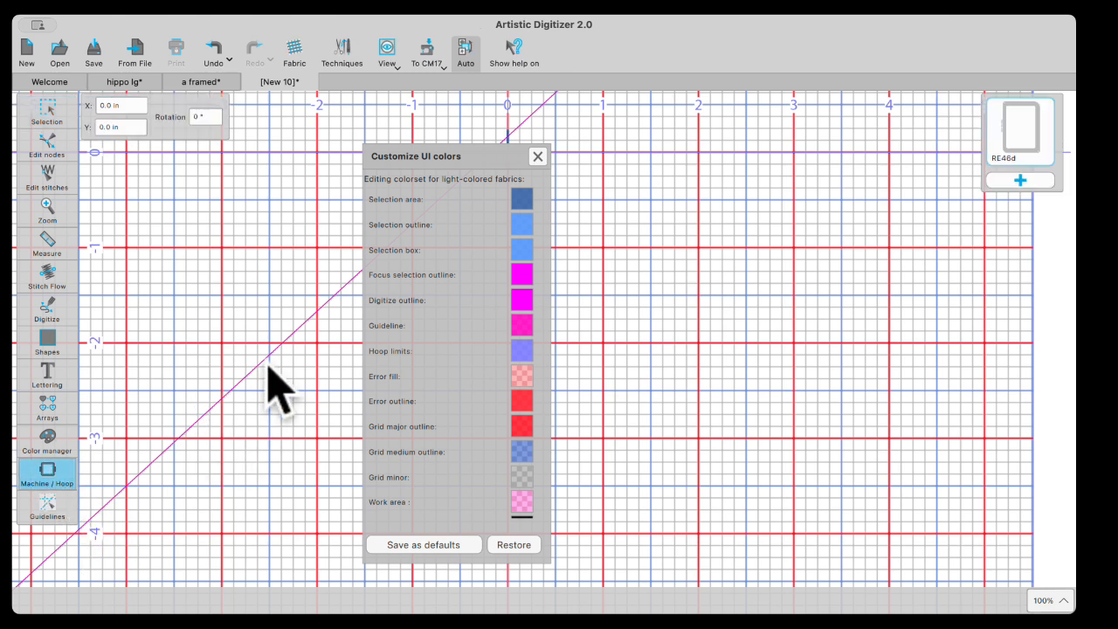
left_click_drag(469, 154, 616, 154)
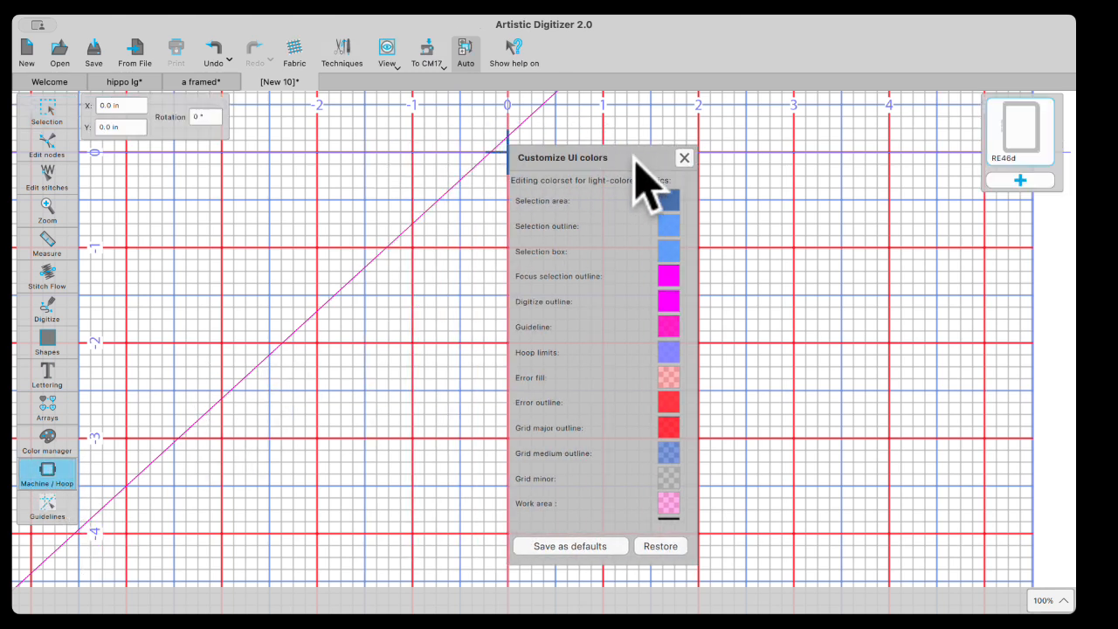
left_click(684, 156)
left_click(48, 507)
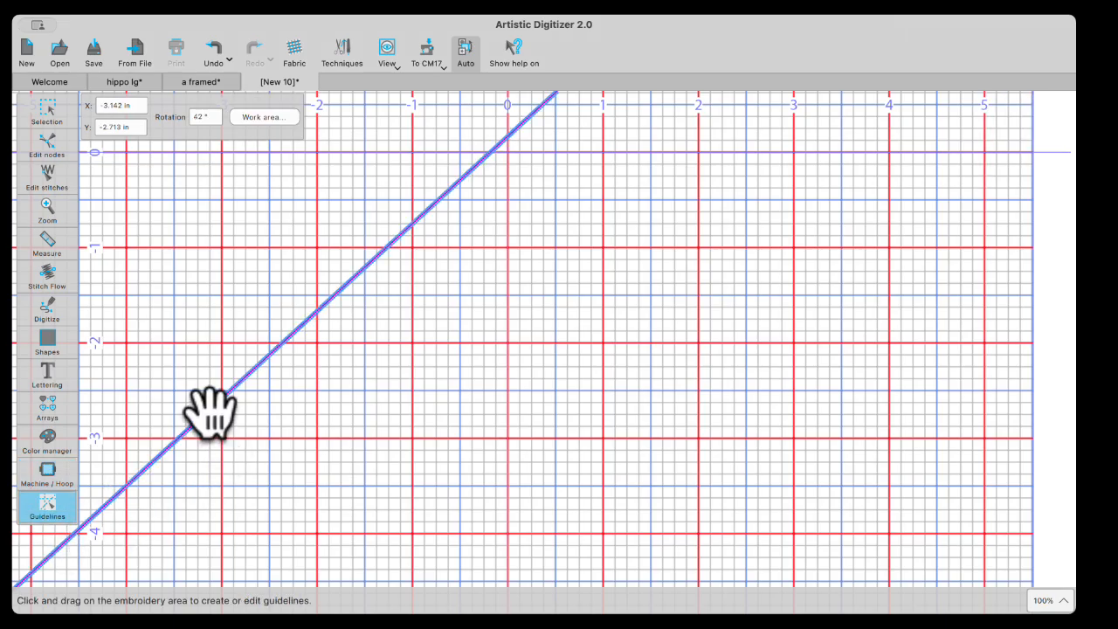
key("Delete")
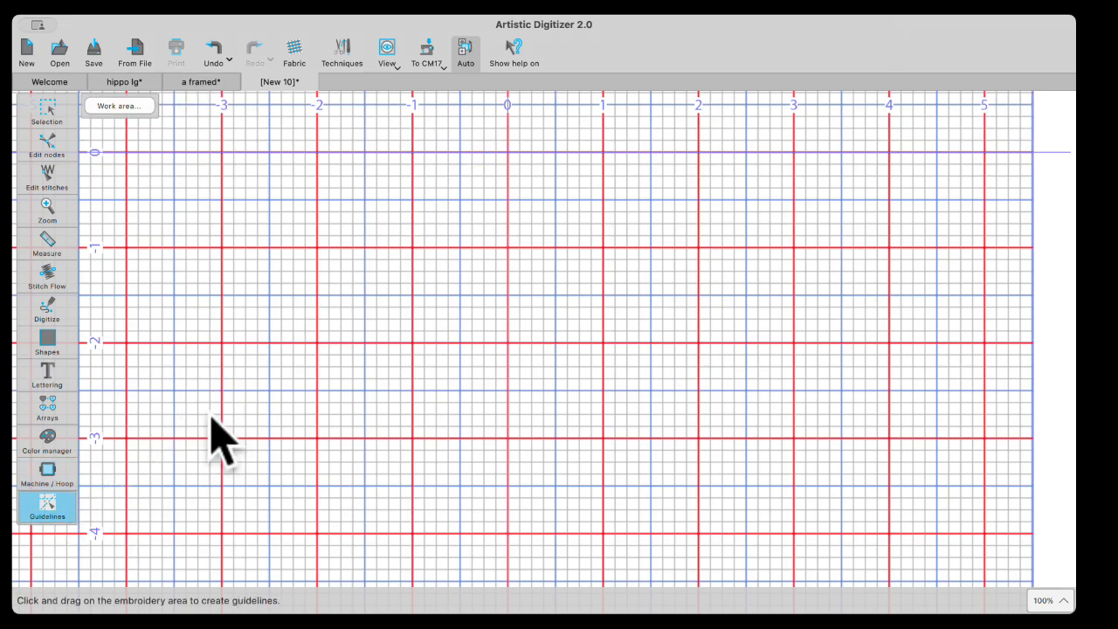
left_click(47, 109)
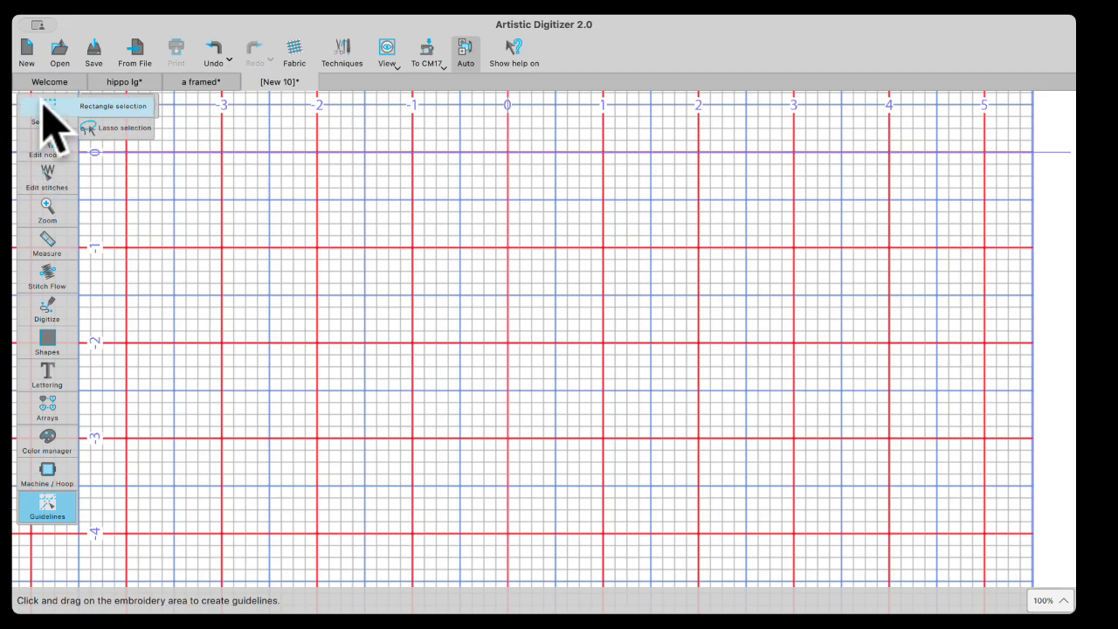
left_click(92, 108)
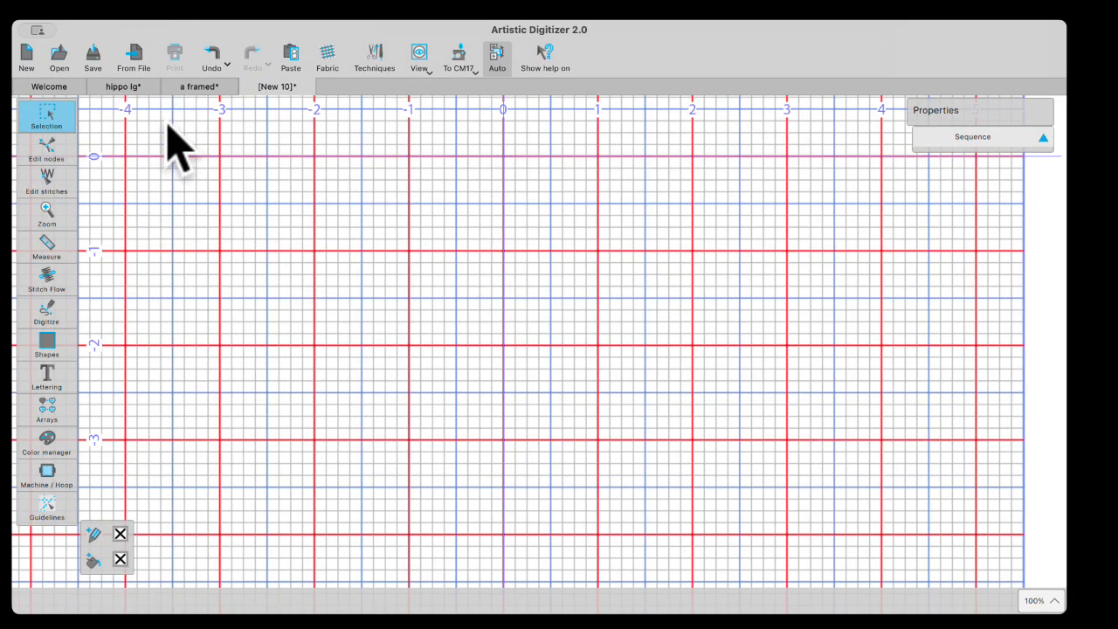
Step: Reopen the Customize UI colors window and hide the grid so only the hoop limits remain on the workspace
left_click(170, 113)
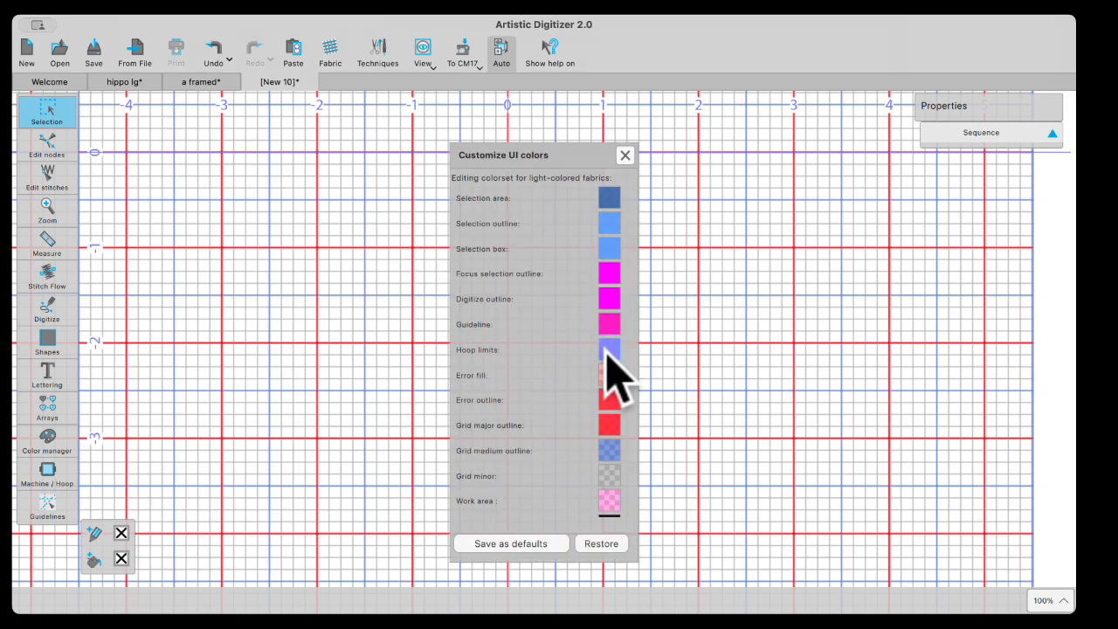
scroll(722, 350, "down", 5)
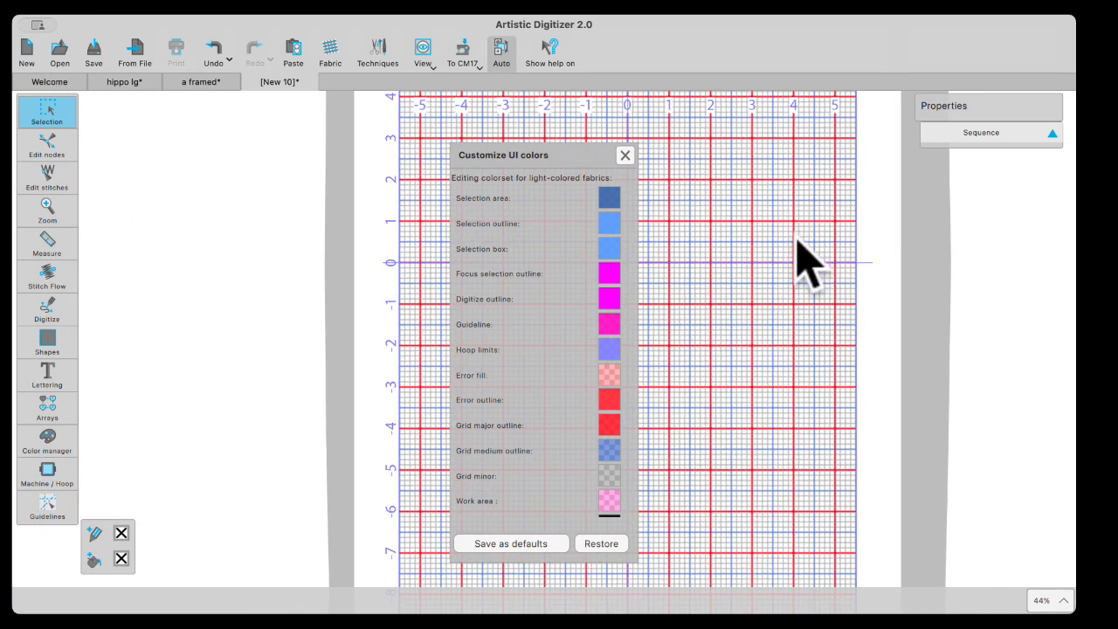
key("g")
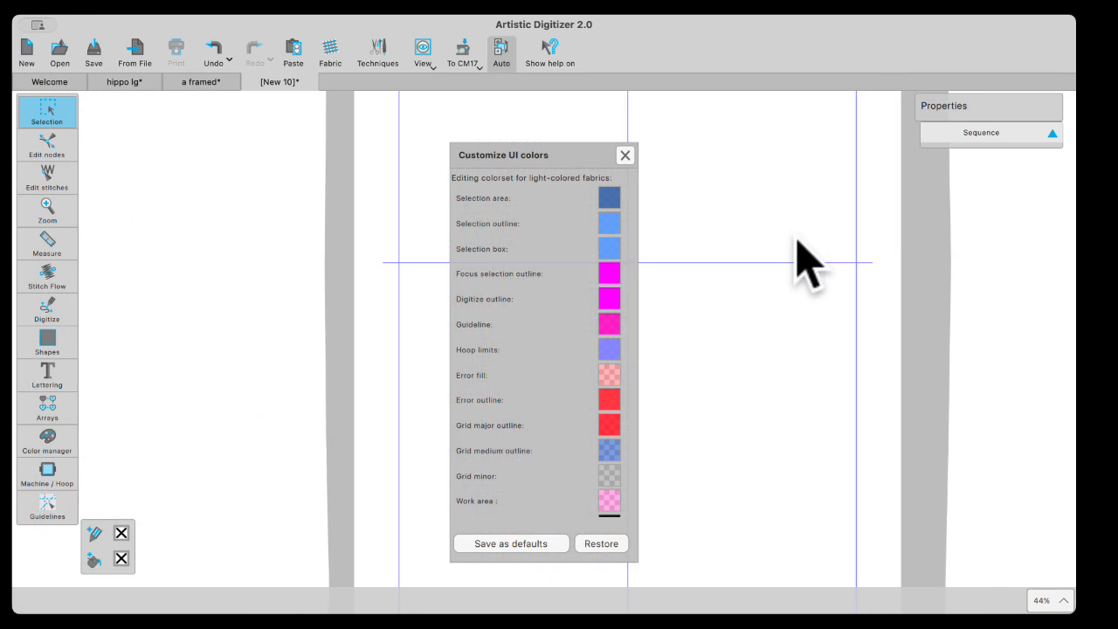
Step: Try bright yellow as the Hoop limits color and undo the change
left_click(608, 353)
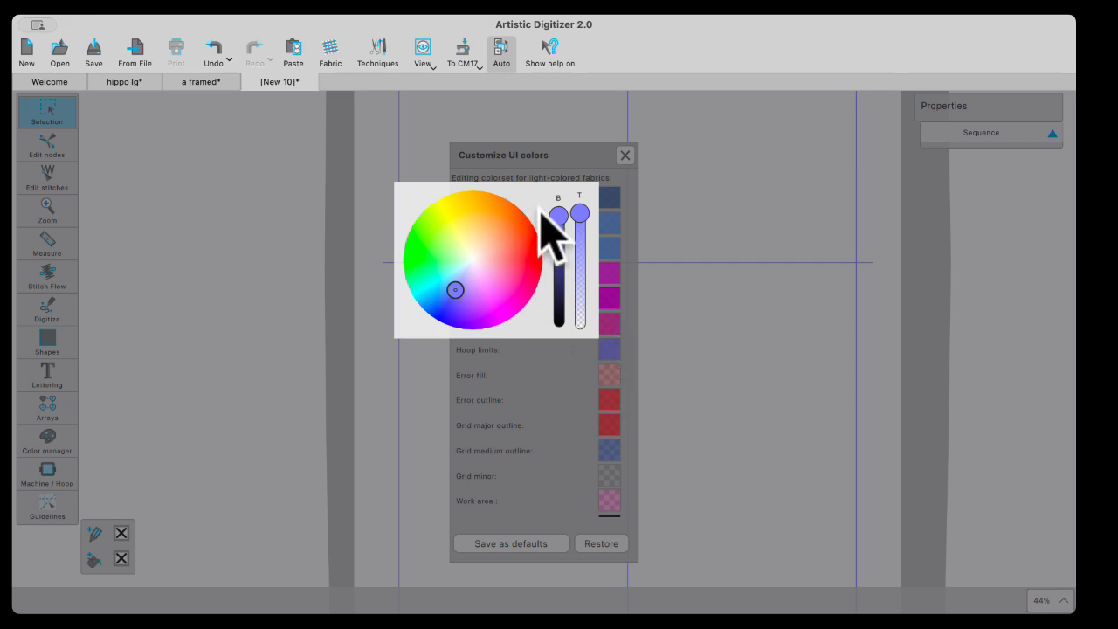
left_click_drag(455, 290, 452, 214)
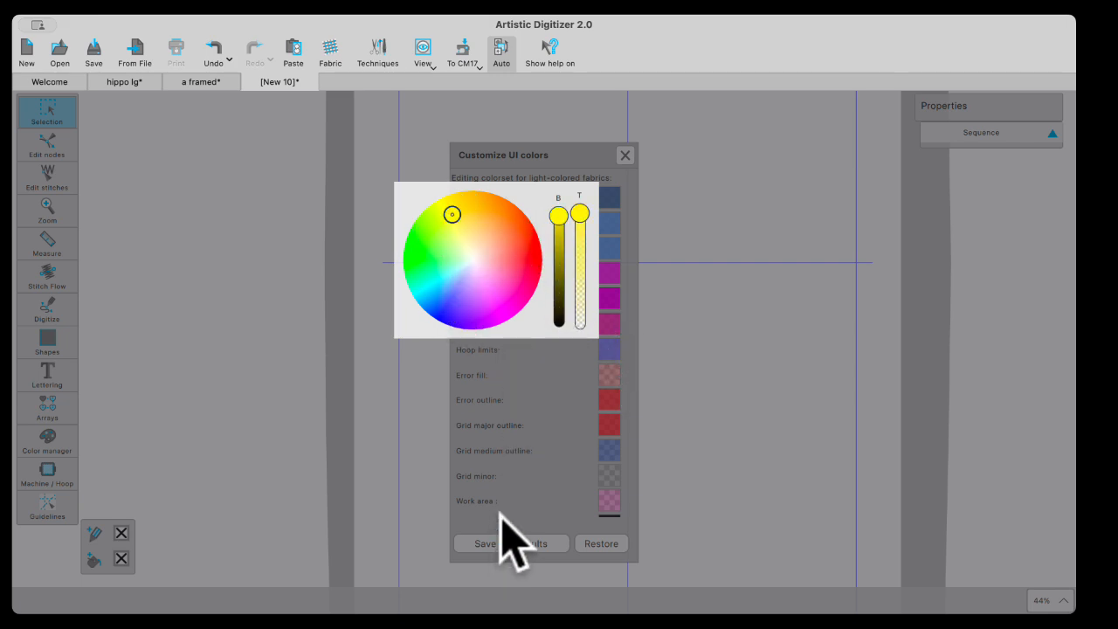
left_click(687, 286)
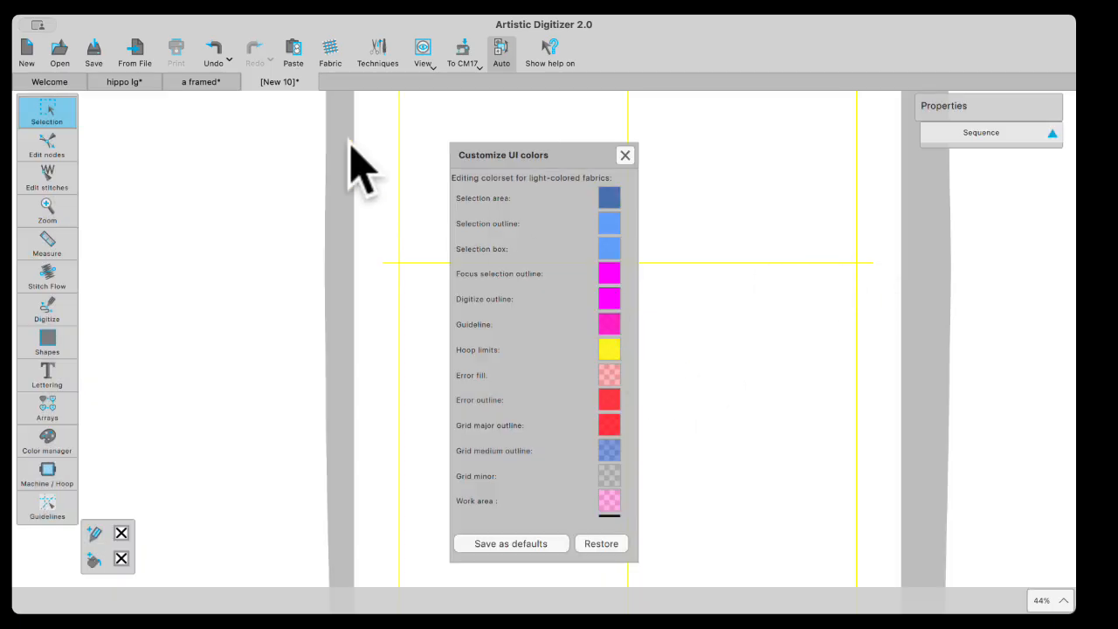
left_click(213, 44)
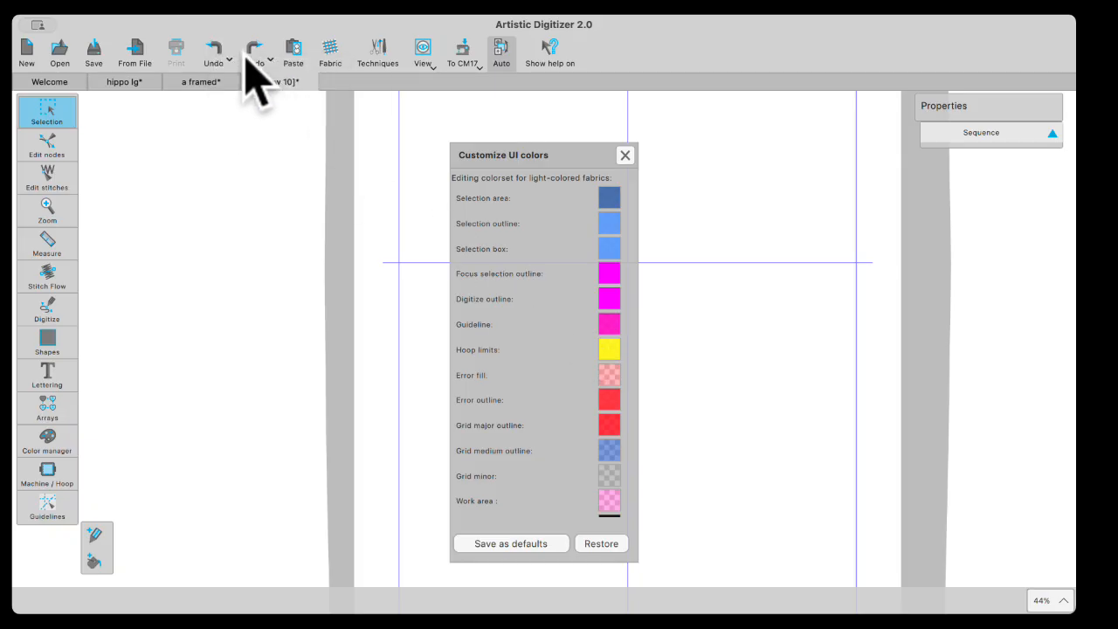
left_click(213, 44)
left_click(252, 46)
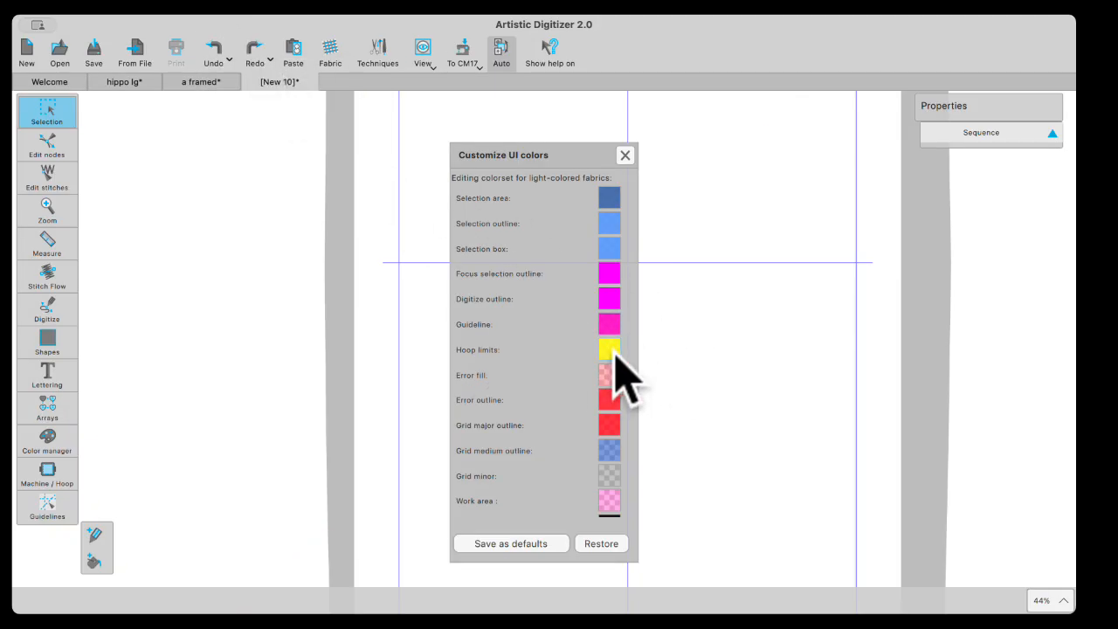
Step: Set the Hoop limits color to purple
left_click(610, 350)
left_click_drag(456, 236, 463, 311)
left_click(725, 375)
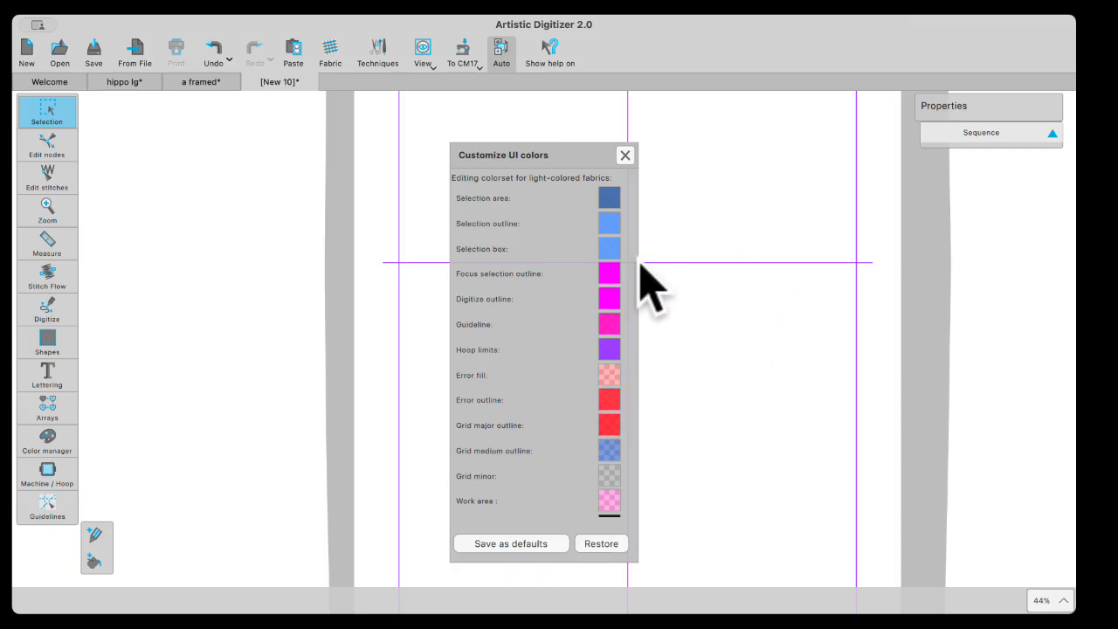
Step: Draw a filled rectangle about 2.03 by 2.86 in near the right hoop limit and move it slightly across that limit
left_click(47, 340)
left_click(105, 332)
left_click_drag(752, 166, 836, 282)
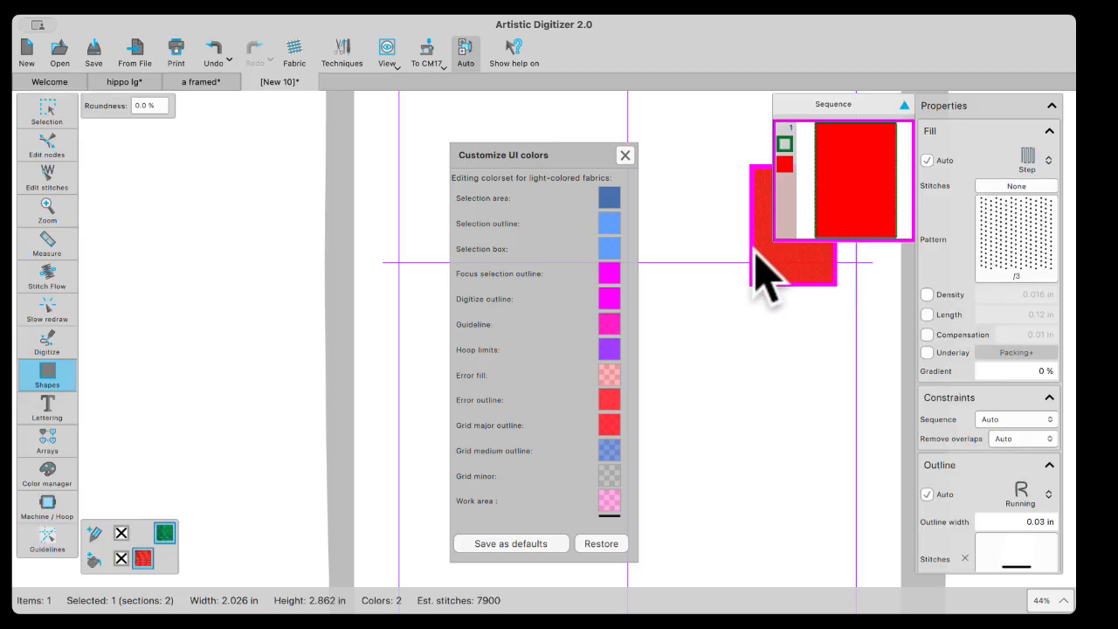
left_click(48, 112)
left_click_drag(808, 273, 802, 339)
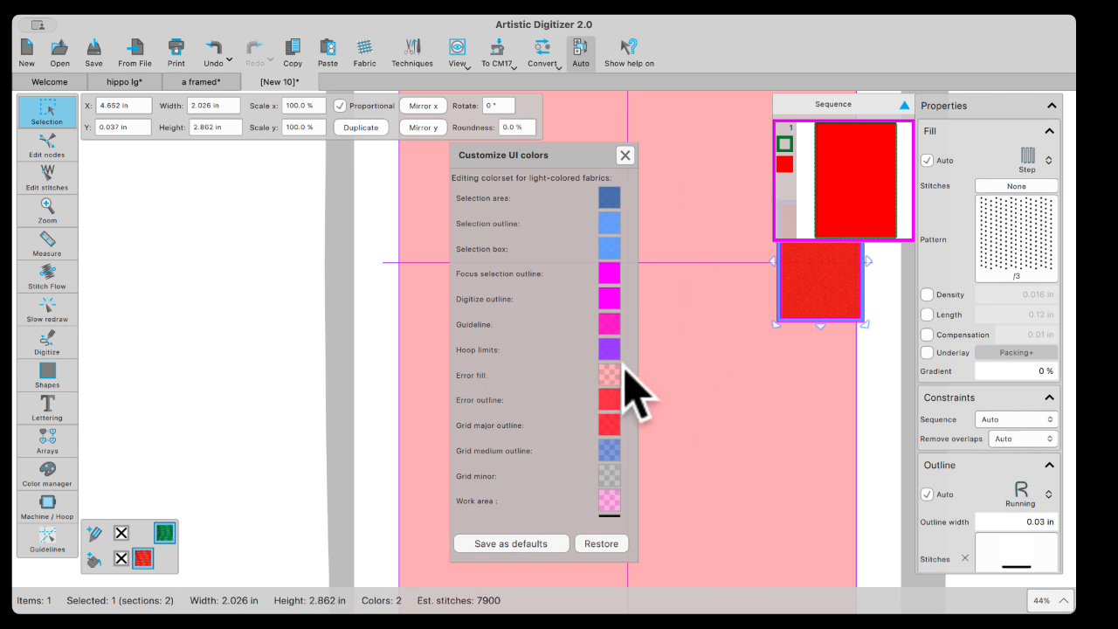
Step: View the out-of-bounds rectangle deselected against the error fill, and delete it
left_click(741, 367)
left_click(816, 276)
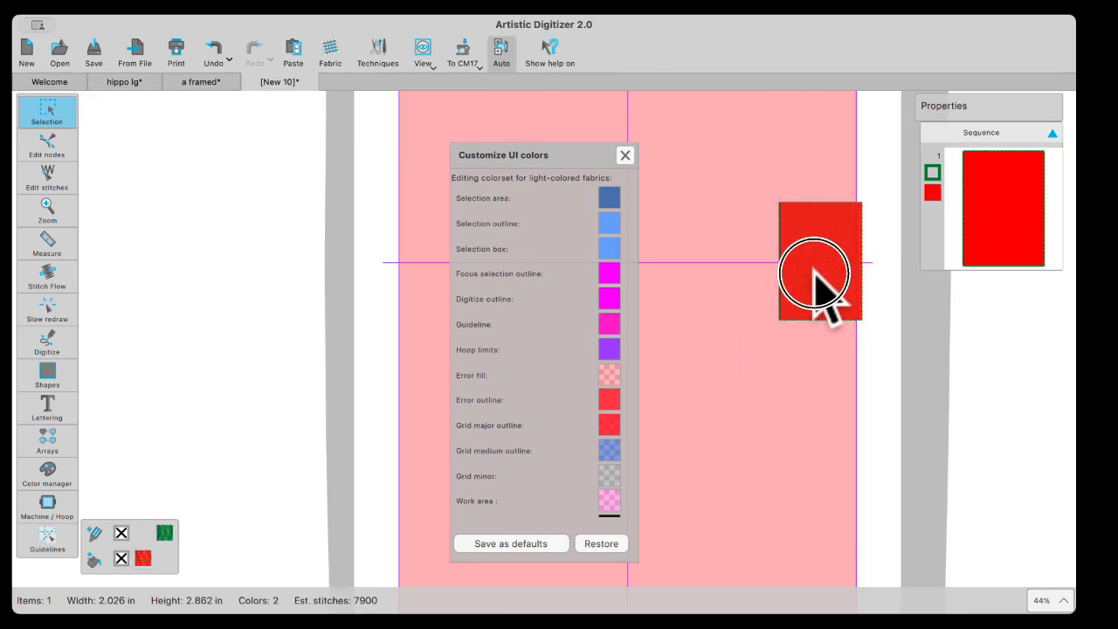
key("Delete")
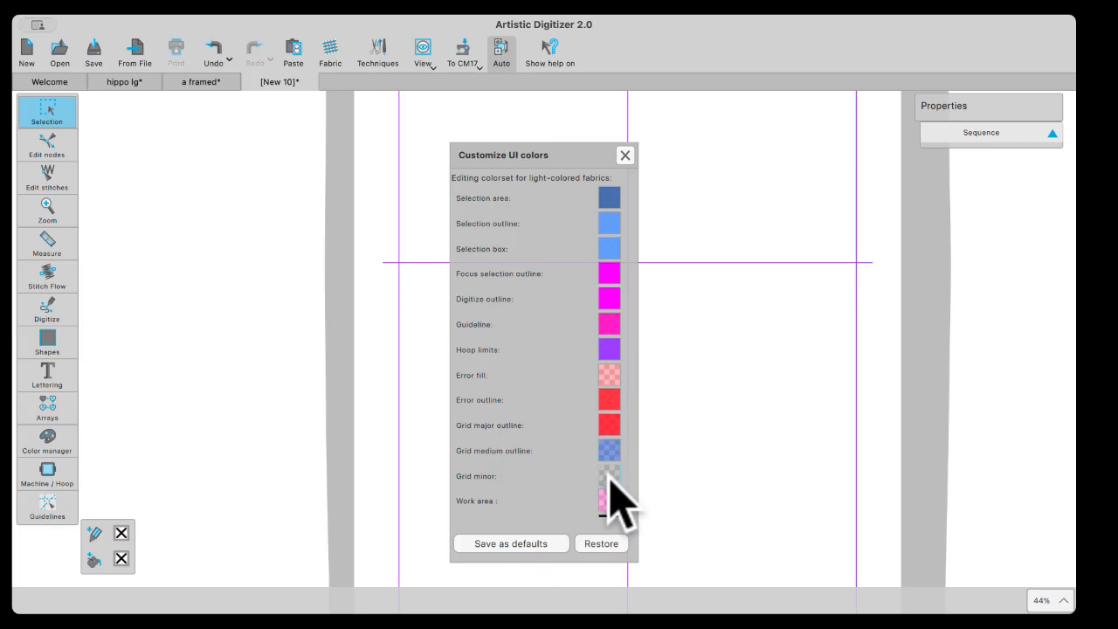
Step: Move the UI colors window off the grid and view the color picker for Grid minor, leaving its color as is
left_click_drag(566, 155, 371, 122)
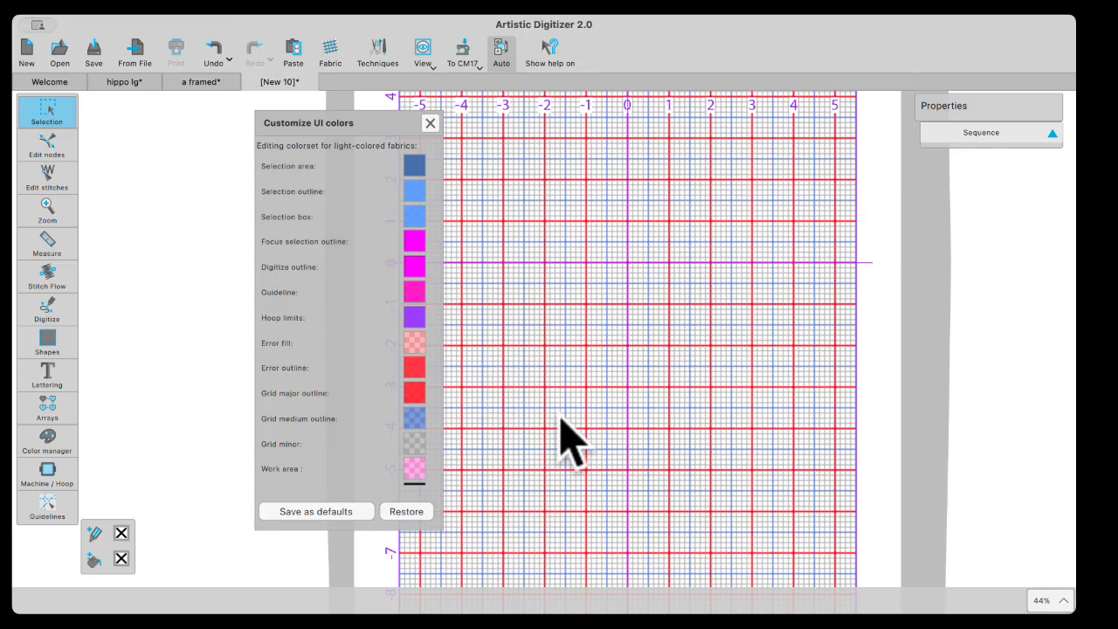
scroll(556, 437, "up", 6)
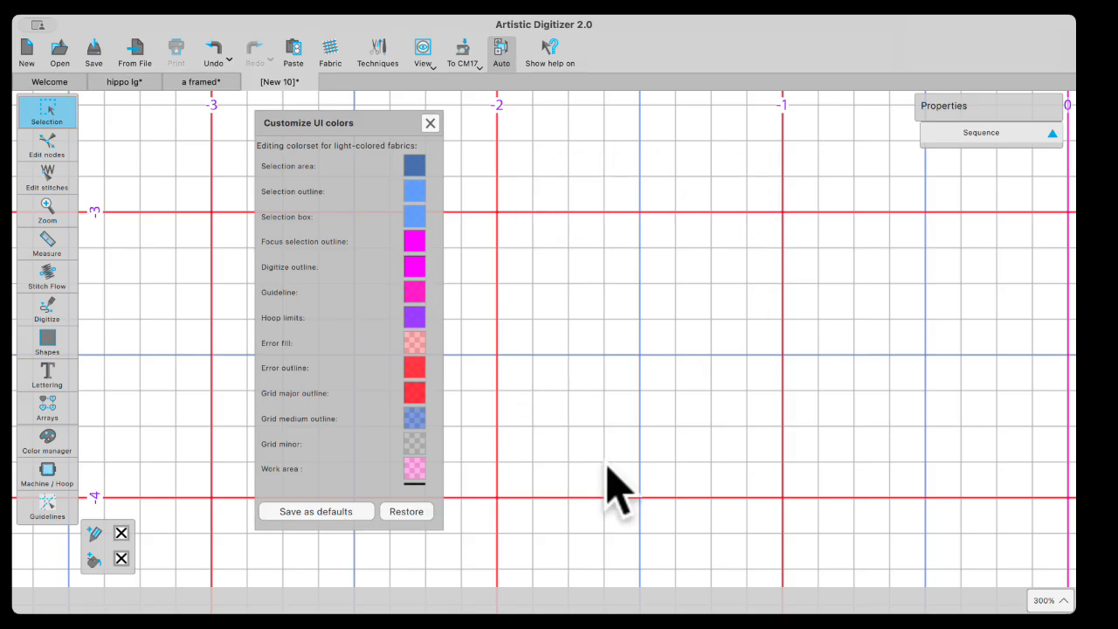
left_click(416, 445)
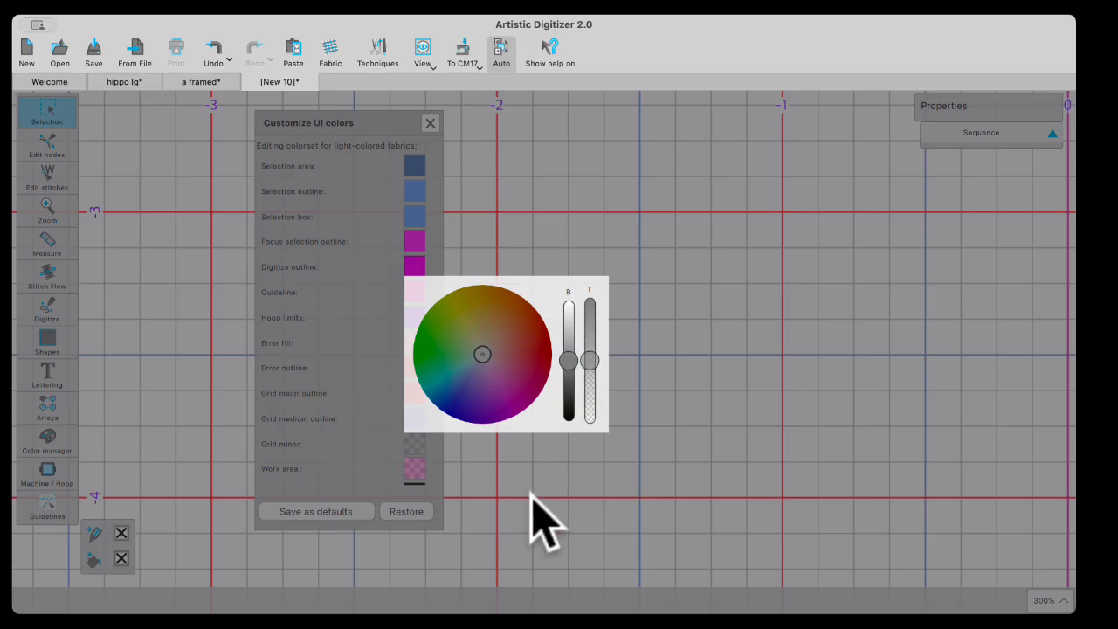
left_click(629, 260)
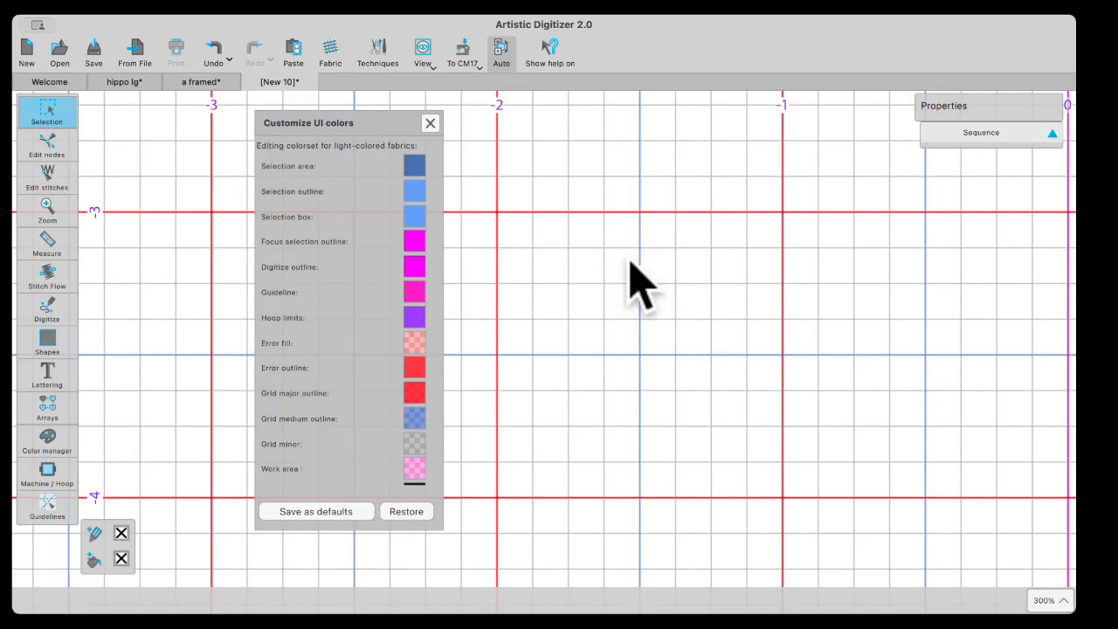
Step: Make the Grid major outline color about half transparent, keeping it red, and check the softened lines on the grid
left_click(416, 392)
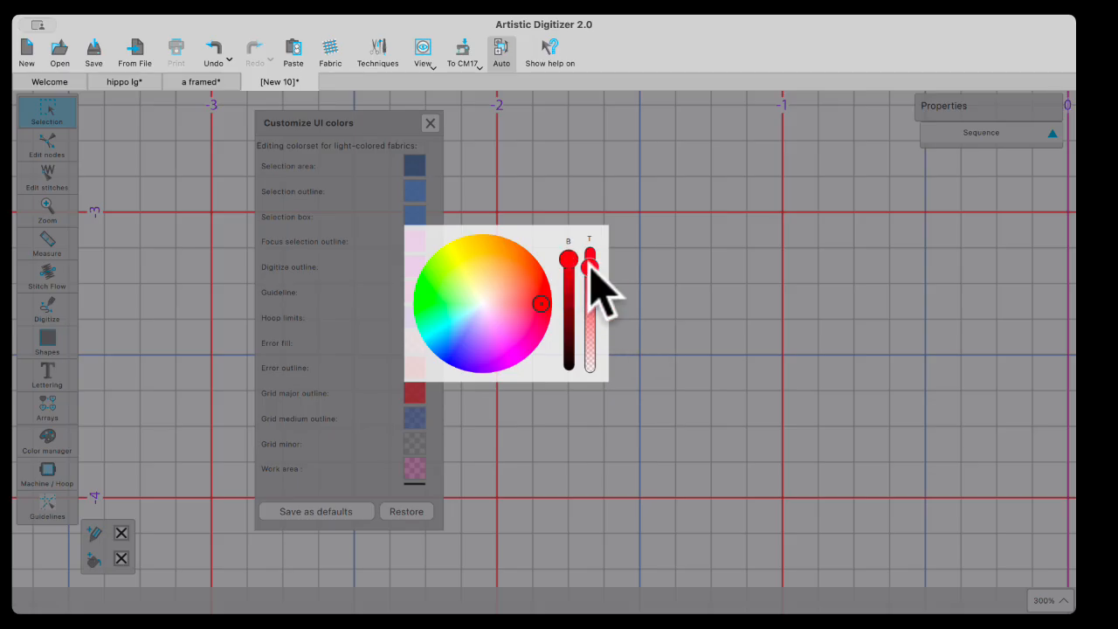
left_click_drag(592, 268, 595, 294)
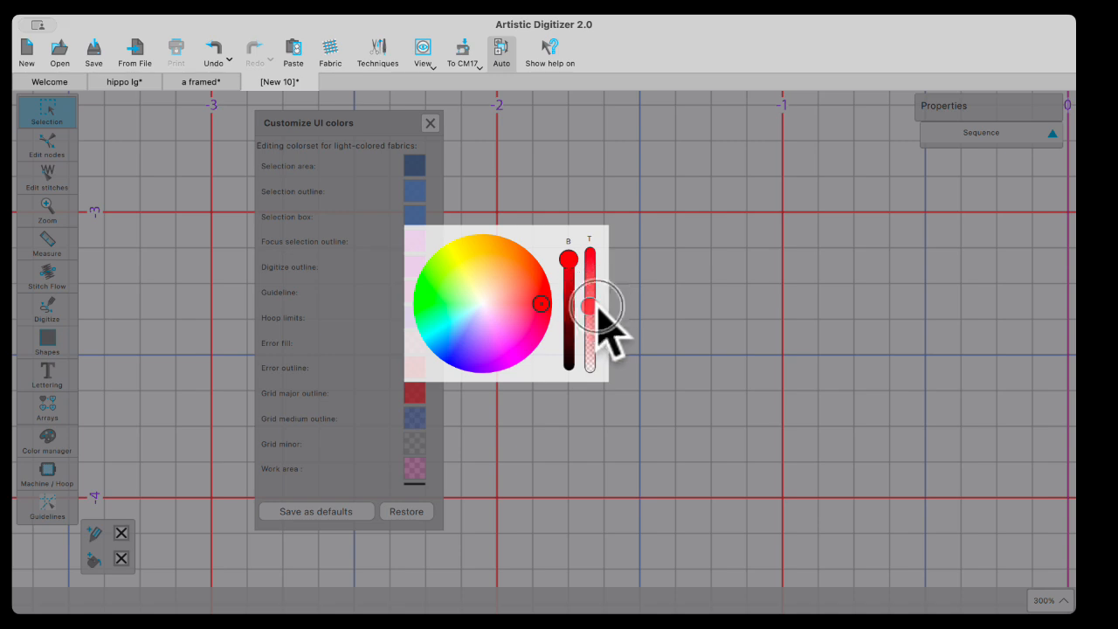
left_click(655, 297)
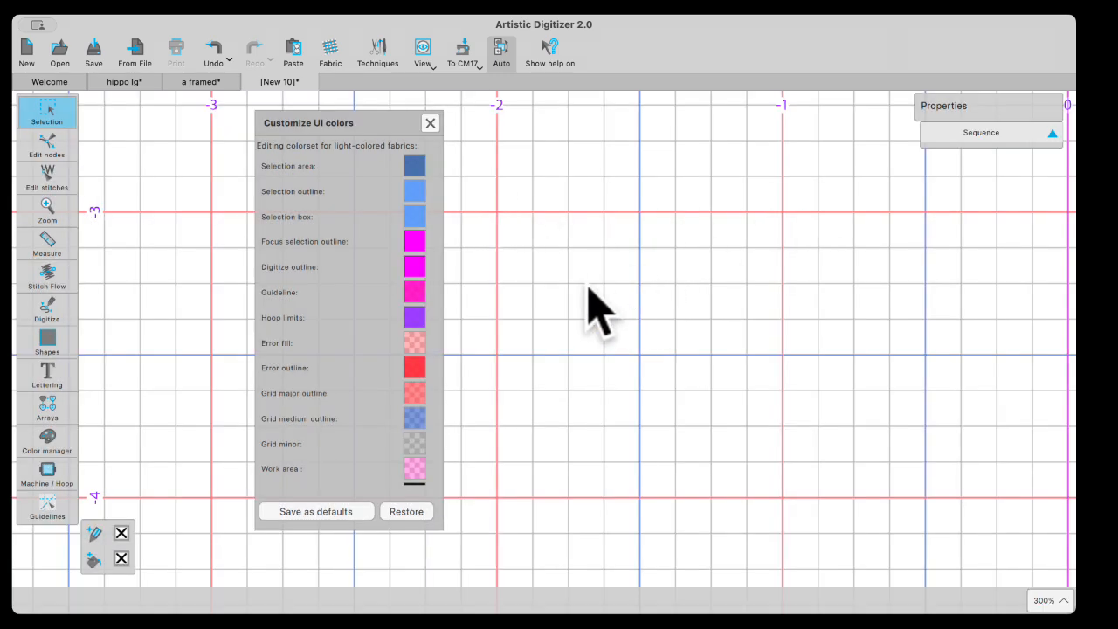
scroll(595, 295, "down", 5)
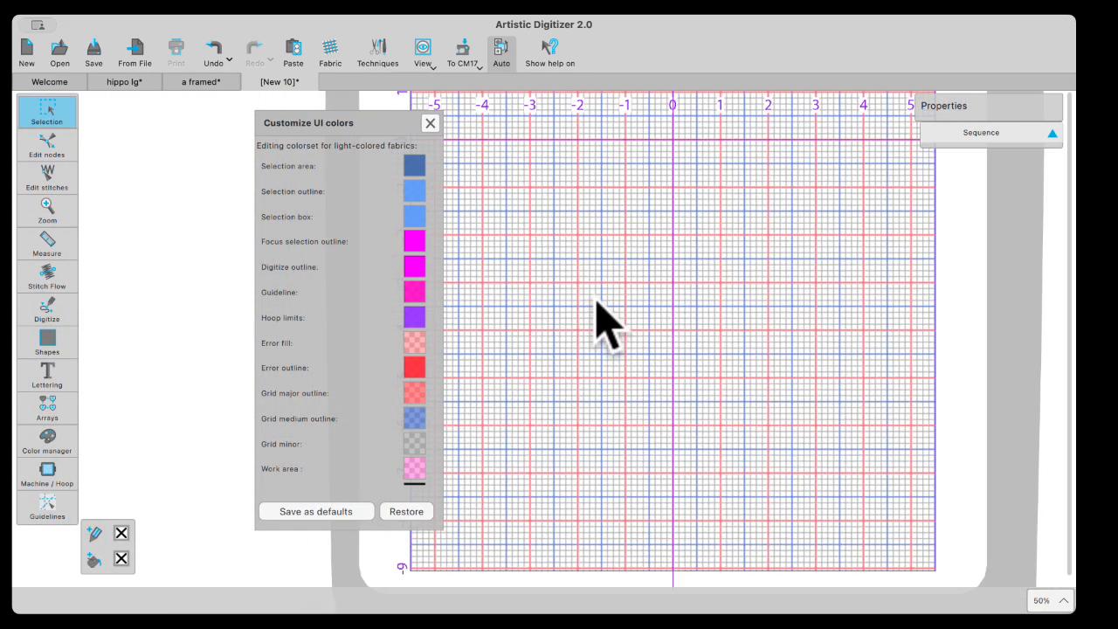
scroll(610, 316, "down", 1)
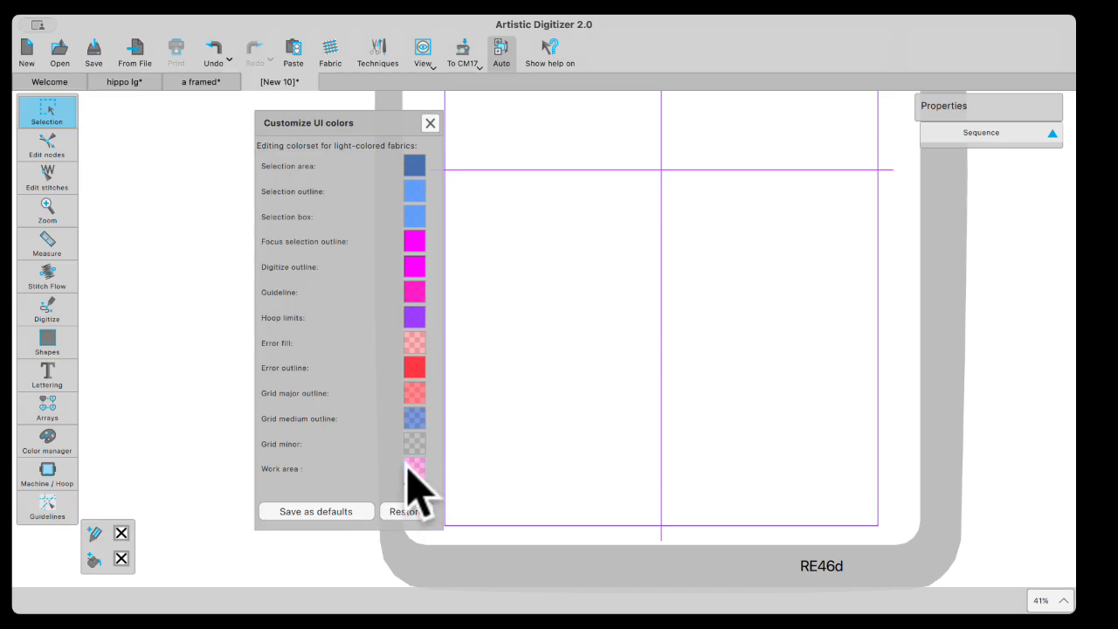
Step: Draw a filled circle about 11.59 in across that extends beyond the left hoop limit
scroll(699, 328, "down", 3)
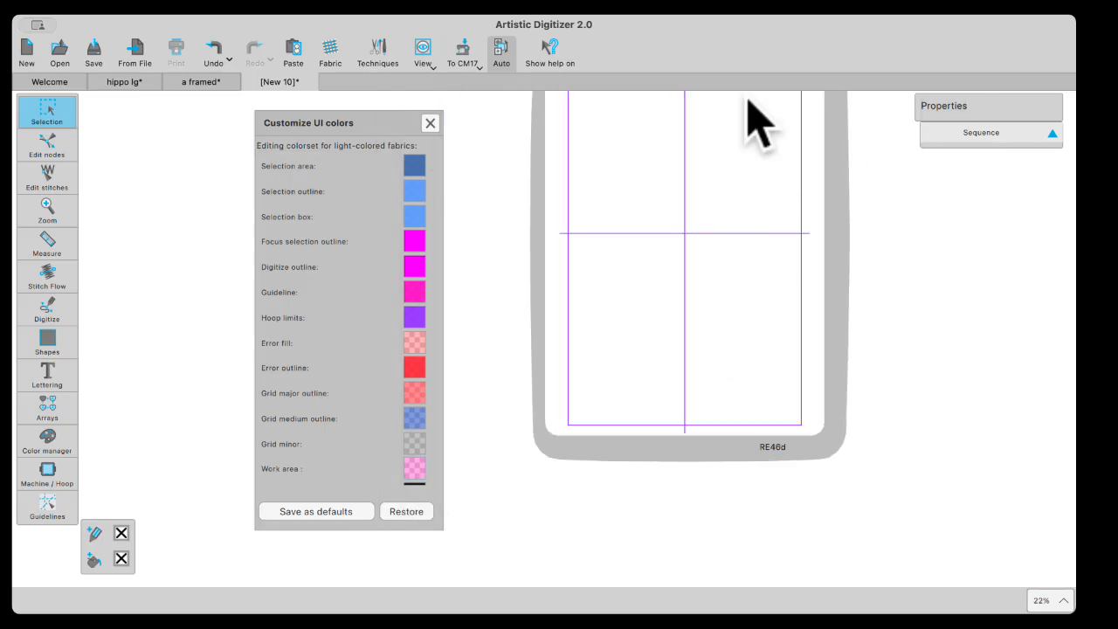
scroll(699, 223, "up", 2)
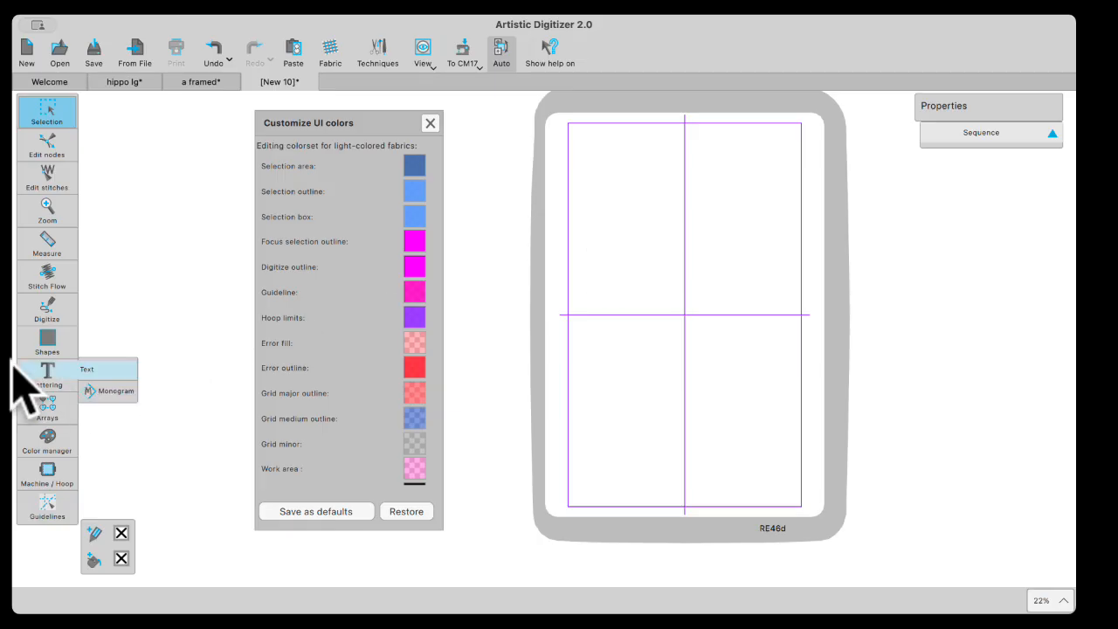
left_click(48, 342)
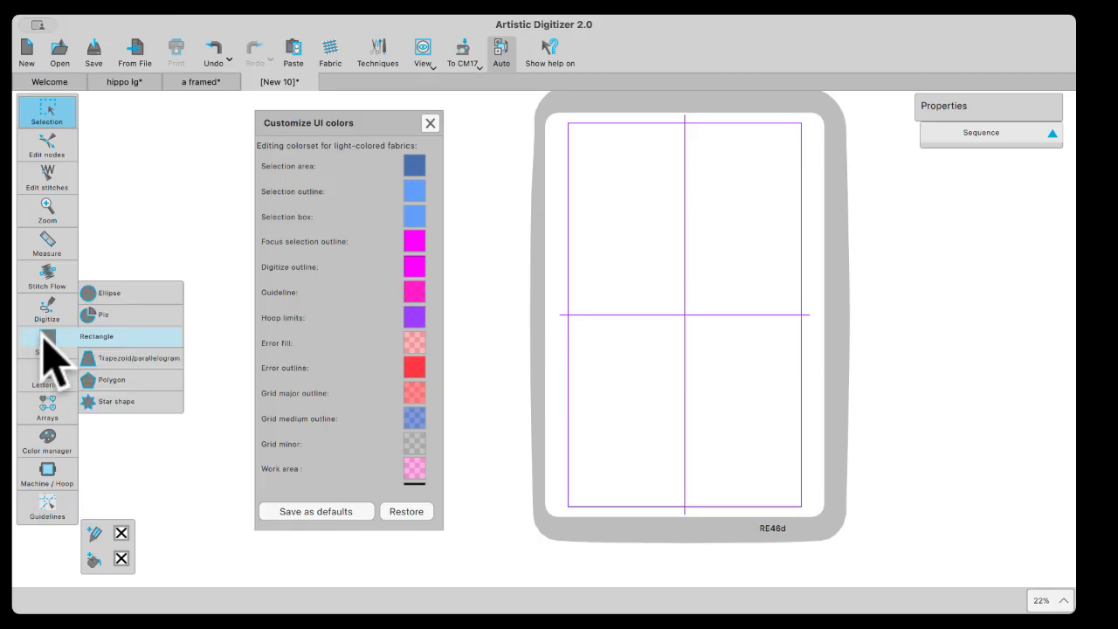
left_click(91, 299)
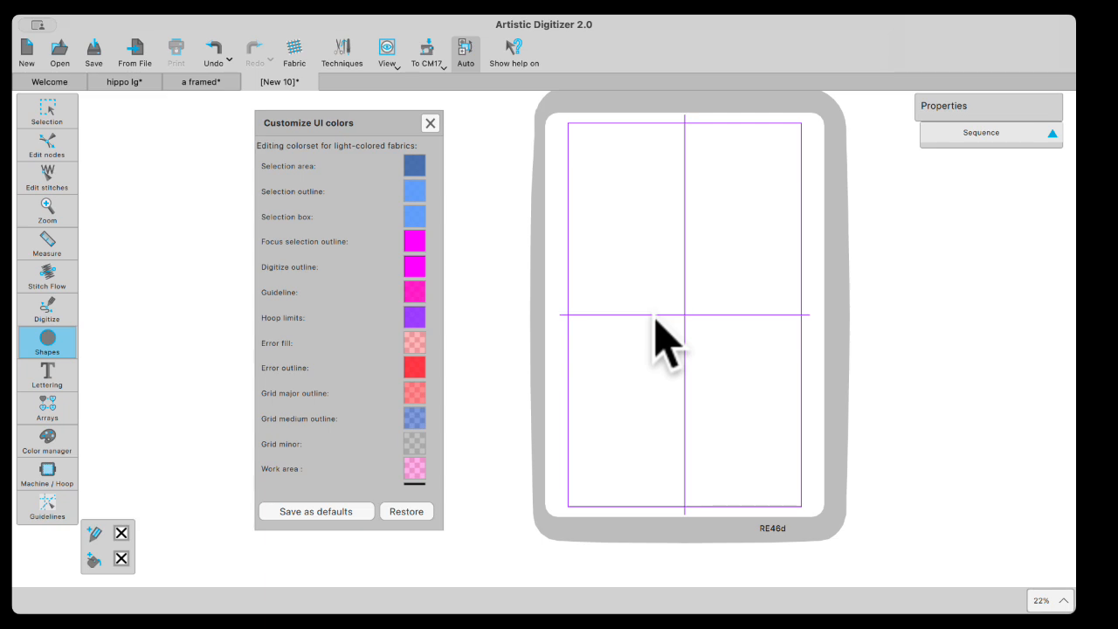
left_click_drag(629, 276, 752, 403)
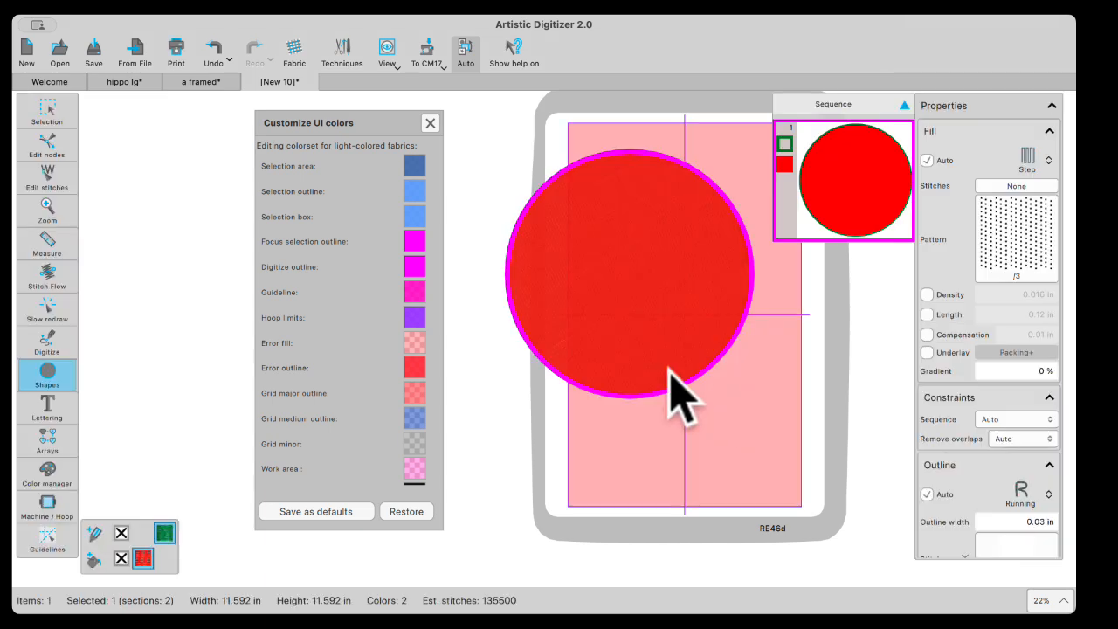
Step: Move and resize the circle to about 8.88 in across, with its left edge at the hoop limit
left_click(39, 110)
left_click_drag(585, 294, 634, 332)
left_click_drag(551, 187, 623, 257)
left_click_drag(716, 295, 671, 235)
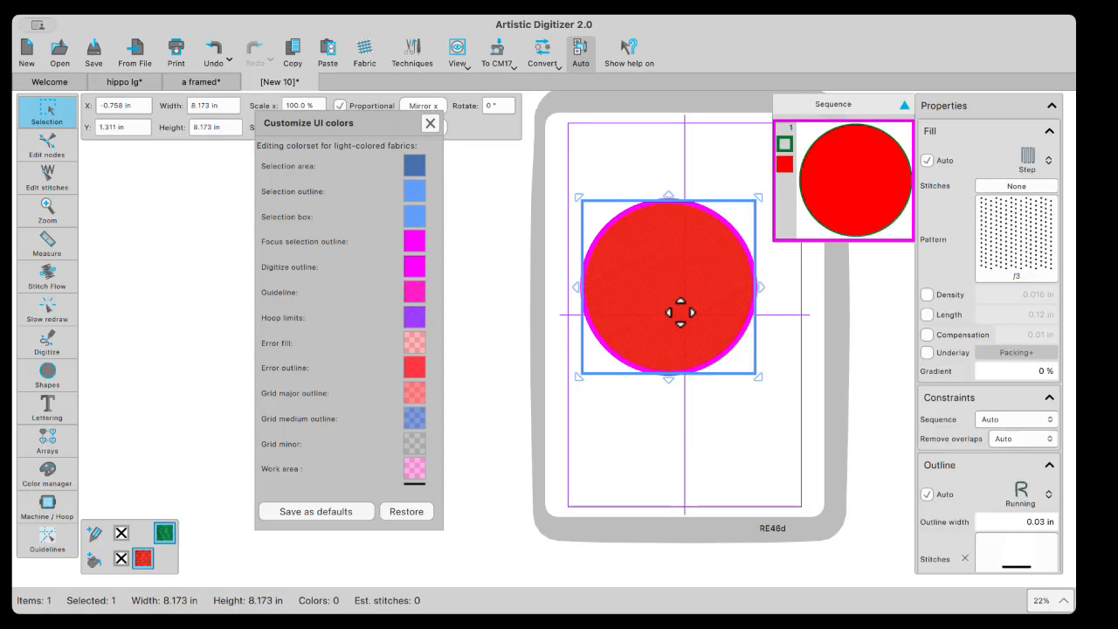
left_click_drag(554, 409, 594, 399)
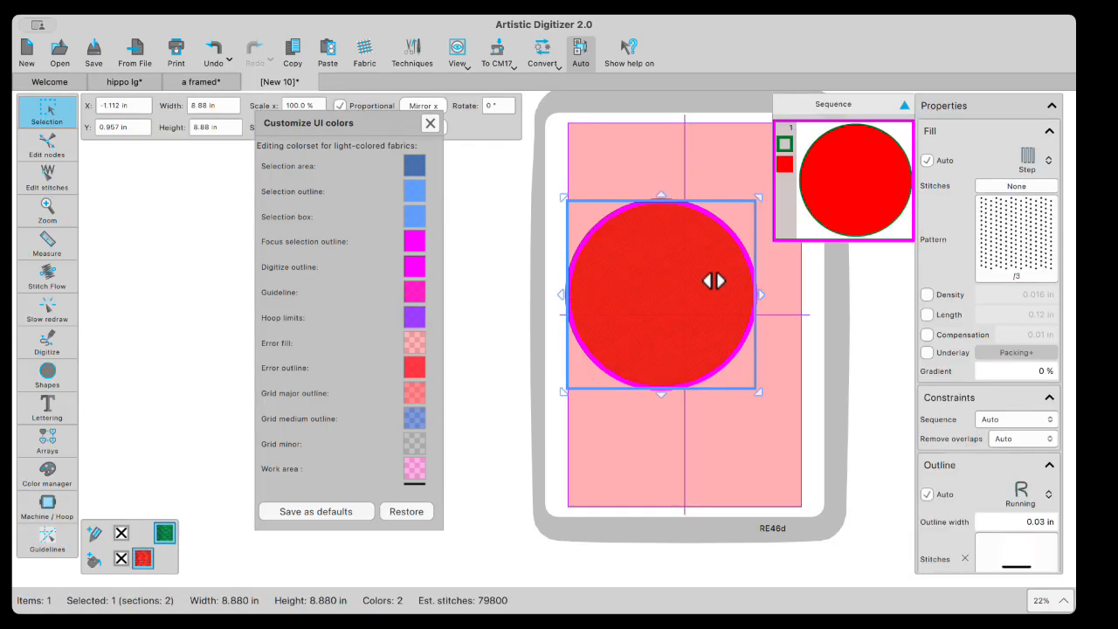
Step: Move the circle fully inside the hoop limits and center the design to the hoop
left_click_drag(633, 313, 656, 311)
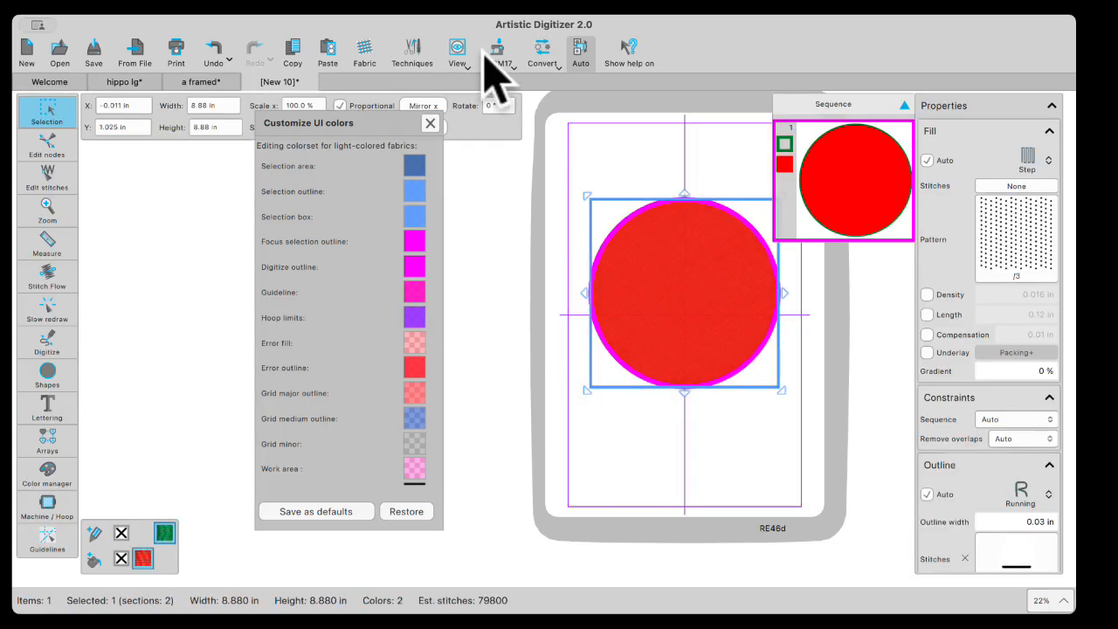
left_click(498, 58)
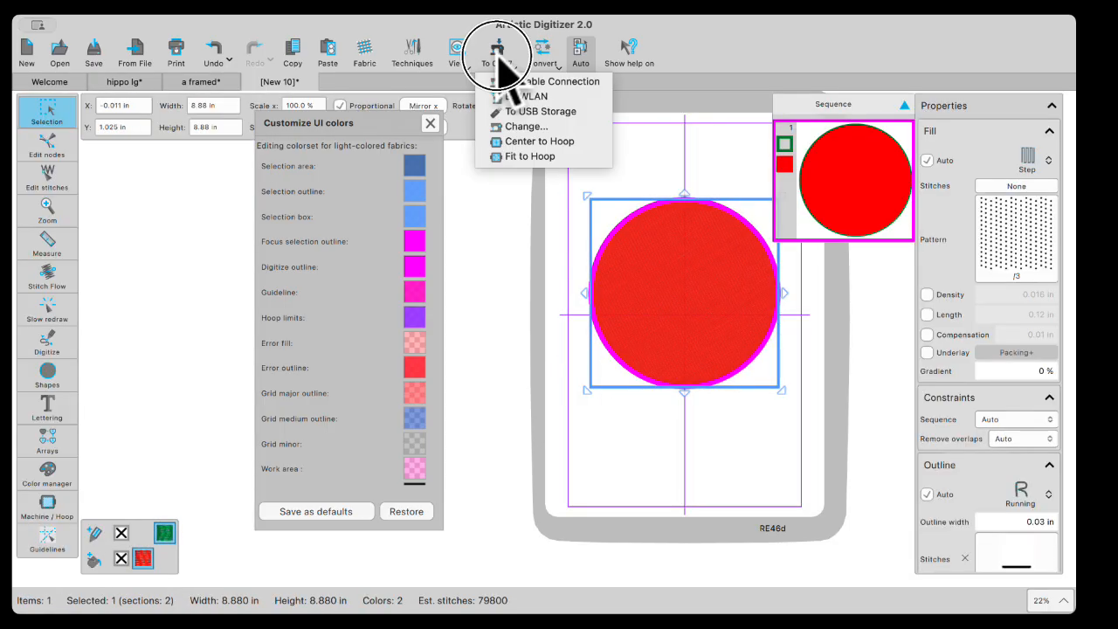
left_click(524, 141)
Step: Change the Janome CM17 hoop to SQ28d and return to the Selection tool
left_click(498, 58)
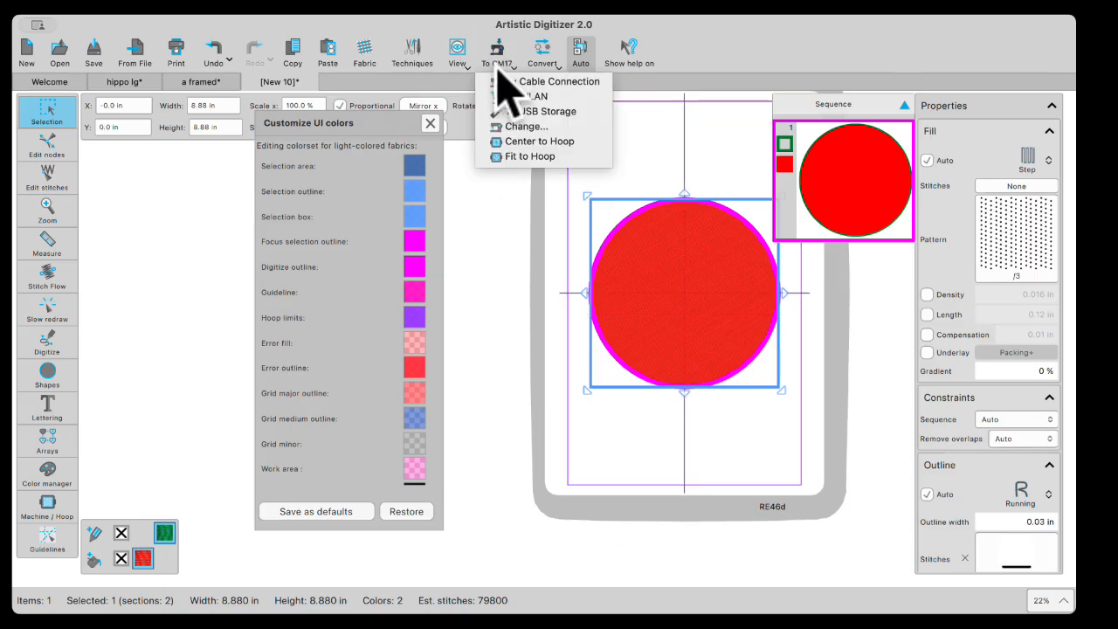
left_click(515, 127)
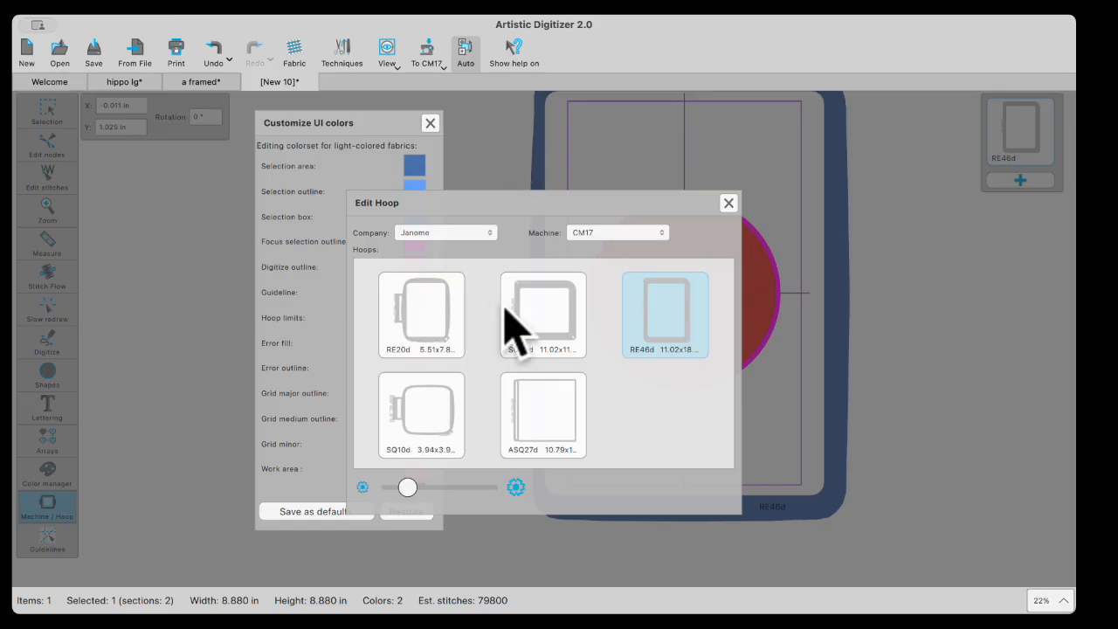
double_click(535, 313)
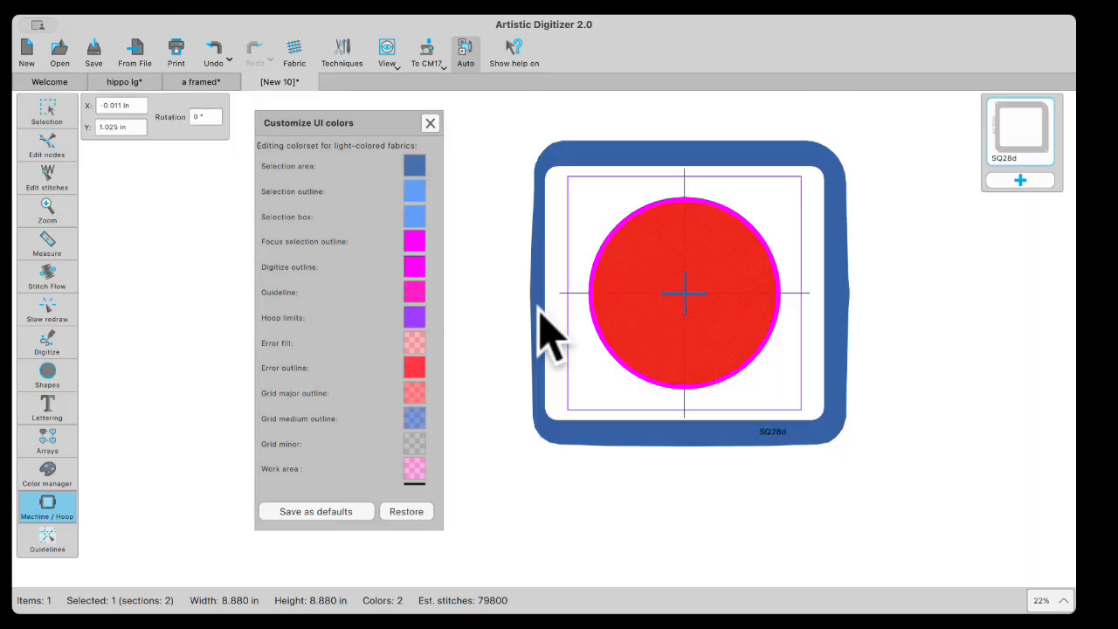
left_click(46, 127)
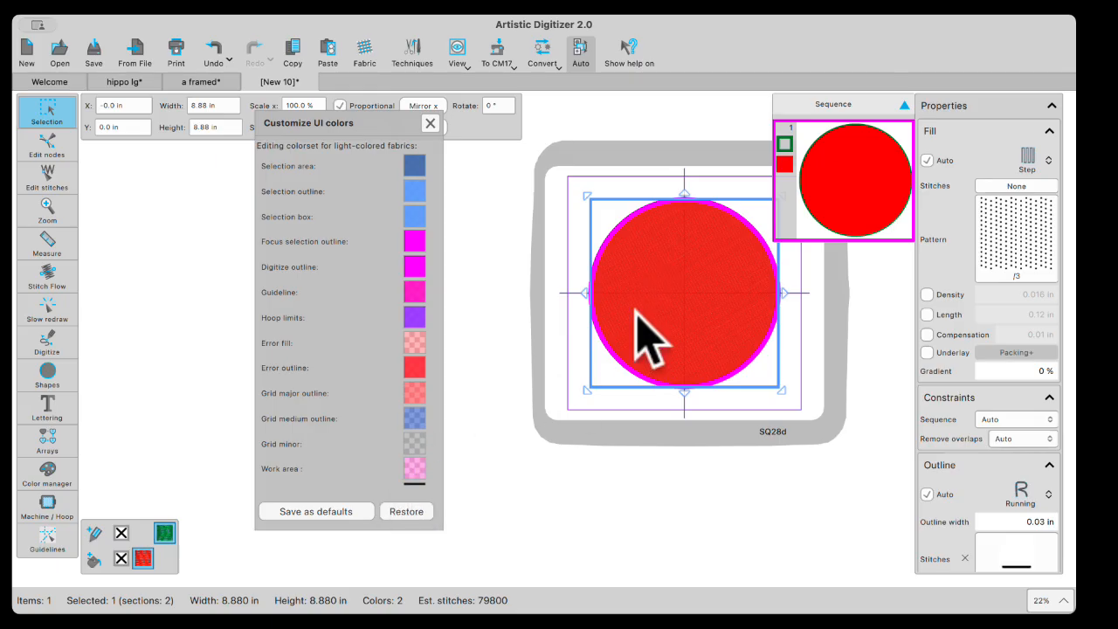
Step: Use the centered circle's shape as the work area
right_click(635, 285)
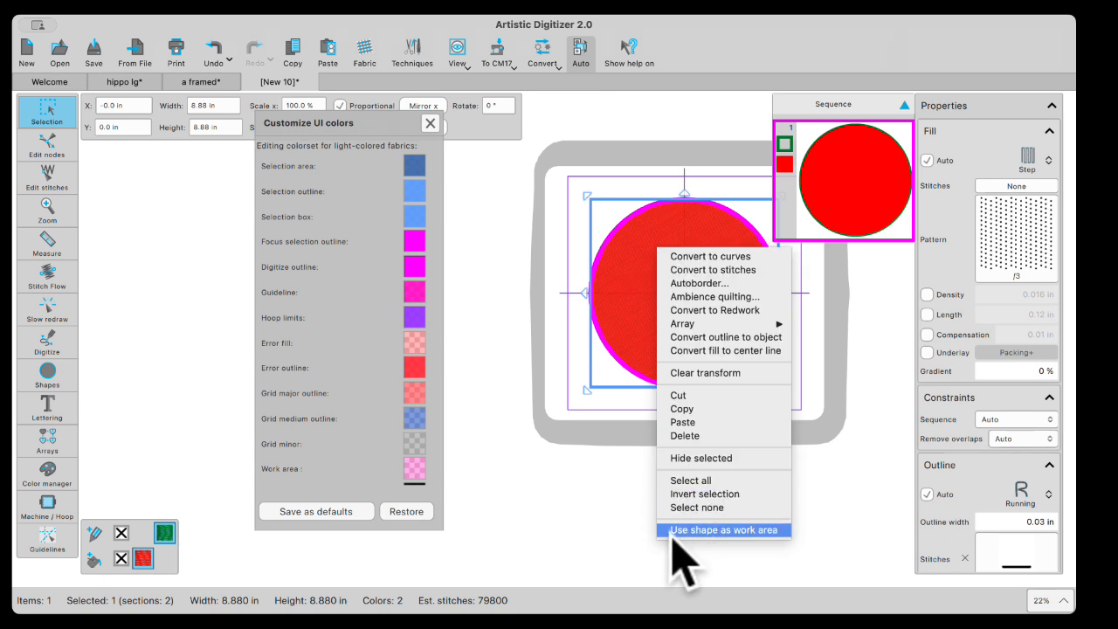
left_click(732, 531)
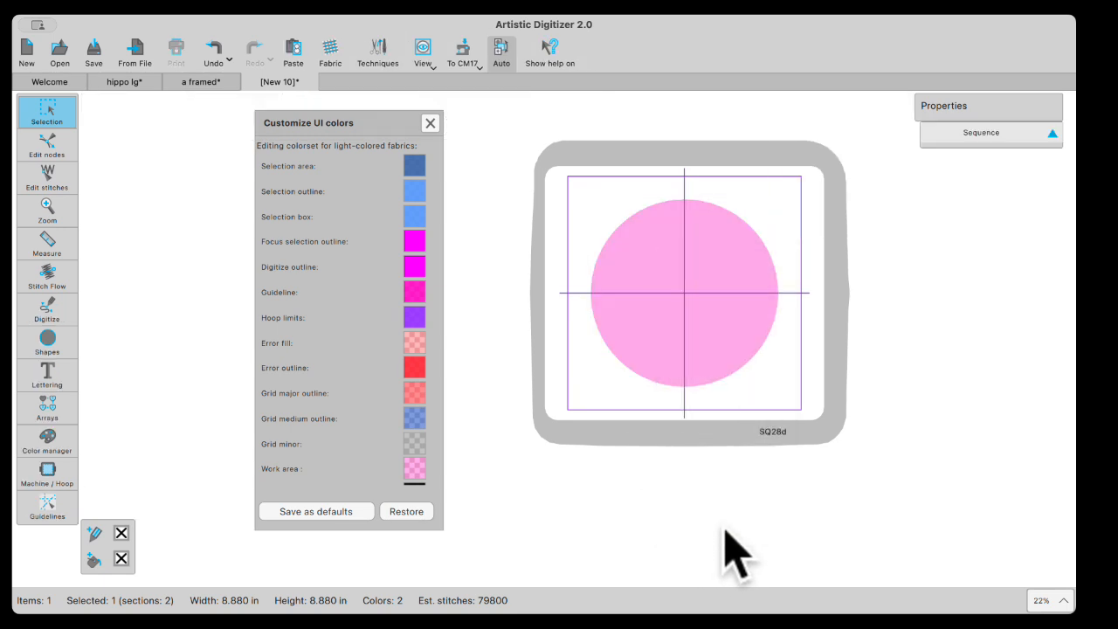
scroll(788, 308, "up", 2)
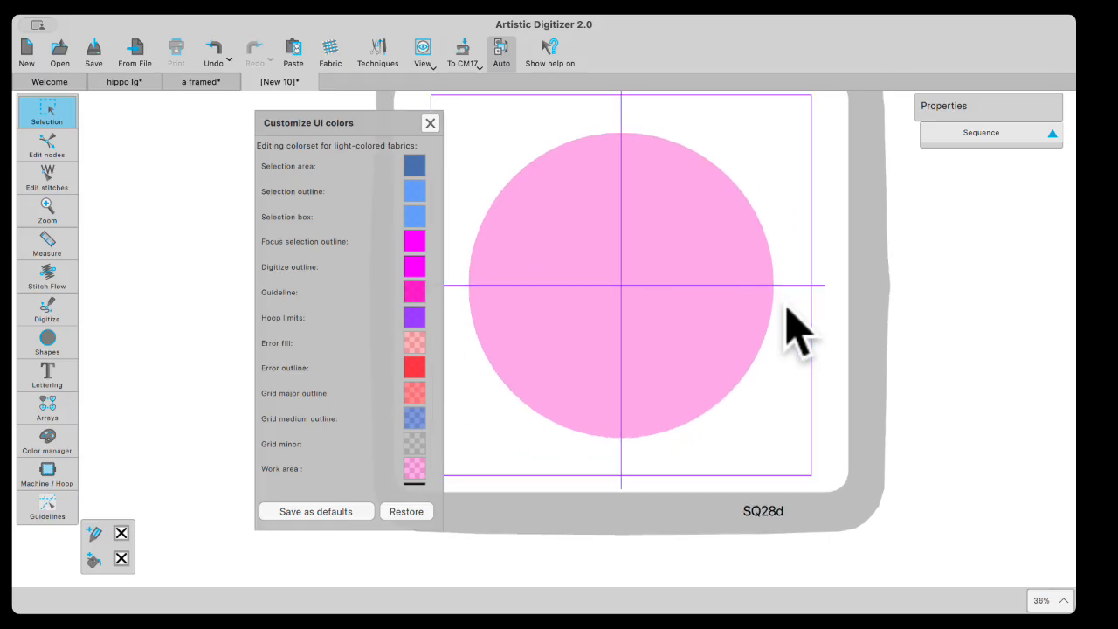
Step: Draw a star with 5 rays, about 2.2 in wide, in the upper left part of the round work area
left_click(47, 341)
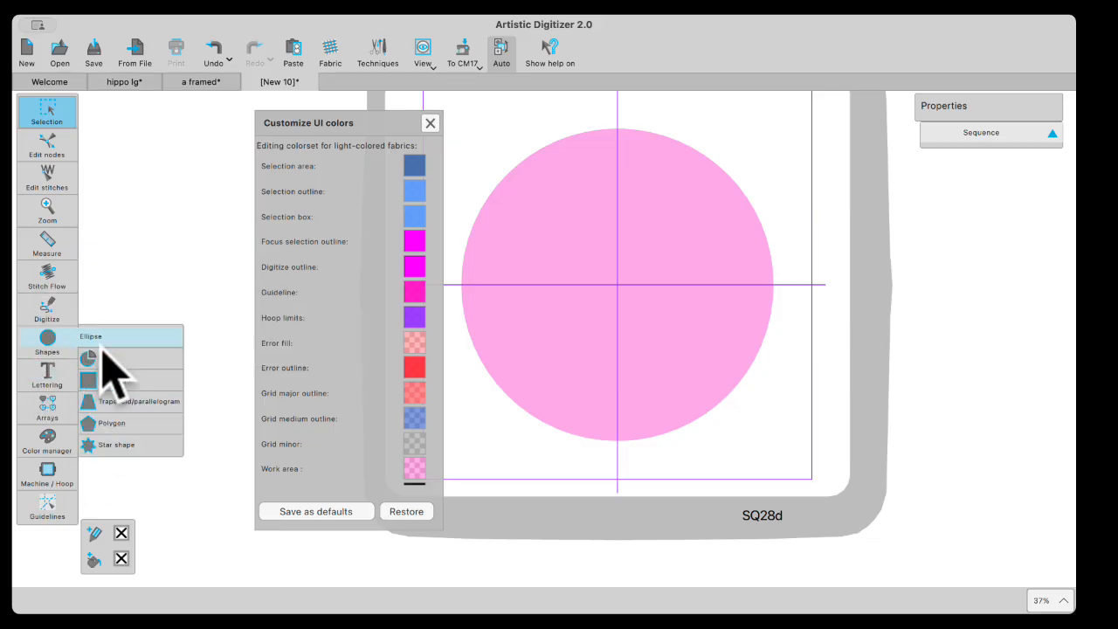
left_click(113, 441)
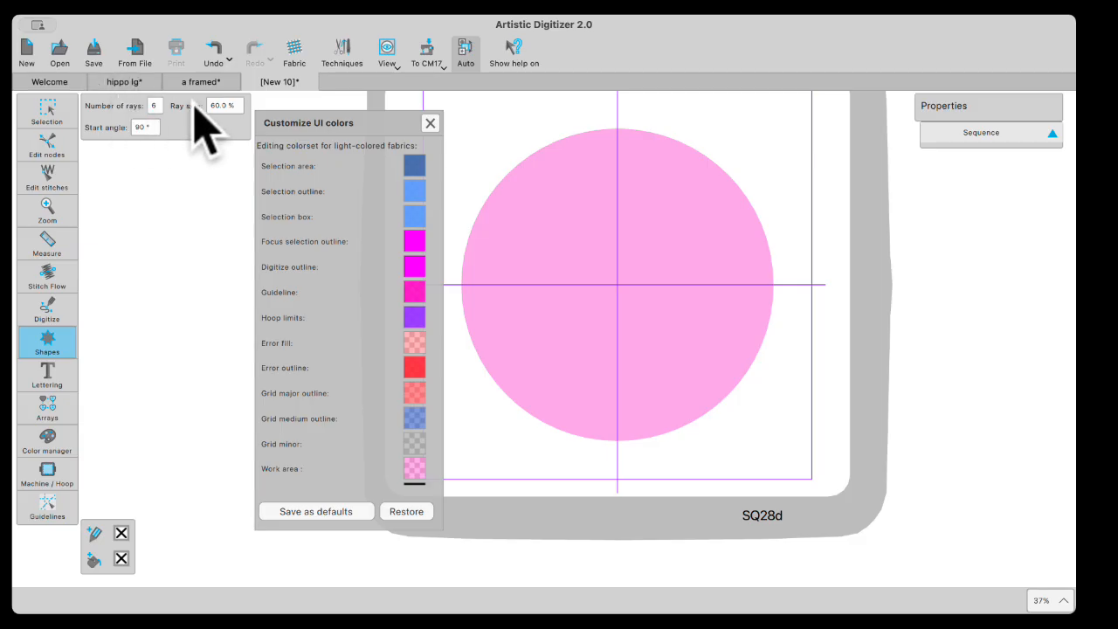
left_click(155, 106)
mouse_move(532, 163)
left_mouse_down()
mouse_move(551, 187)
mouse_move(617, 219)
mouse_move(619, 249)
left_mouse_up()
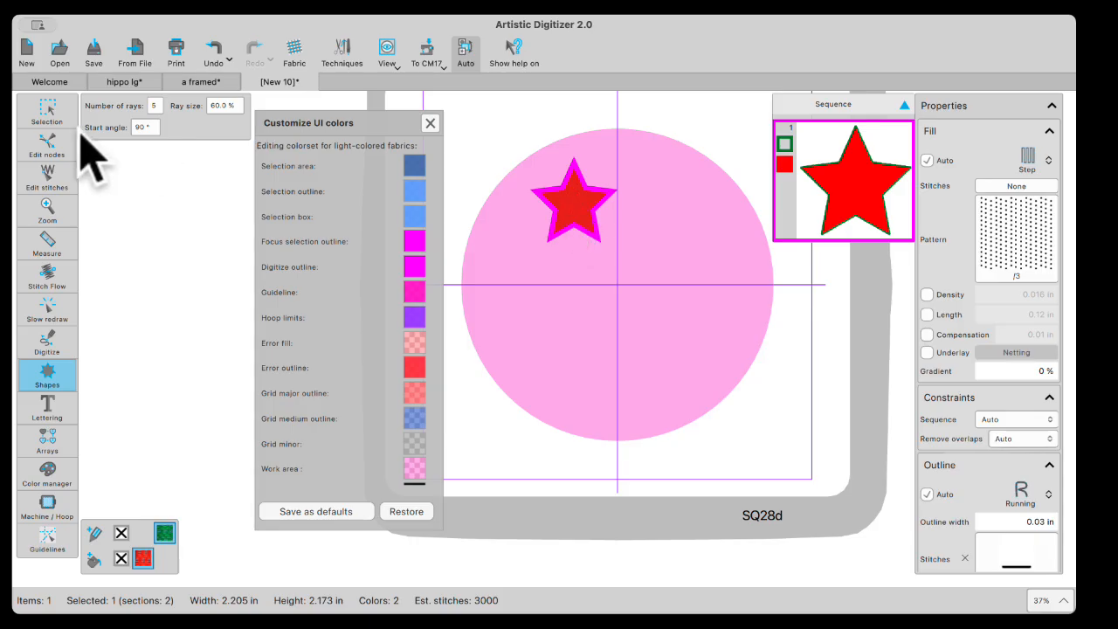
Step: Move the star to the top of the vertical center line and place a copy of it near the bottom of the circle
left_click(47, 111)
left_click_drag(578, 206, 619, 172)
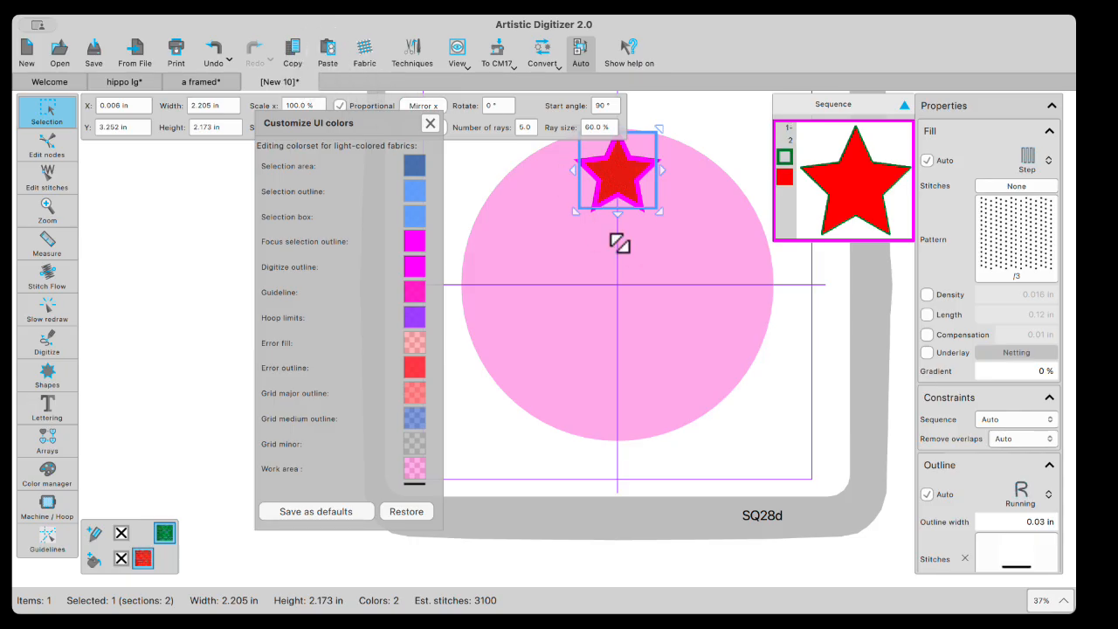
left_click_drag(618, 175, 616, 402)
left_click_drag(596, 443, 597, 443)
left_click(528, 294)
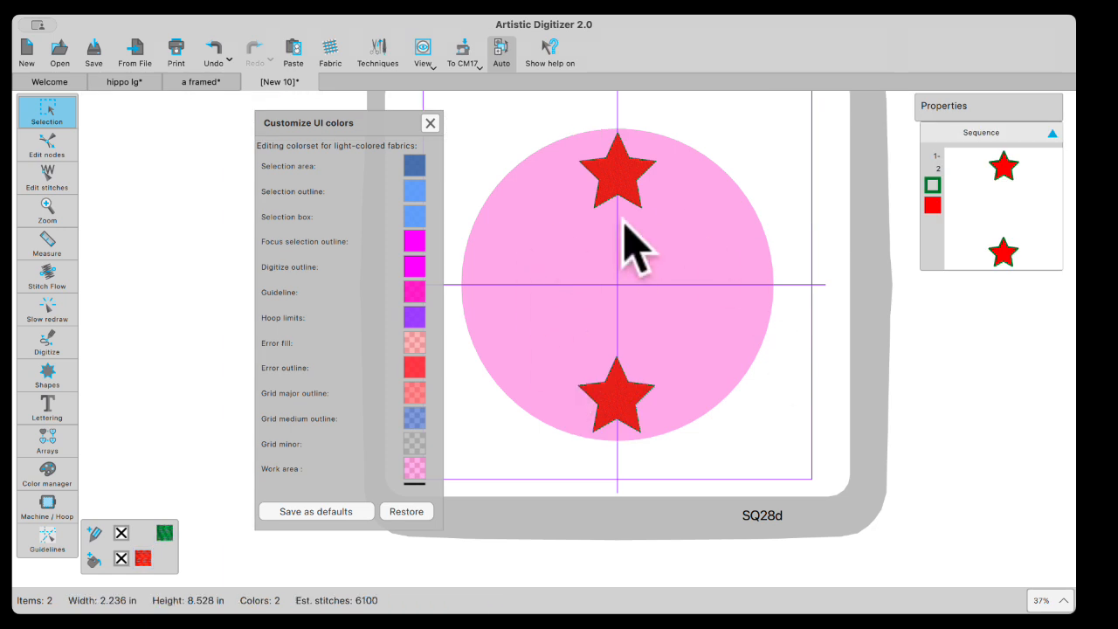
Step: Check which context commands the round work area offers, both with nothing selected and with the two stars selected
left_click(604, 472)
left_click(732, 244)
right_click(558, 246)
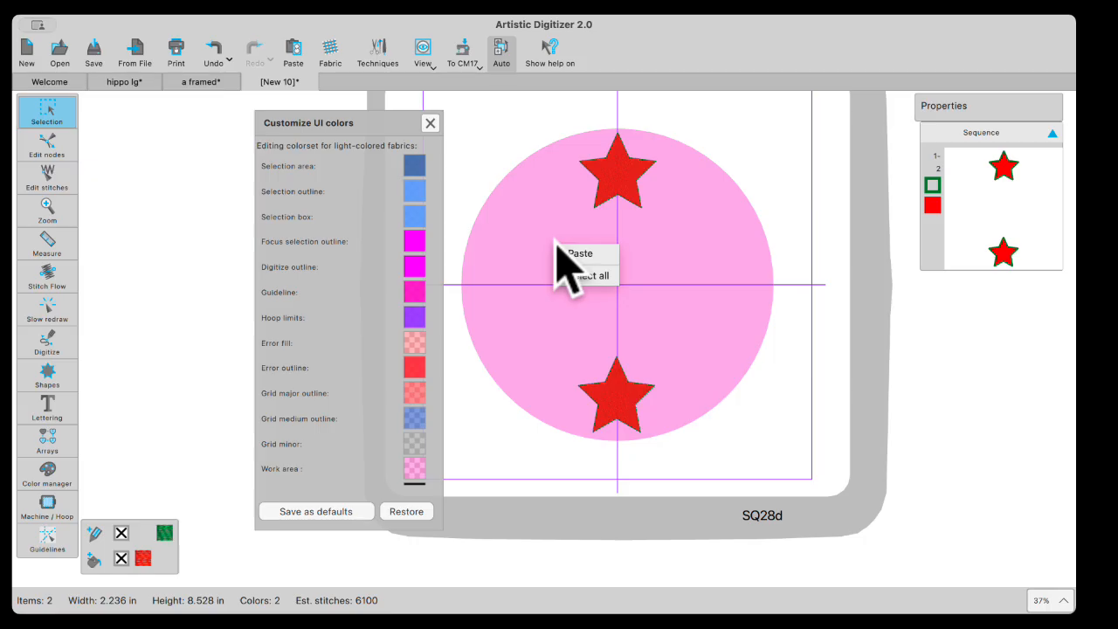
left_click(487, 135)
left_click_drag(545, 132, 673, 476)
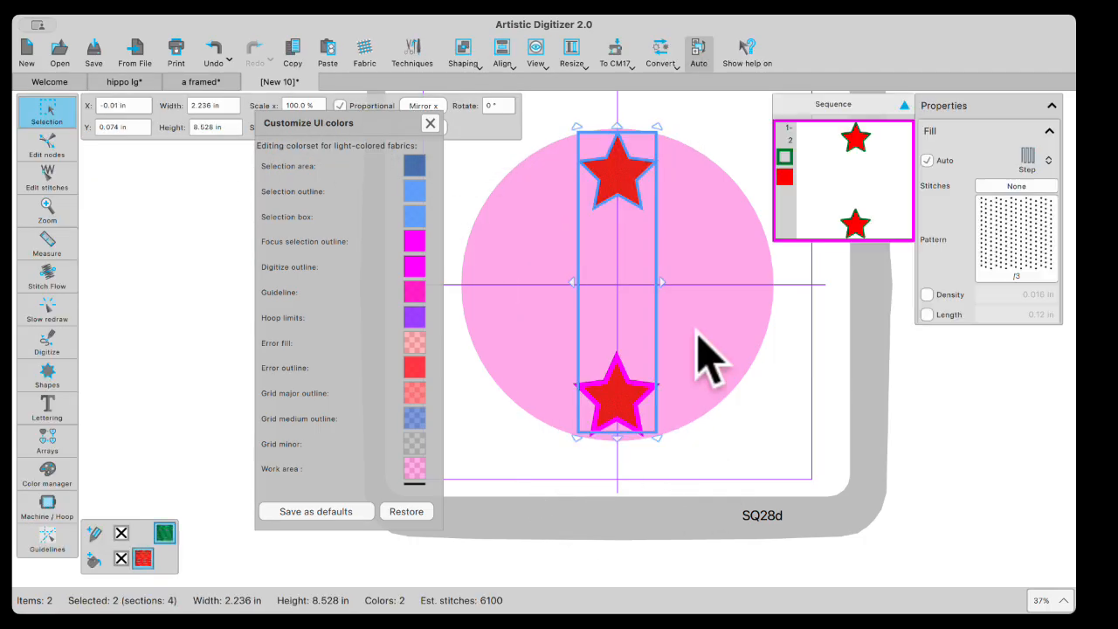
right_click(640, 263)
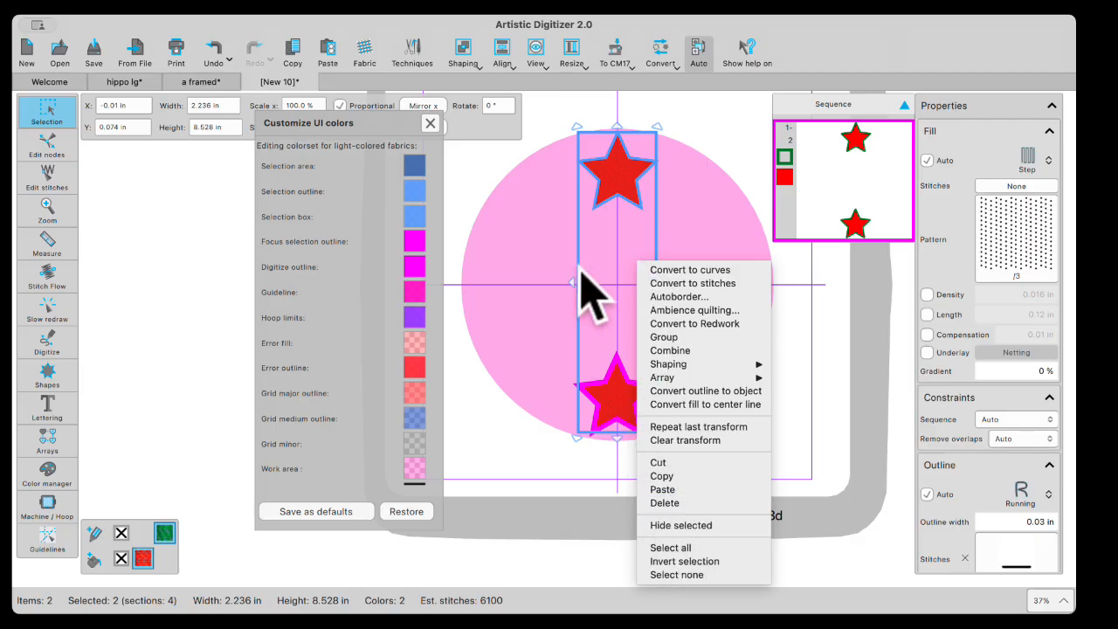
left_click(502, 281)
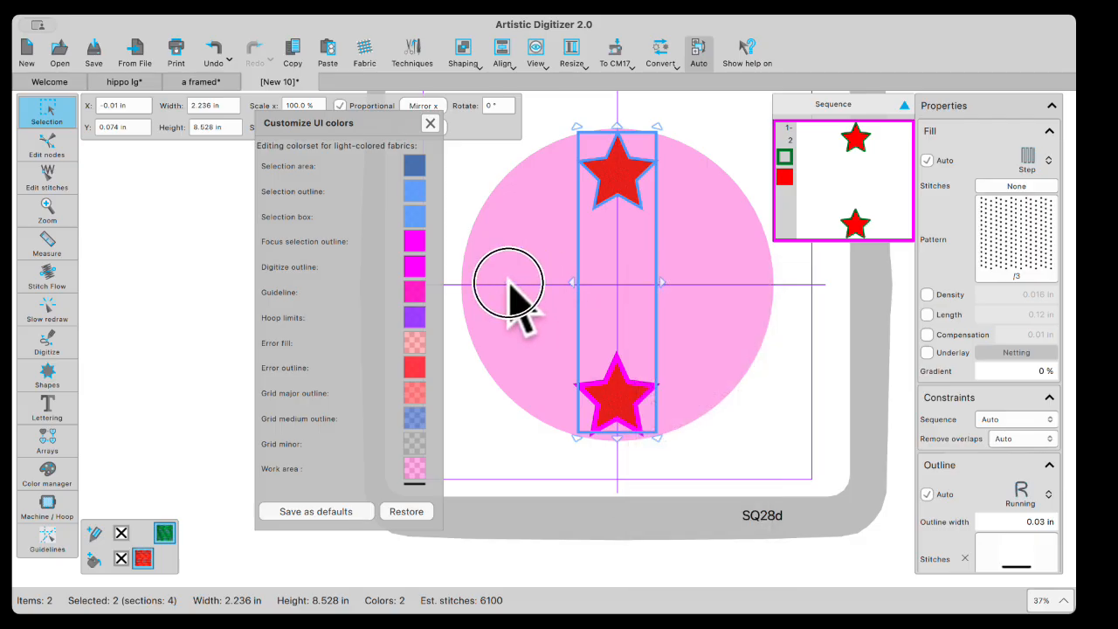
left_click(485, 196)
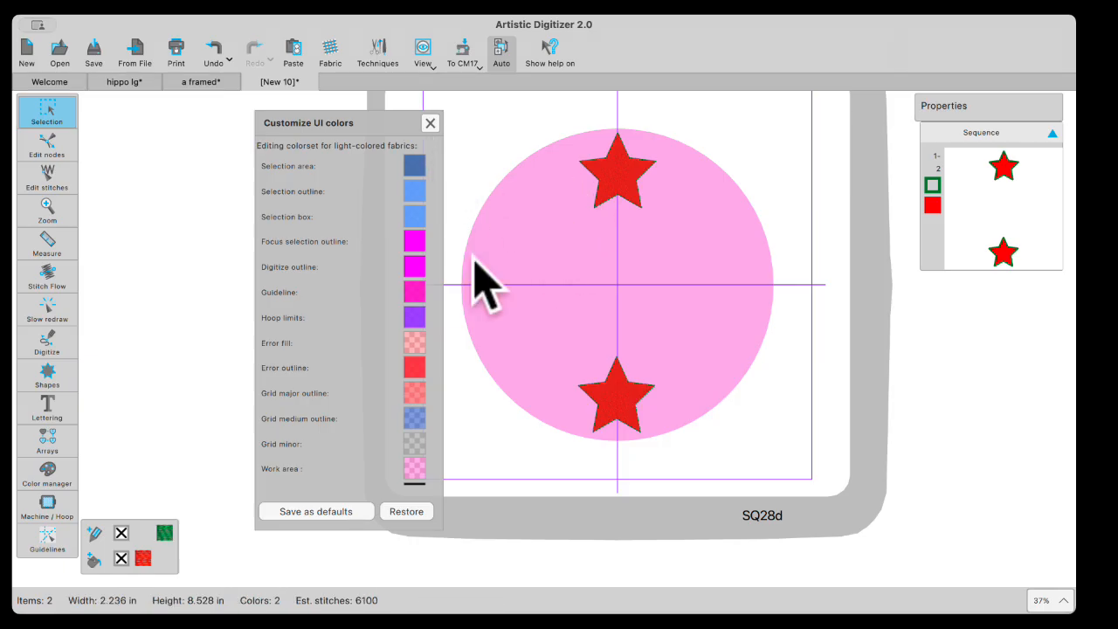
Step: Show the crosshair cursor and view the color picker for Crosshair, leaving its color as is
scroll(362, 424, "down", 2)
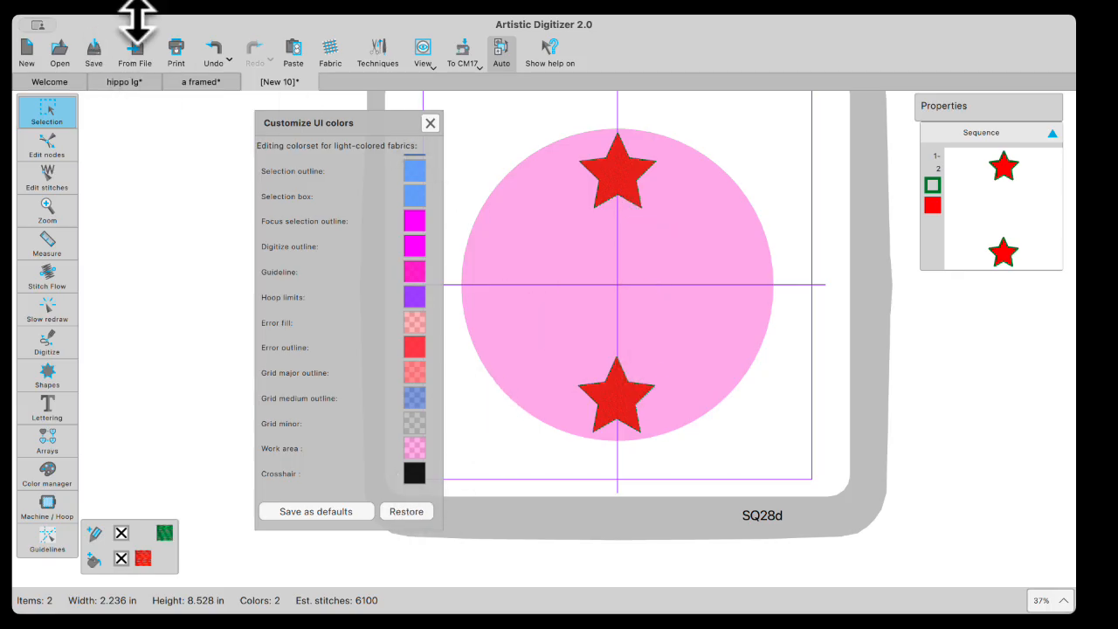
left_click(171, 3)
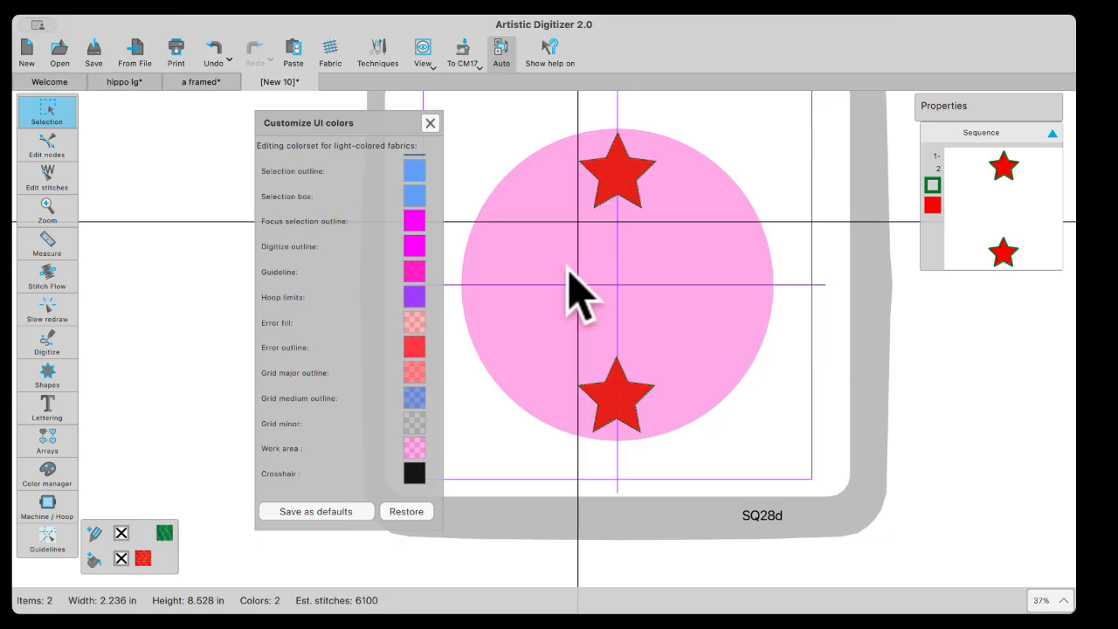
left_click(414, 473)
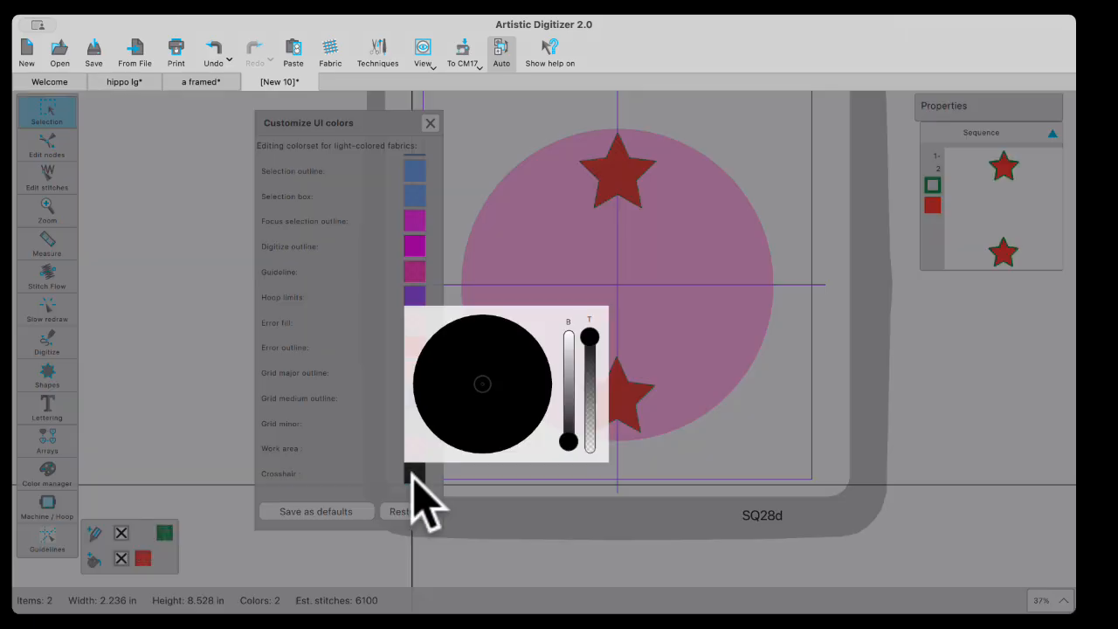
left_click(512, 236)
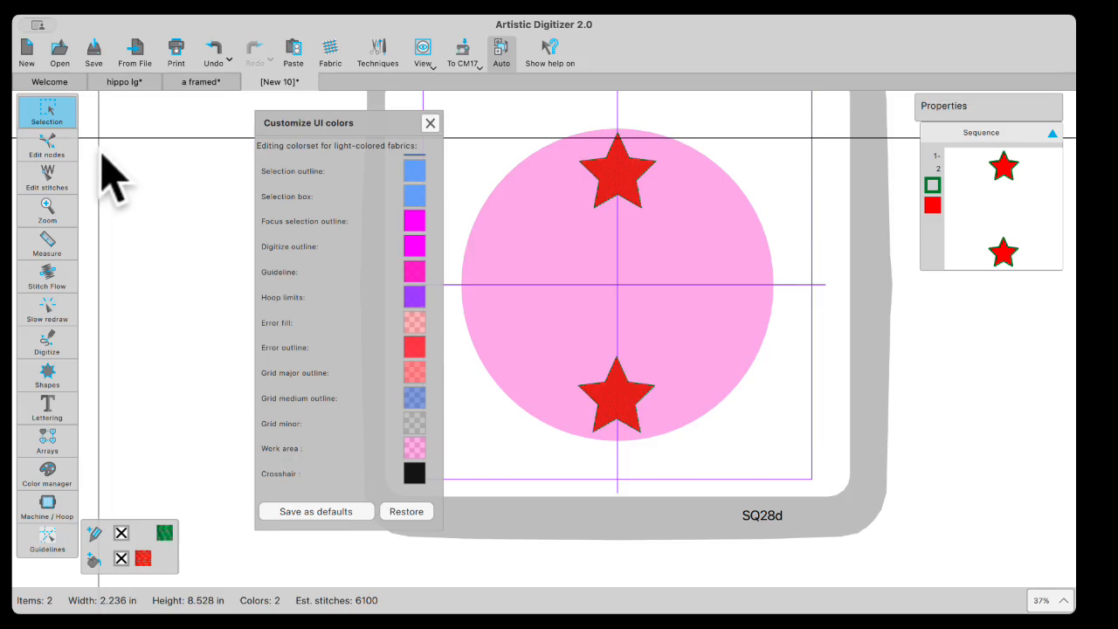
Step: Turn the crosshair cursor off and close the UI colors window
right_click(184, 197)
left_click(166, 157)
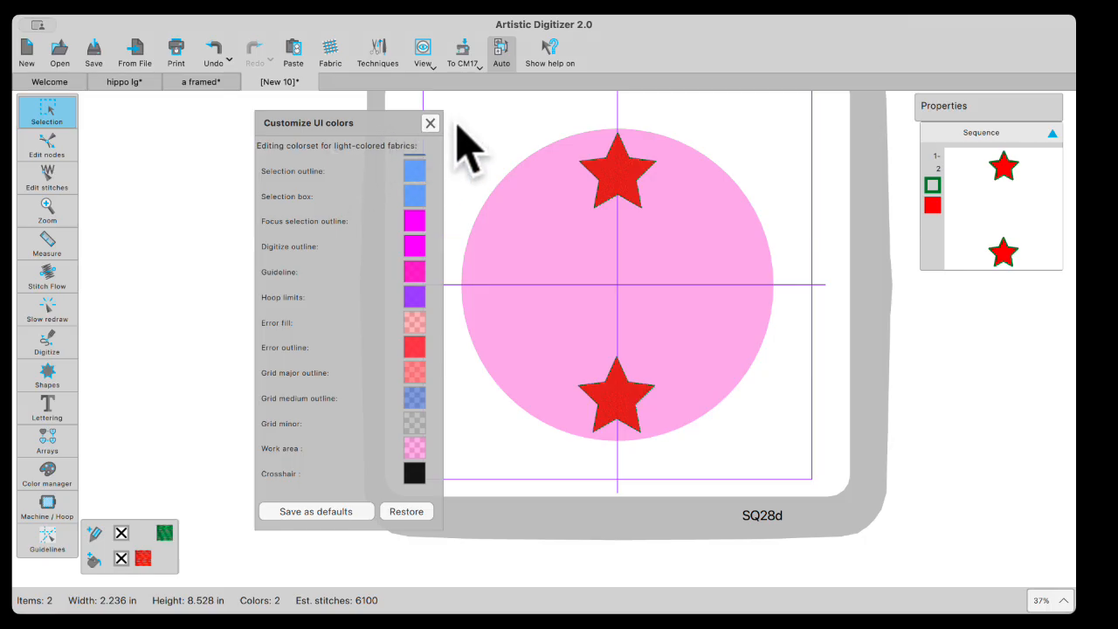
left_click(430, 123)
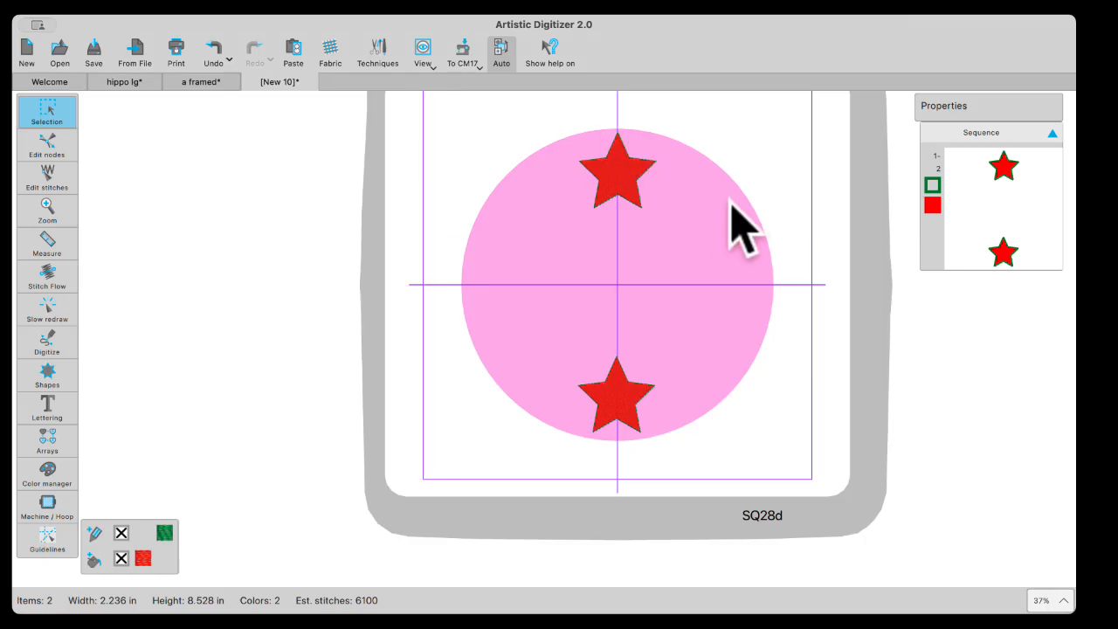
Step: Set the color of the None Normal fabric to near black in the fabric settings
scroll(786, 297, "up", 3)
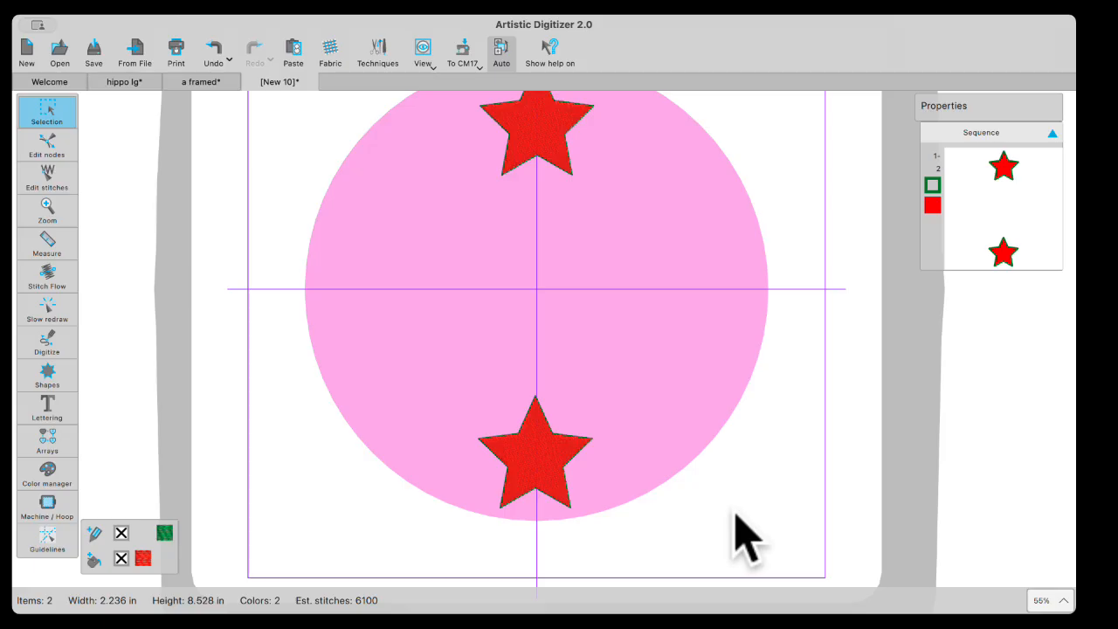
left_click(332, 53)
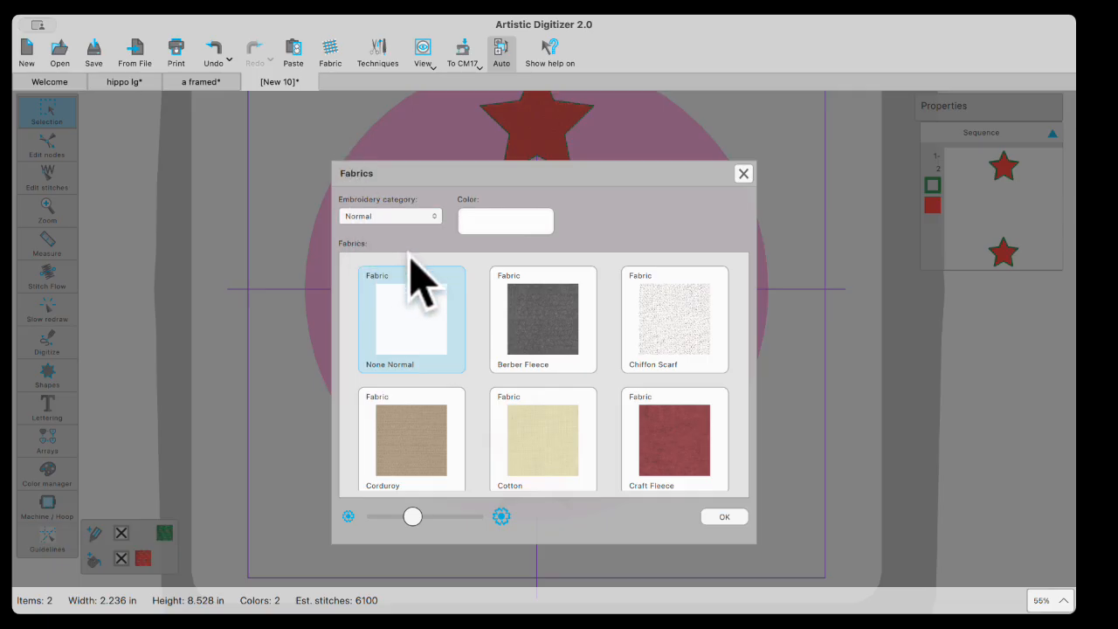
left_click(506, 221)
left_click_drag(622, 269, 623, 369)
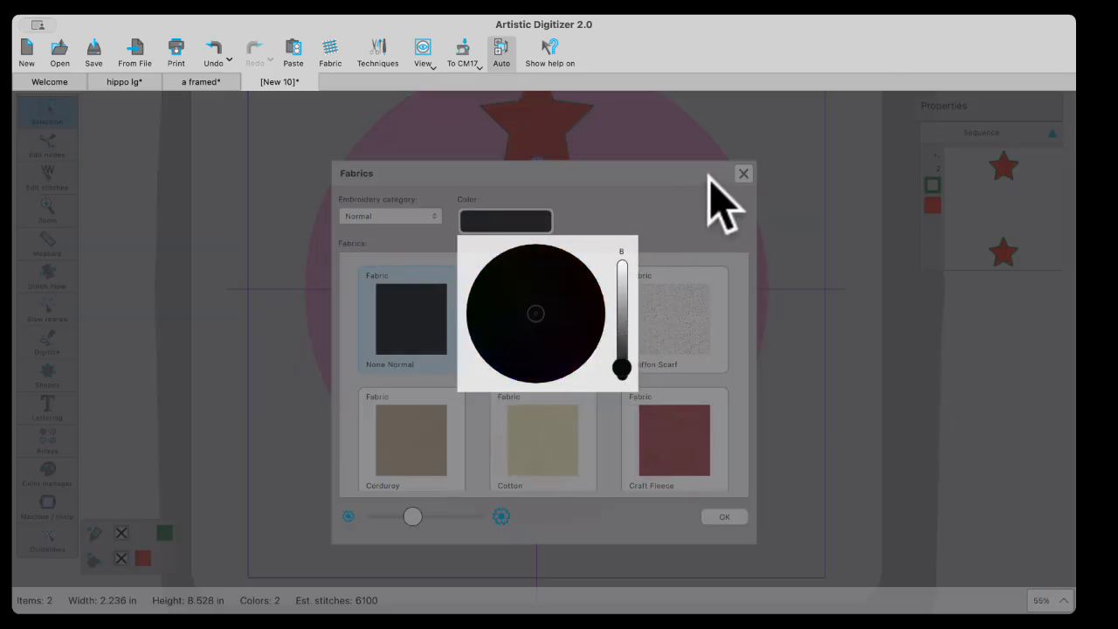
left_click(670, 203)
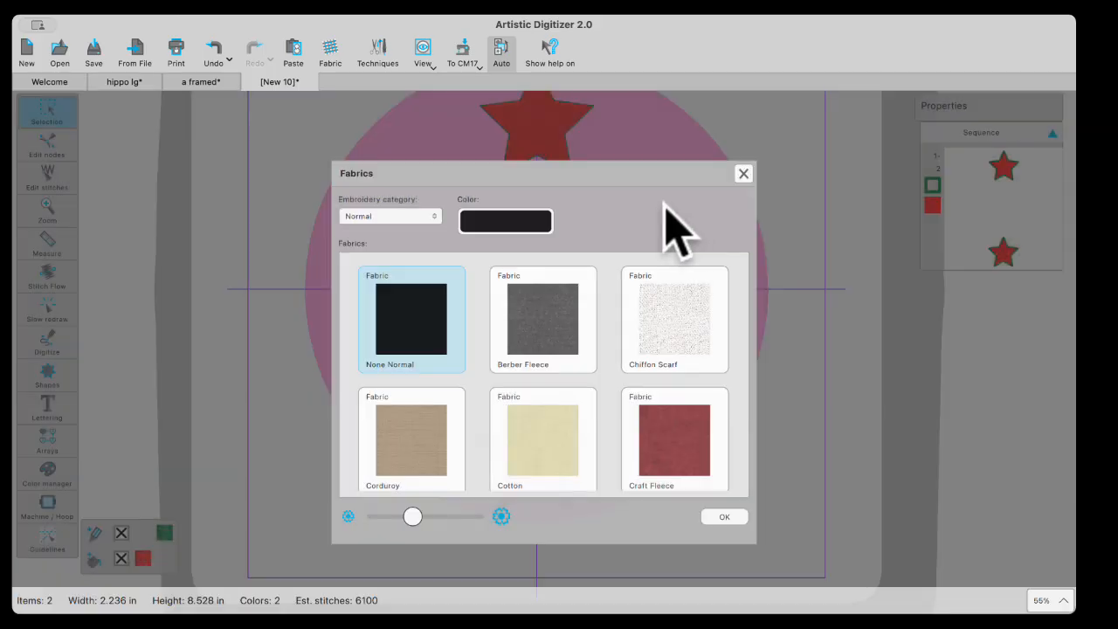
Step: Set the fabric's embroidery category to Ultra Light, apply it, and examine the fill stitches of the lower star
left_click(388, 220)
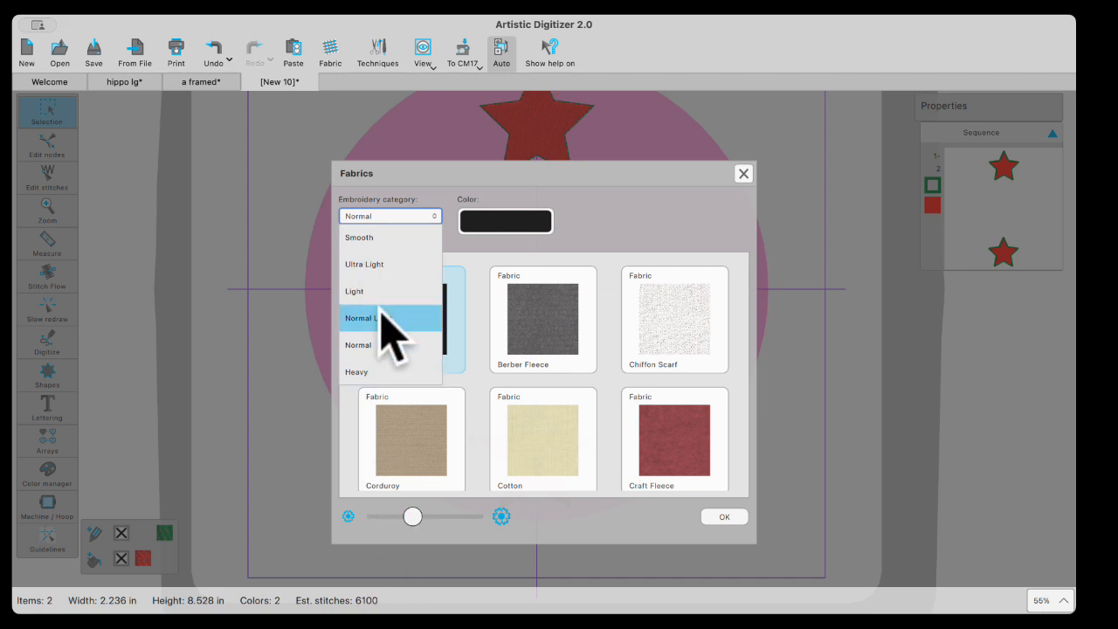
left_click(364, 262)
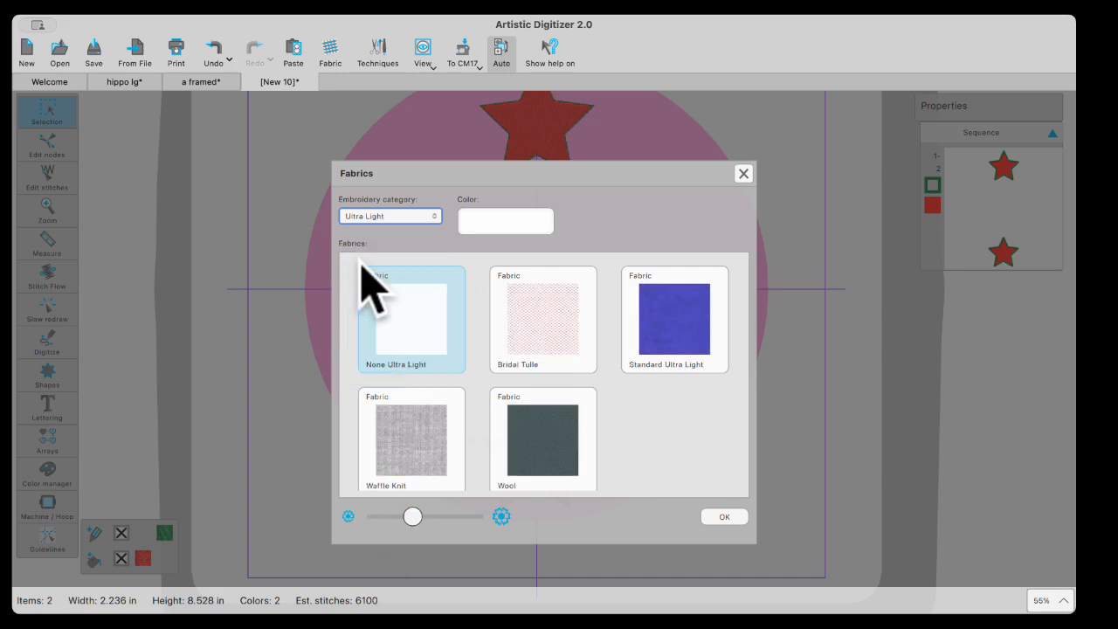
left_click(725, 517)
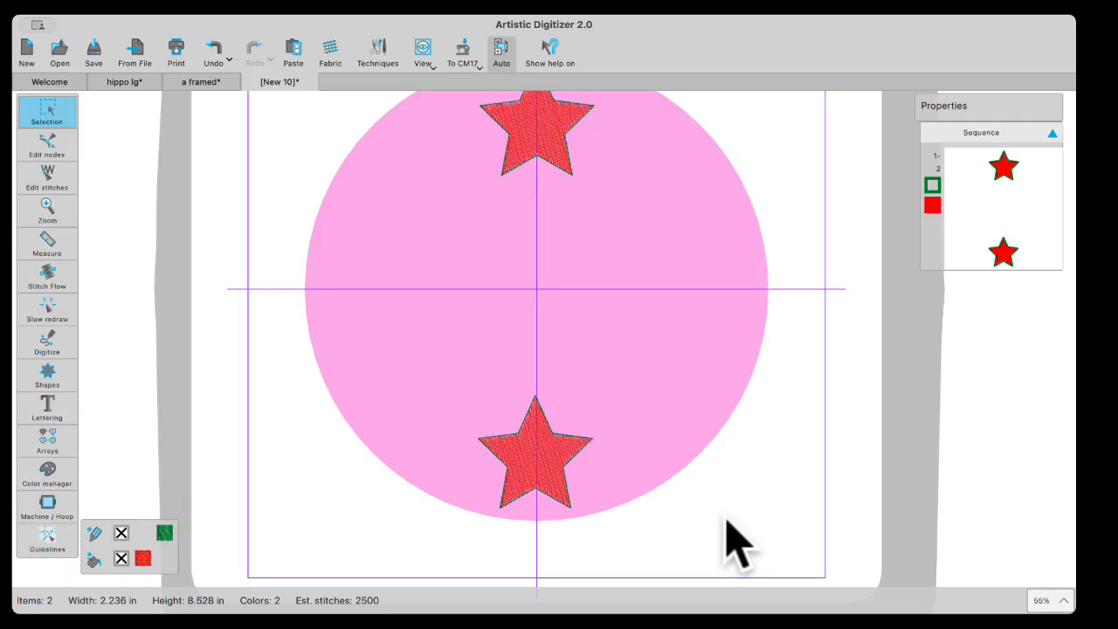
scroll(537, 509, "up", 10)
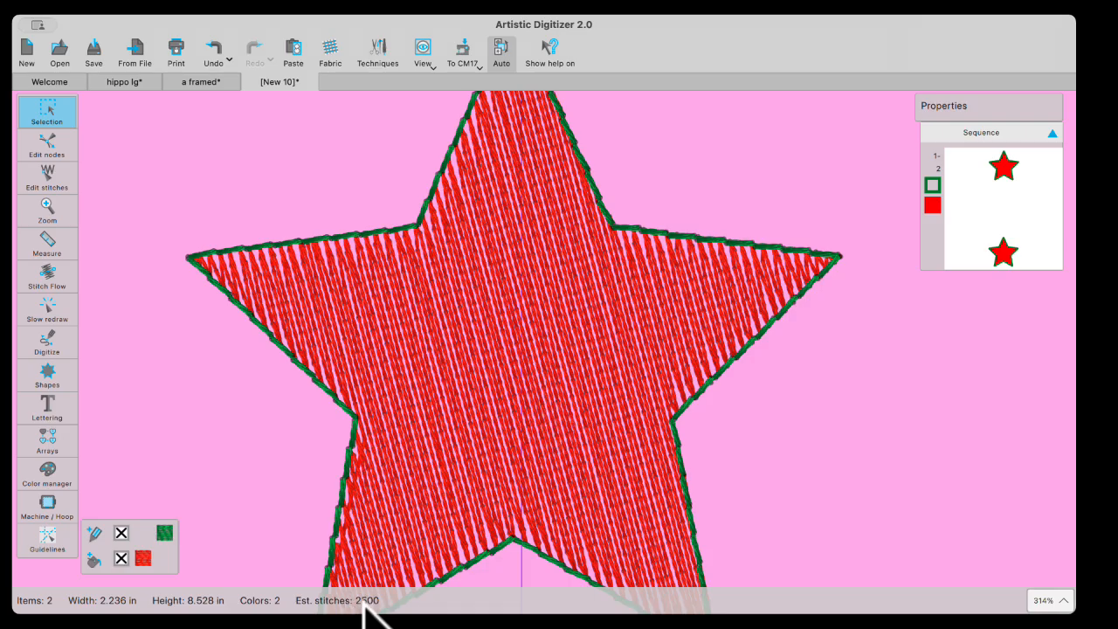
scroll(489, 430, "down", 6)
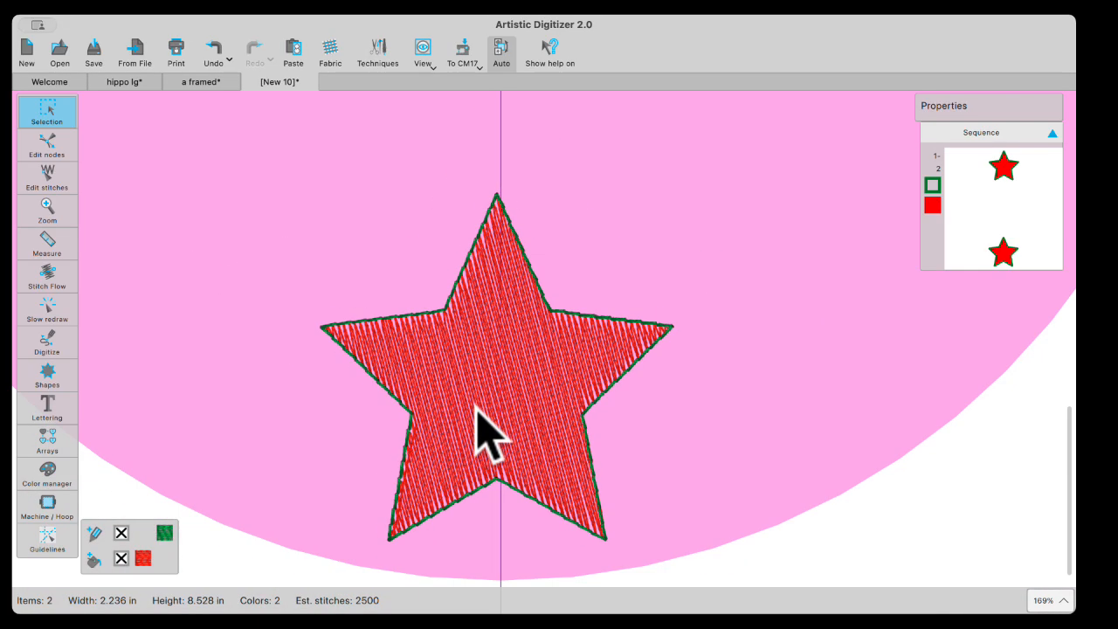
scroll(505, 336, "up", 3)
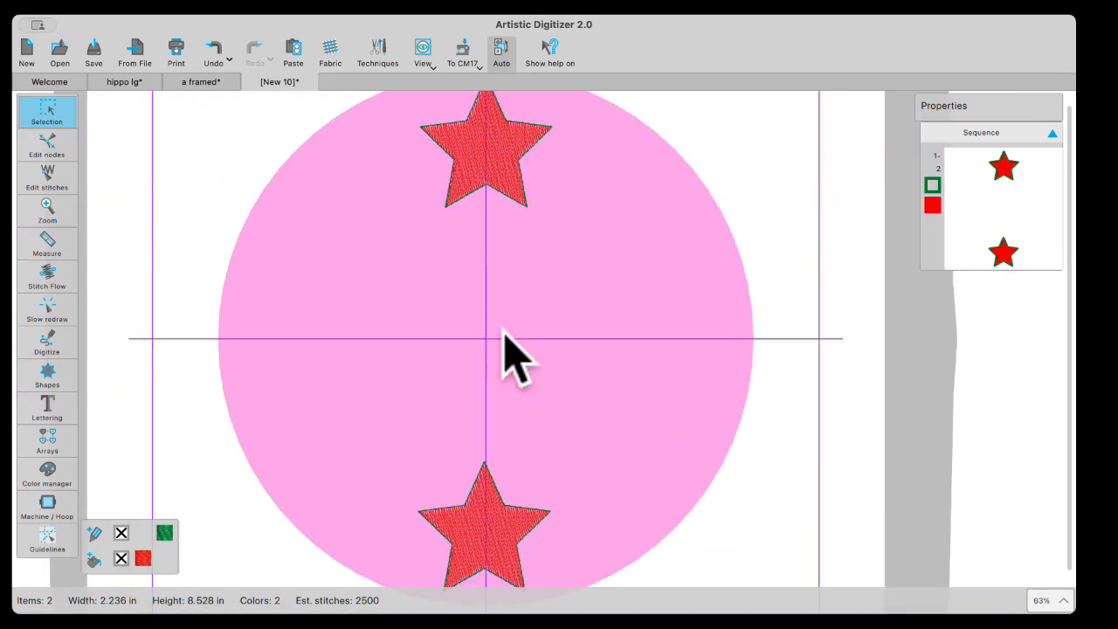
Step: Undo the Ultra Light fabric change and compare the lower star's fill stitches and automatic fill settings
left_click(516, 530)
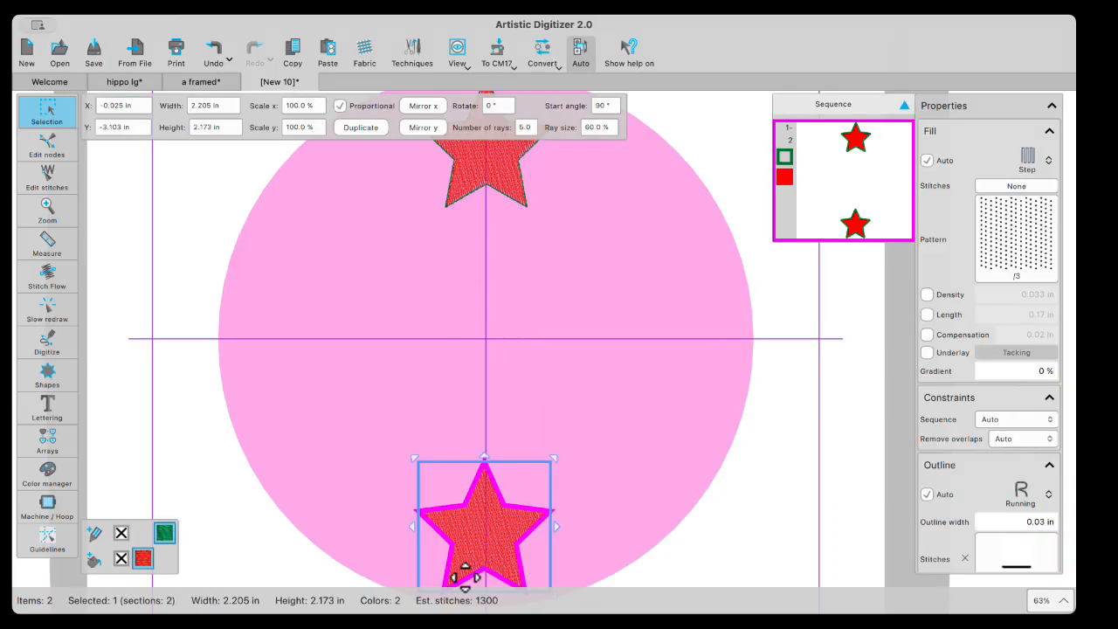
scroll(463, 577, "up", 8)
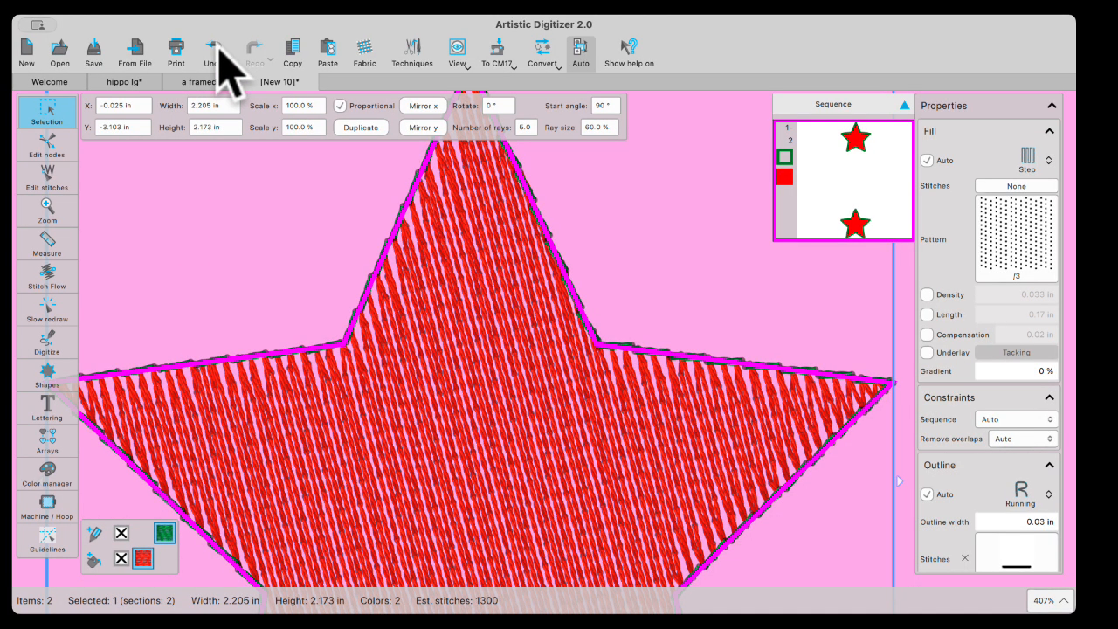
left_click(215, 54)
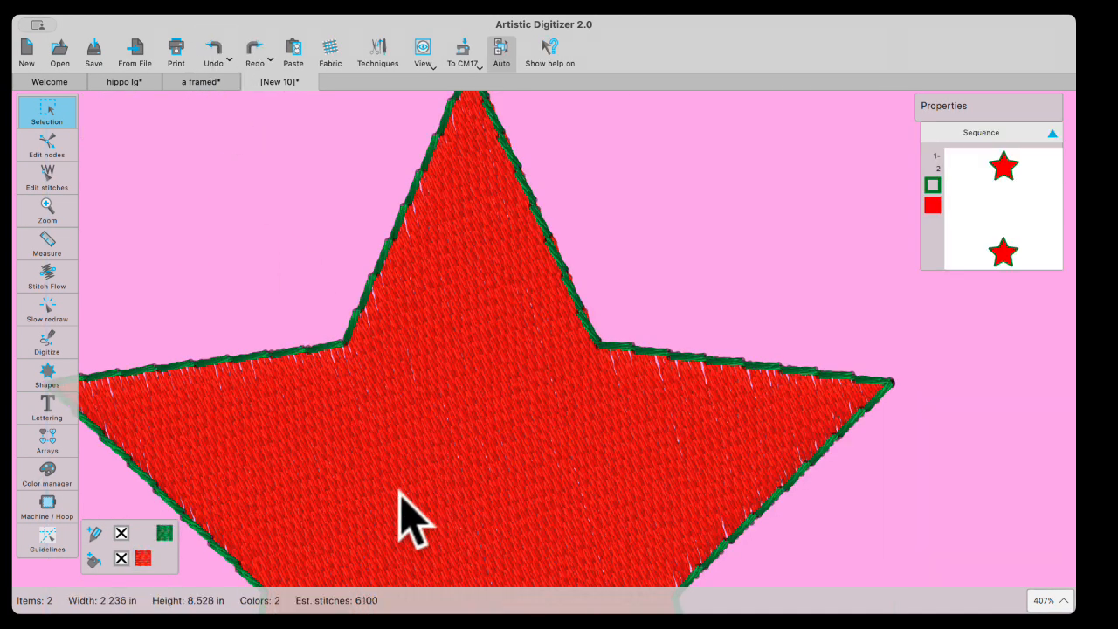
scroll(435, 465, "down", 5)
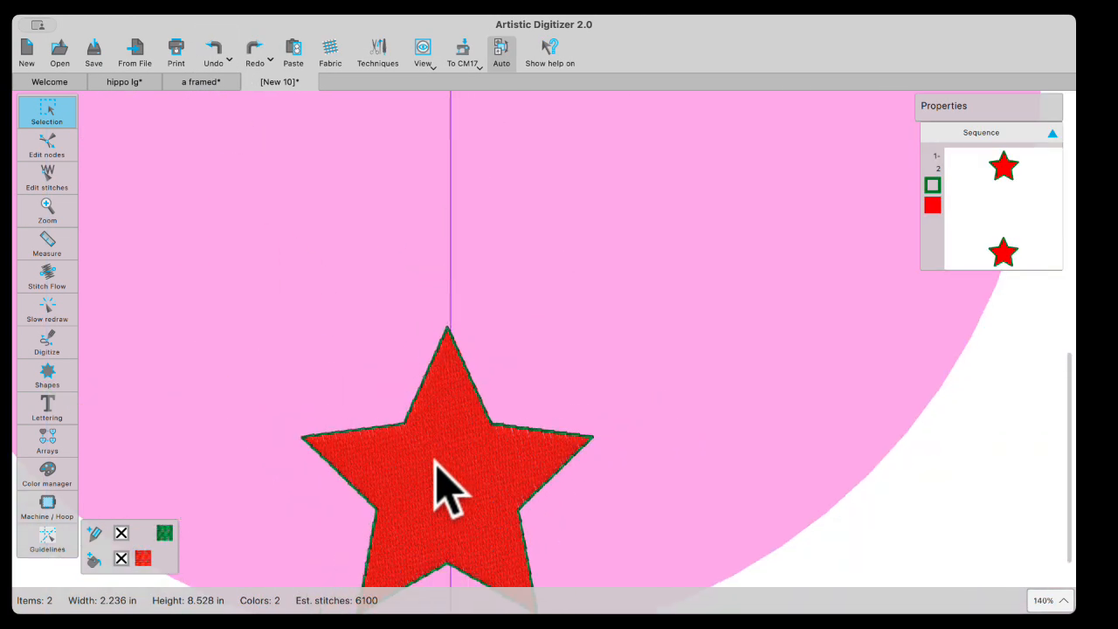
left_click(423, 472)
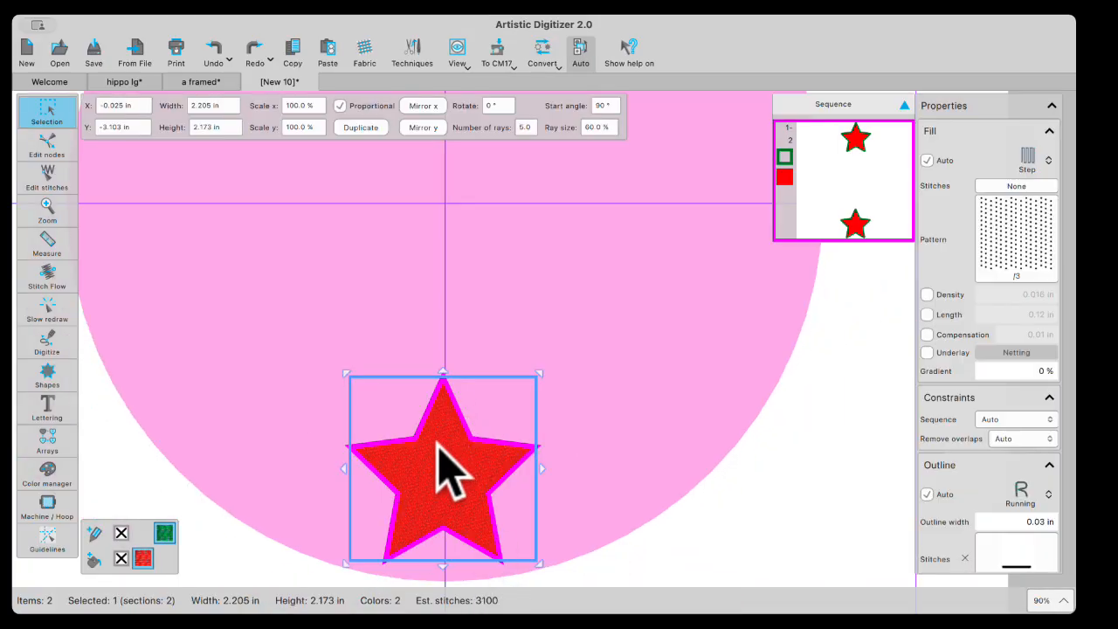
left_click(490, 353)
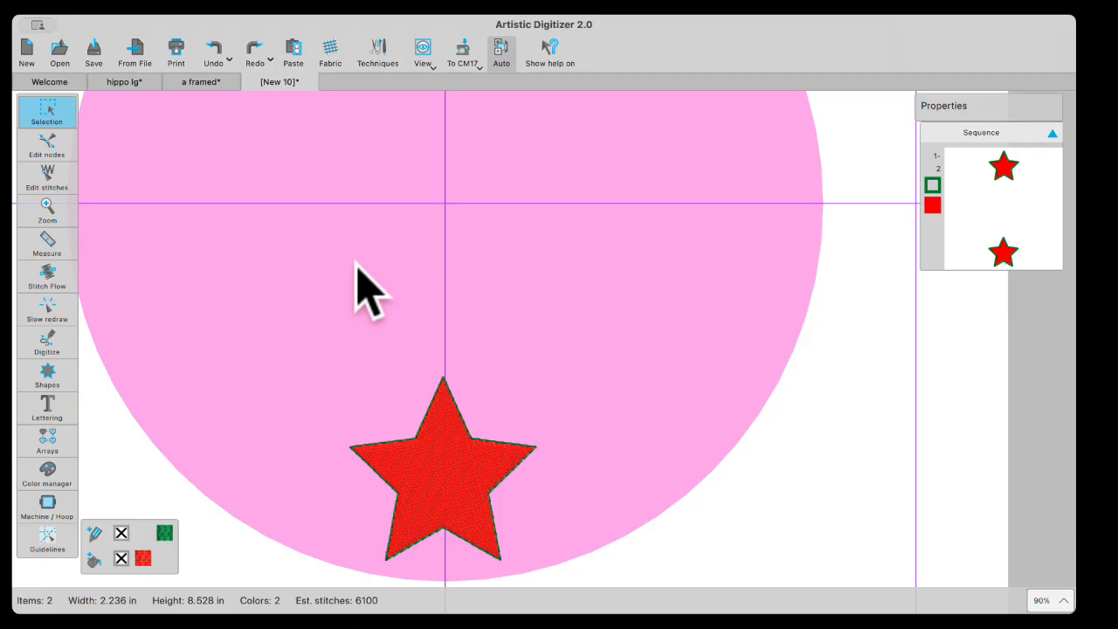
Step: Close the New 10 document without saving and open the recent flower design Rocket Bag /[New 2].jpx
left_click(248, 82)
left_click(516, 341)
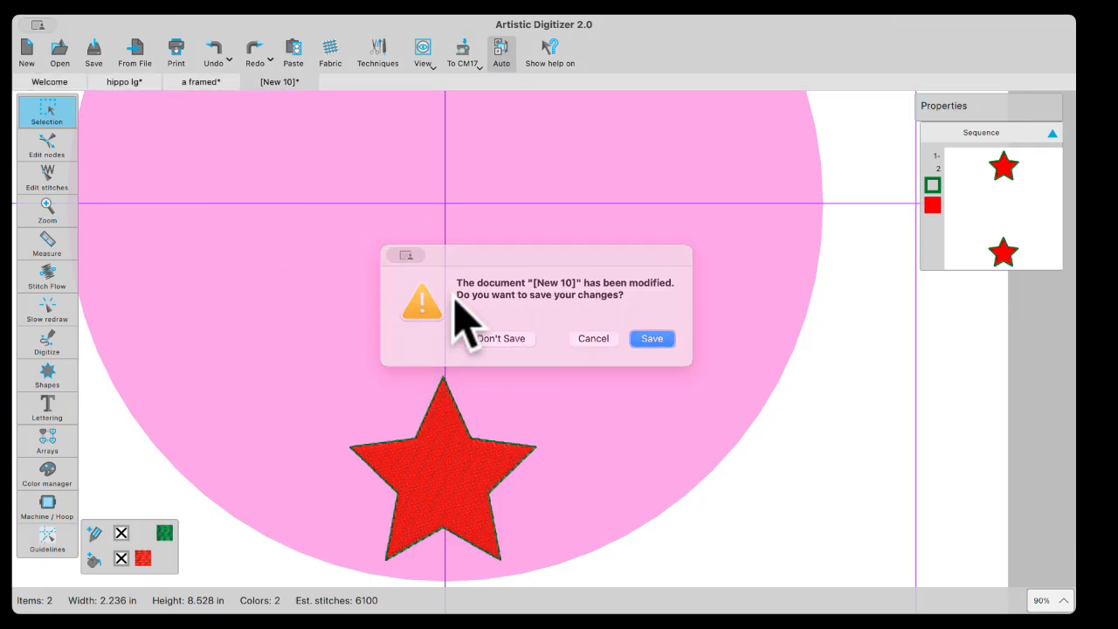
left_click(50, 81)
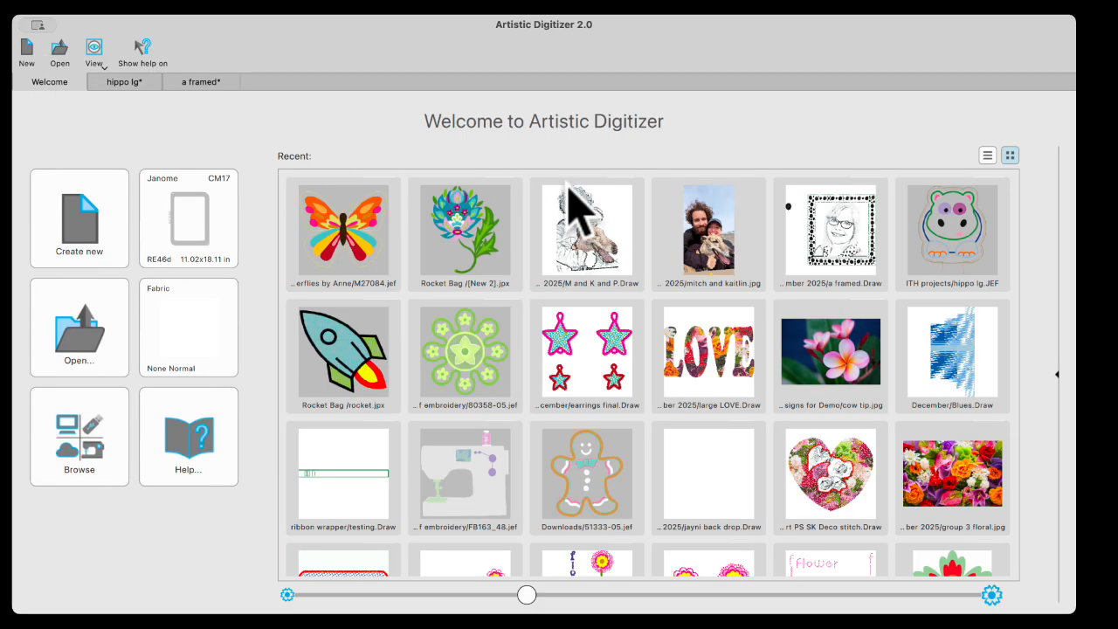
left_click(491, 229)
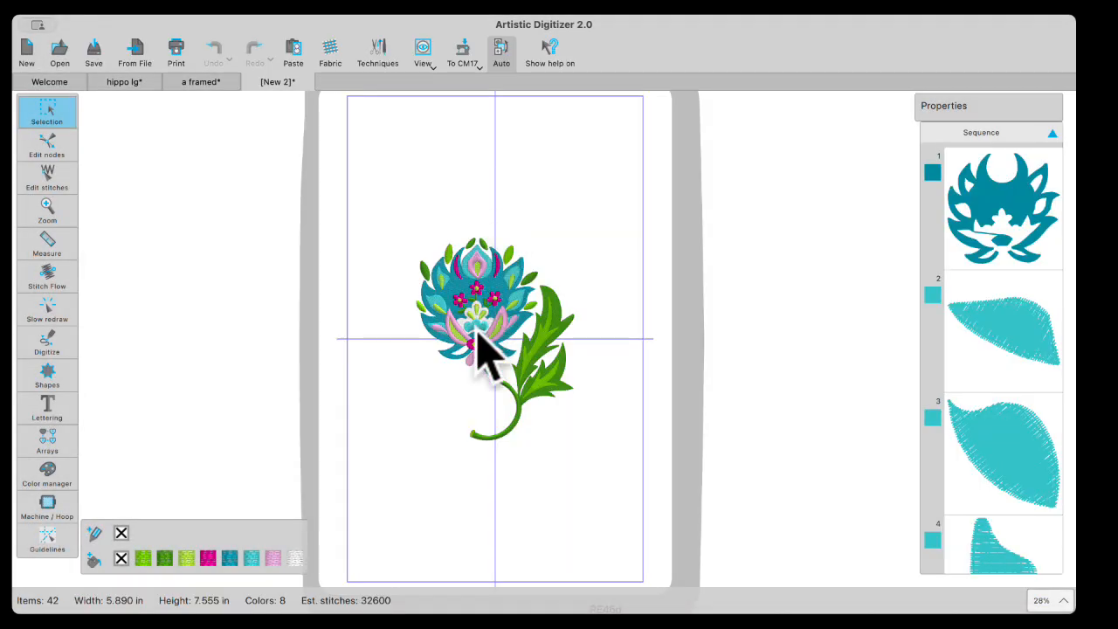
Step: Examine the dark green stem and leaves of the flower design and check their fill type
scroll(527, 430, "up", 5)
scroll(535, 436, "up", 1)
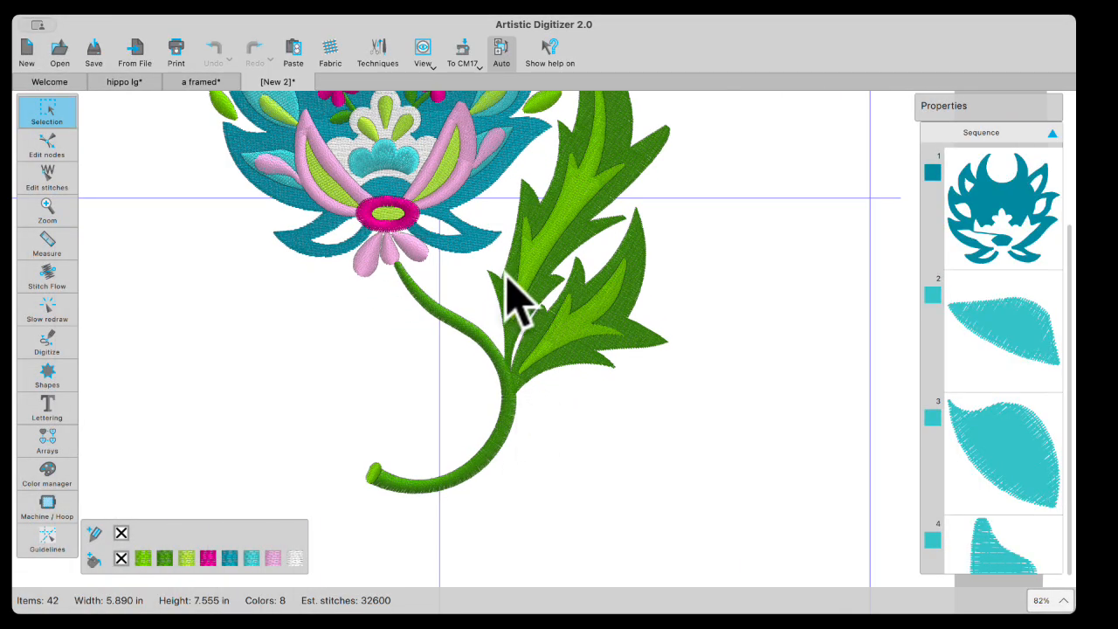
left_click(511, 275)
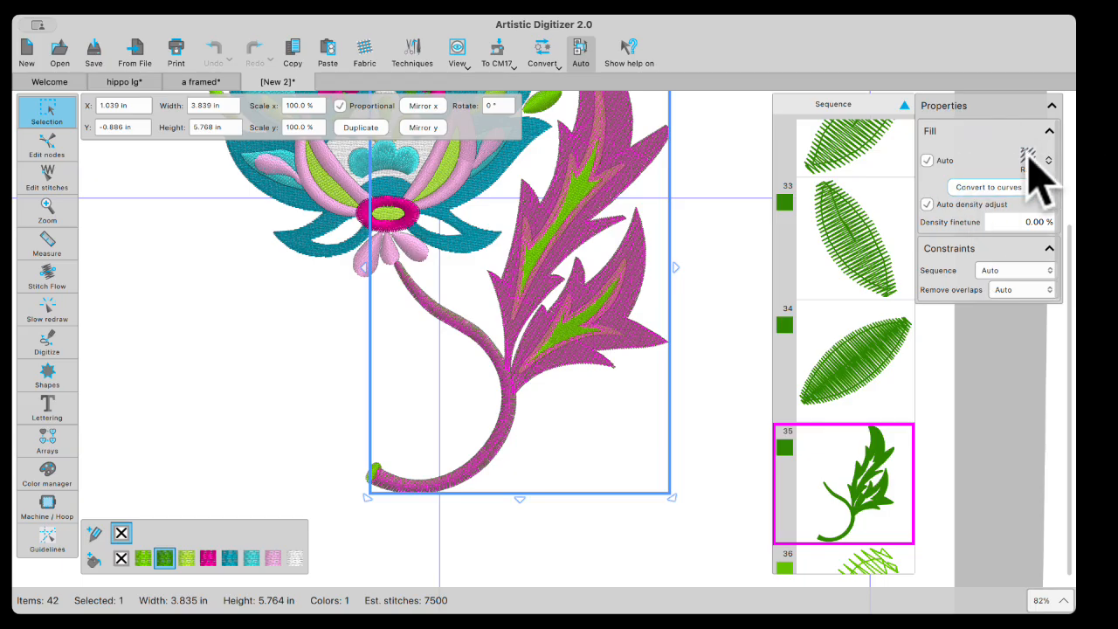
left_click(443, 586)
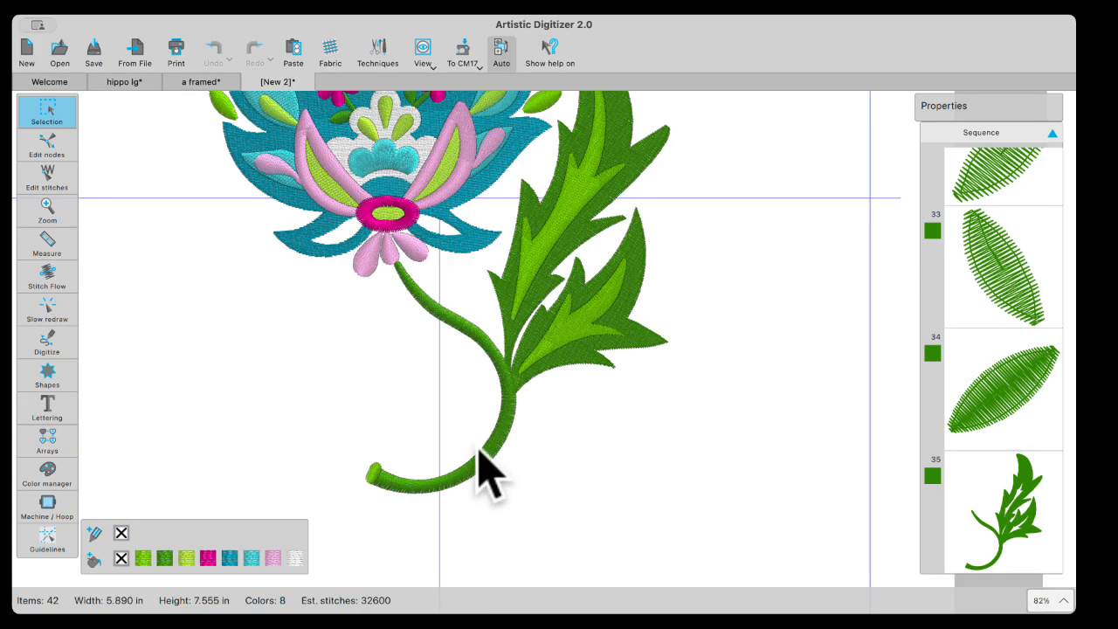
scroll(436, 428, "down", 3)
scroll(437, 428, "down", 1)
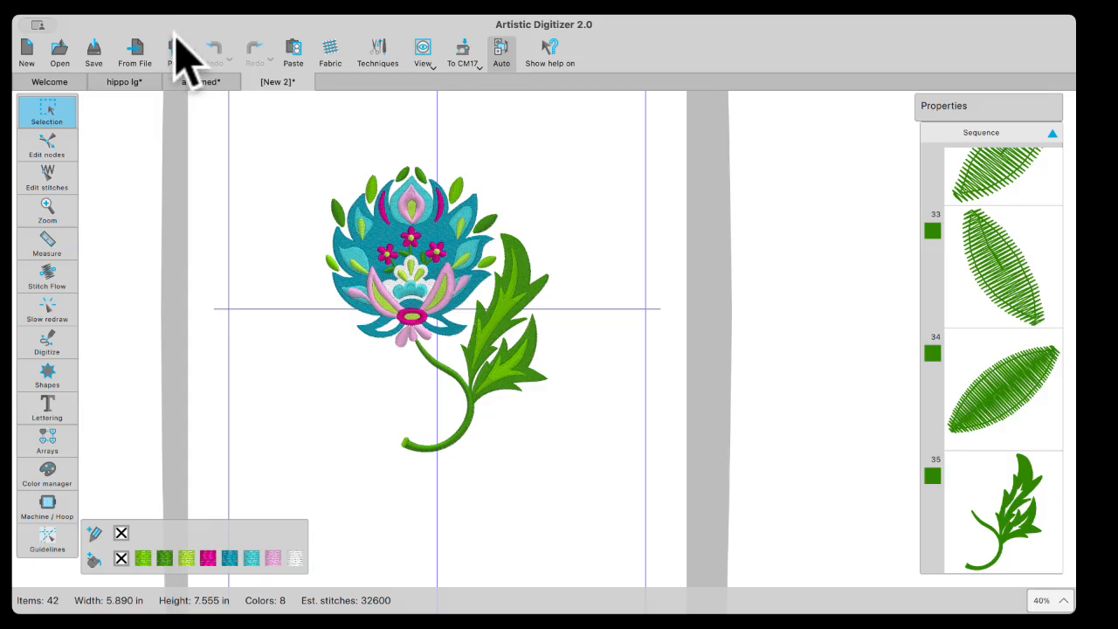
Step: Set the flower design's fabric embroidery category to Ultra Light and apply it
left_click(330, 54)
left_click(435, 219)
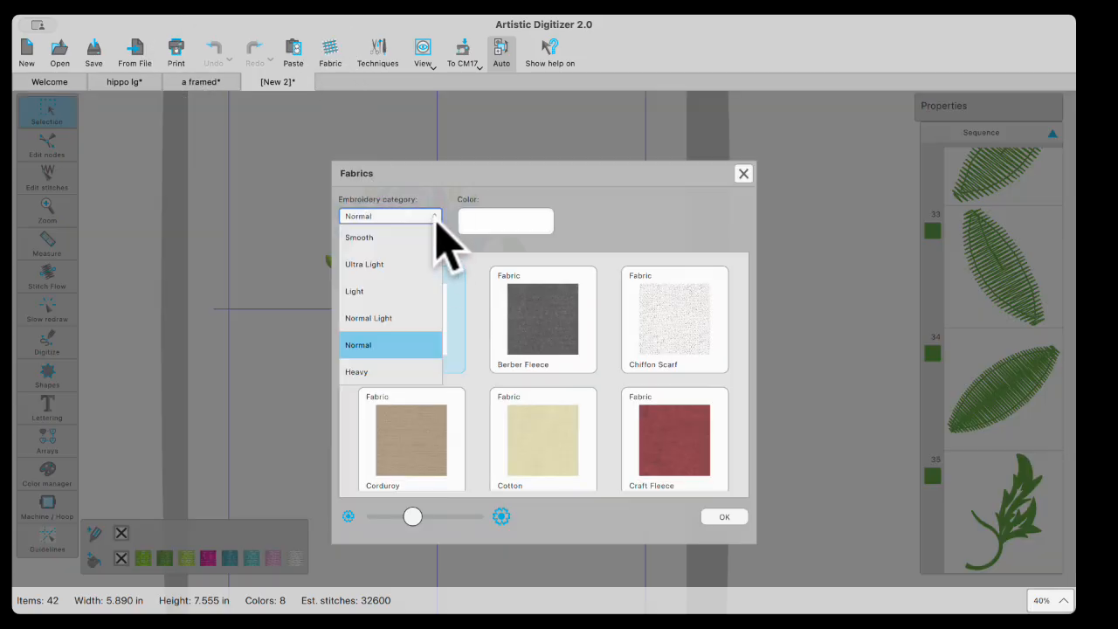
left_click(379, 264)
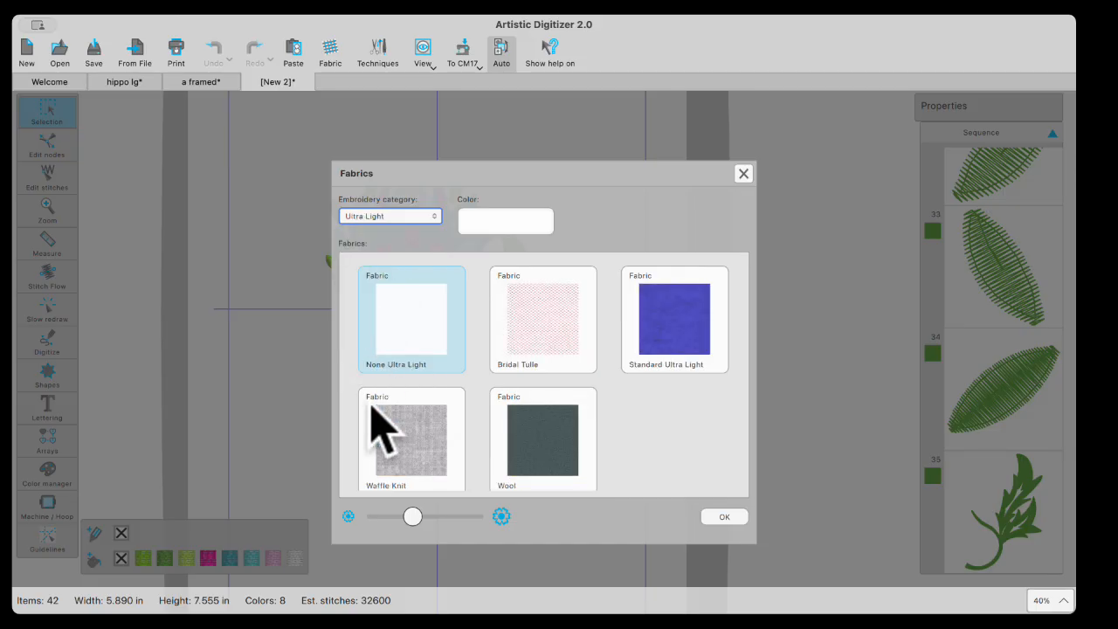
left_click(724, 516)
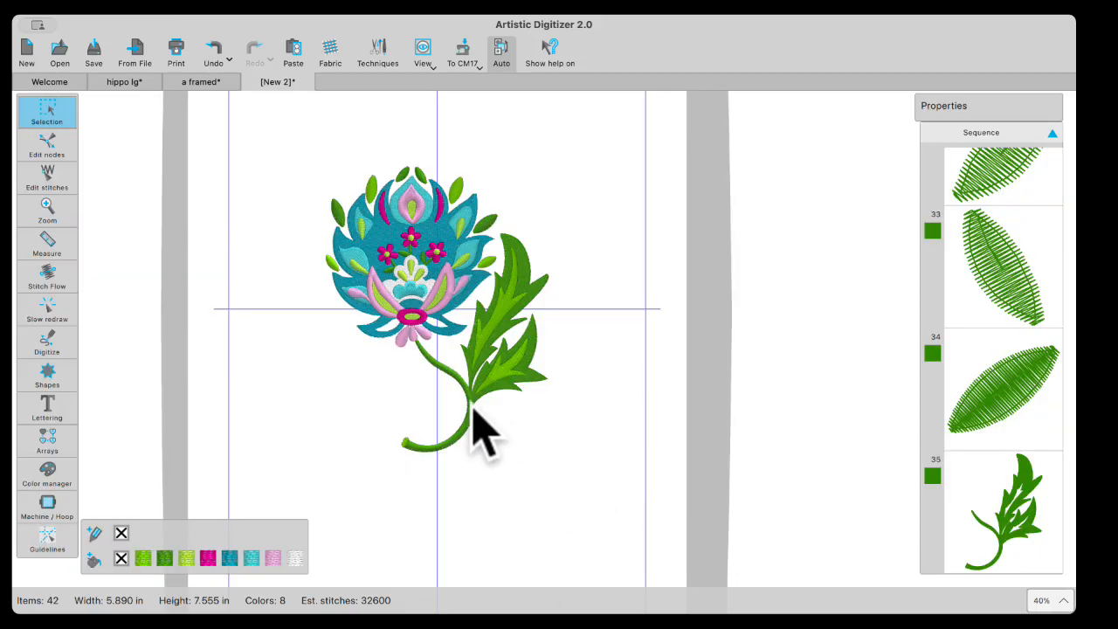
Step: Convert the light green center of the upper leaf from raw stitches to curves
scroll(466, 323, "up", 3)
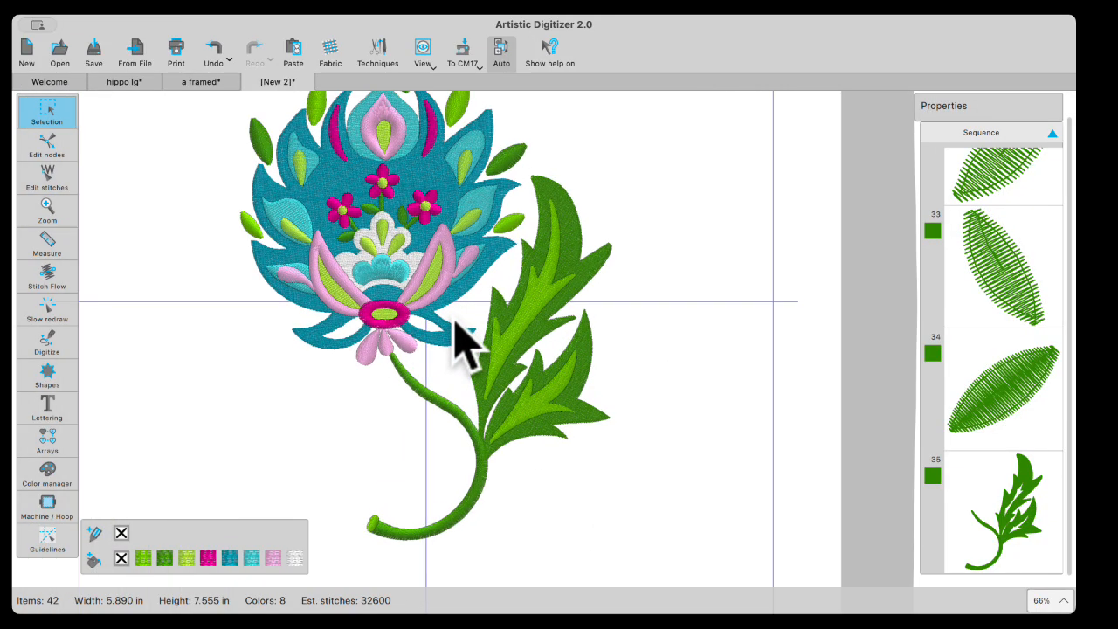
scroll(455, 322, "up", 2)
left_click(525, 361)
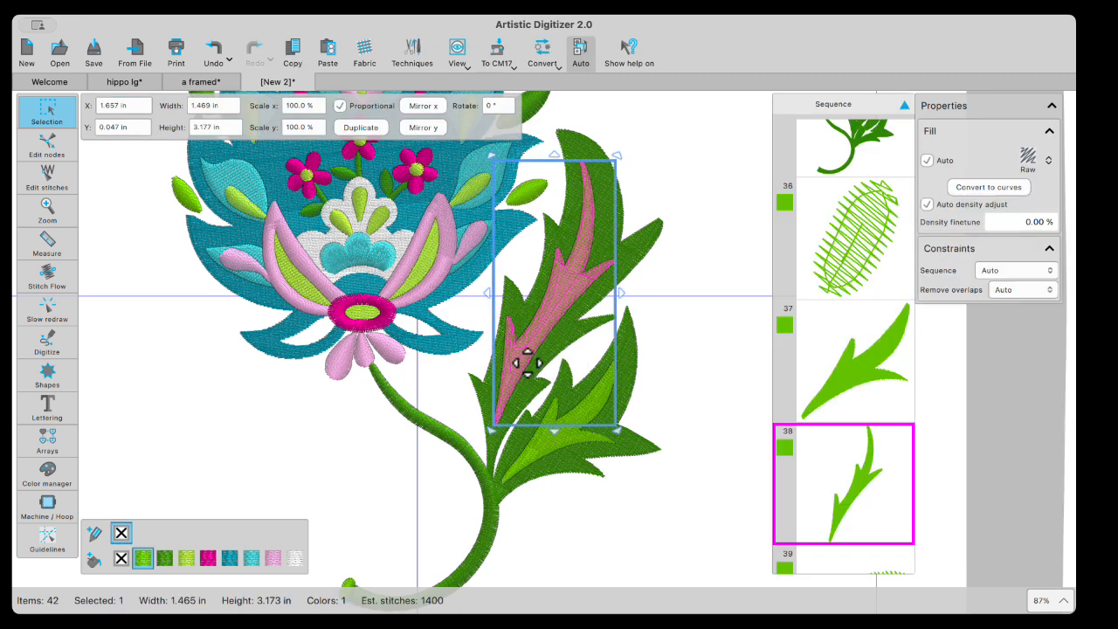
left_click(990, 186)
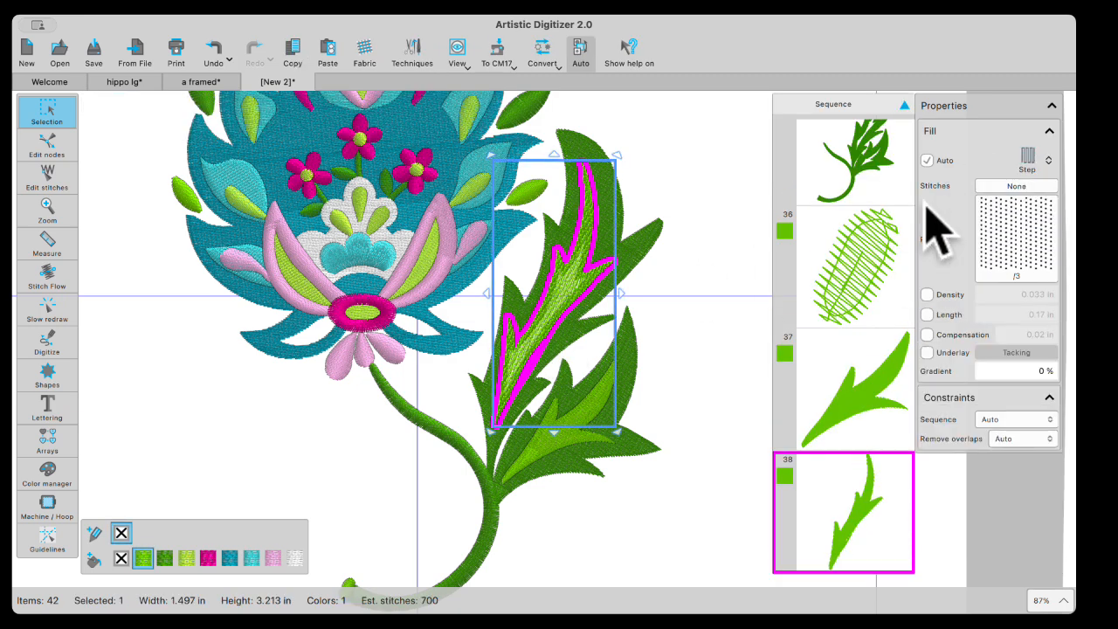
left_click(651, 307)
Step: Convert the dark green stem-and-leaf piece and the light green center of the lower leaf to curves
left_click(642, 249)
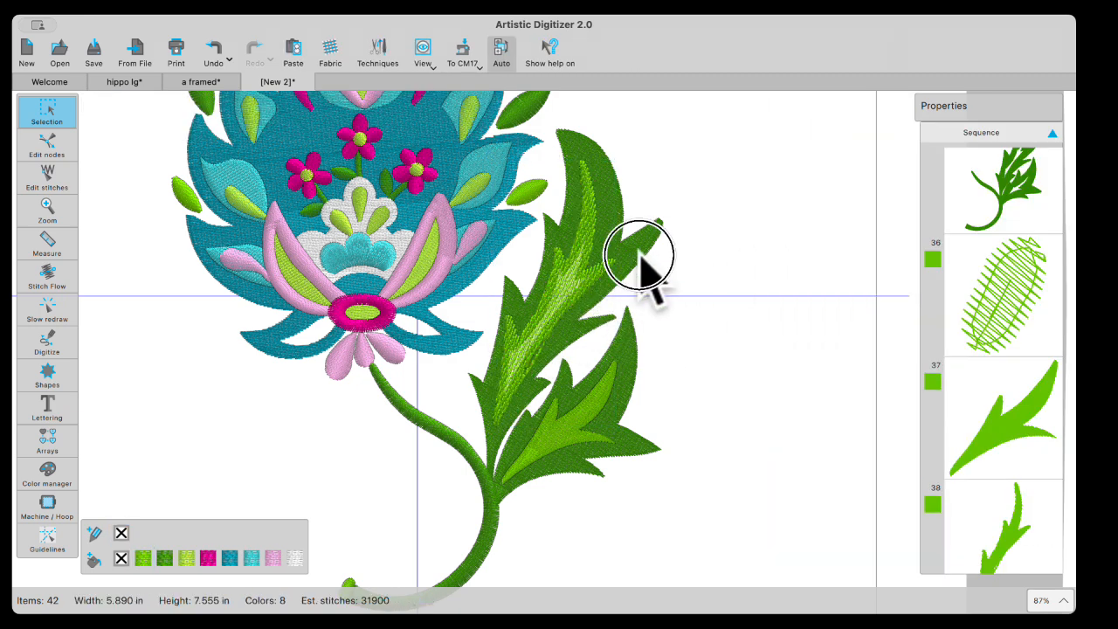
left_click(985, 186)
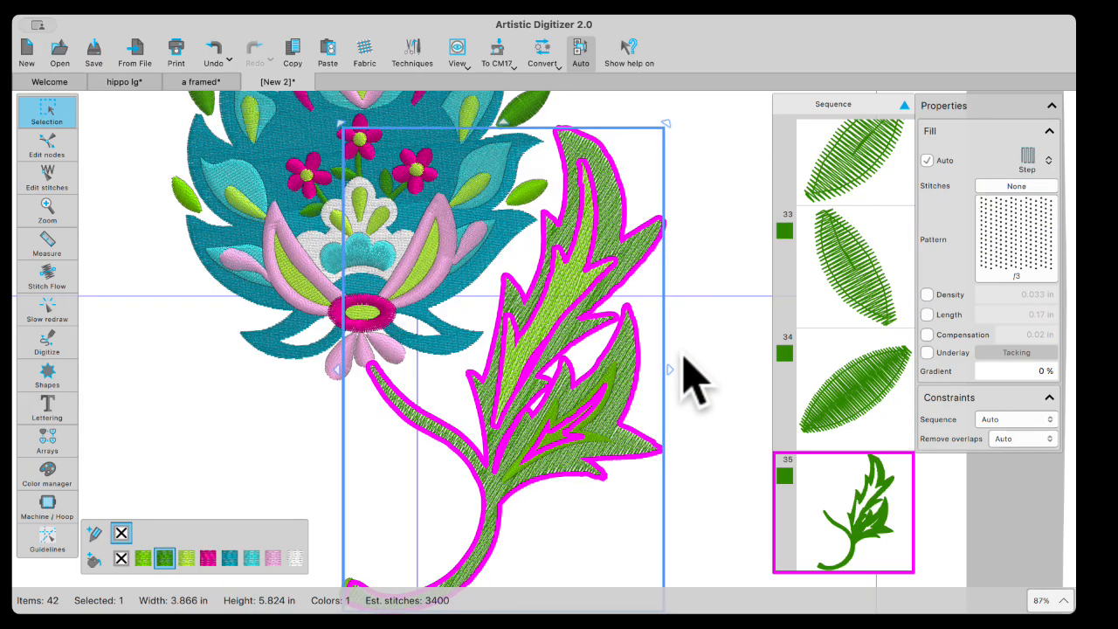
left_click(671, 386)
scroll(559, 472, "up", 4)
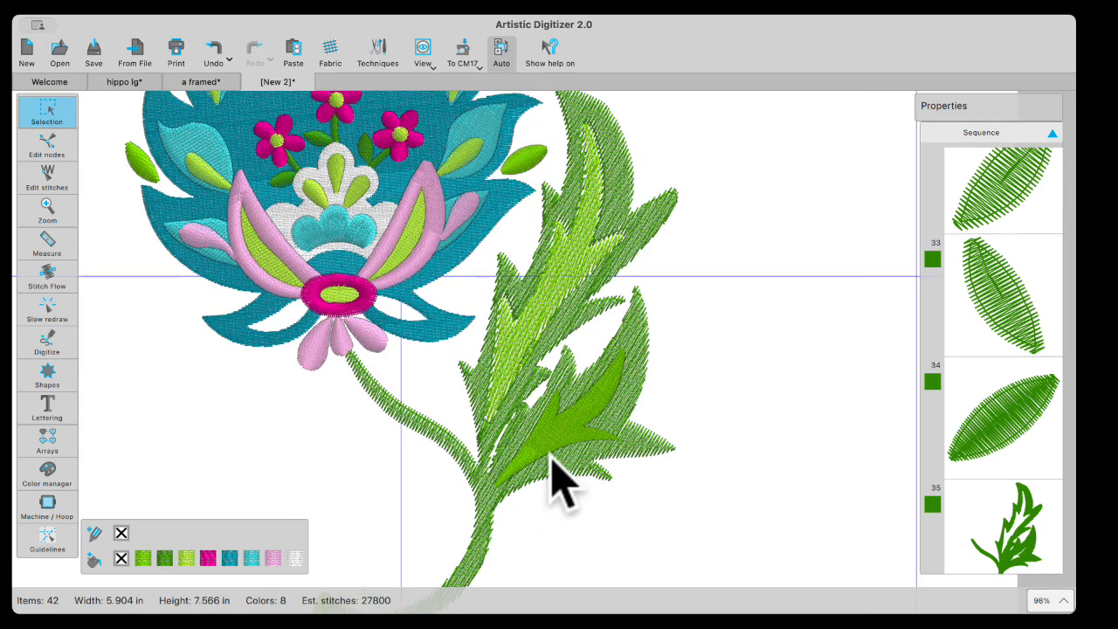
left_click(566, 432)
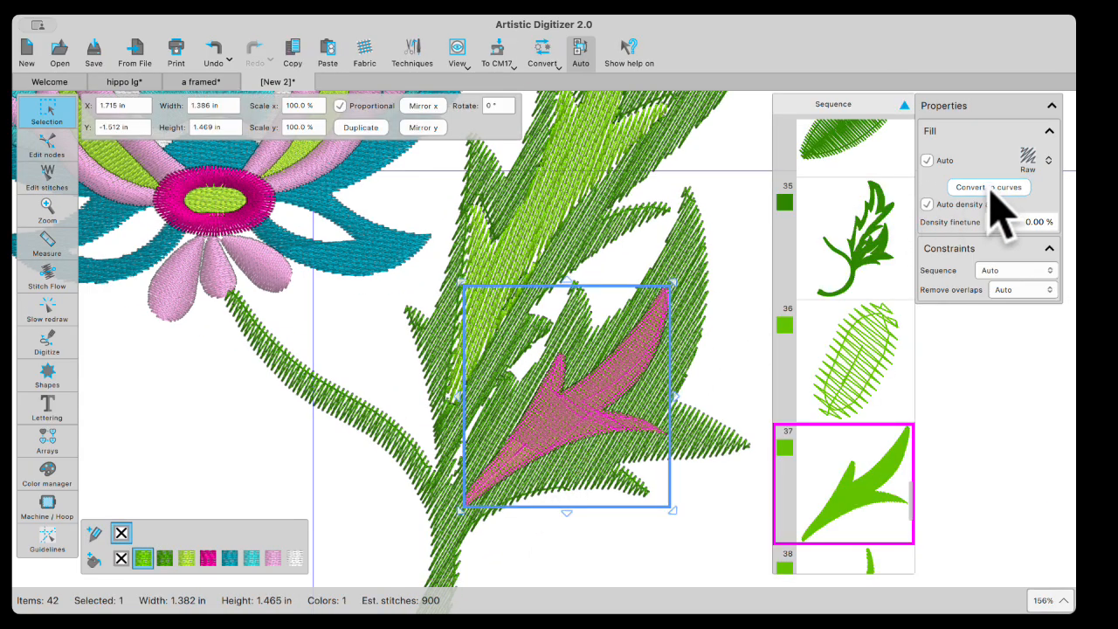
left_click(989, 187)
left_click(709, 285)
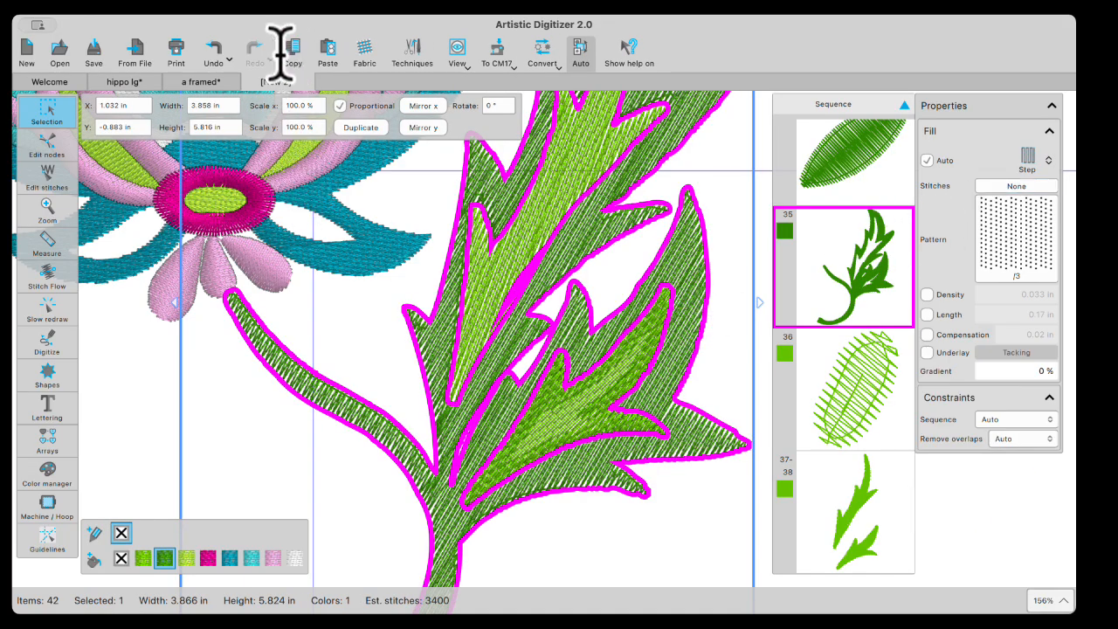
Step: Undo the three curve conversions and the Ultra Light fabric change
left_click(213, 50)
left_click(214, 52)
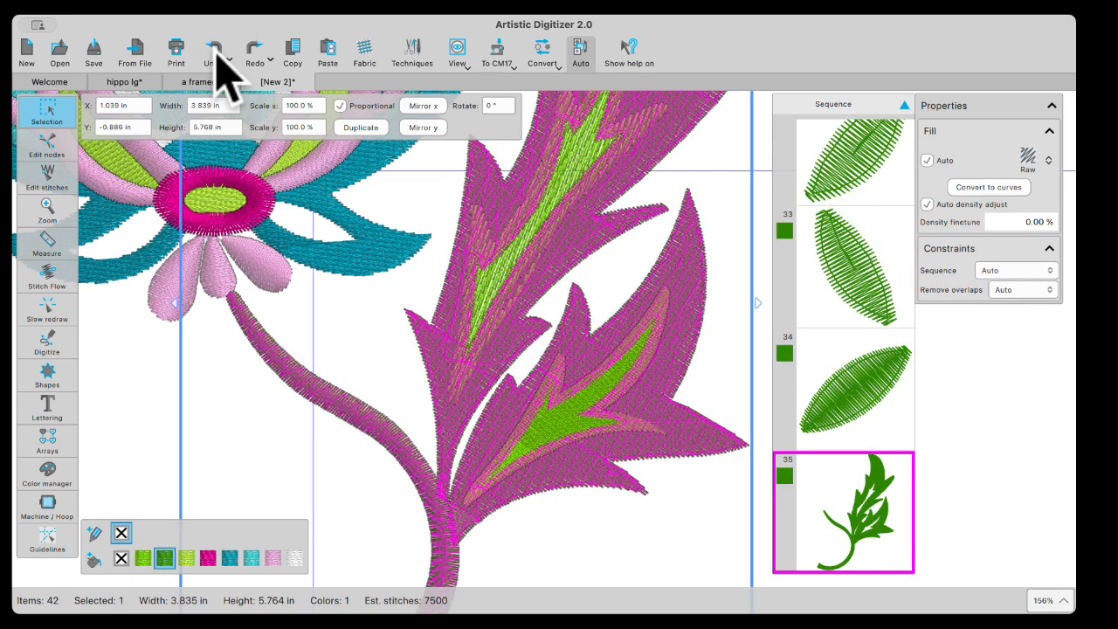
left_click(215, 53)
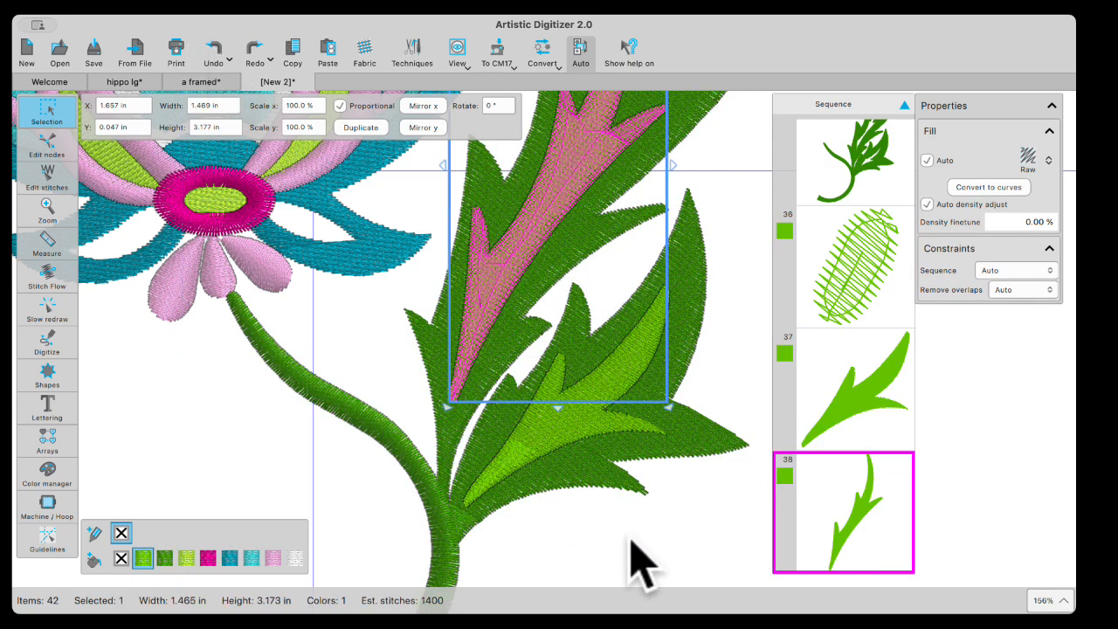
left_click(215, 53)
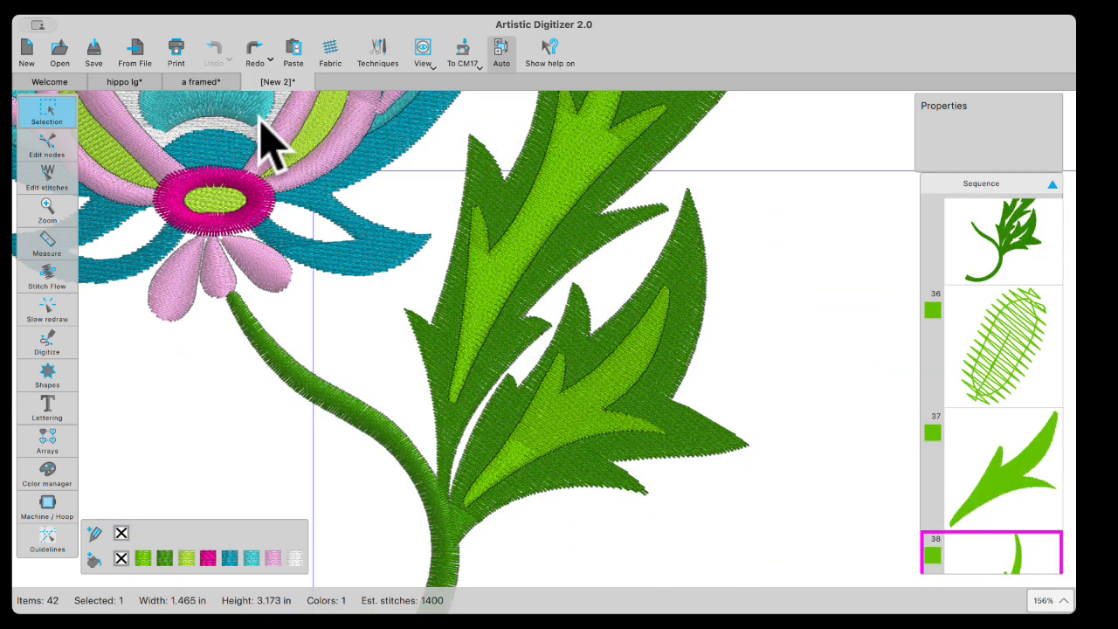
Step: Convert the upper leaf's light green center to curves while the fabric category is Normal, and inspect its stitches
left_click(524, 250)
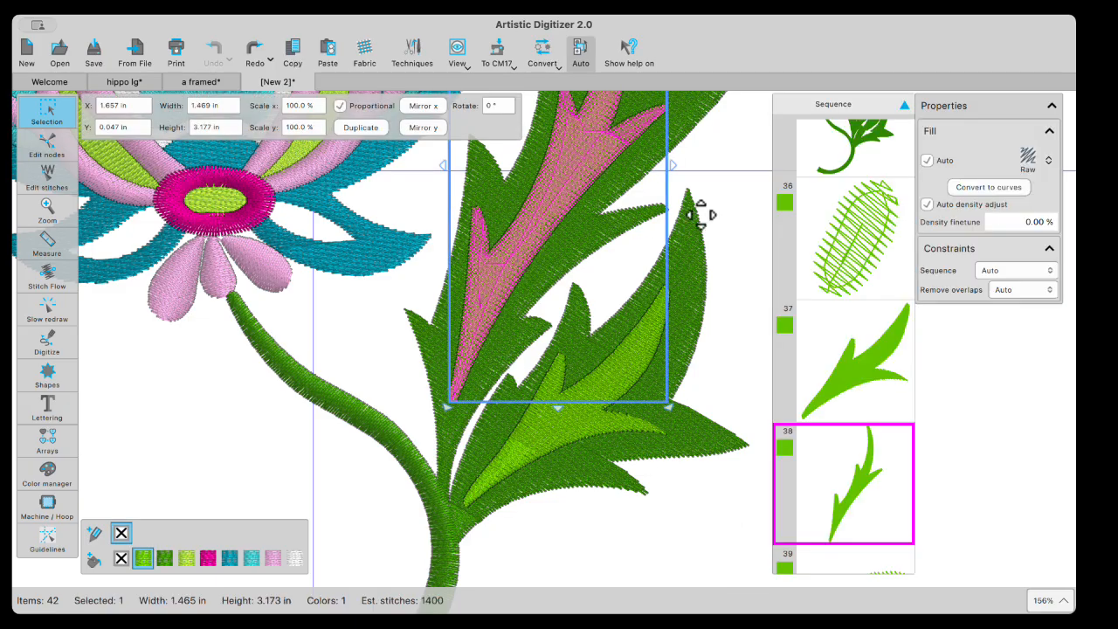
left_click(1014, 186)
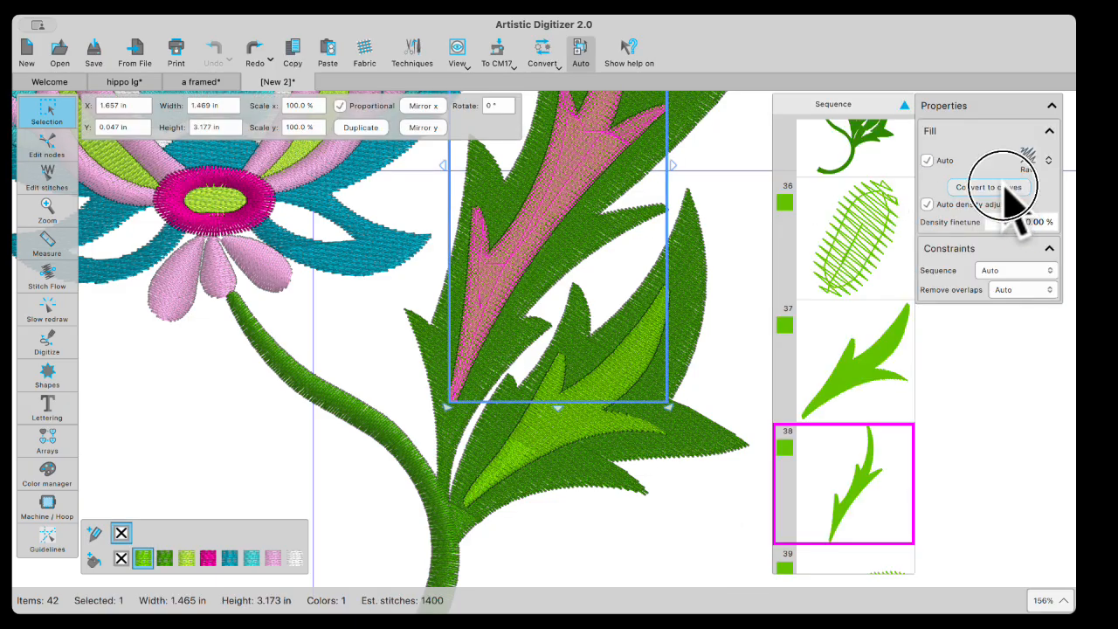
left_click(278, 475)
left_click(511, 278)
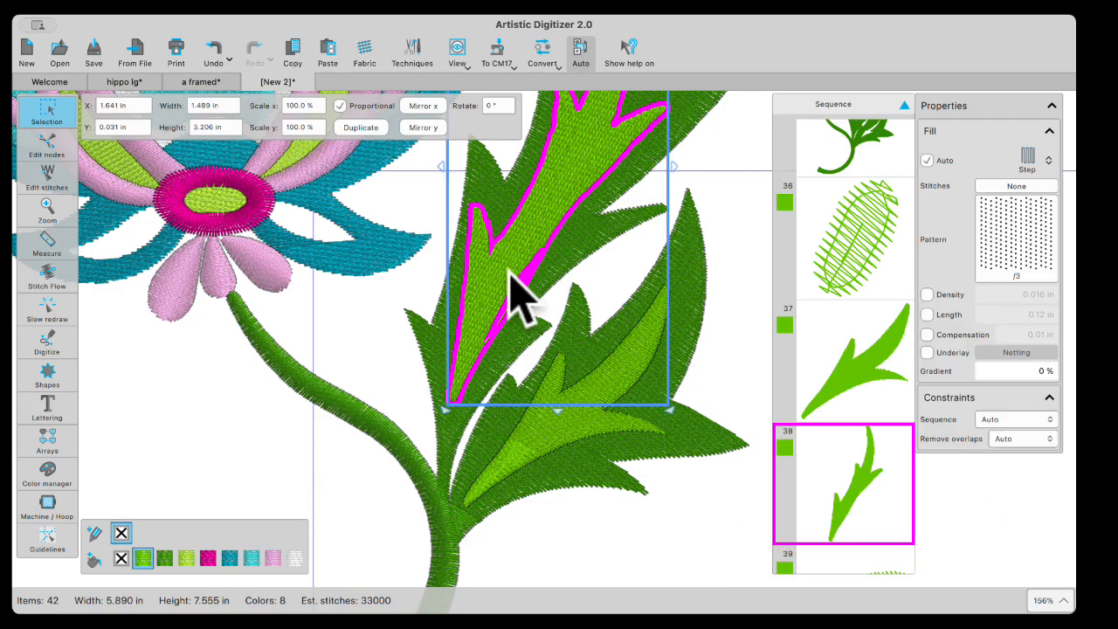
scroll(463, 299, "down", 3)
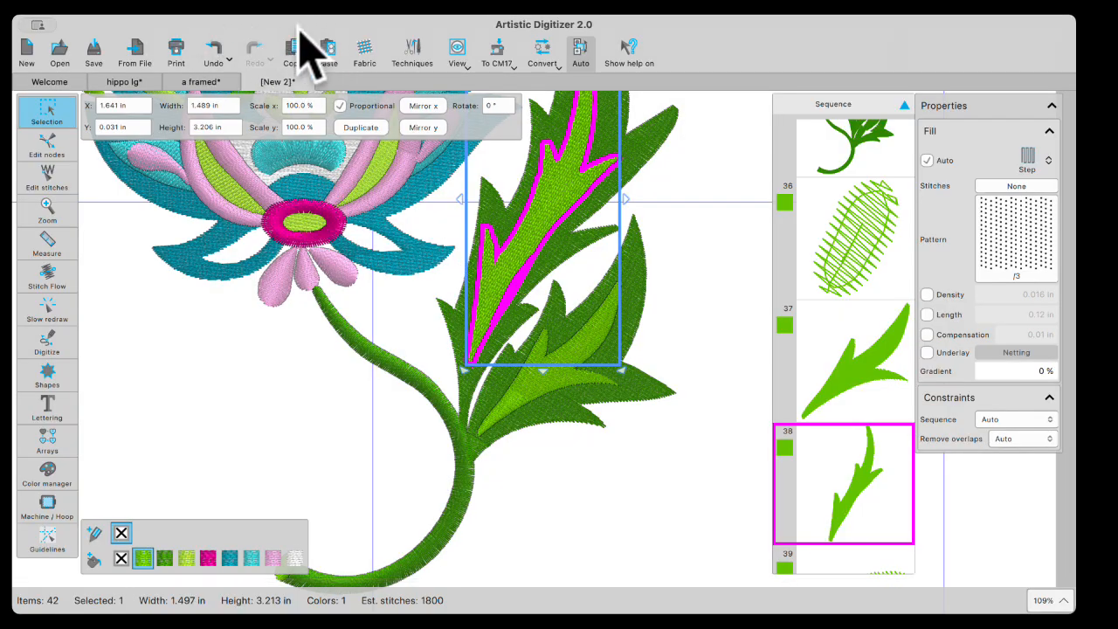
Step: Set the fabric's embroidery category to Ultra Light, apply it, and examine the upper leaf center's stitches
left_click(366, 54)
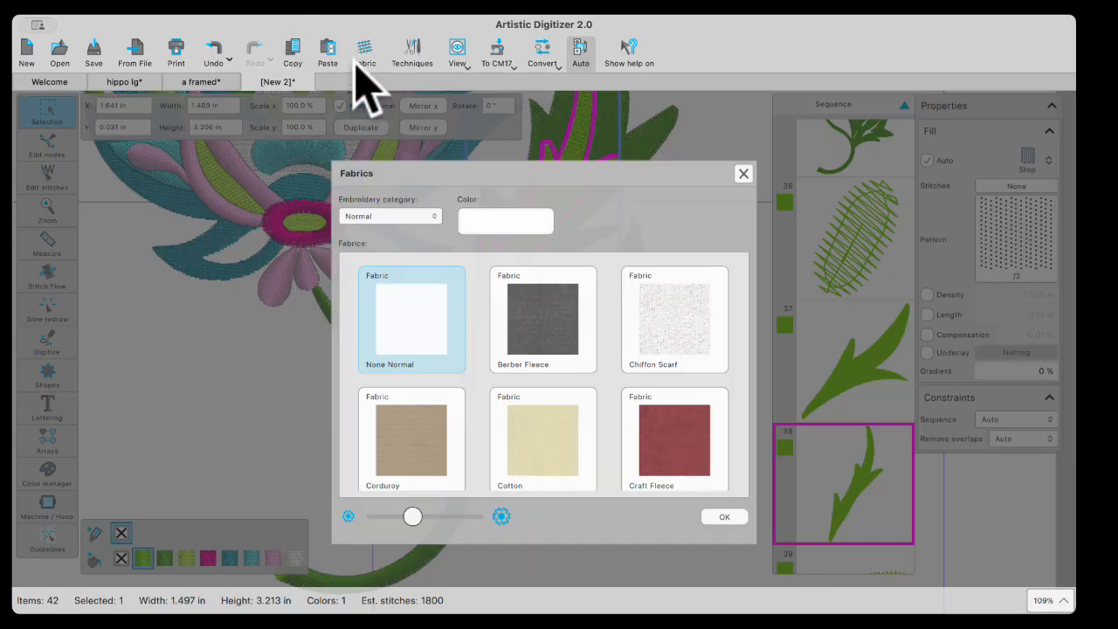
left_click(437, 217)
left_click(384, 263)
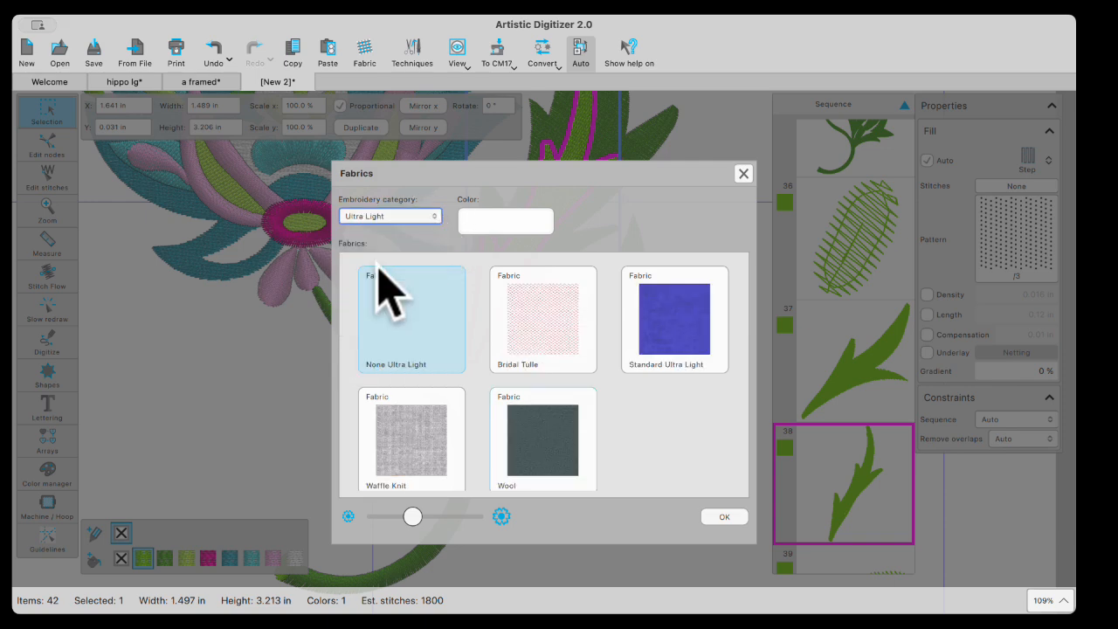
left_click(724, 517)
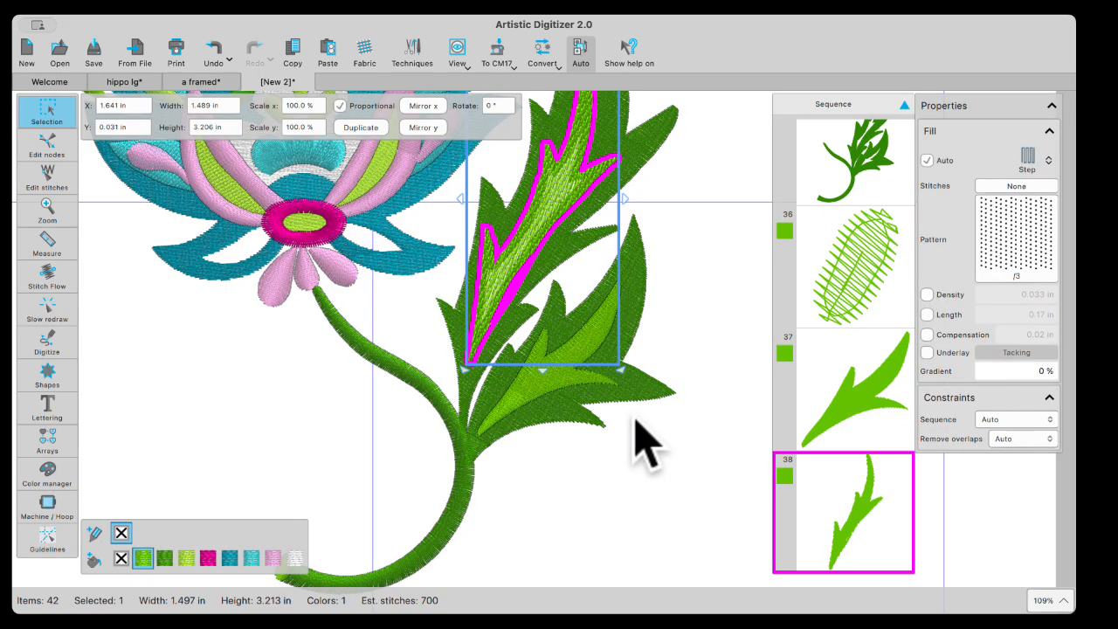
scroll(524, 275, "up", 5)
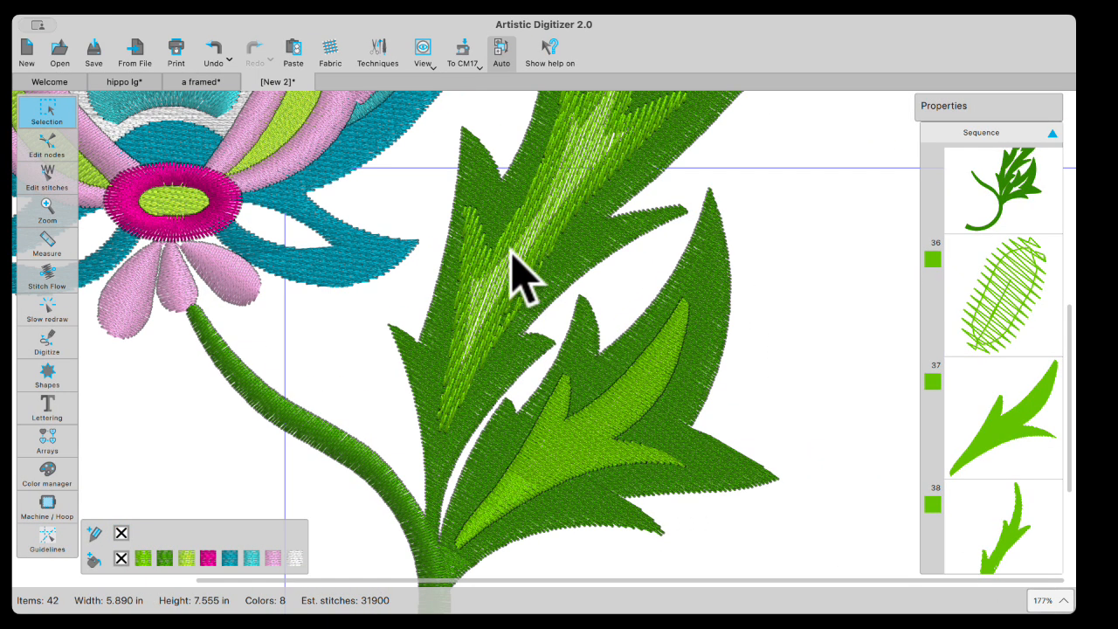
Step: Examine the stitches of the upper leaf's center up close and compare them with the rest of the flower design
scroll(505, 305, "up", 5)
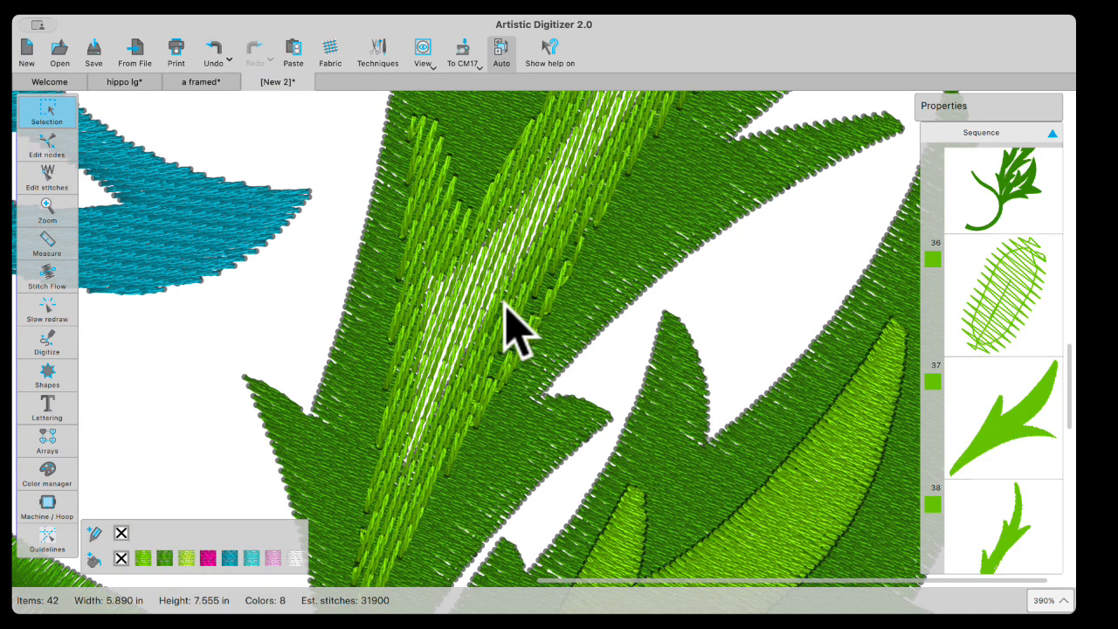
scroll(524, 253, "down", 2)
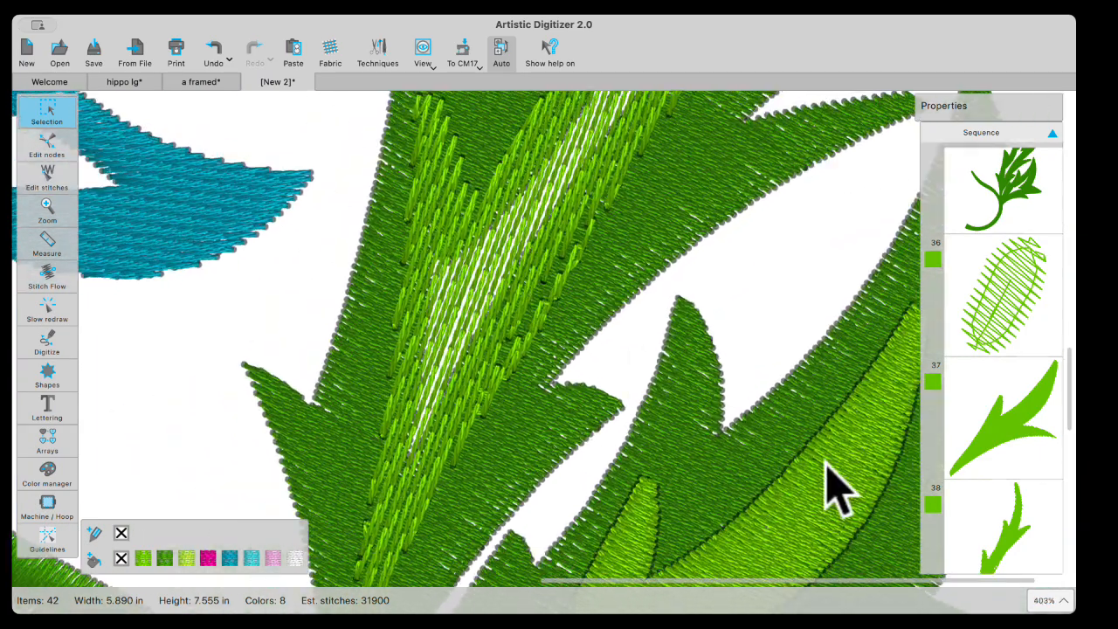
scroll(839, 494, "down", 5)
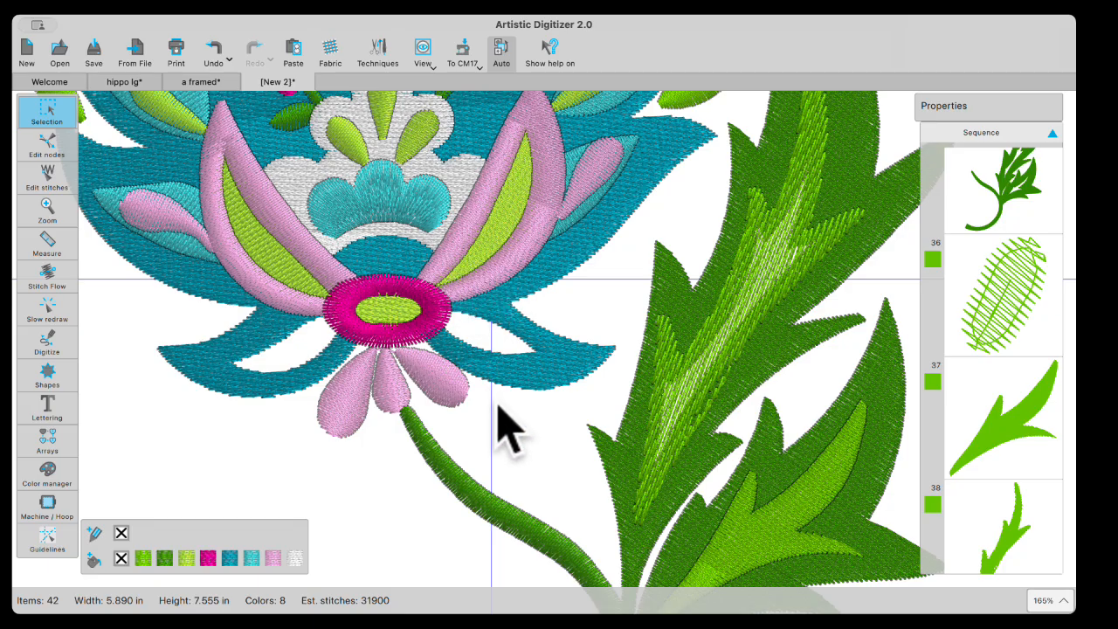
scroll(502, 428, "down", 5)
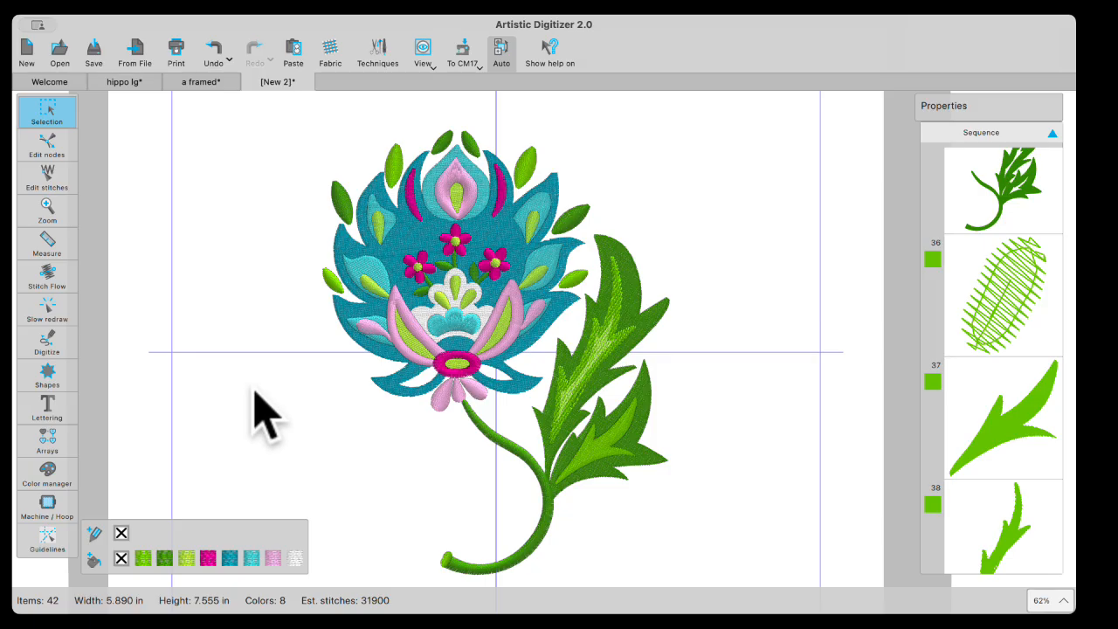
scroll(331, 450, "down", 3)
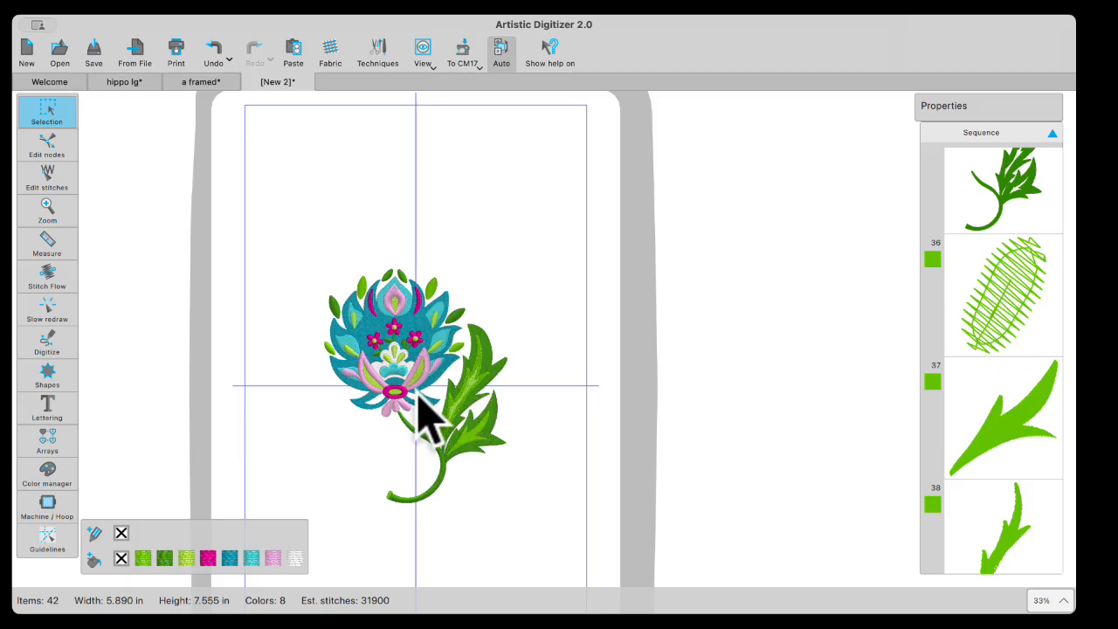
Step: Draw a filled ellipse about 1.3 in wide and 1.6 in high in the empty hoop area above the flower
left_click(69, 412)
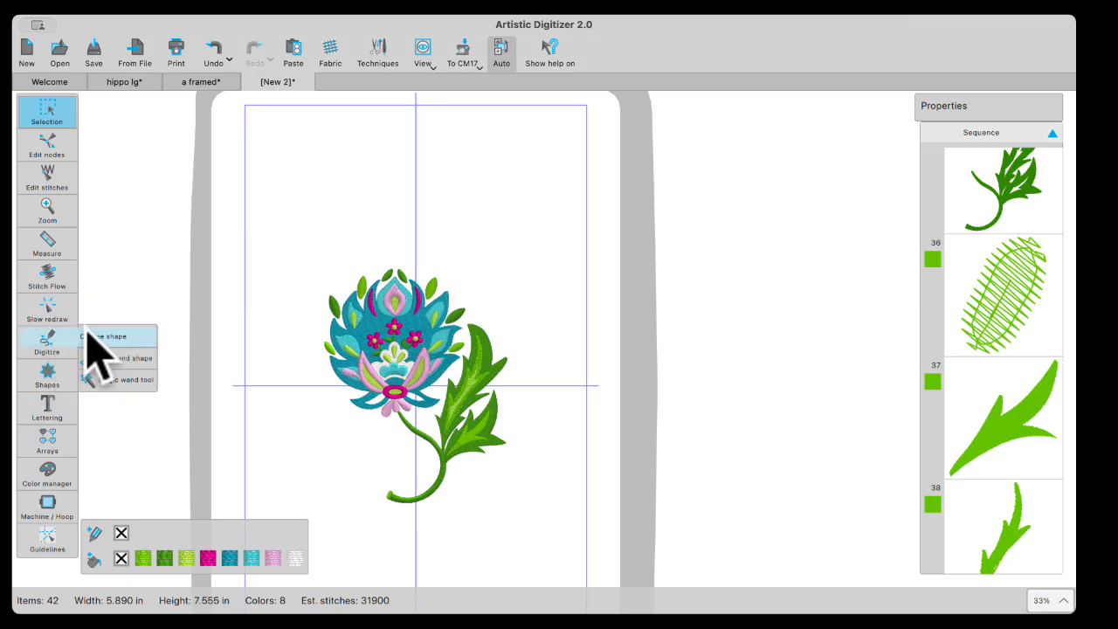
mouse_move(63, 380)
left_click(96, 261)
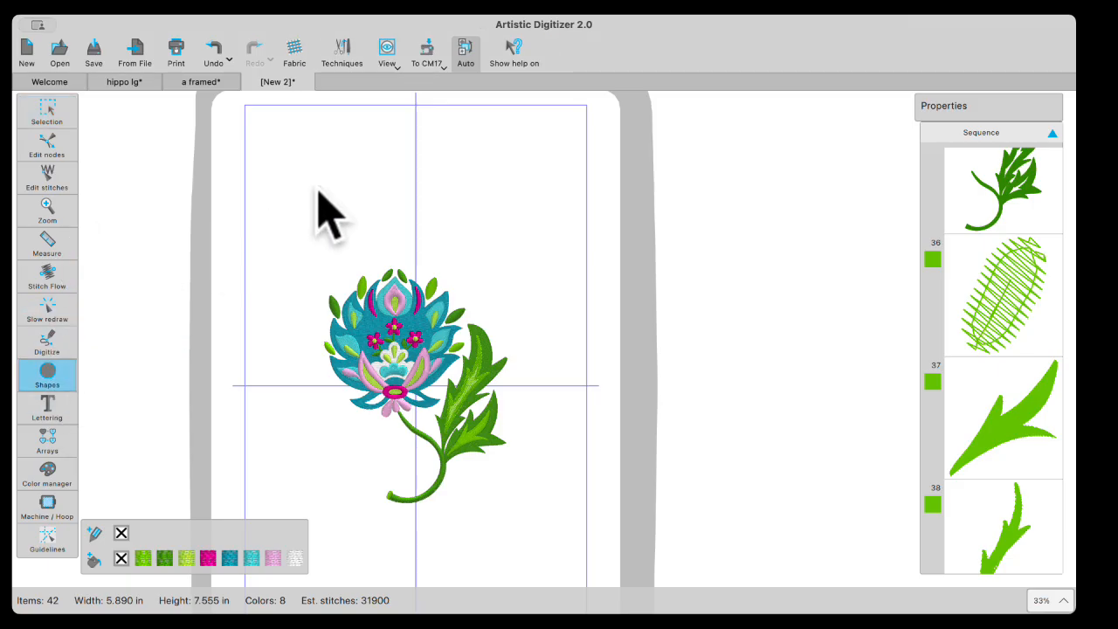
left_click(472, 193)
left_click_drag(472, 194, 497, 217)
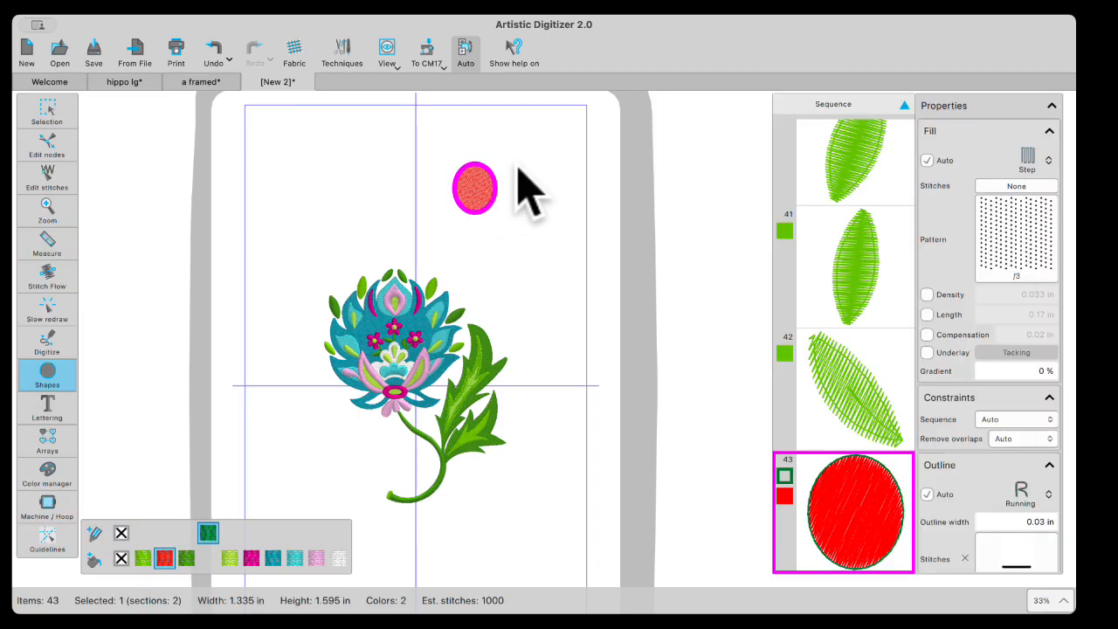
Step: Undo the ellipse's enlargement and set its width to 2.0 mm with proportions kept
left_click(51, 124)
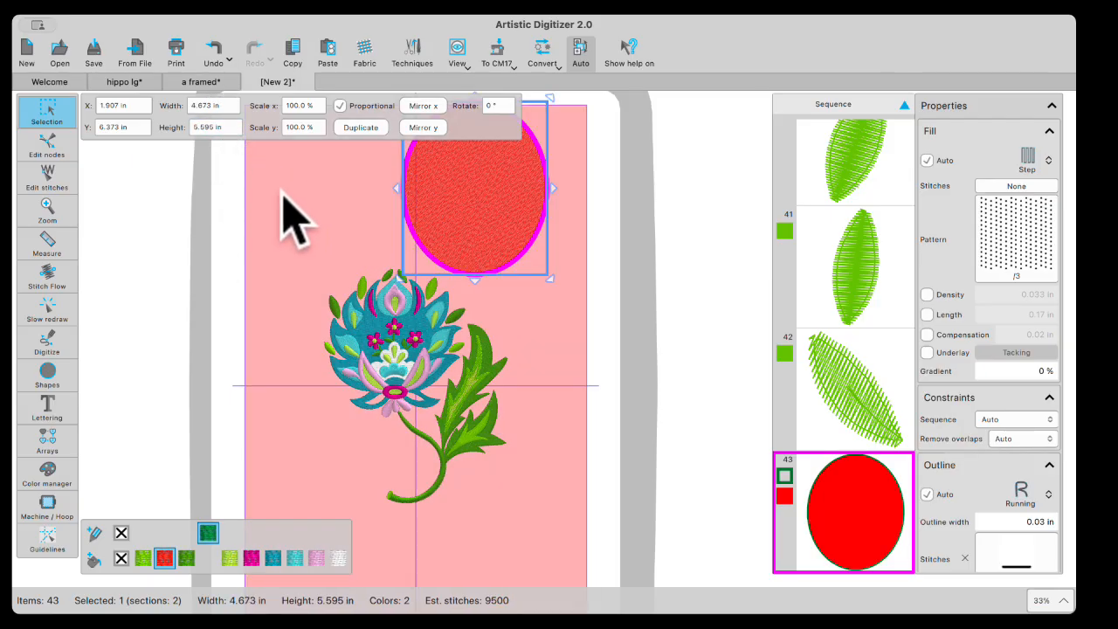
left_click(213, 49)
left_click(230, 105)
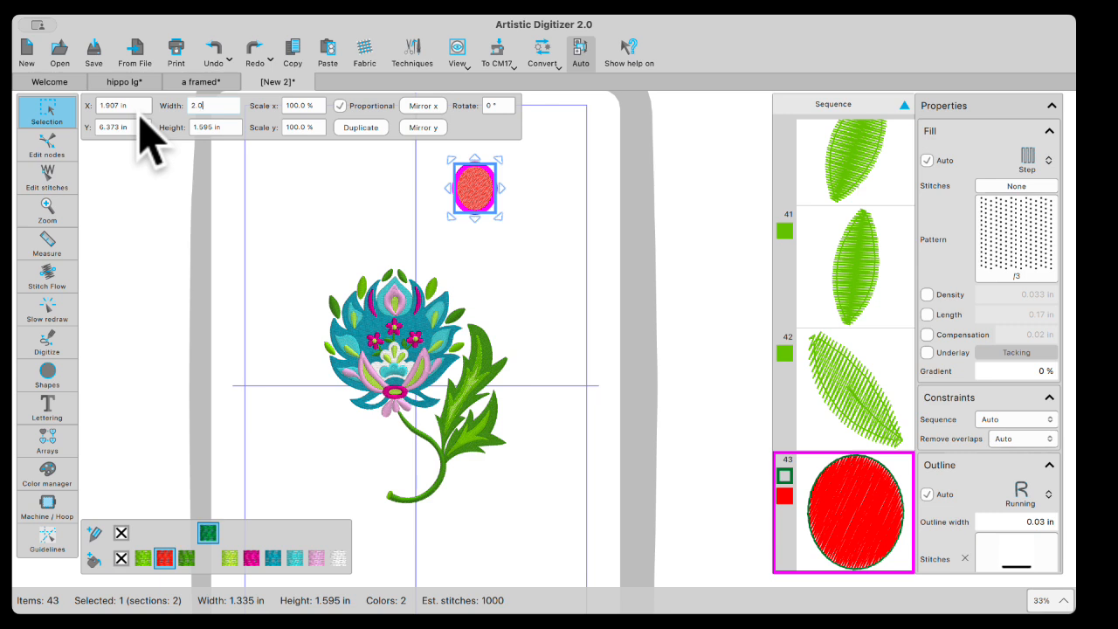
key("Return")
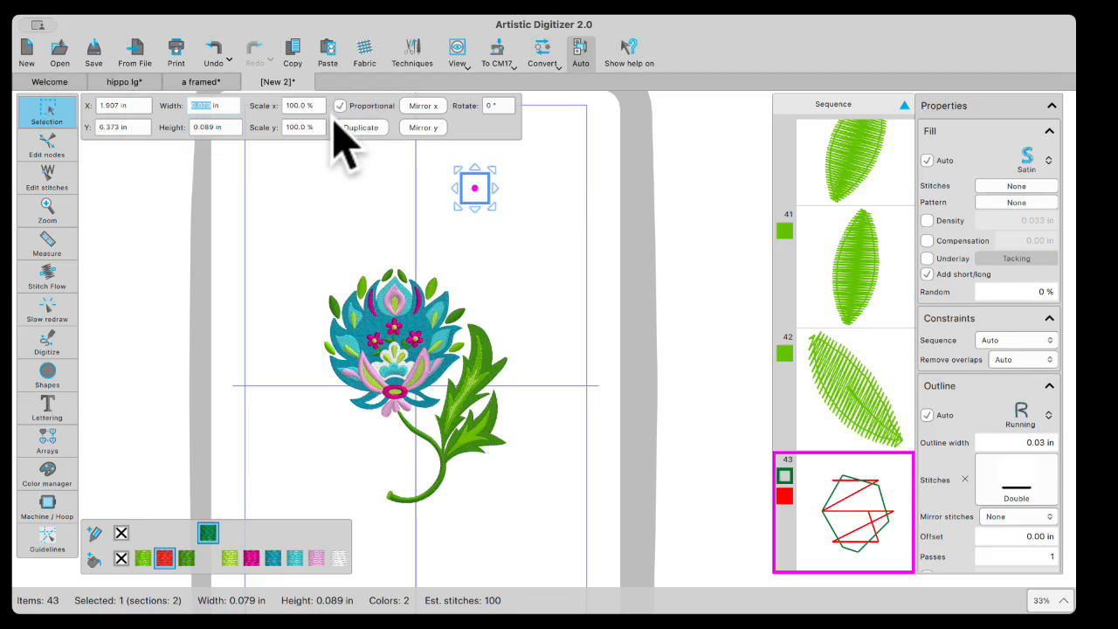
Step: Inspect the resized ellipse up close and delete it from the design
left_click(262, 179)
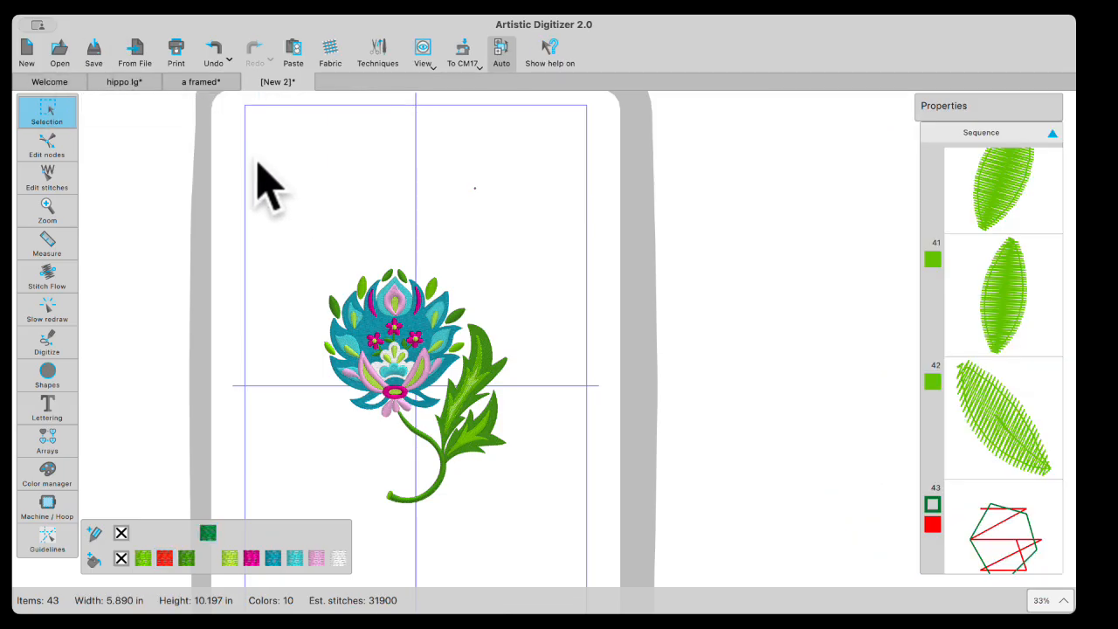
left_click_drag(458, 178, 495, 236)
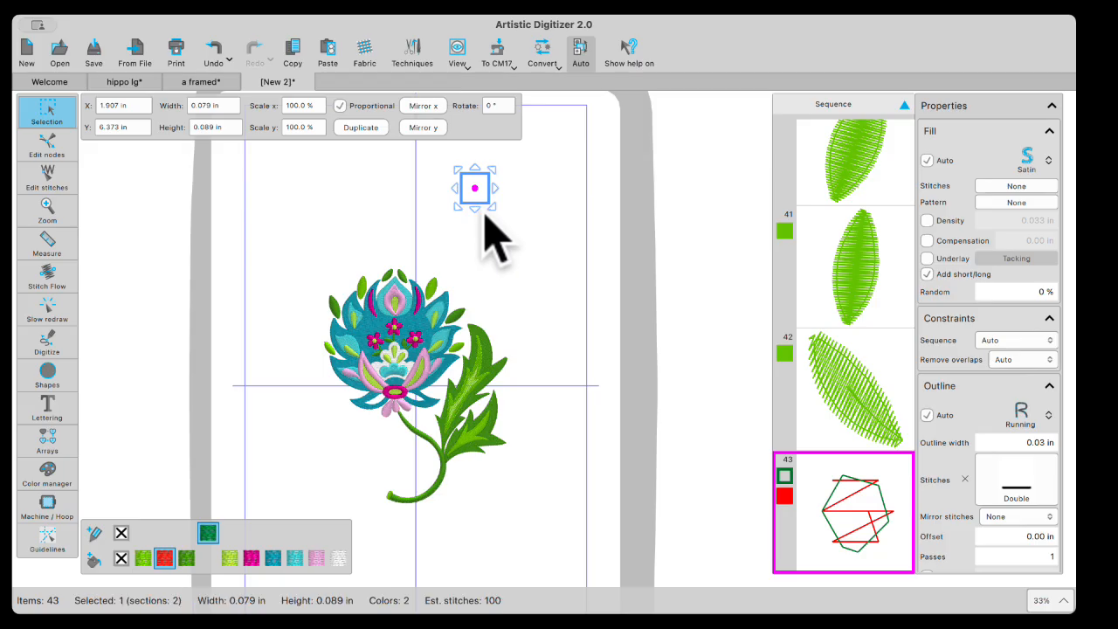
scroll(483, 210, "up", 4)
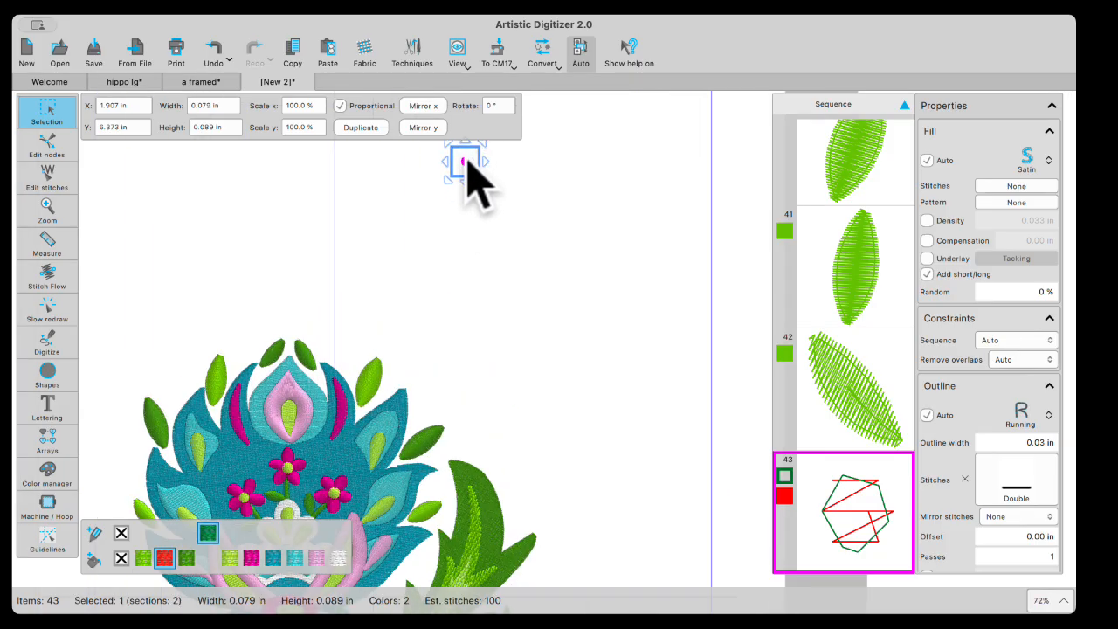
scroll(445, 200, "up", 3)
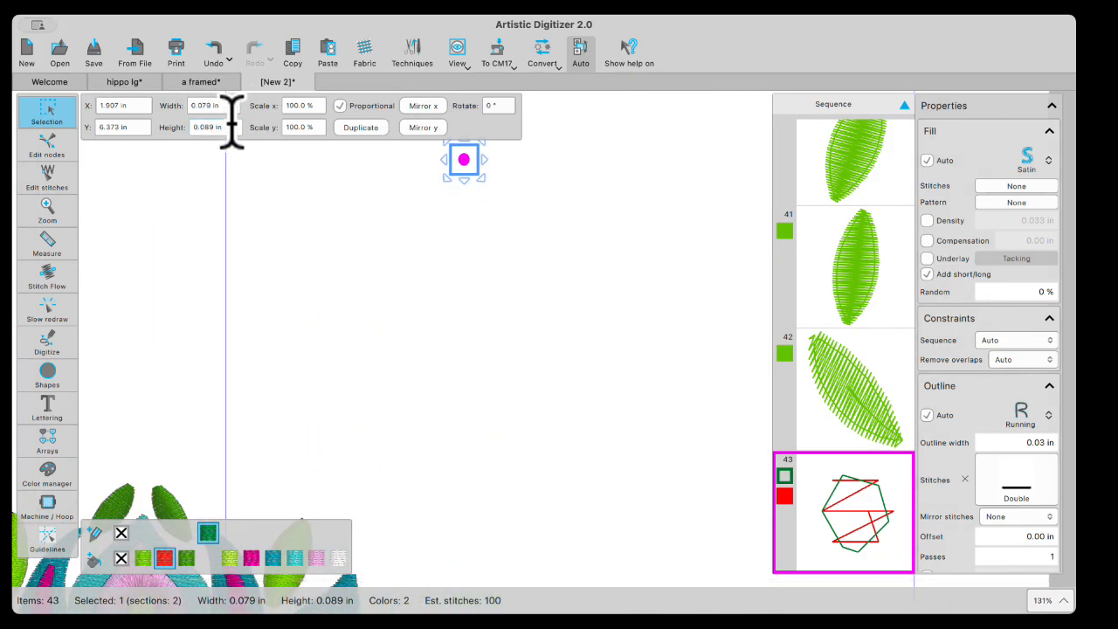
left_click(552, 180)
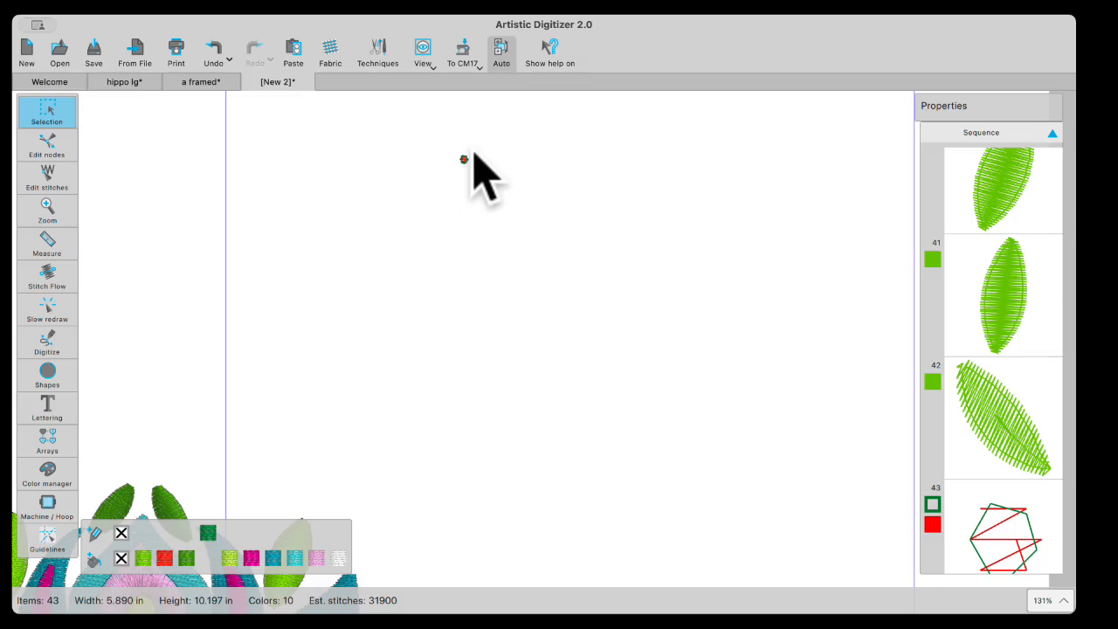
left_click(467, 162)
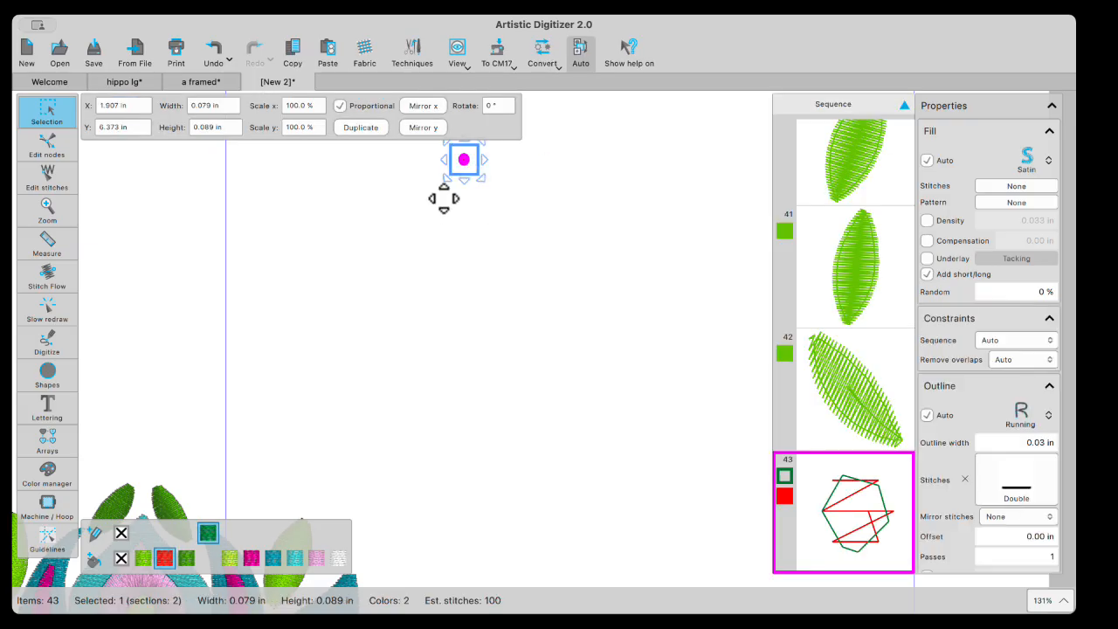
key("Delete")
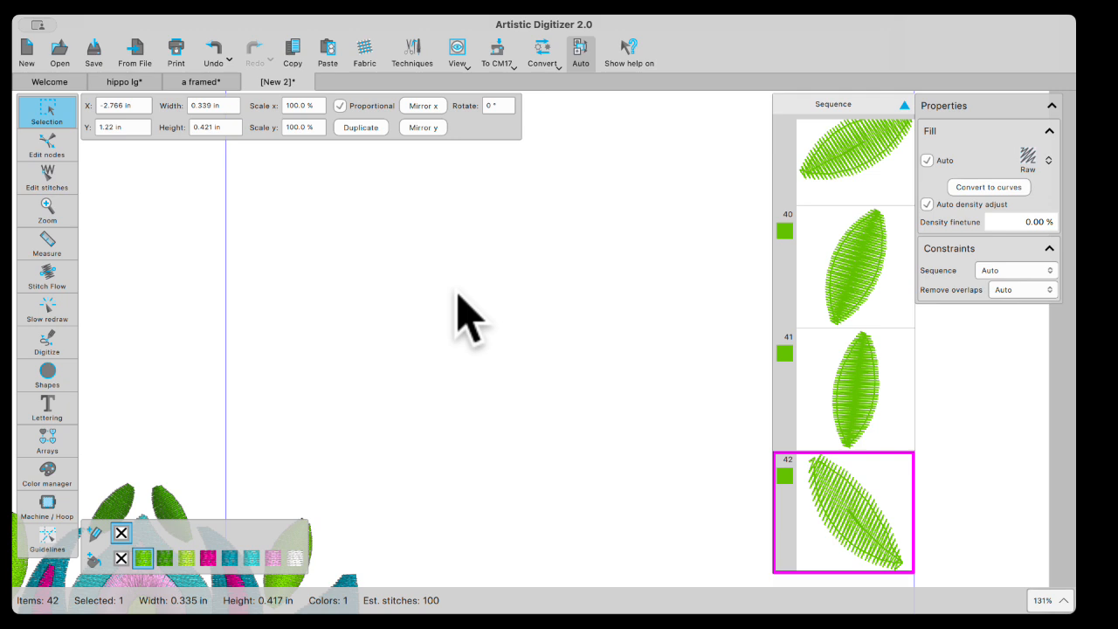
scroll(457, 387, "down", 5)
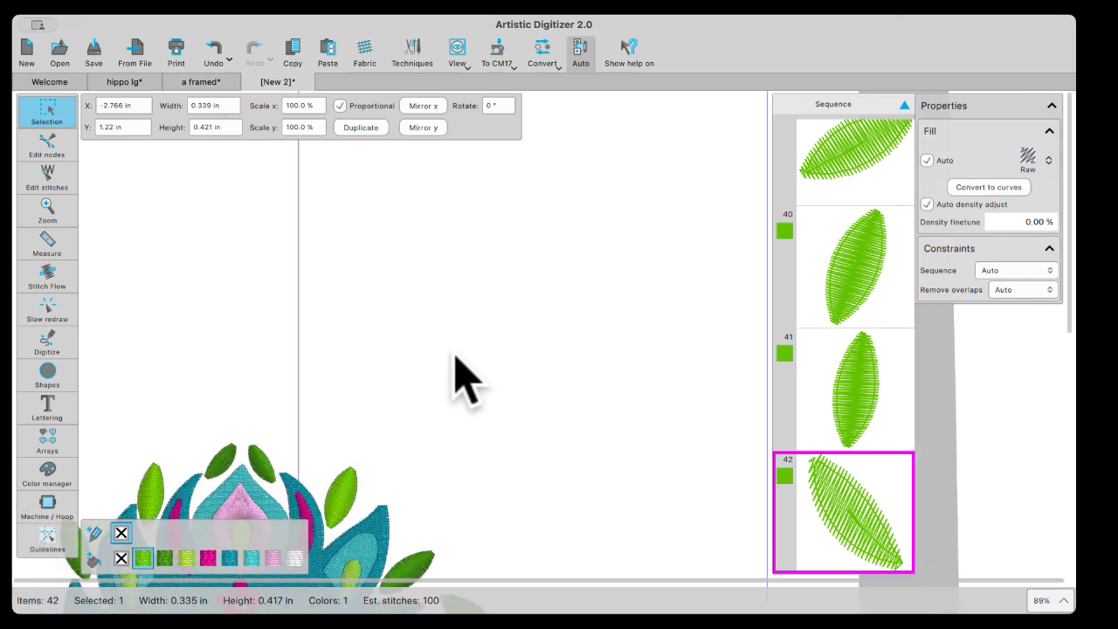
scroll(342, 466, "up", 2)
scroll(342, 467, "down", 5)
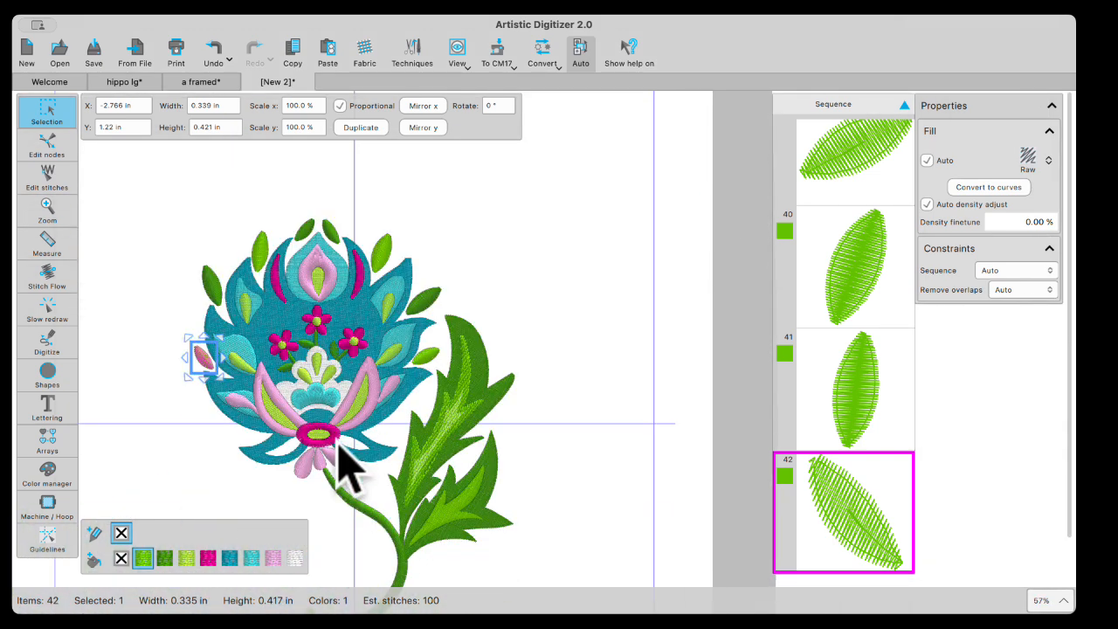
scroll(328, 421, "left", 2)
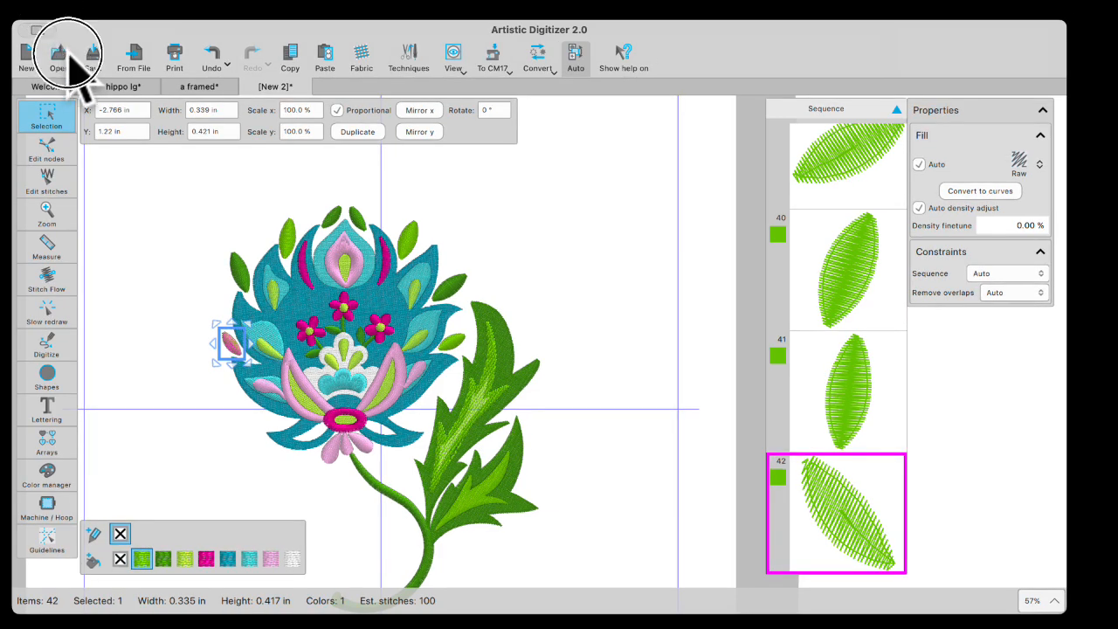
Step: Open the palette order preferences and make MARATHON POLYESTER the default thread palette
left_click(189, 143)
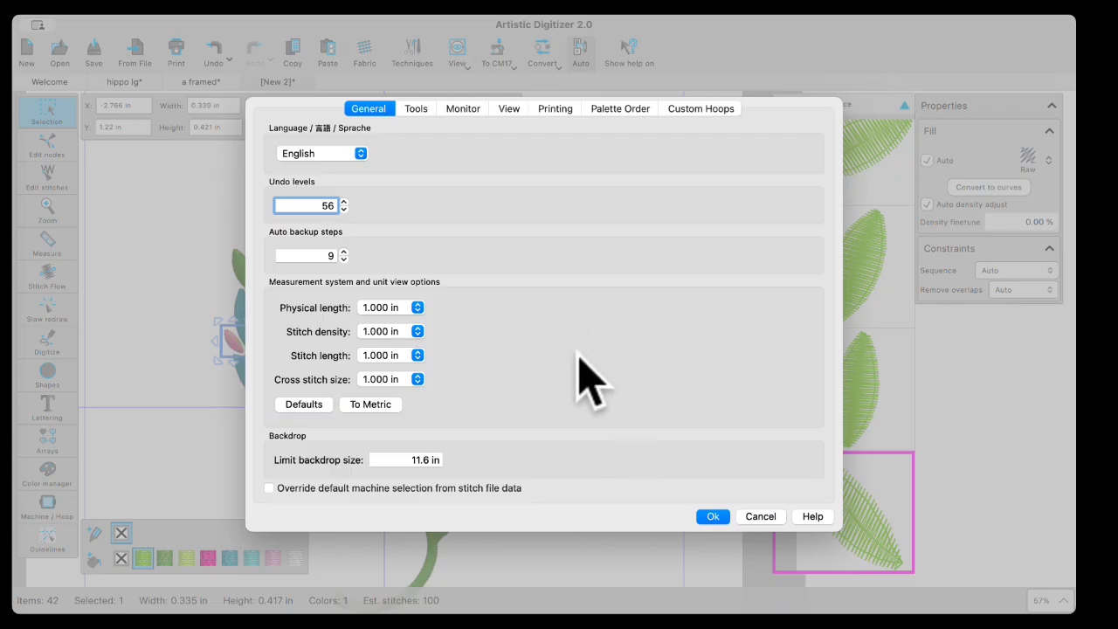
left_click(611, 114)
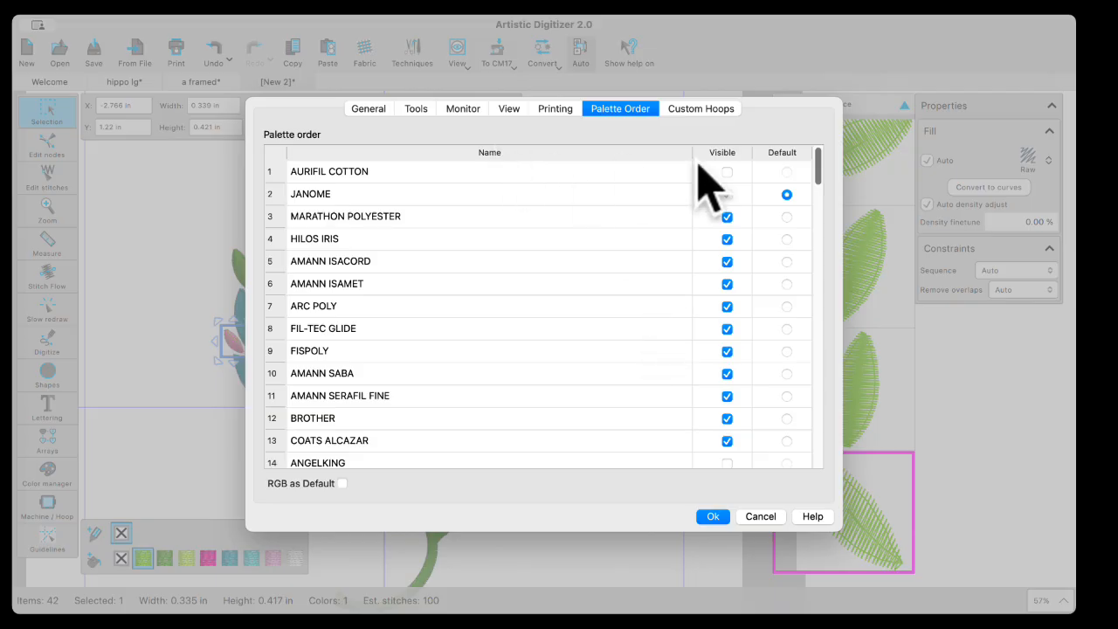
left_click(786, 194)
left_click(787, 216)
Step: Look through the list of thread palettes and which of them are marked visible
scroll(738, 437, "down", 9)
scroll(738, 445, "down", 2)
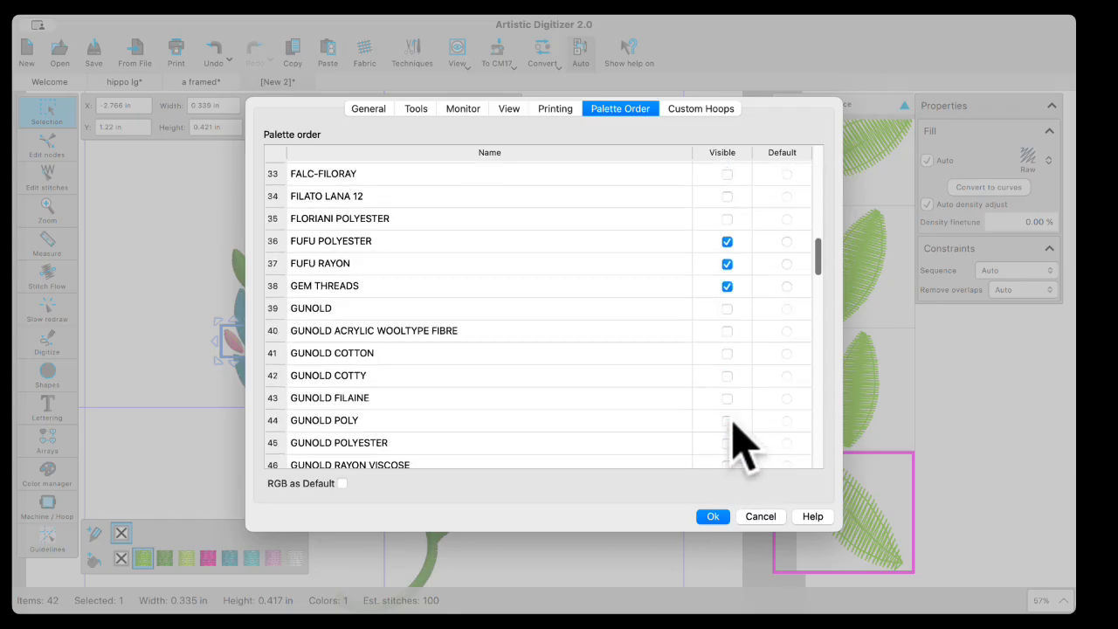
scroll(738, 446, "down", 4)
scroll(738, 437, "up", 12)
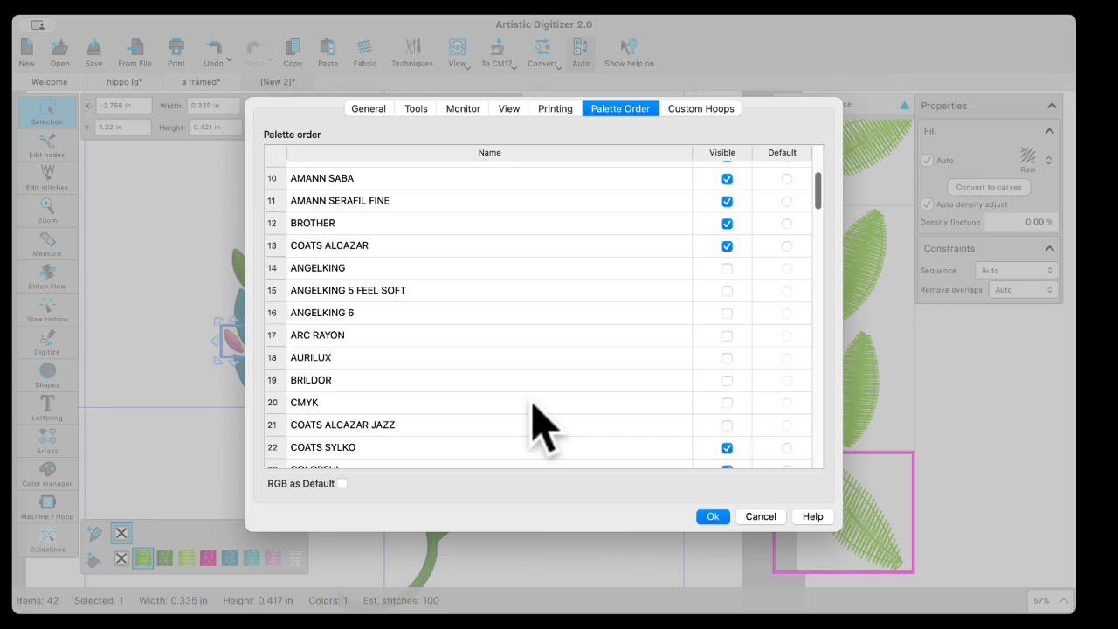
scroll(574, 337, "down", 10)
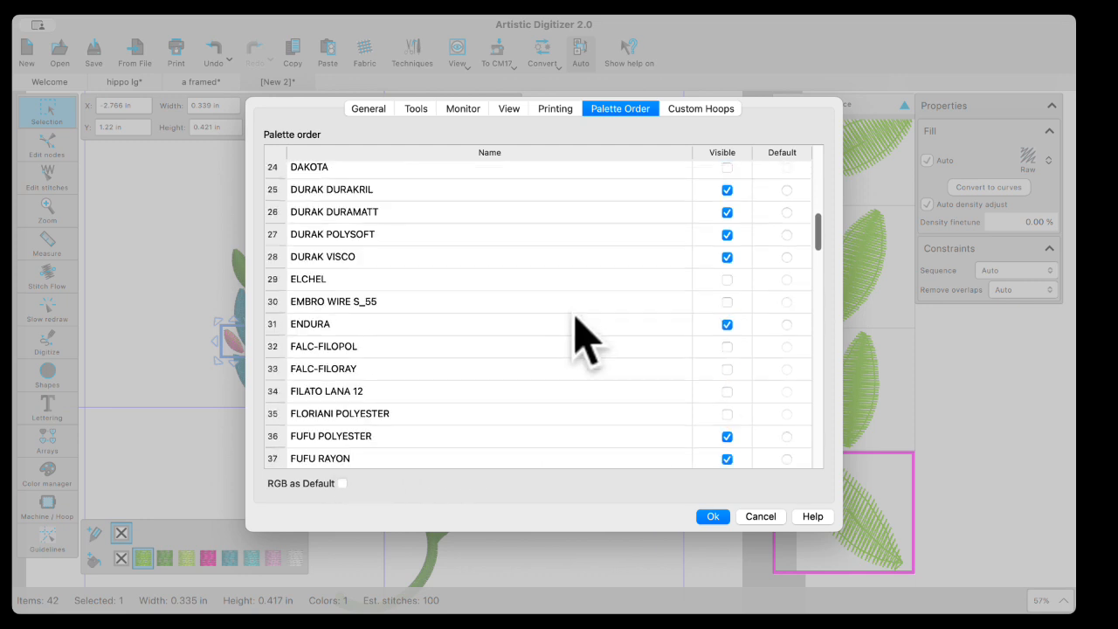
scroll(581, 337, "up", 5)
scroll(581, 332, "up", 5)
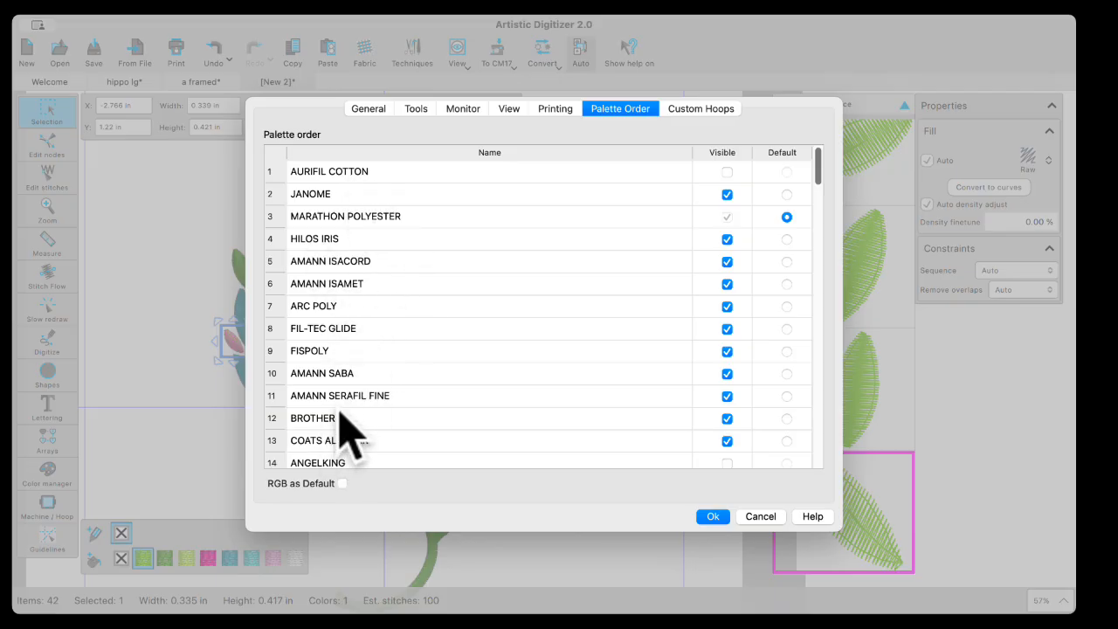
Step: Reorder the palettes with FIL-TEC GLIDE in row 4 and HILOS IRIS in row 9, and apply the preferences
left_click(342, 330)
left_click_drag(358, 331, 384, 354)
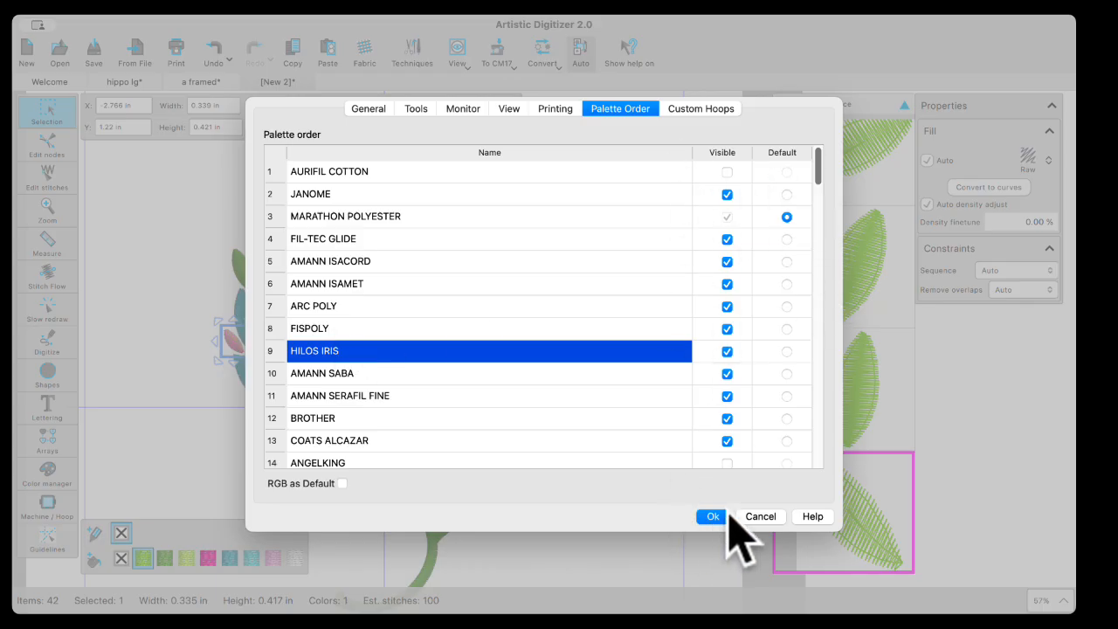
left_click(712, 517)
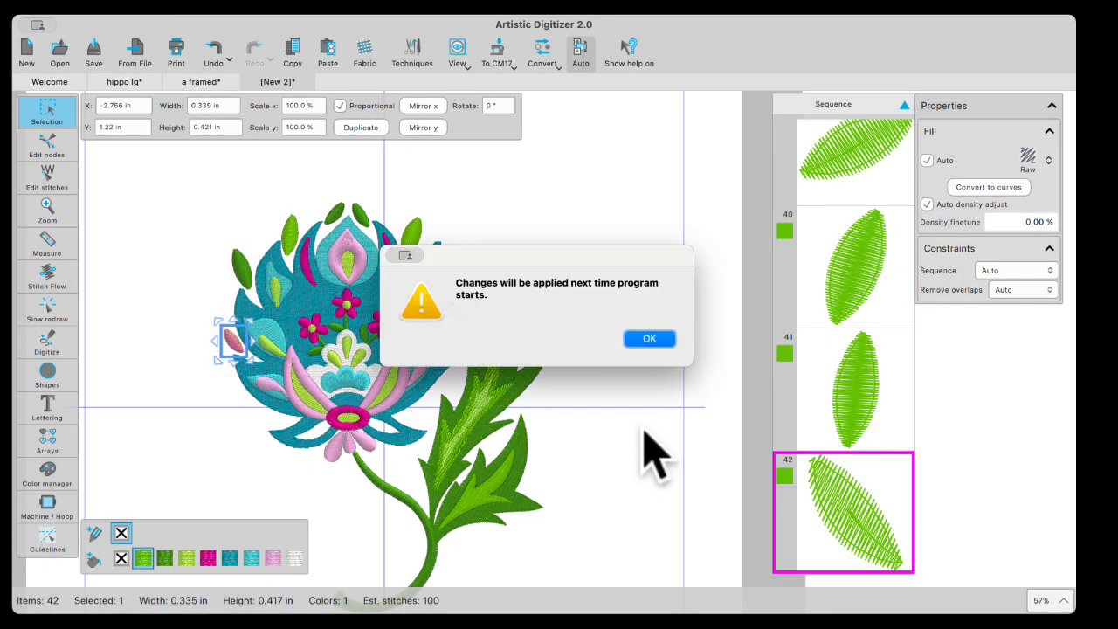
left_click(649, 340)
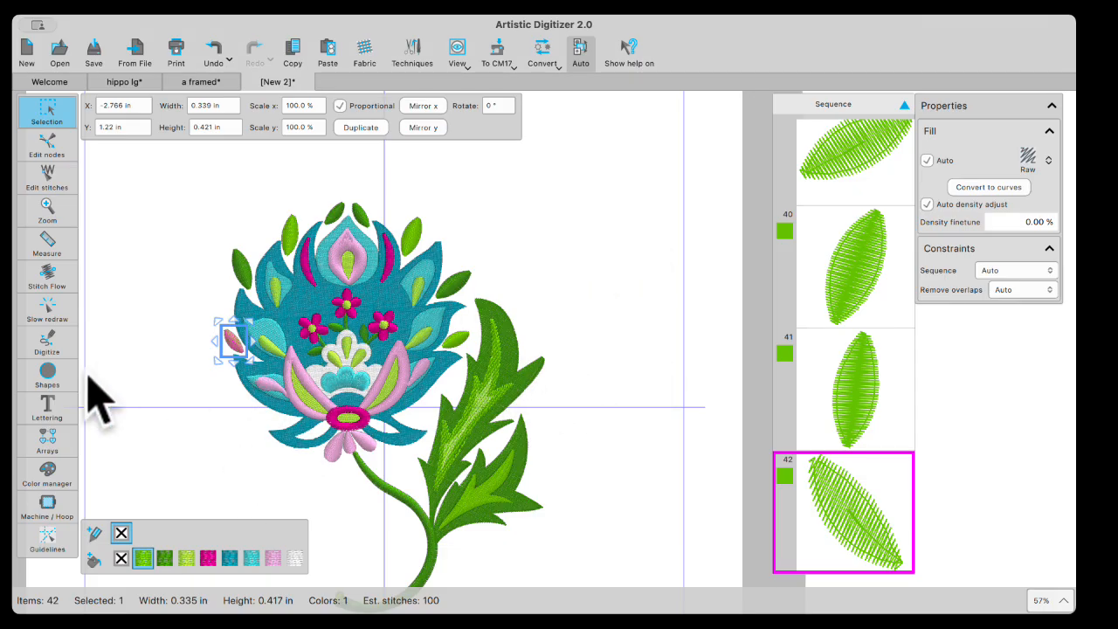
Step: Check the thread brand of the design's colors and select the entire flower design
left_click(168, 325)
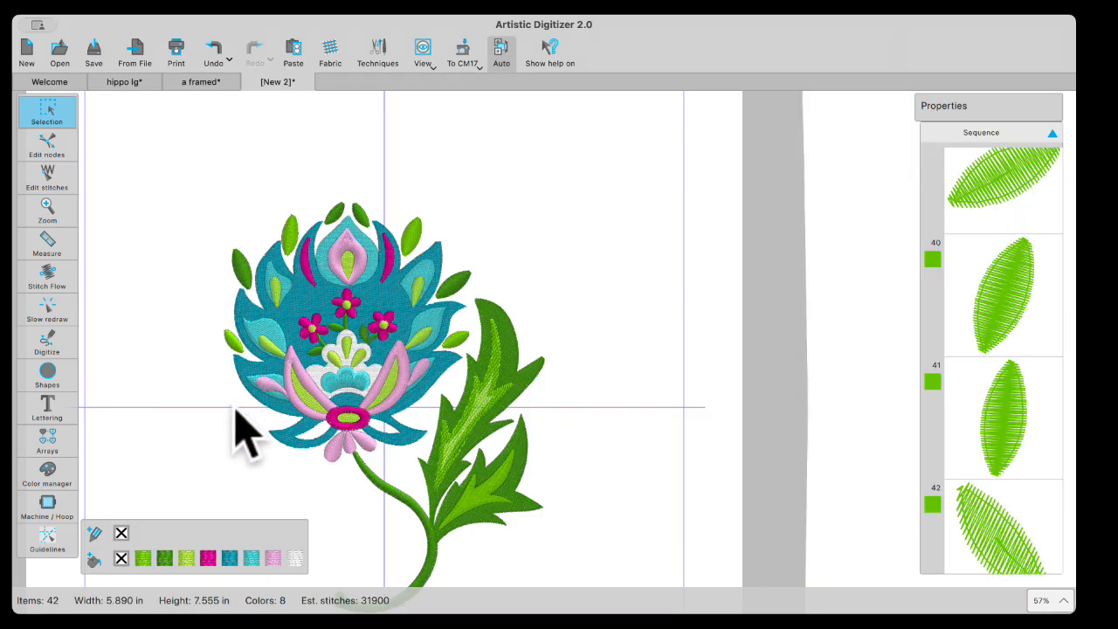
scroll(245, 406, "down", 5)
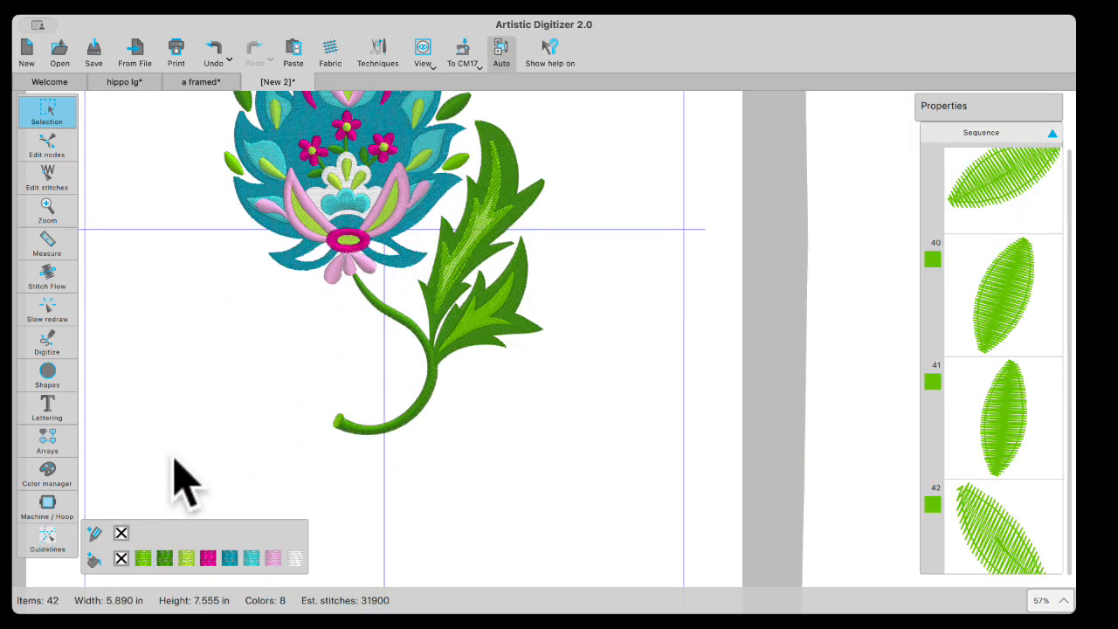
scroll(279, 404, "up", 1)
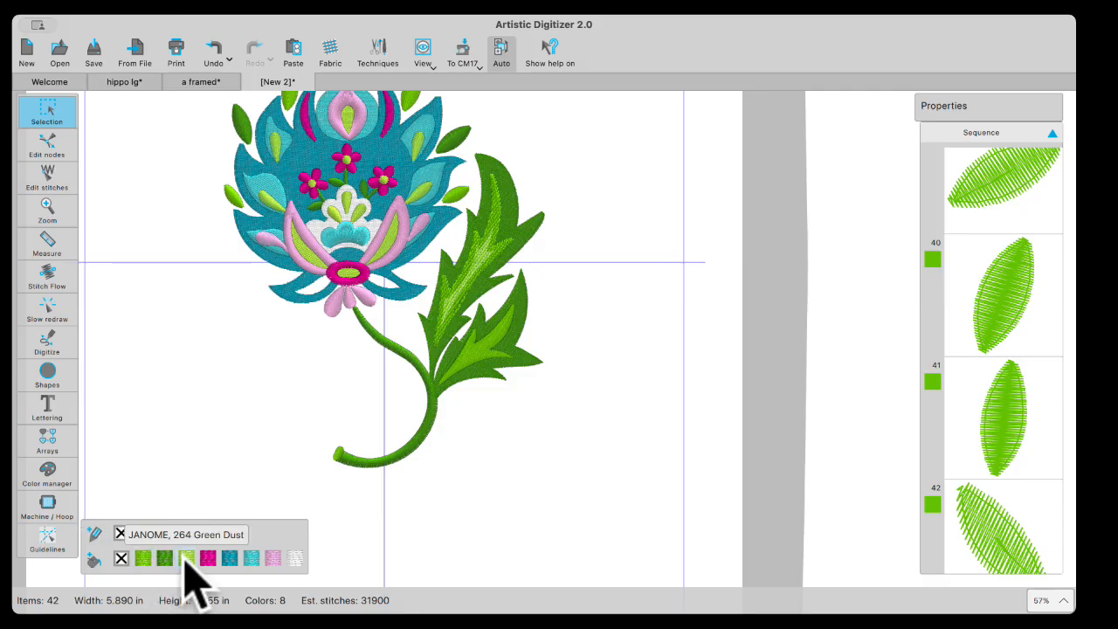
scroll(284, 415, "down", 1)
scroll(284, 415, "down", 1)
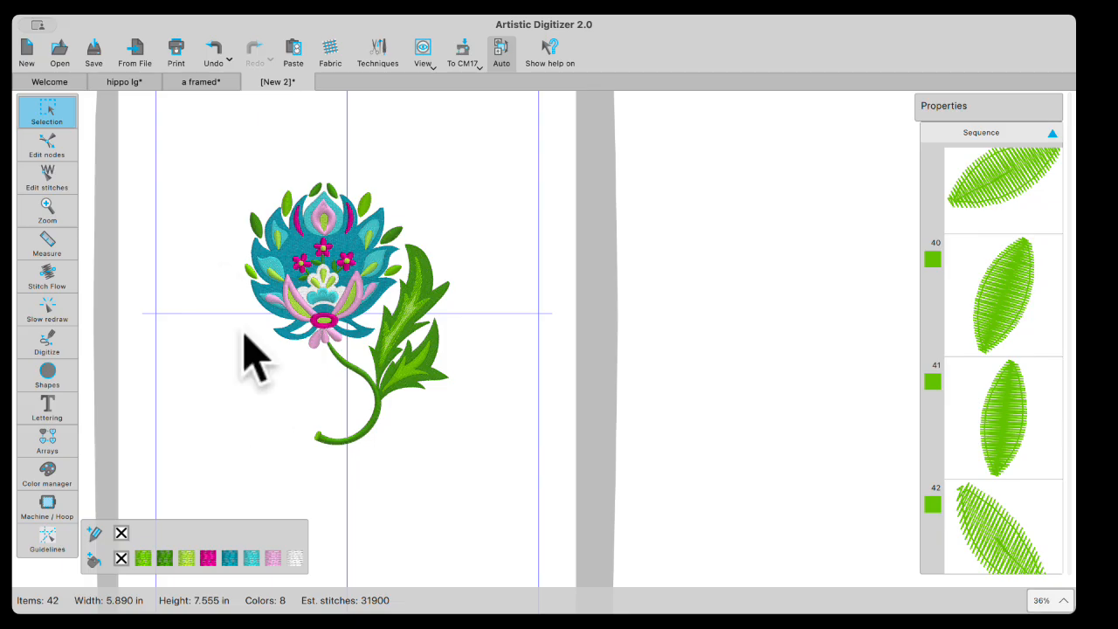
left_click_drag(204, 151, 494, 504)
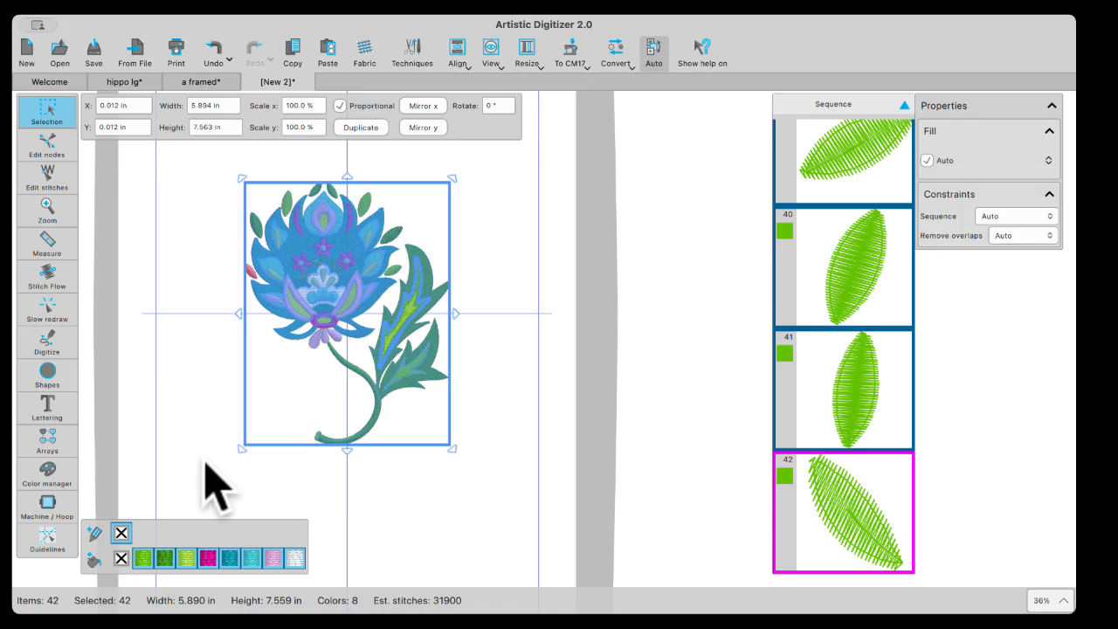
Step: Convert all colors of the flower design to the FIL-TEC GLIDE thread palette and deselect the design
left_click(53, 489)
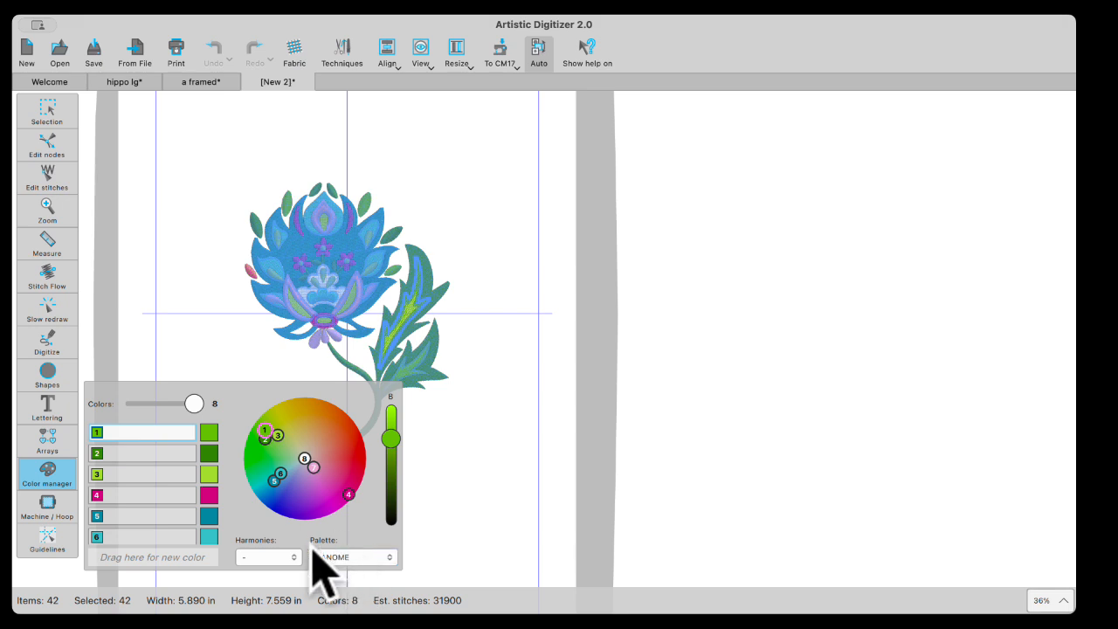
left_click(389, 561)
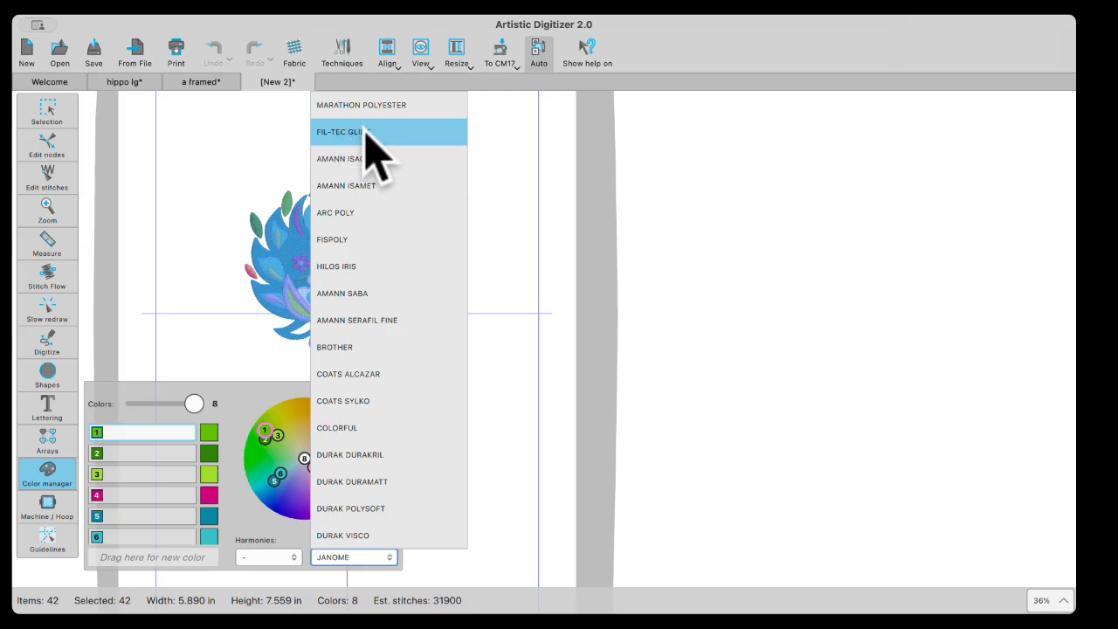
scroll(387, 150, "down", 1)
scroll(387, 150, "up", 3)
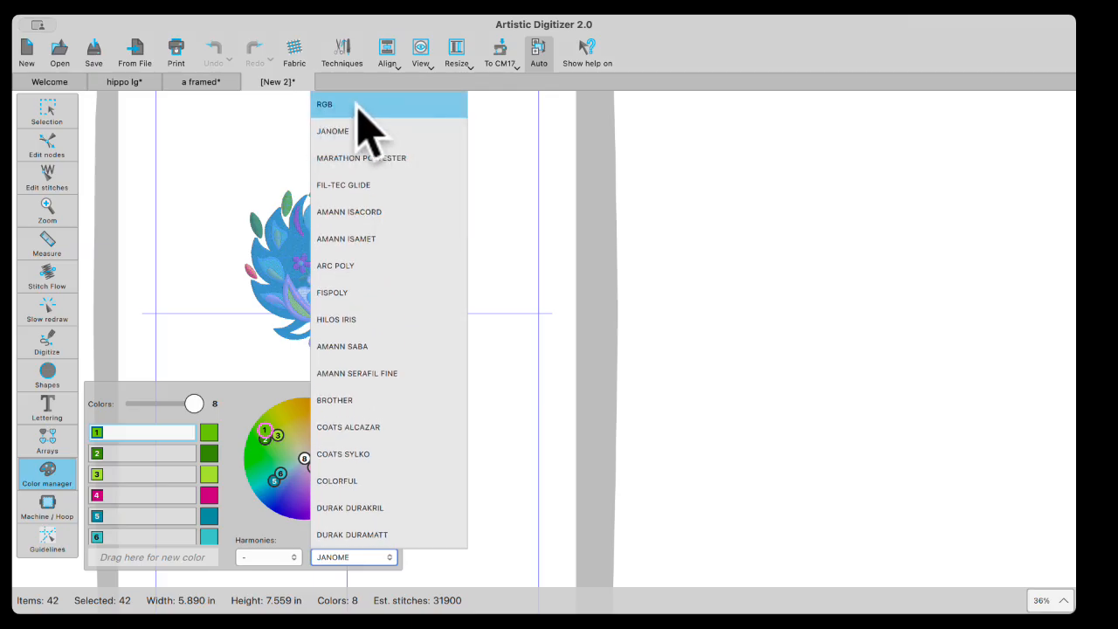
left_click(358, 186)
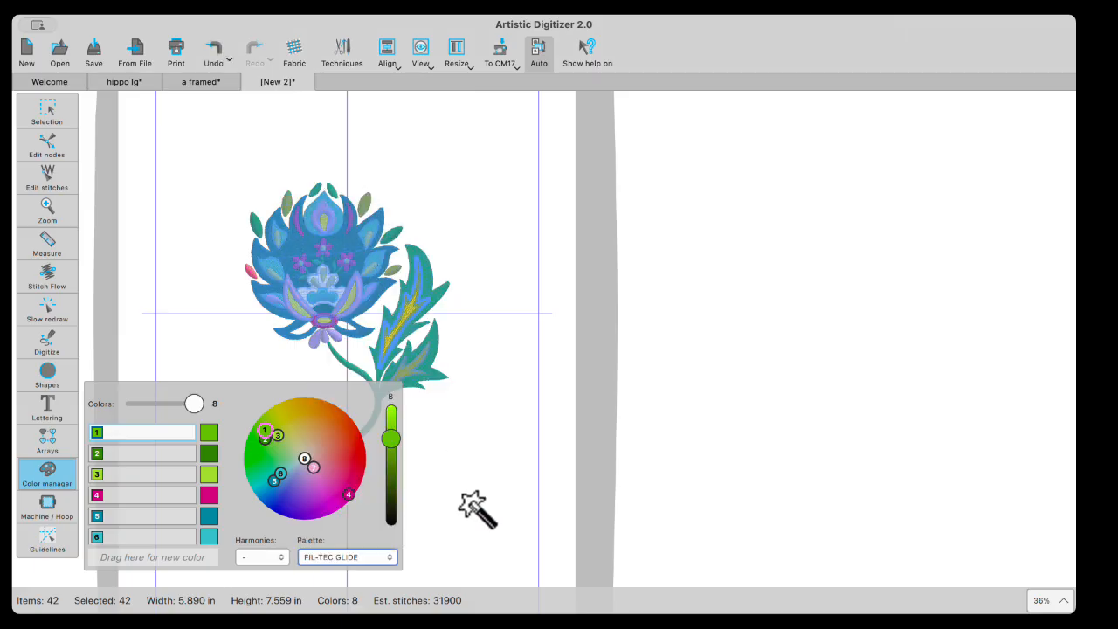
left_click(48, 111)
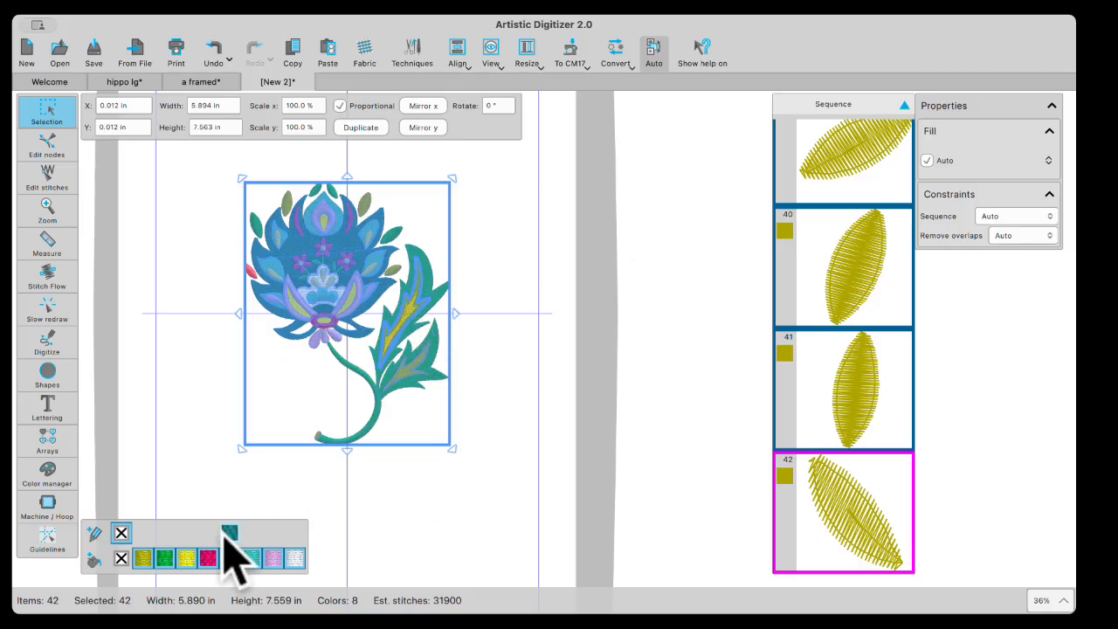
left_click(186, 441)
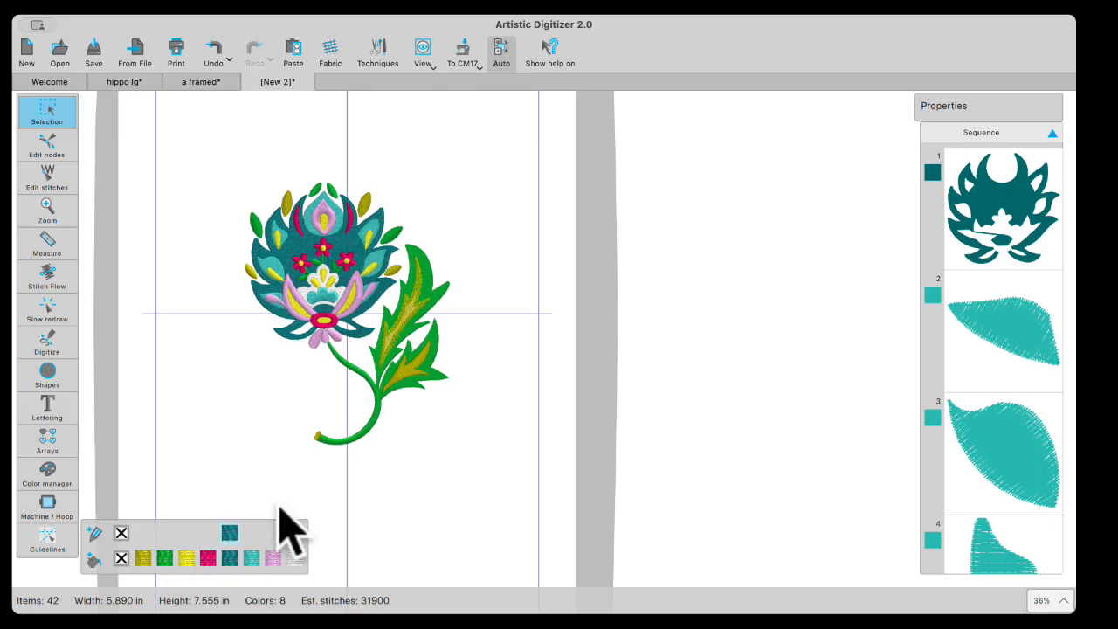
Step: Open the fill color of the large leaf-and-stem shape and switch its thread palette to JANOME
scroll(351, 363, "up", 3)
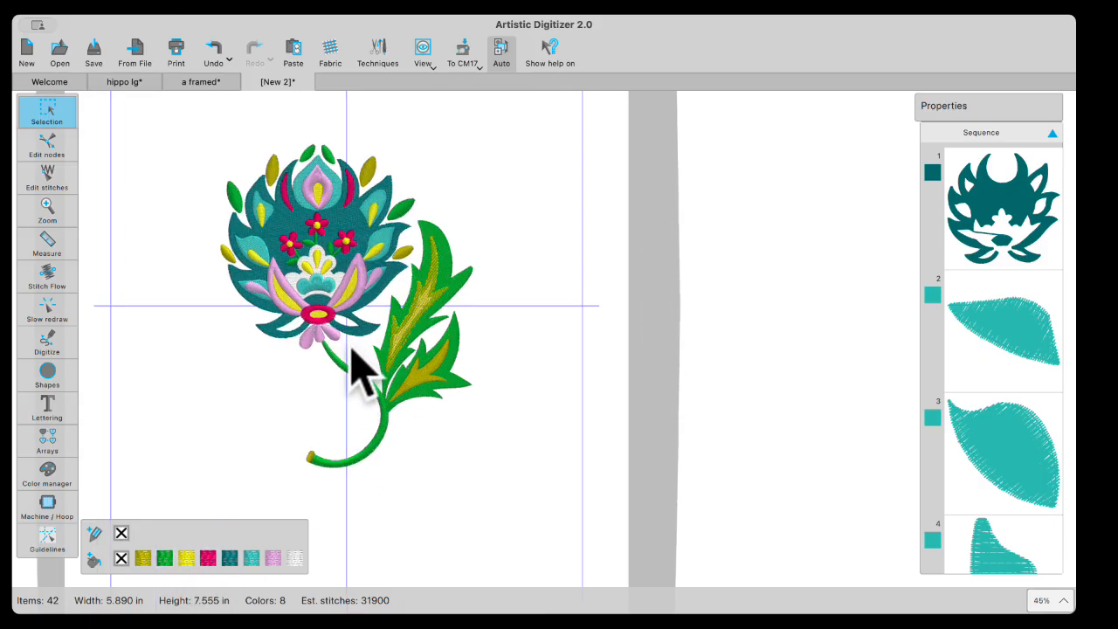
left_click(479, 249)
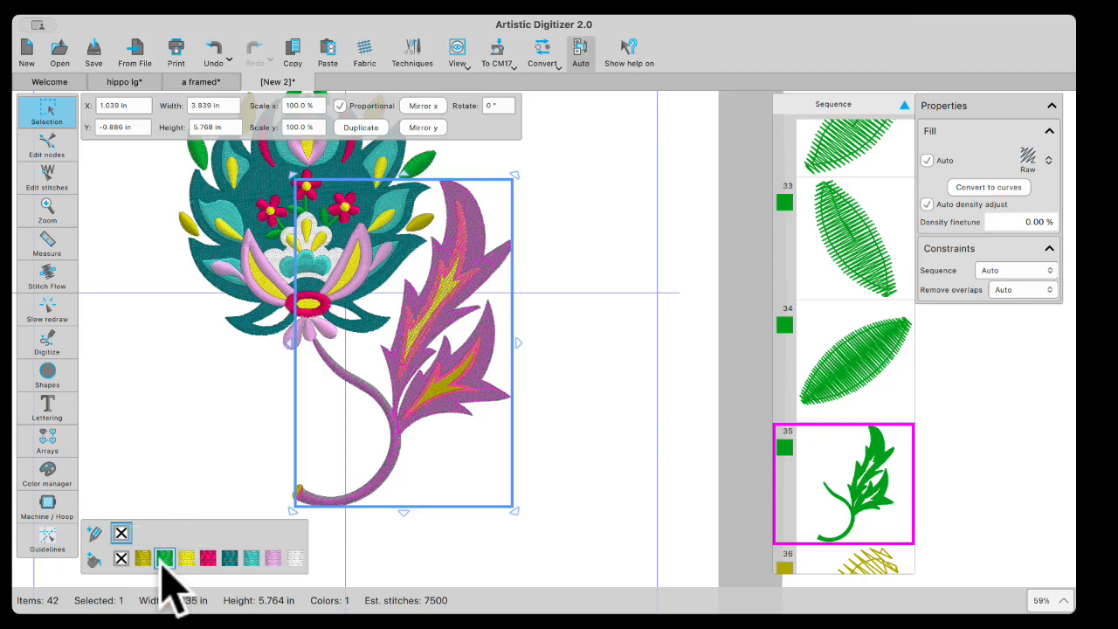
left_click(94, 557)
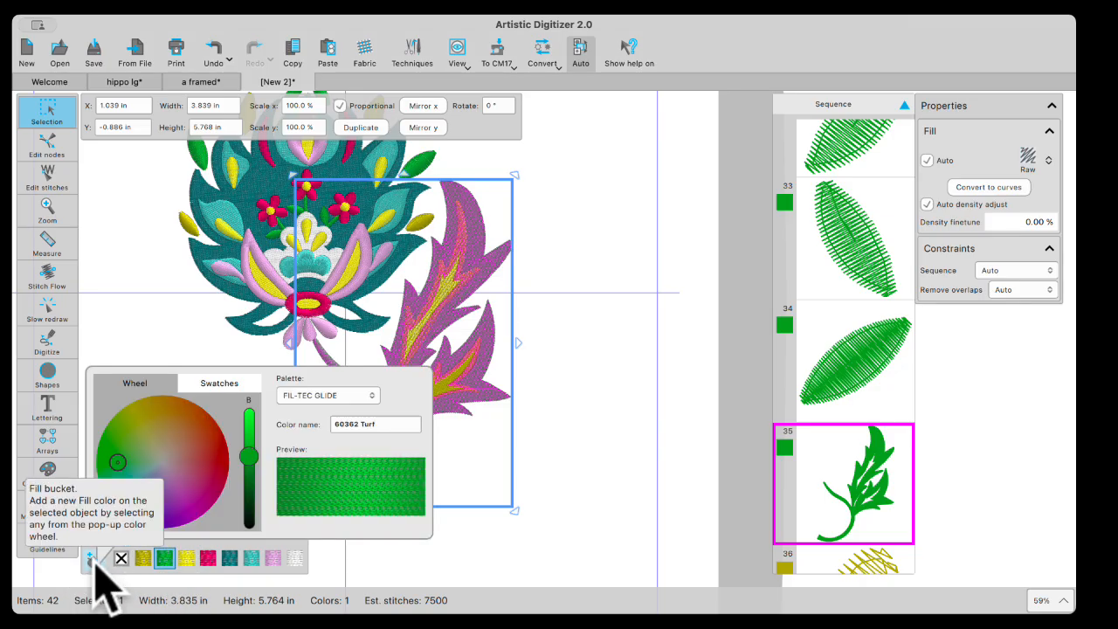
left_click(374, 394)
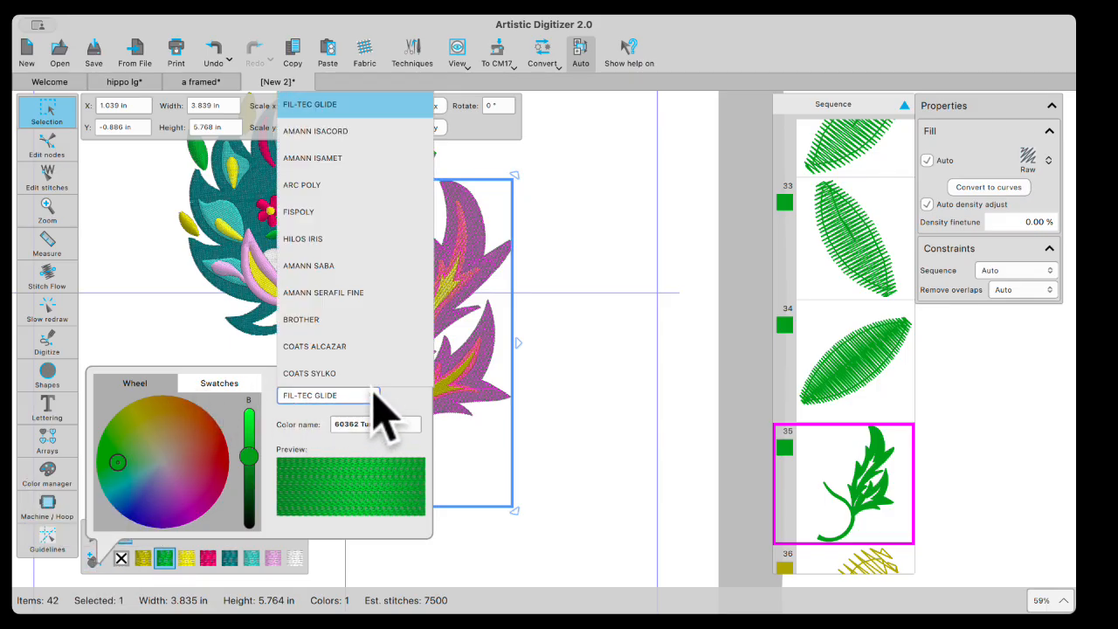
scroll(357, 154, "down", 3)
scroll(361, 155, "up", 6)
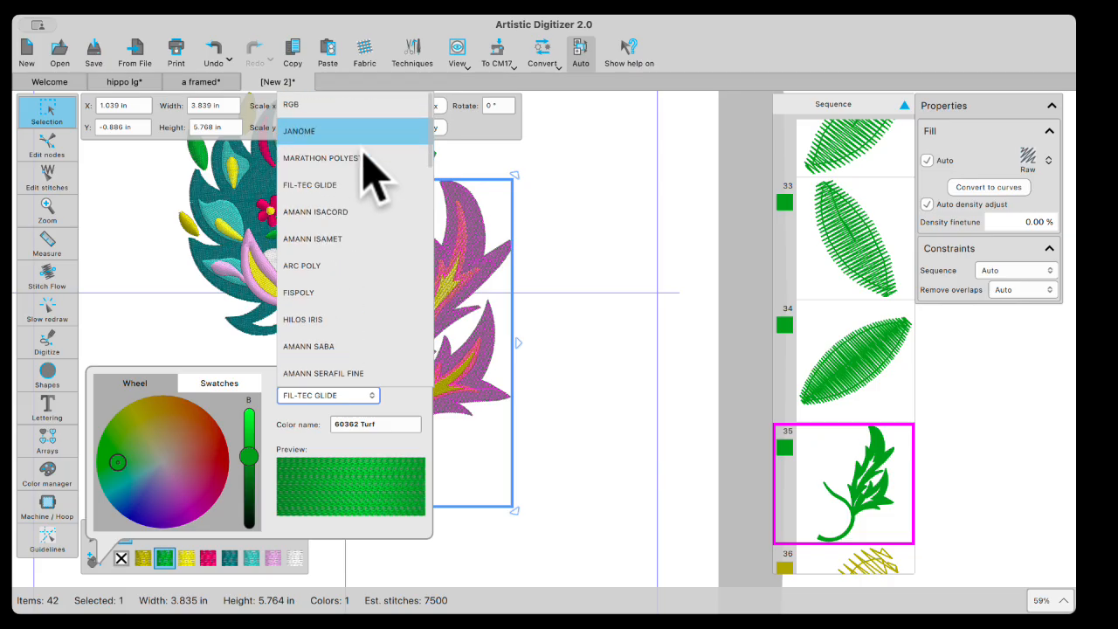
left_click(325, 131)
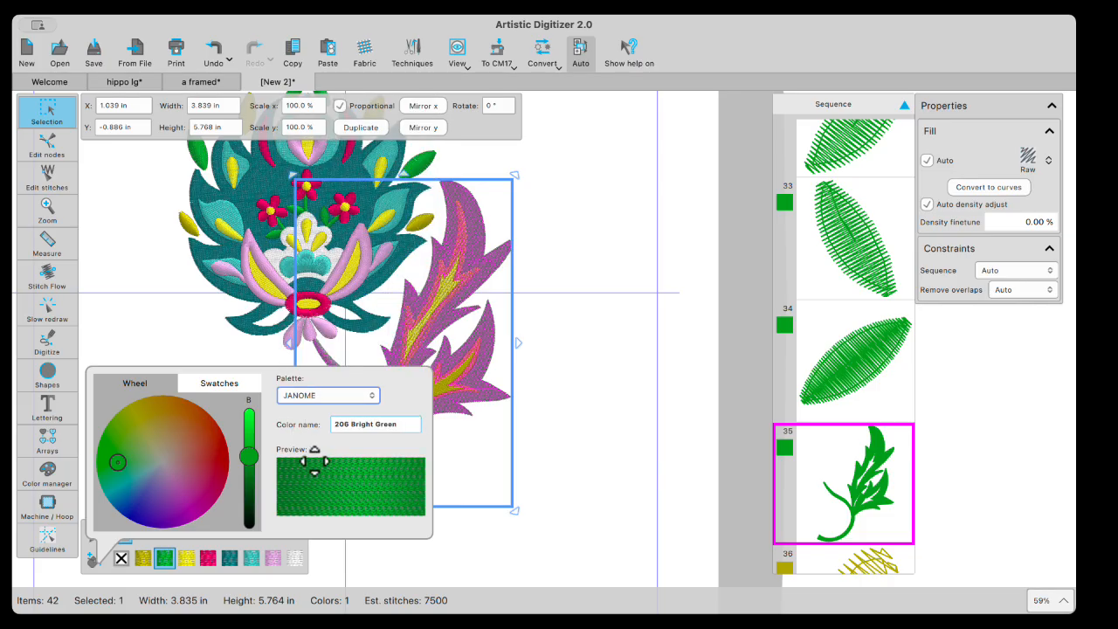
Step: Recolor the leaf-and-stem shape with the swatch 264 Green Dust and deselect it
left_click(235, 387)
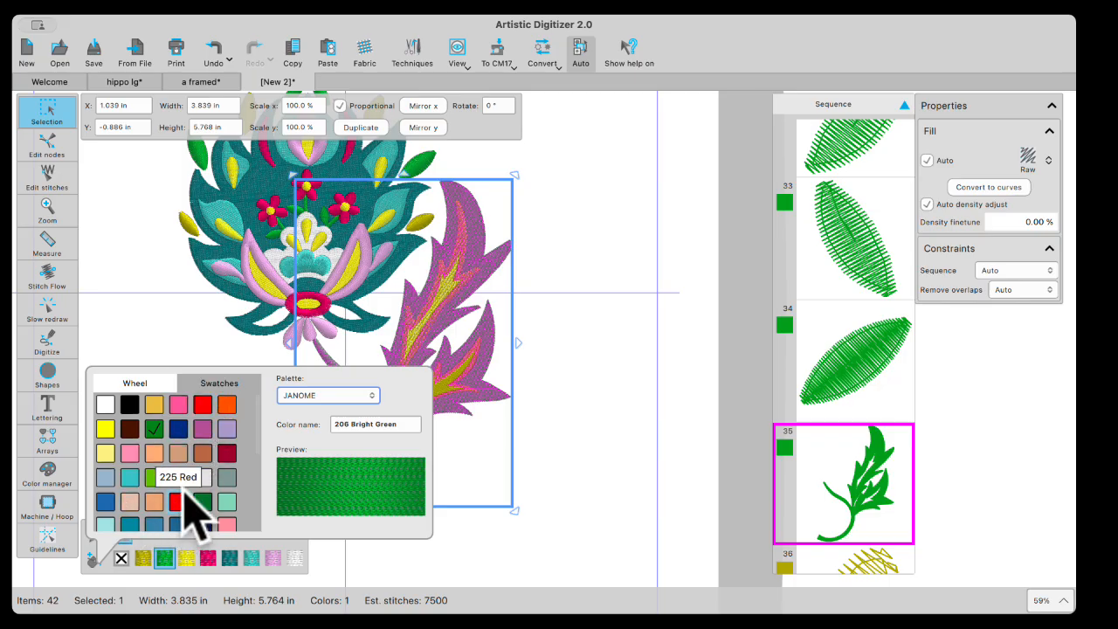
scroll(197, 502, "down", 5)
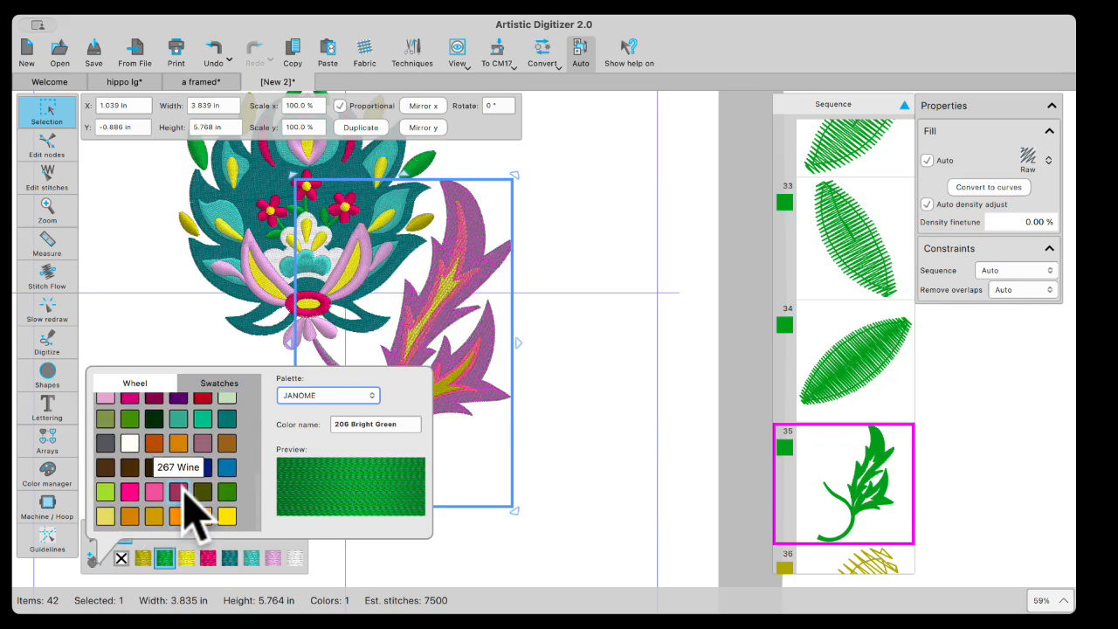
left_click(105, 495)
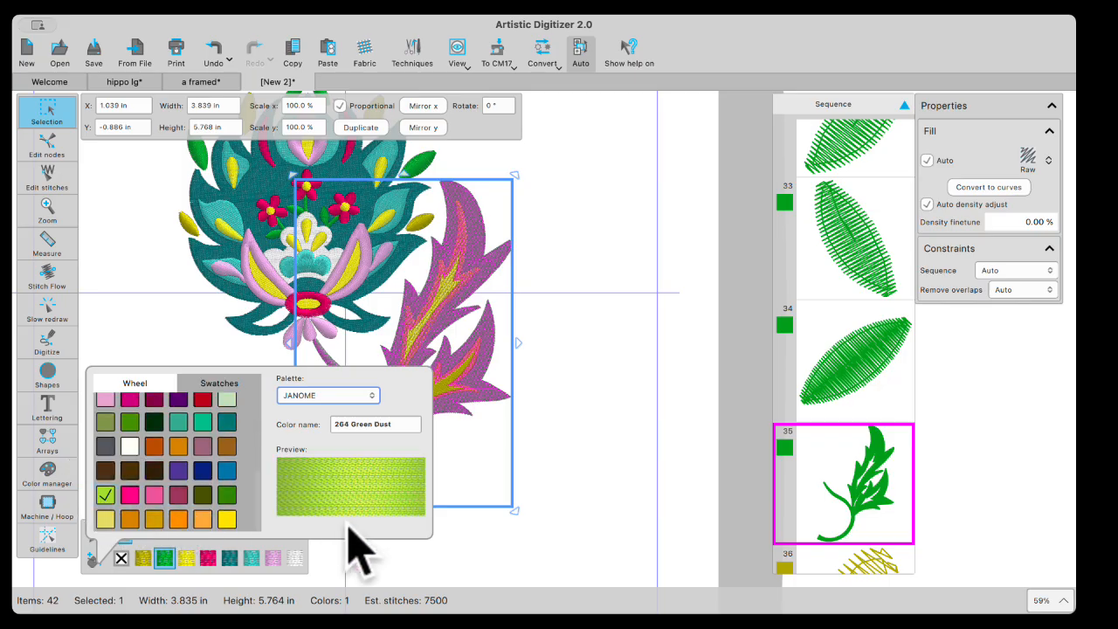
left_click(469, 570)
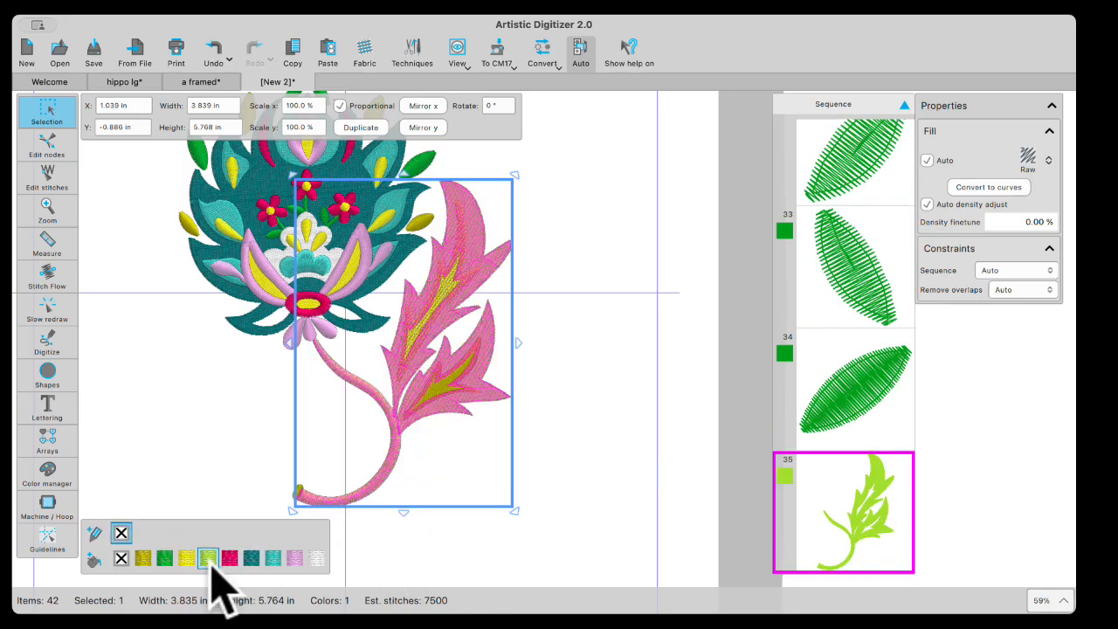
left_click(543, 427)
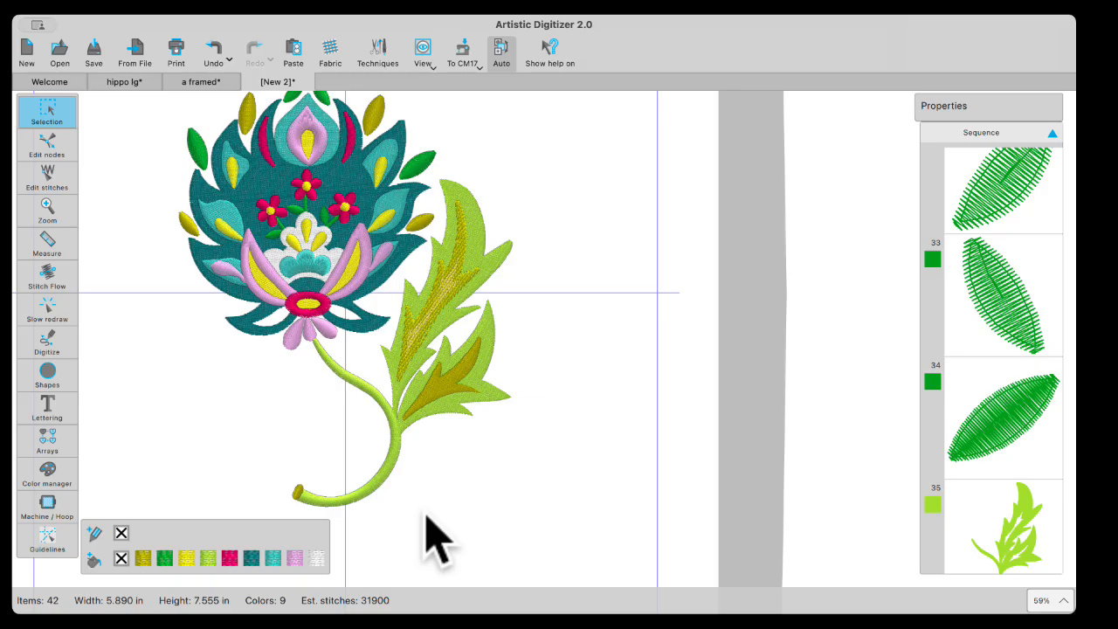
mouse_move(143, 558)
left_mouse_down()
mouse_move(136, 527)
mouse_move(137, 554)
left_mouse_up()
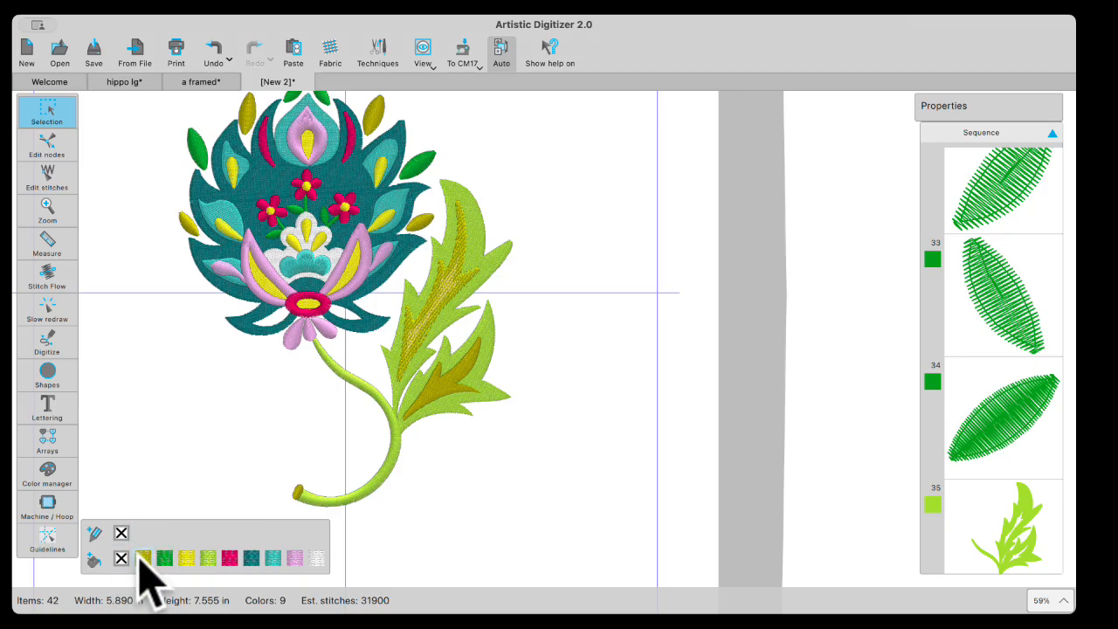
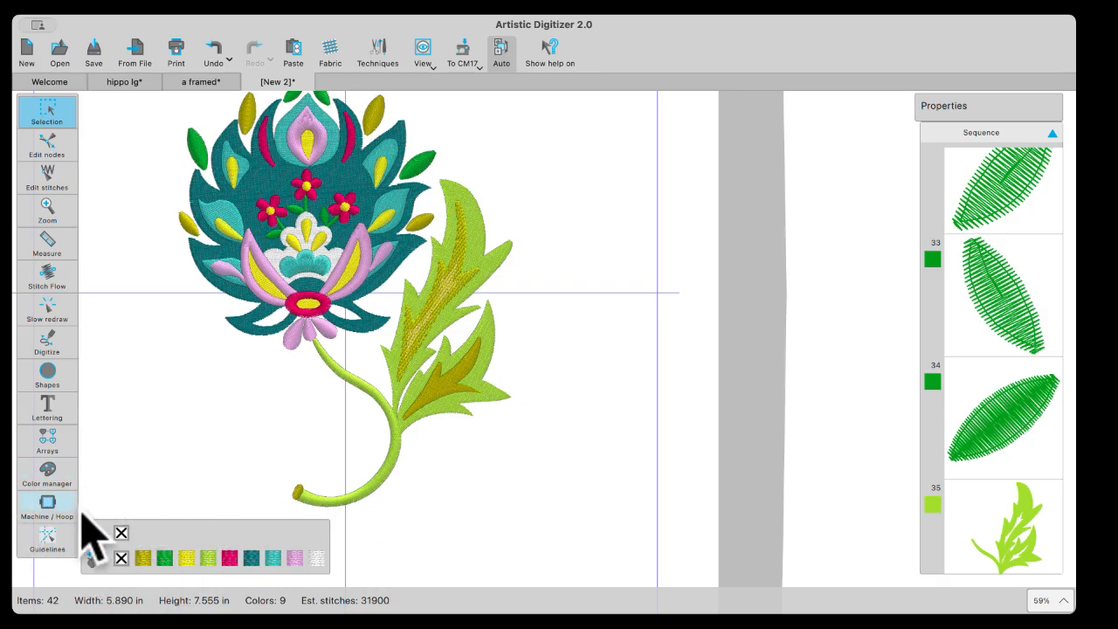
Step: Convert every color in the design, including the recolored leaf, to the AMANN ISACORD thread palette
left_click(49, 479)
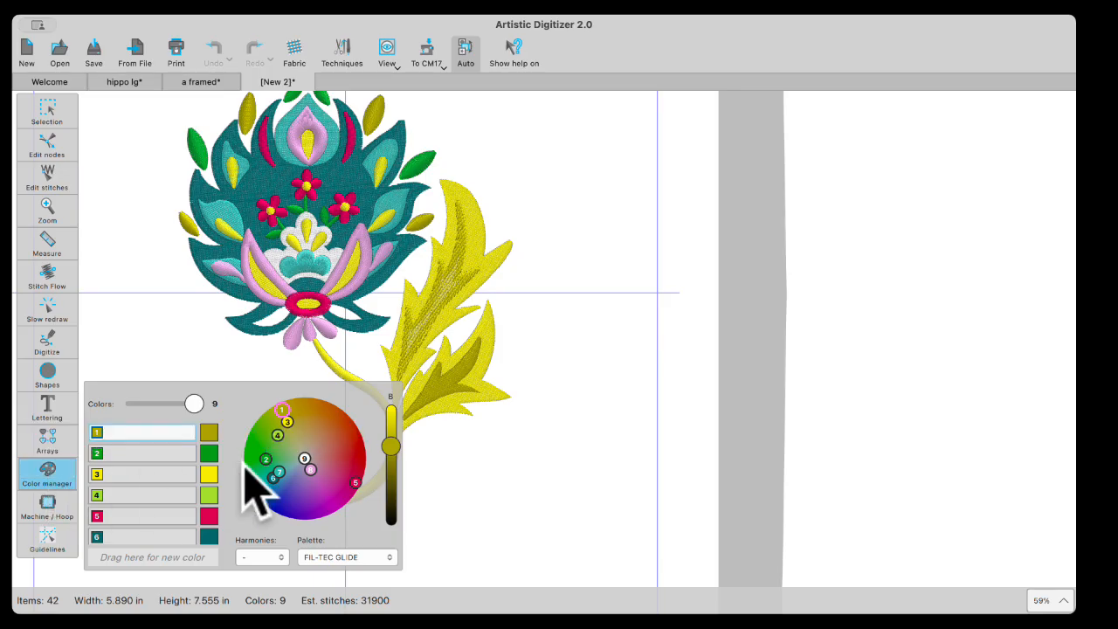
left_click(387, 558)
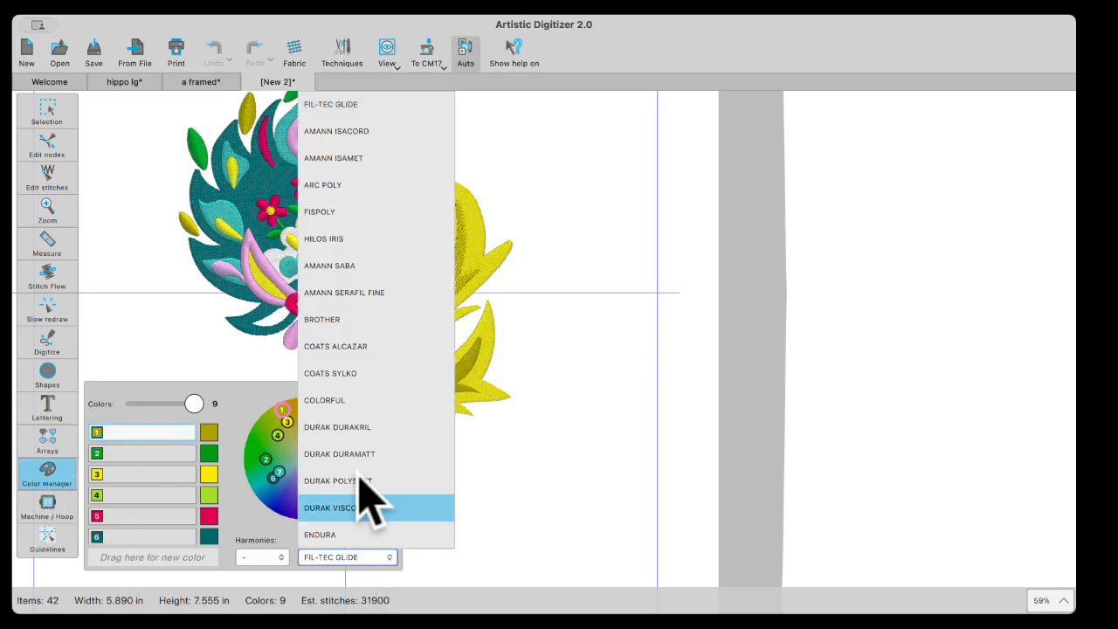
left_click(391, 131)
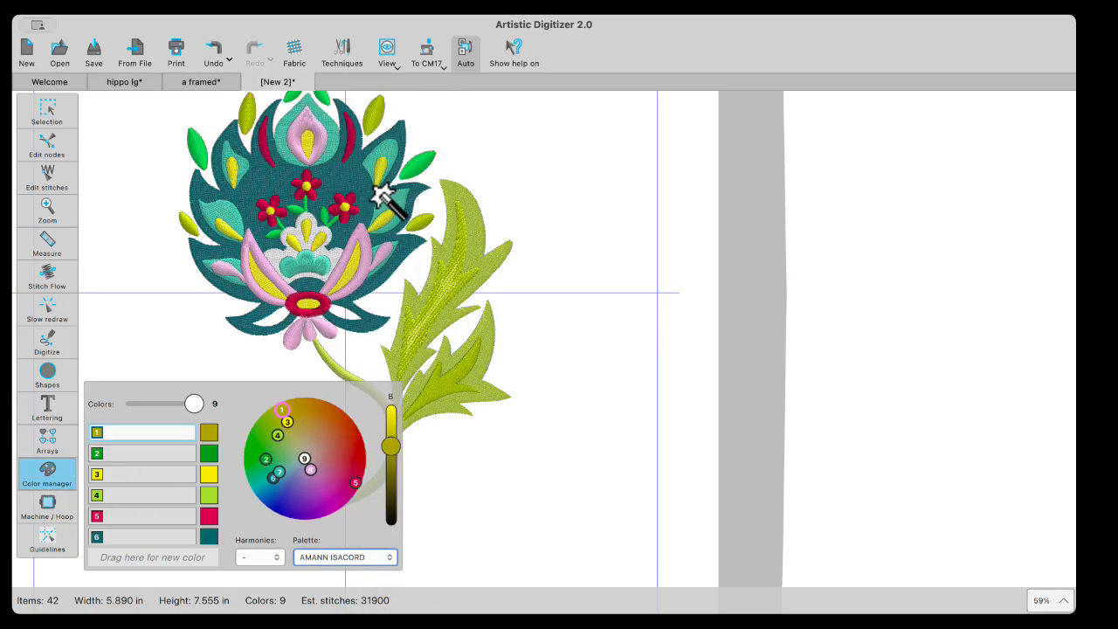
left_click(56, 111)
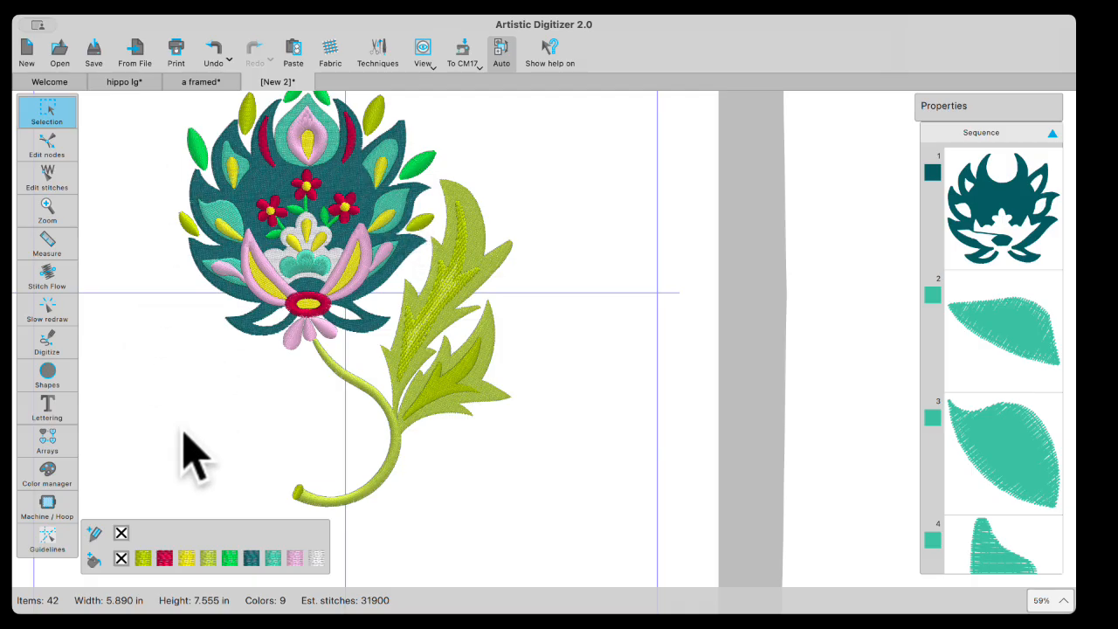
Step: Close the [New 2] flower design without saving and create a new blank design
left_click(251, 83)
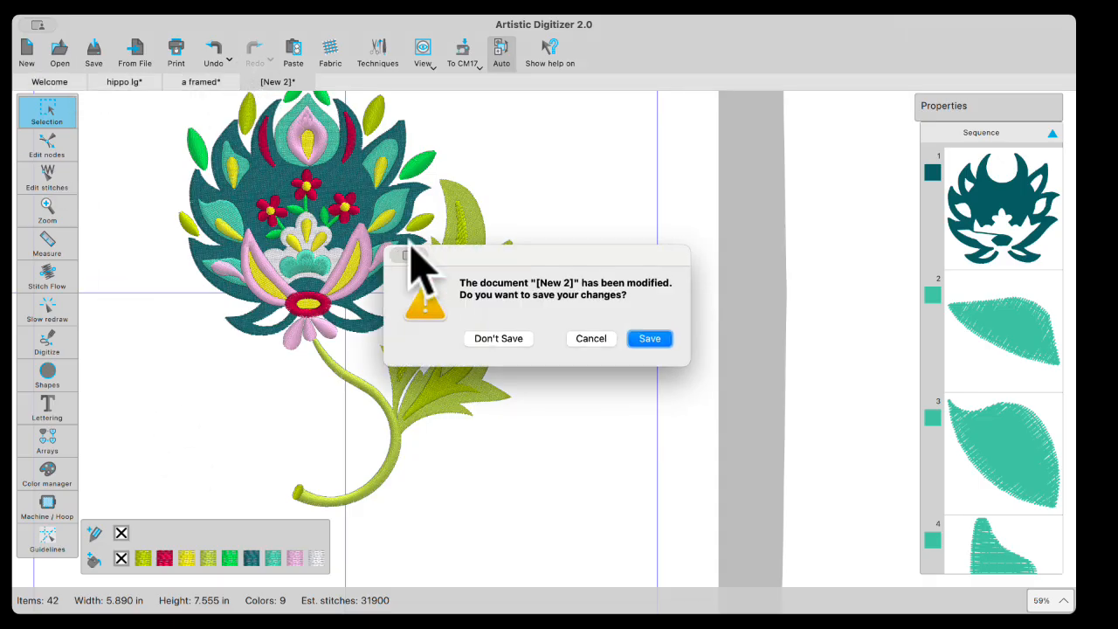
left_click(498, 338)
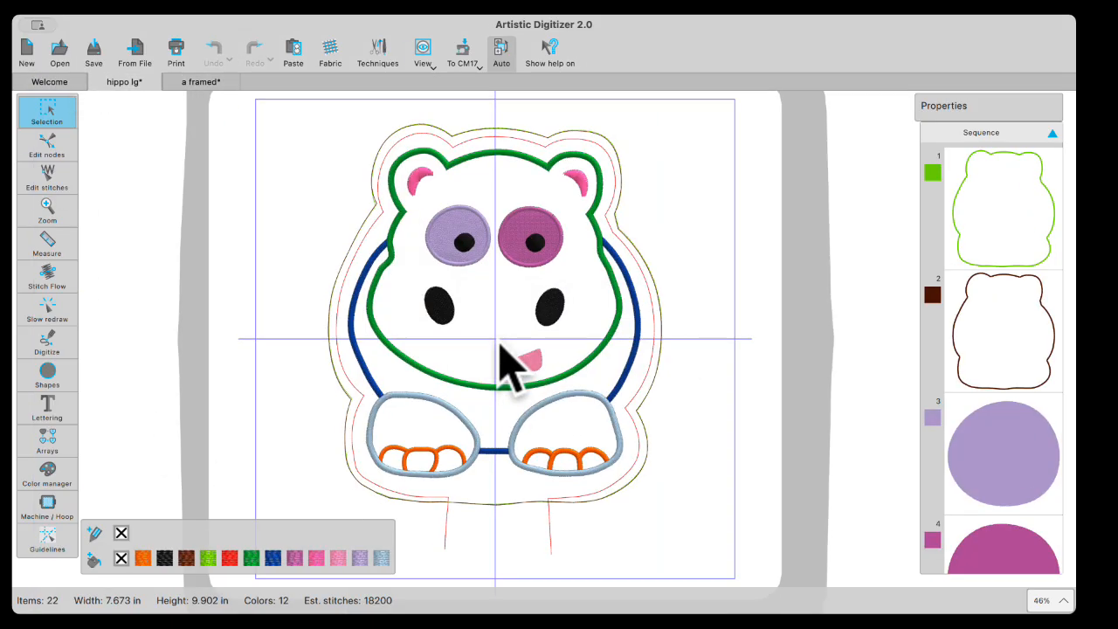
left_click(50, 82)
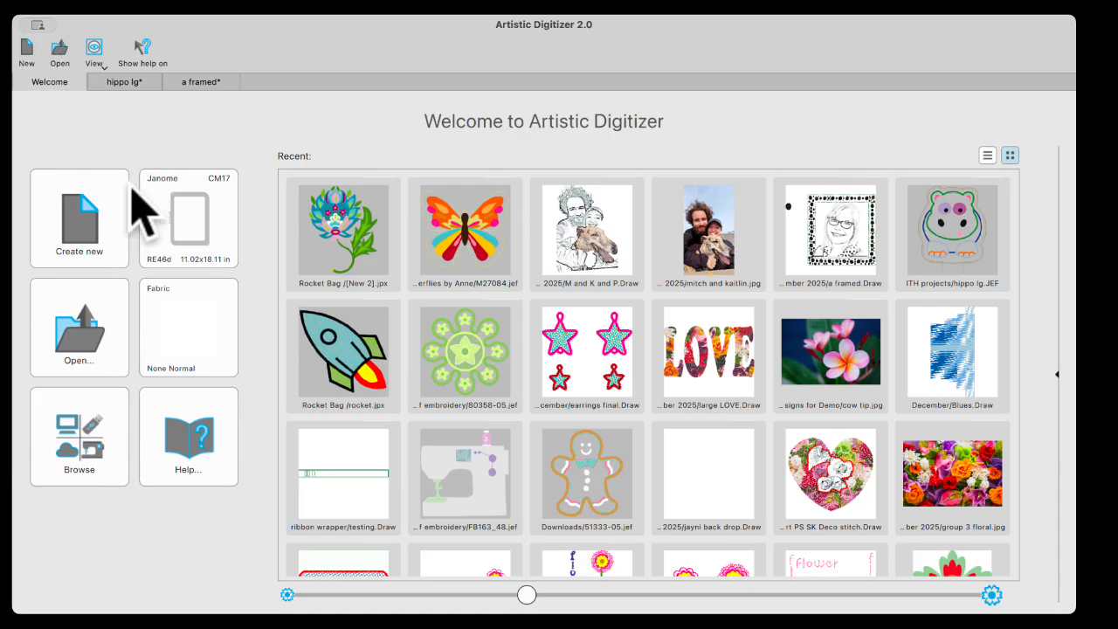
left_click(98, 245)
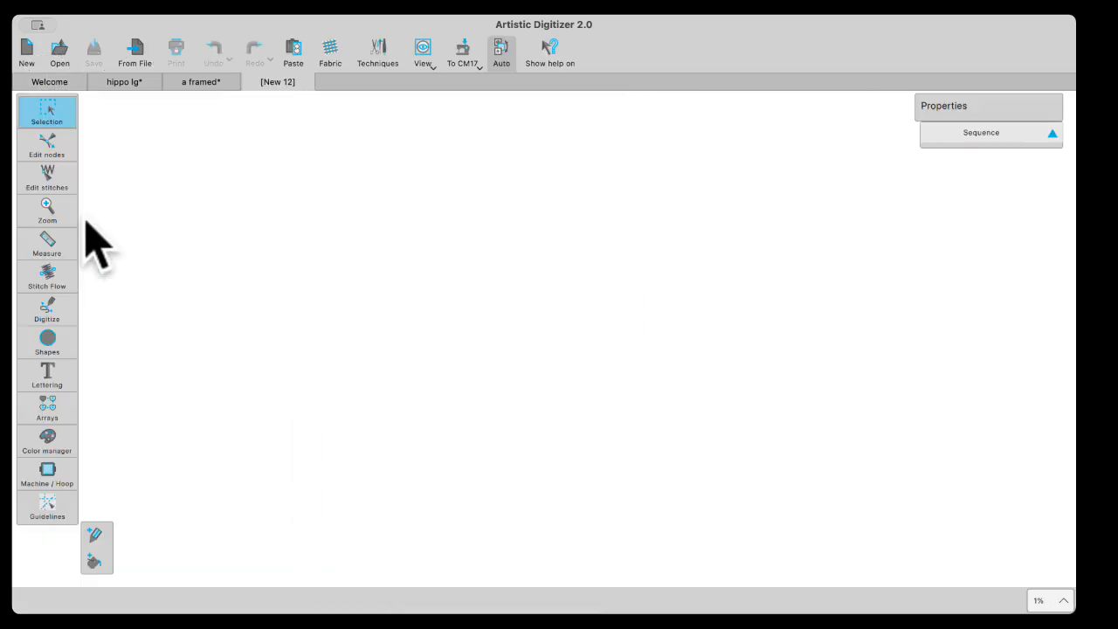
Step: Draw a filled ellipse about 6.27 in wide and 4.88 in high near the hoop's center and inspect its stitches
left_click(47, 342)
mouse_move(389, 236)
left_mouse_down()
mouse_move(512, 358)
mouse_move(559, 365)
left_mouse_up()
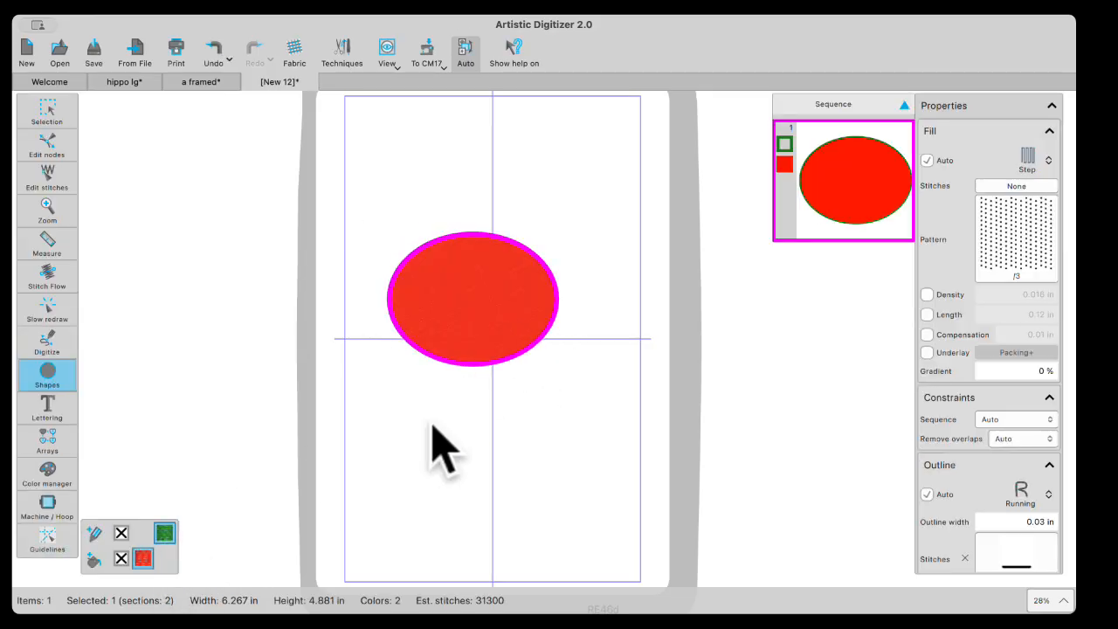
left_click(47, 109)
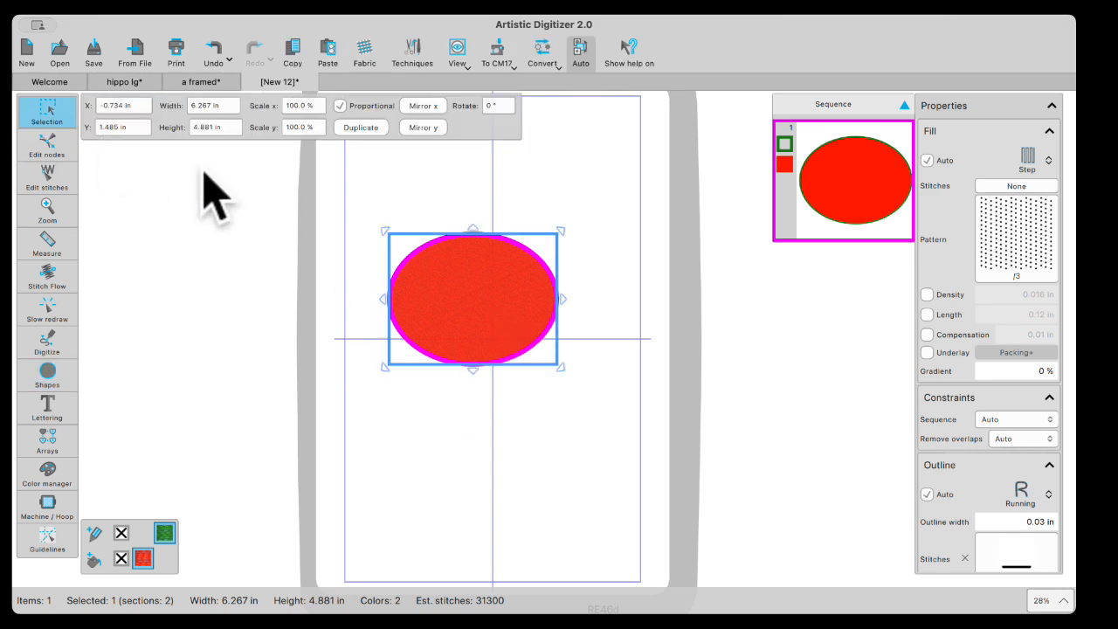
left_click(429, 479)
scroll(509, 307, "up", 6)
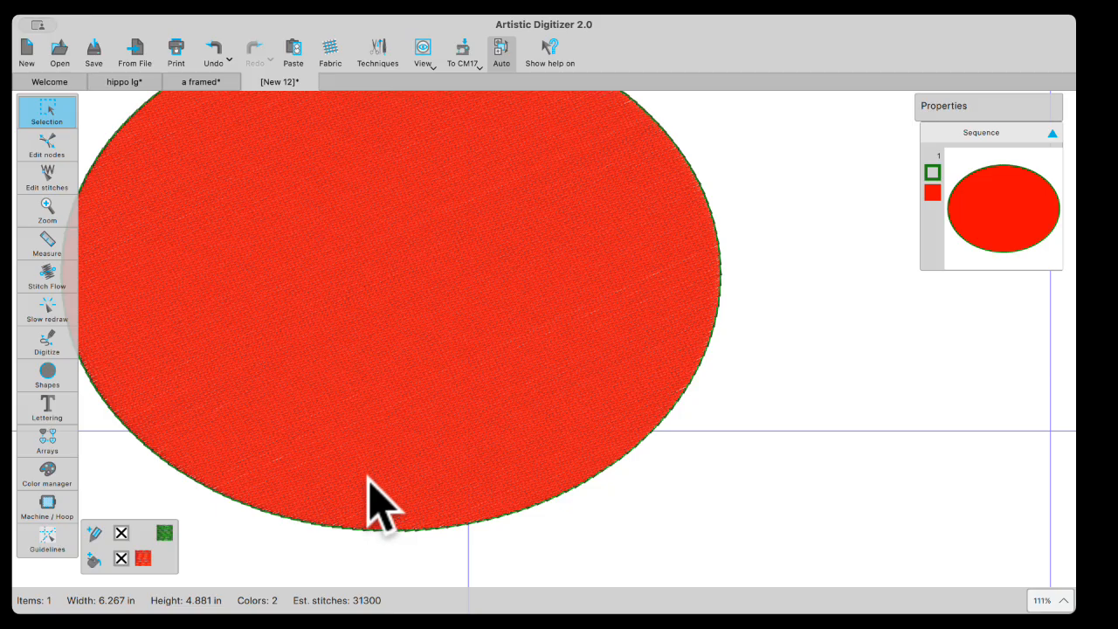
scroll(372, 505, "down", 5)
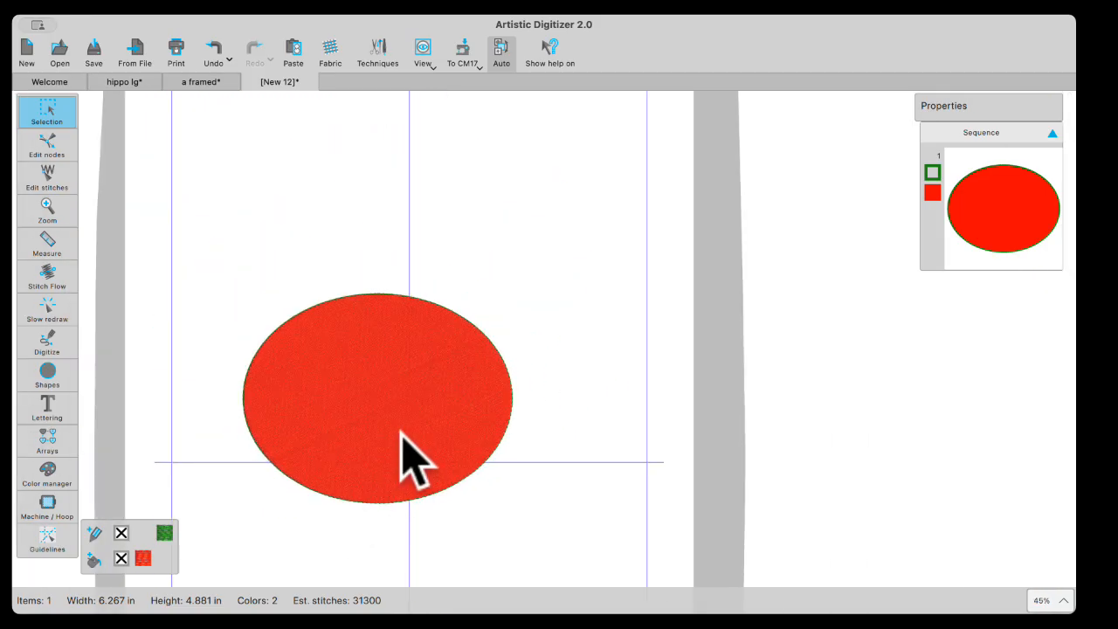
Step: Draw a second, smaller ellipse about 2.61 in wide and 2.38 in high, above and right of the first, and deselect it
left_click(47, 373)
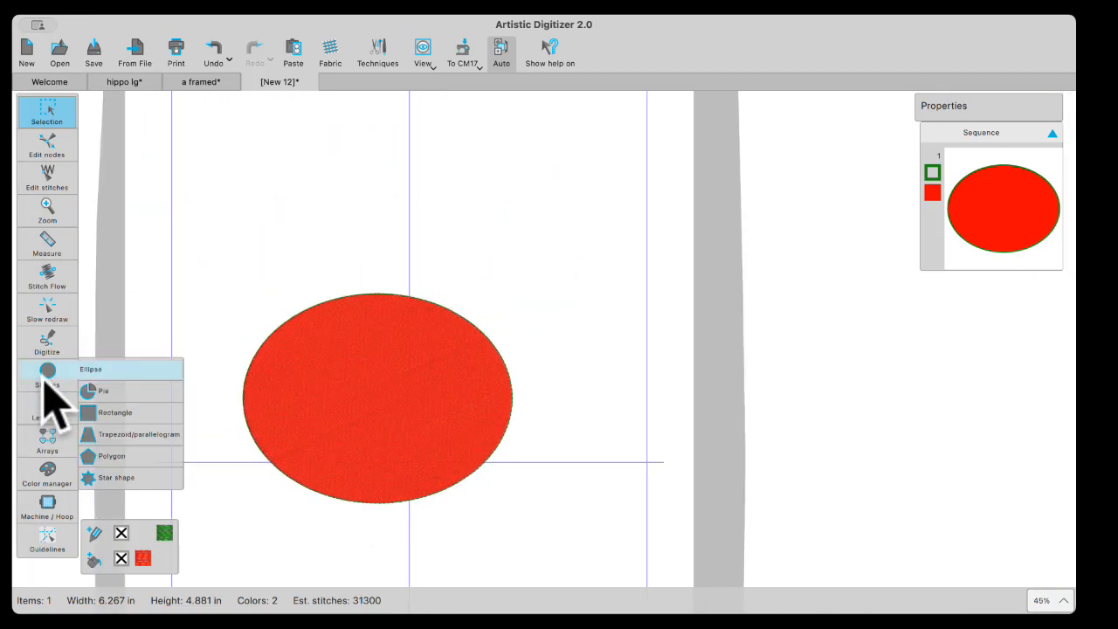
left_click(106, 368)
left_click(507, 192)
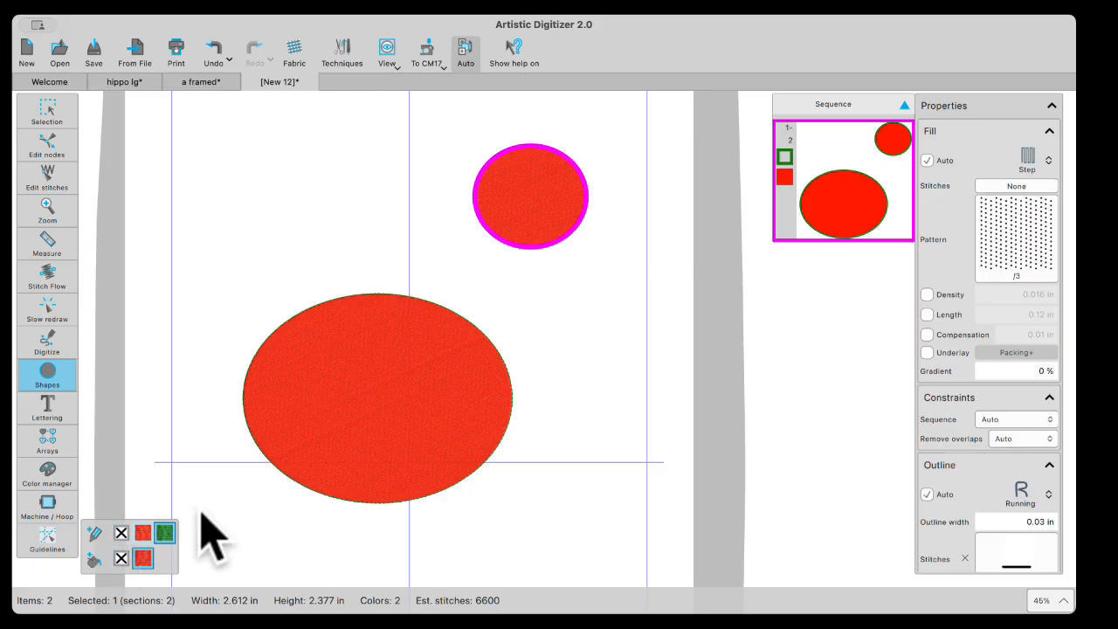
left_click(45, 117)
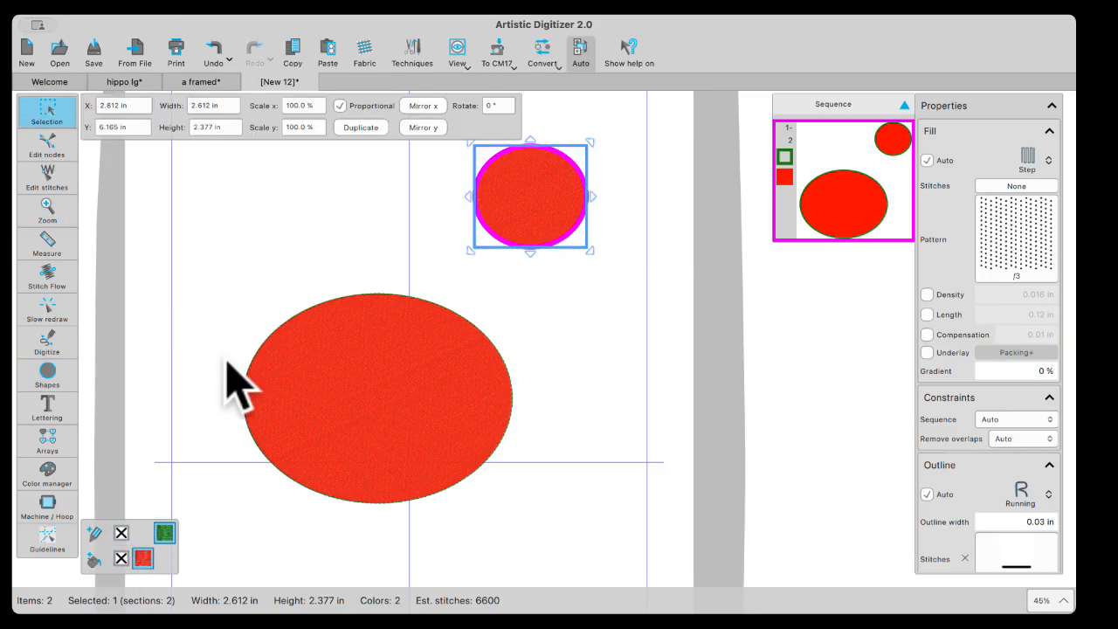
right_click(166, 536)
left_click(195, 437)
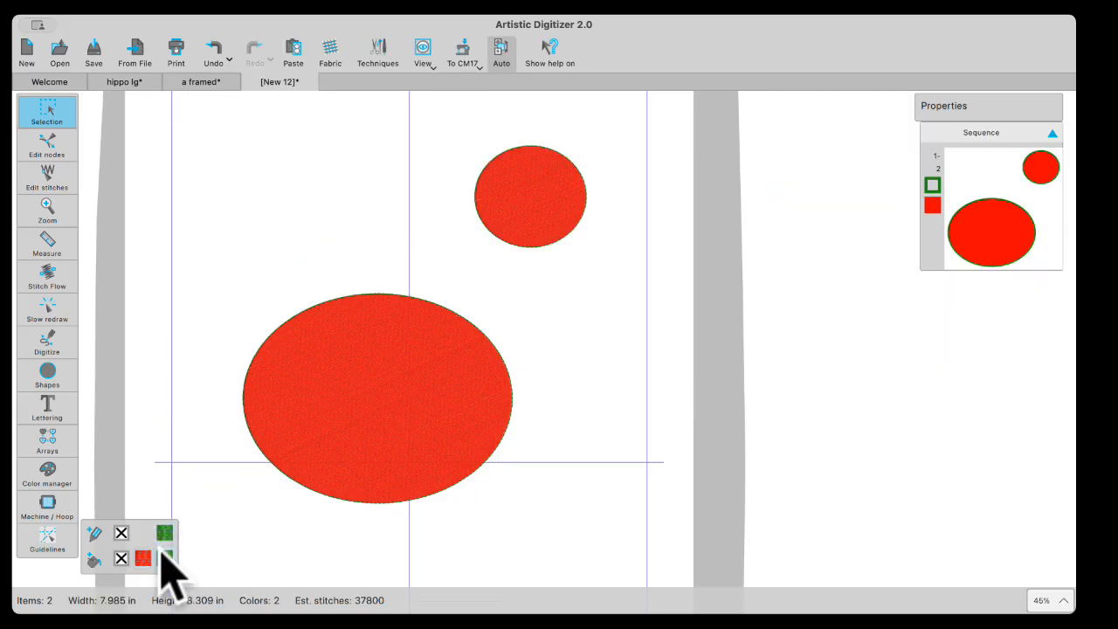
Step: Make the green outline and red fill the default colors for graphic and text objects in every new design
left_click(169, 532)
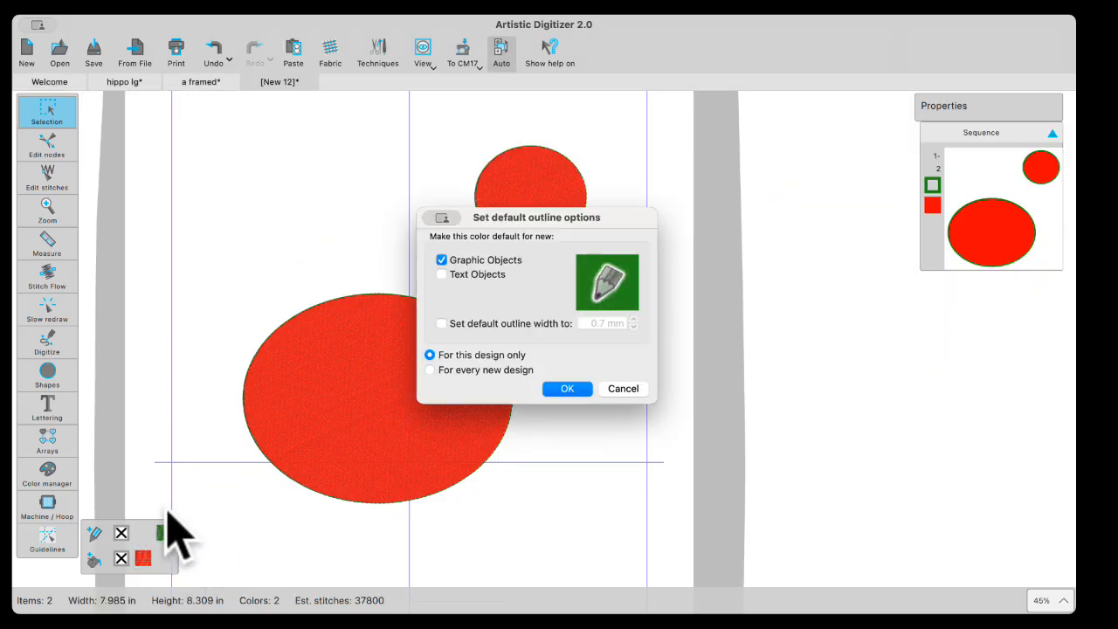
left_click(622, 389)
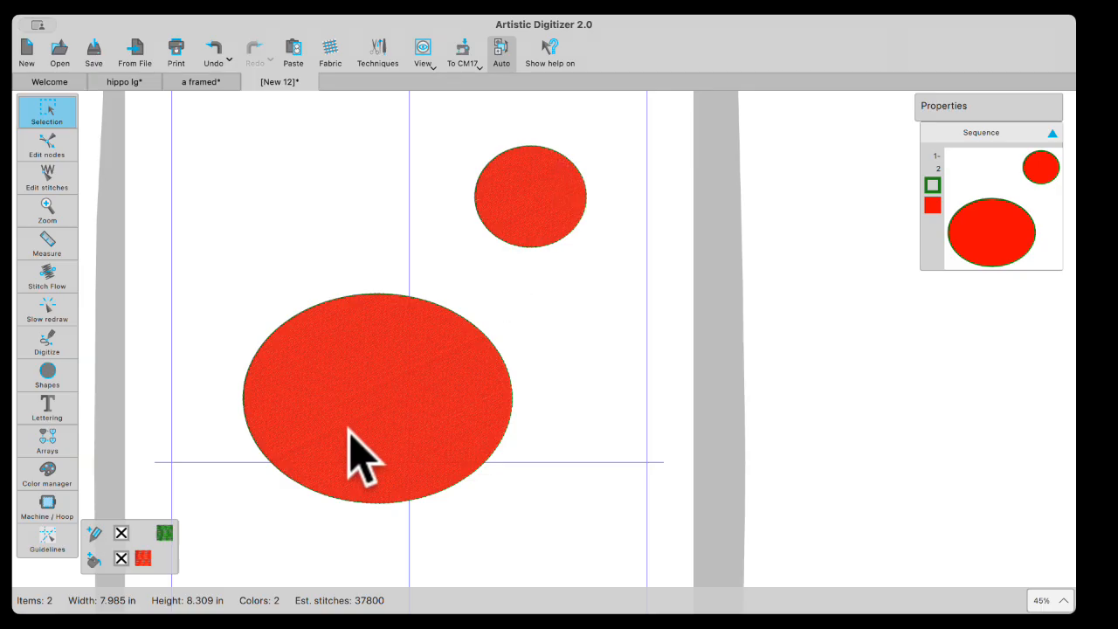
left_click(166, 533)
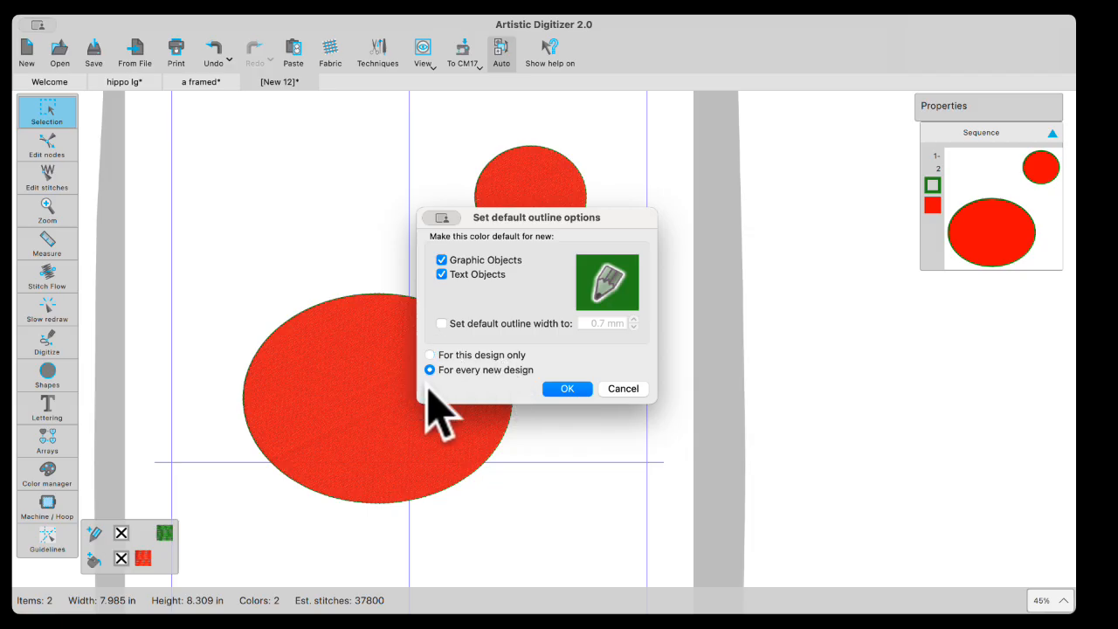
left_click(567, 389)
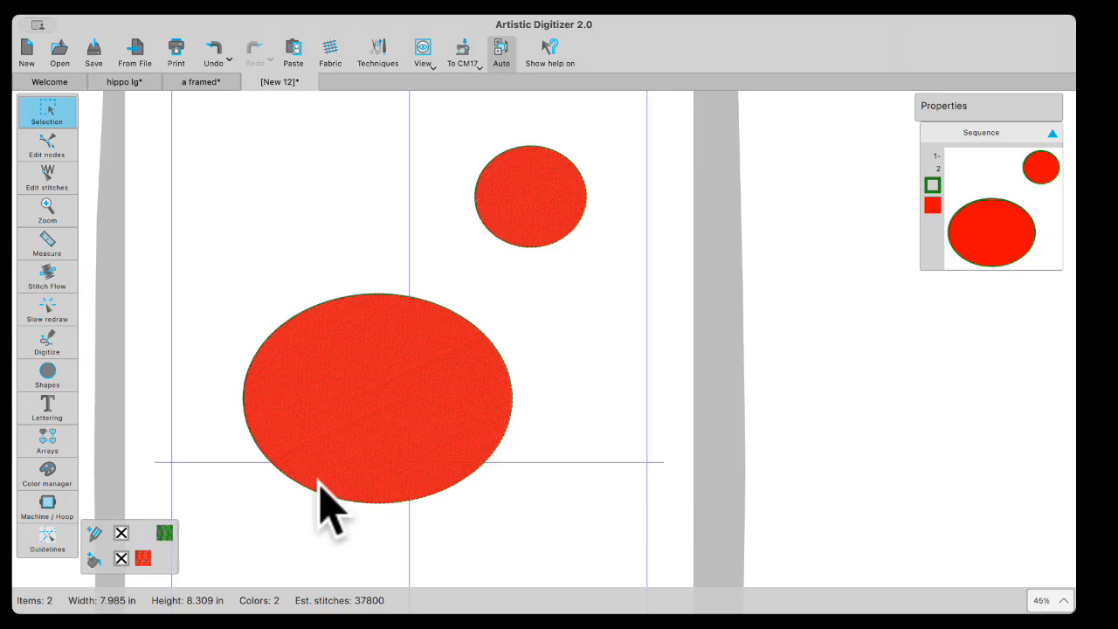
left_click(143, 558)
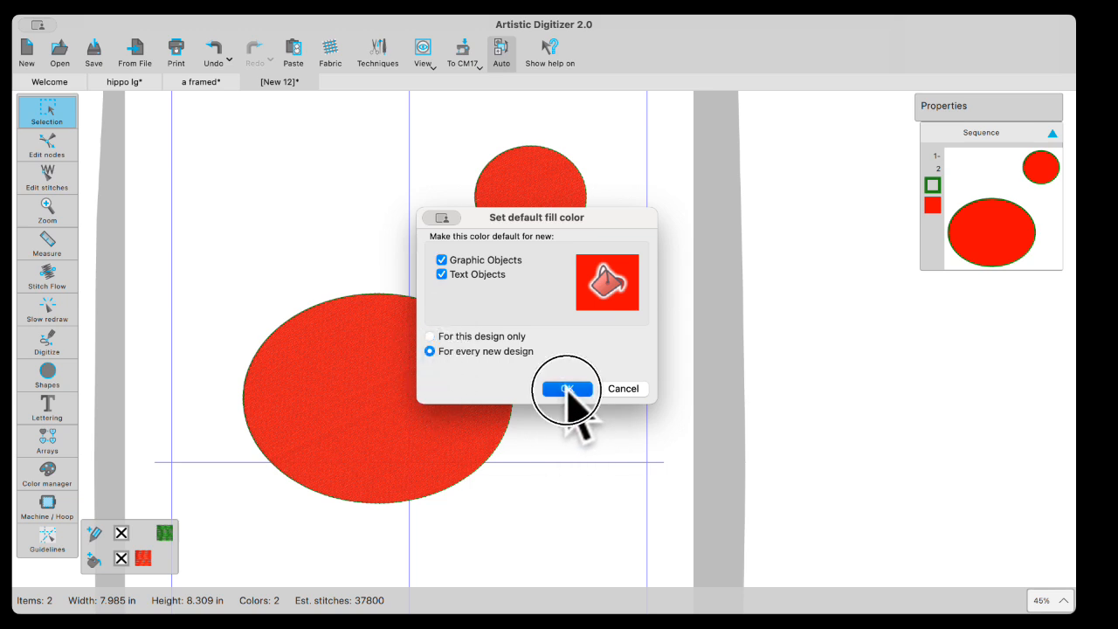
left_click(566, 389)
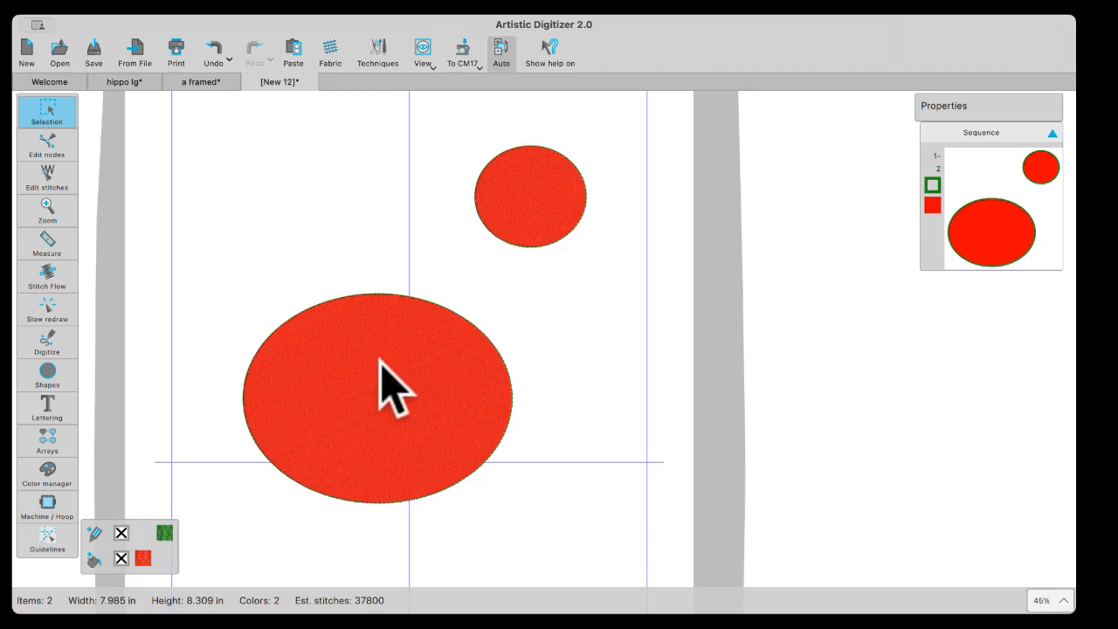
Step: Change the small ellipse's outline to blue thread 2068 from the Marathon palette
left_click(515, 201)
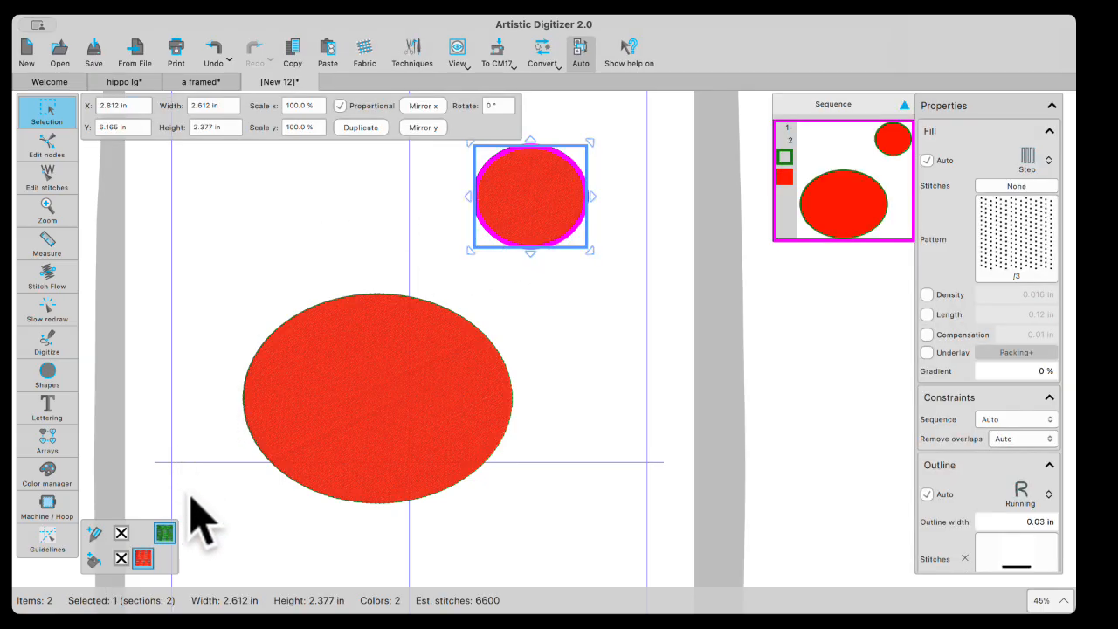
left_click(94, 533)
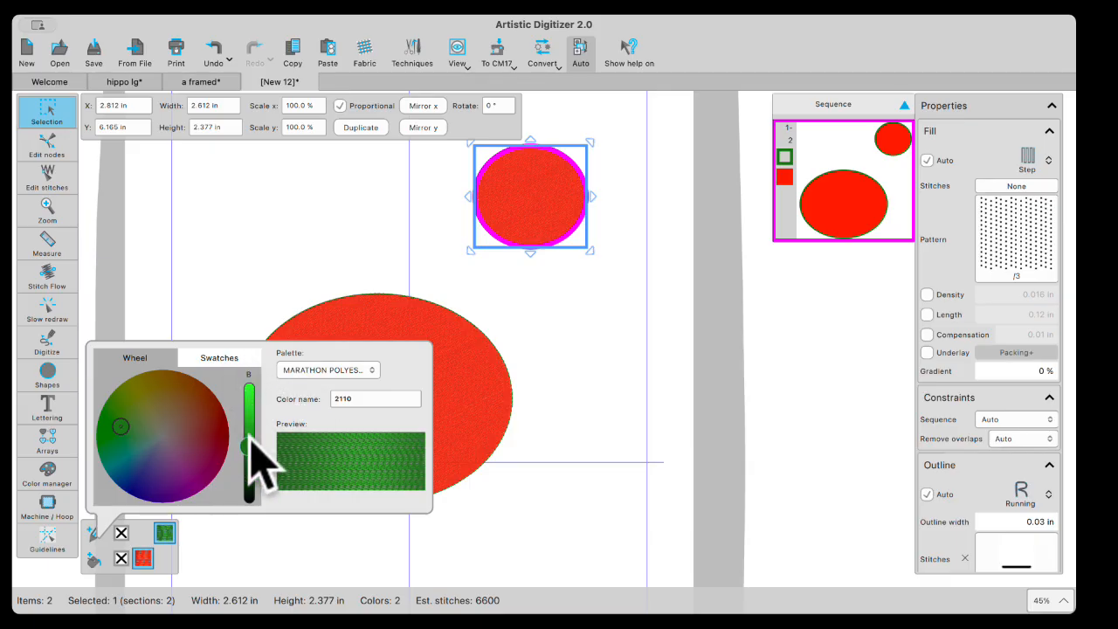
left_click(135, 476)
left_click(151, 478)
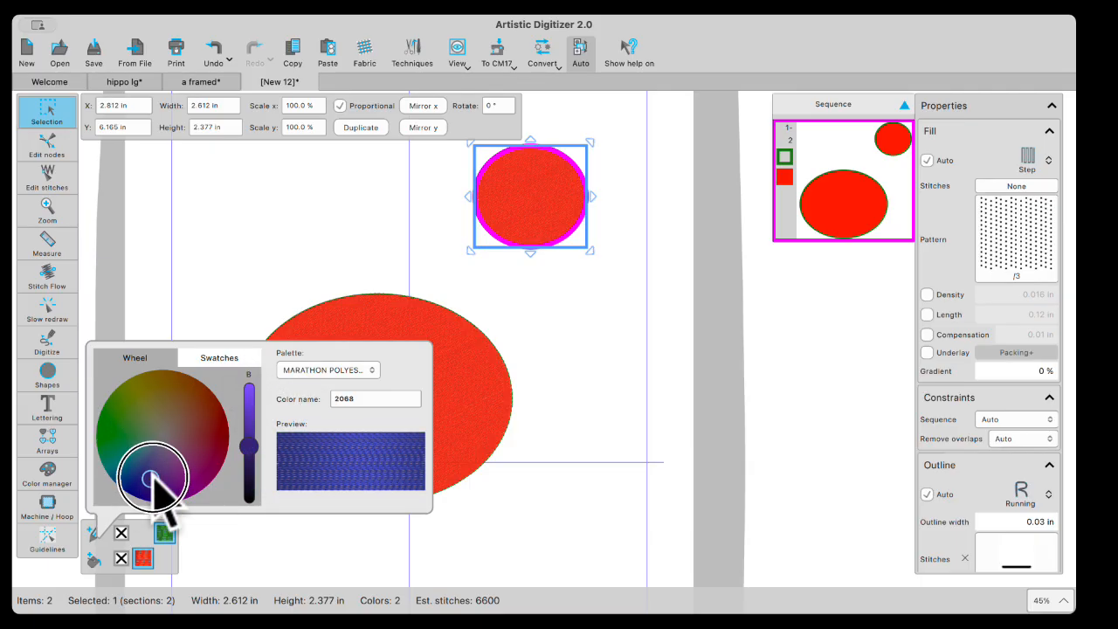
left_click(315, 244)
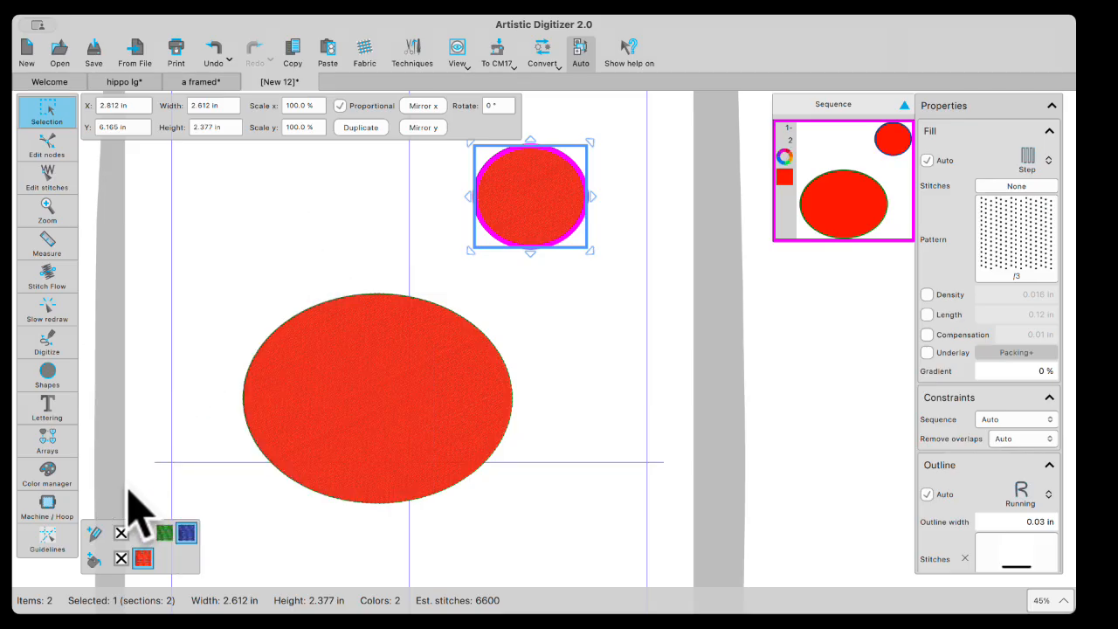
Step: Apply the small ellipse's blue outline color to the large ellipse as well
left_click(404, 382)
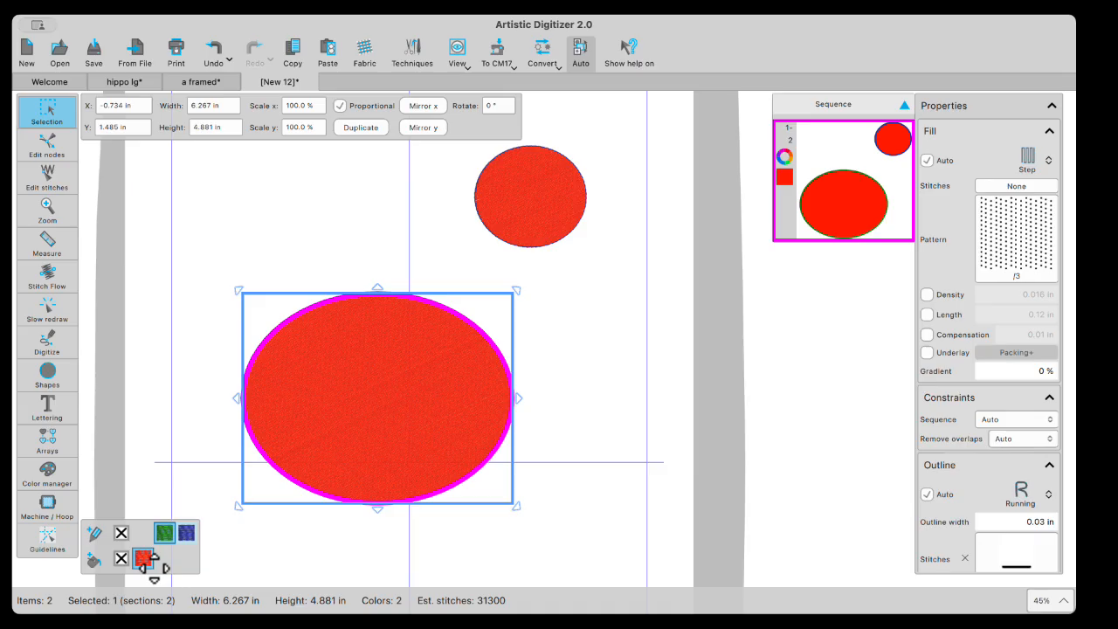
left_click(187, 533)
left_click(259, 521)
left_click(369, 389)
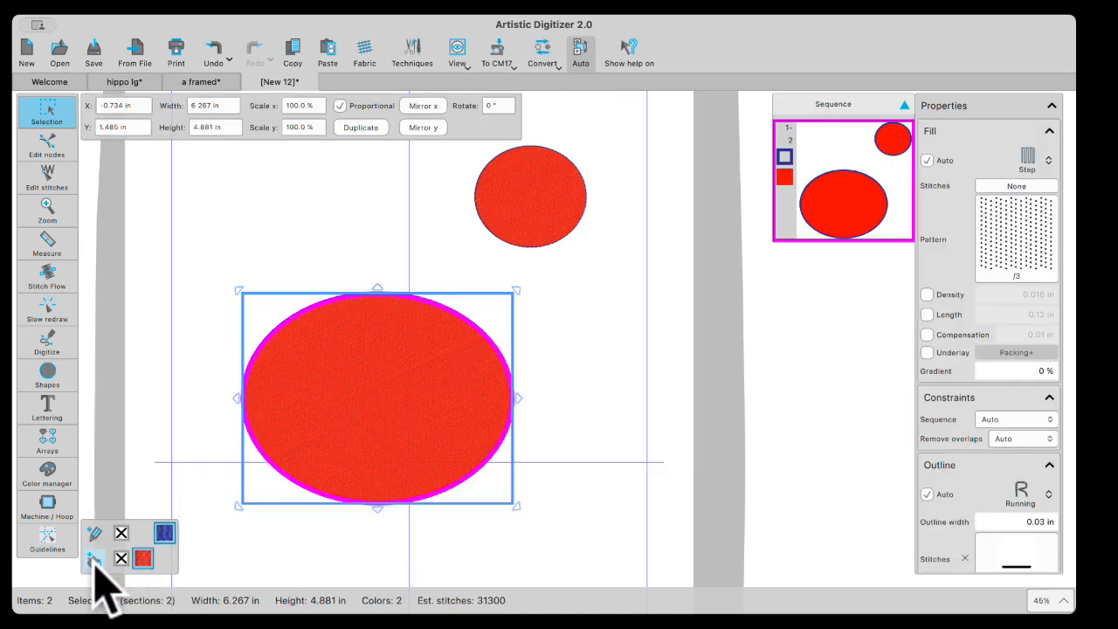
Step: Fill the large ellipse with Marathon yellow 2155, apply the same yellow to the small ellipse, and deselect it
left_click(98, 539)
left_click(152, 411)
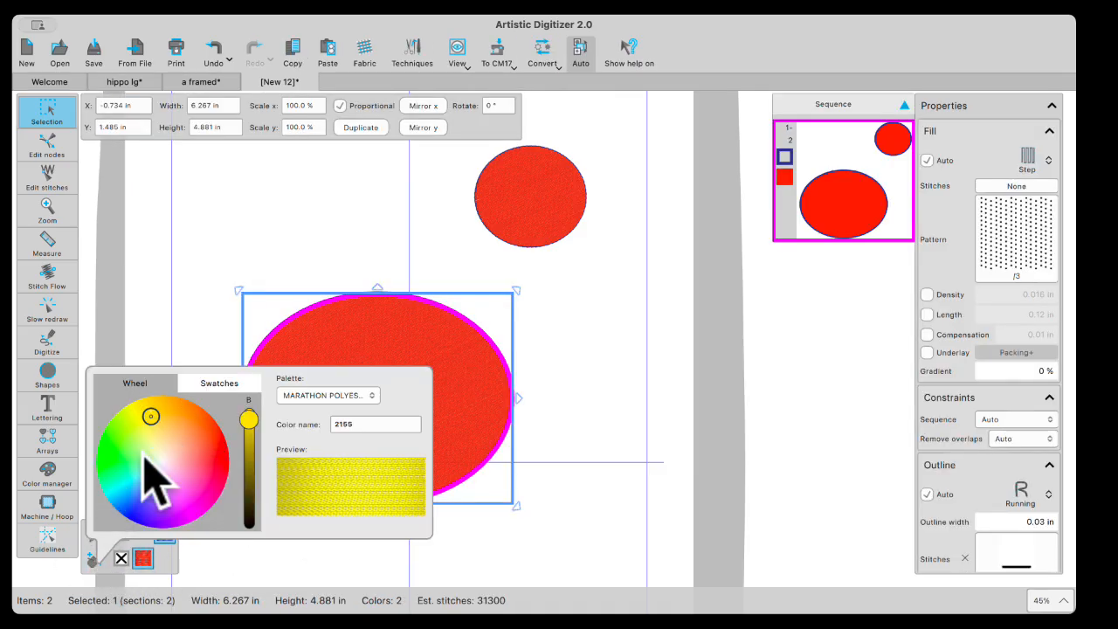
left_click(238, 566)
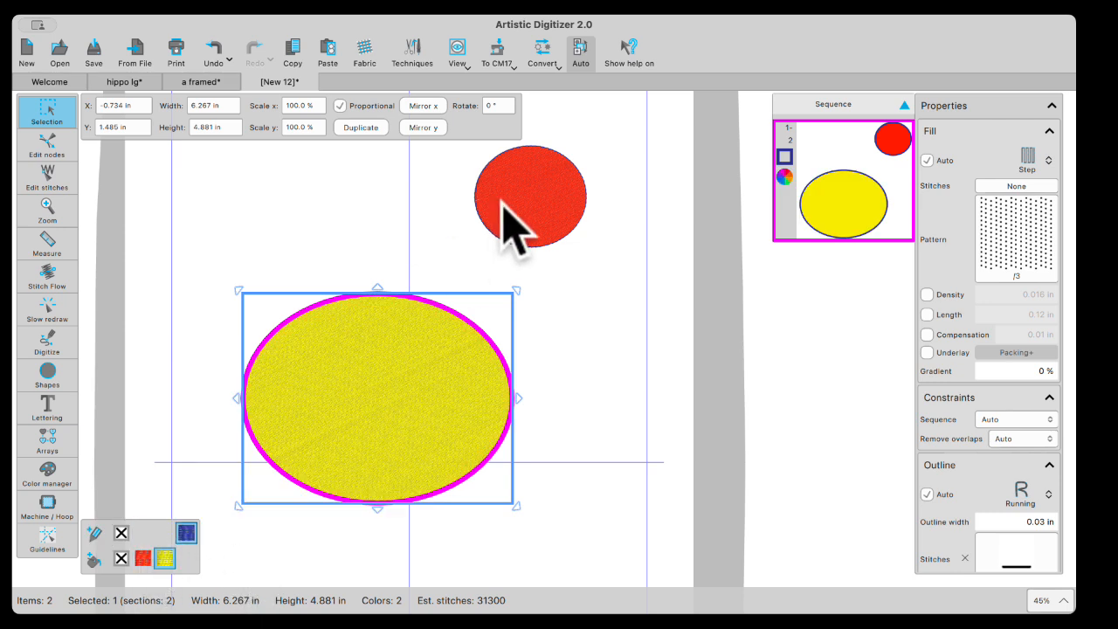
left_click(521, 226)
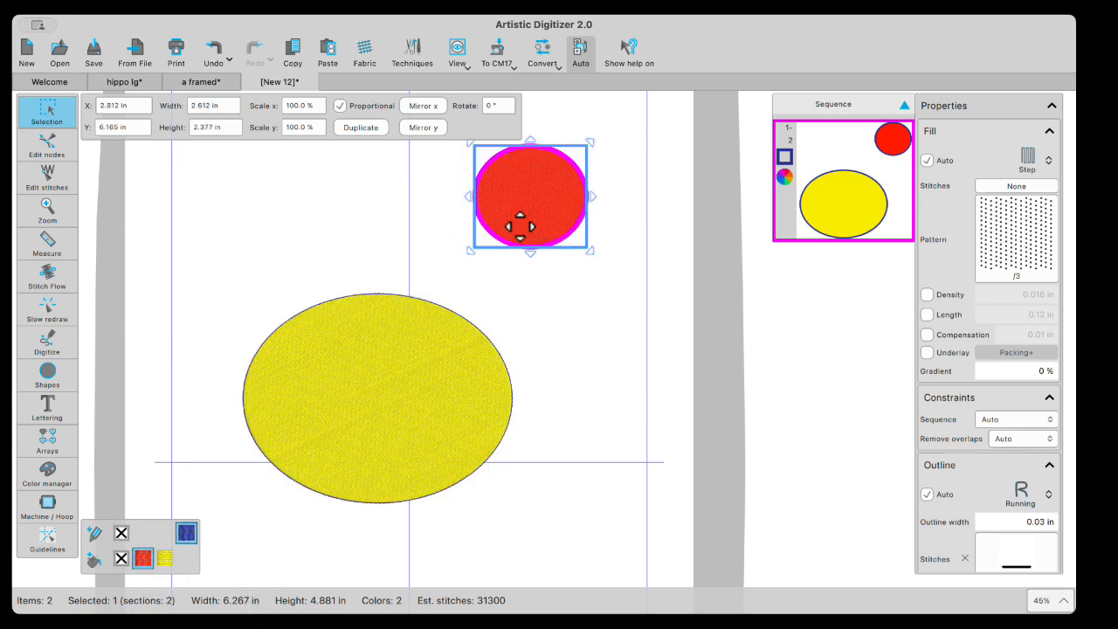
left_click(165, 557)
left_click(324, 549)
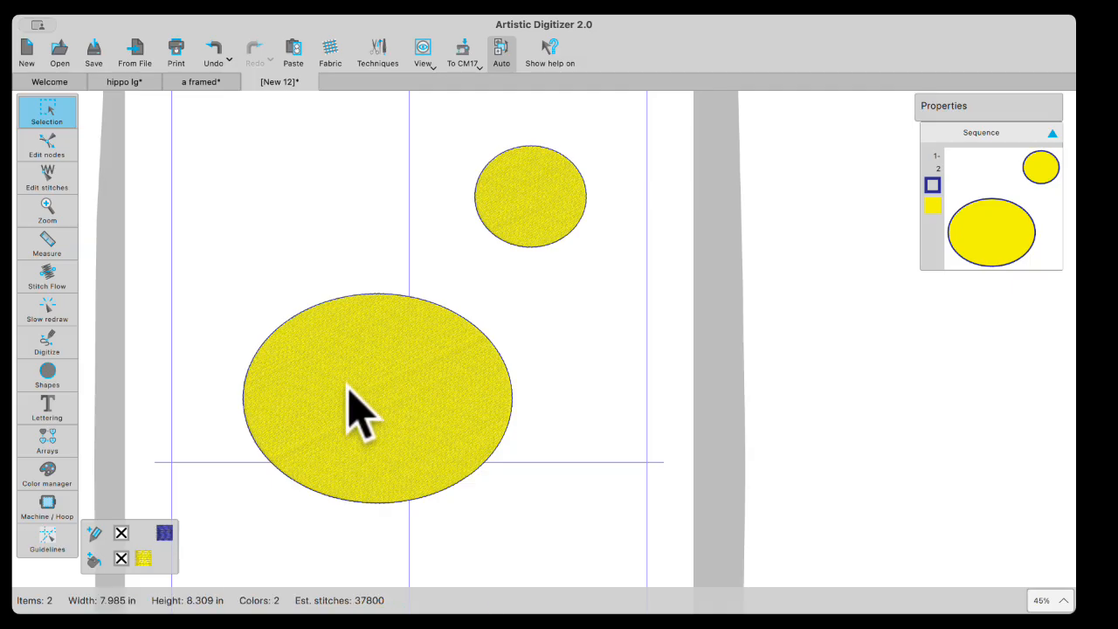
Step: Make the blue outline and yellow fill the default colors for graphic and text objects in every new design
left_click(165, 532)
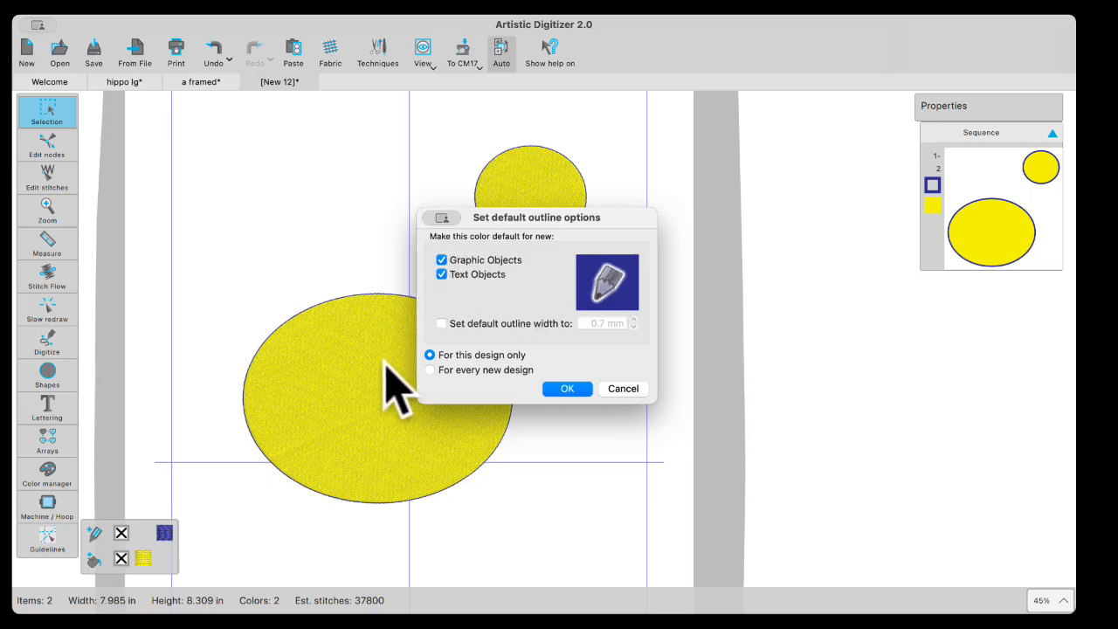
left_click(429, 370)
left_click(577, 389)
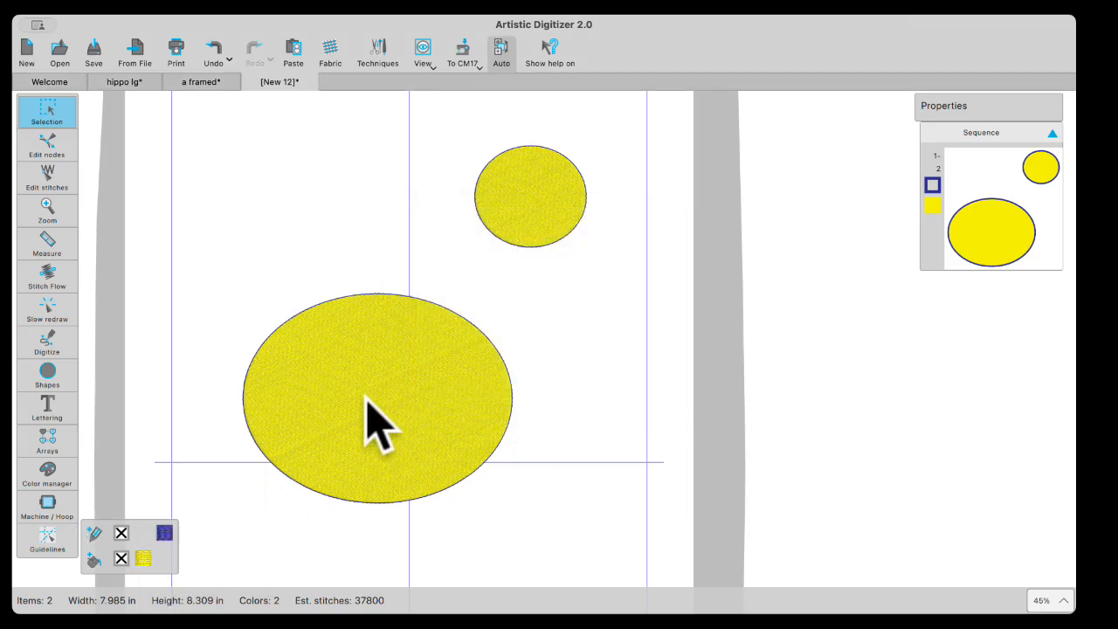
left_click(144, 559)
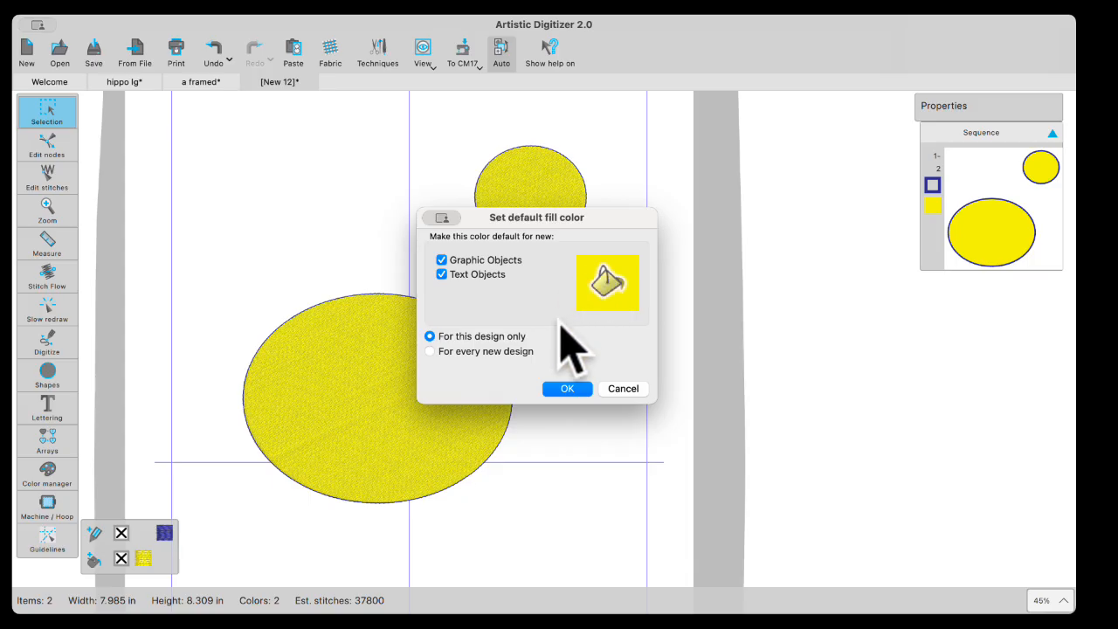
left_click(431, 351)
left_click(567, 389)
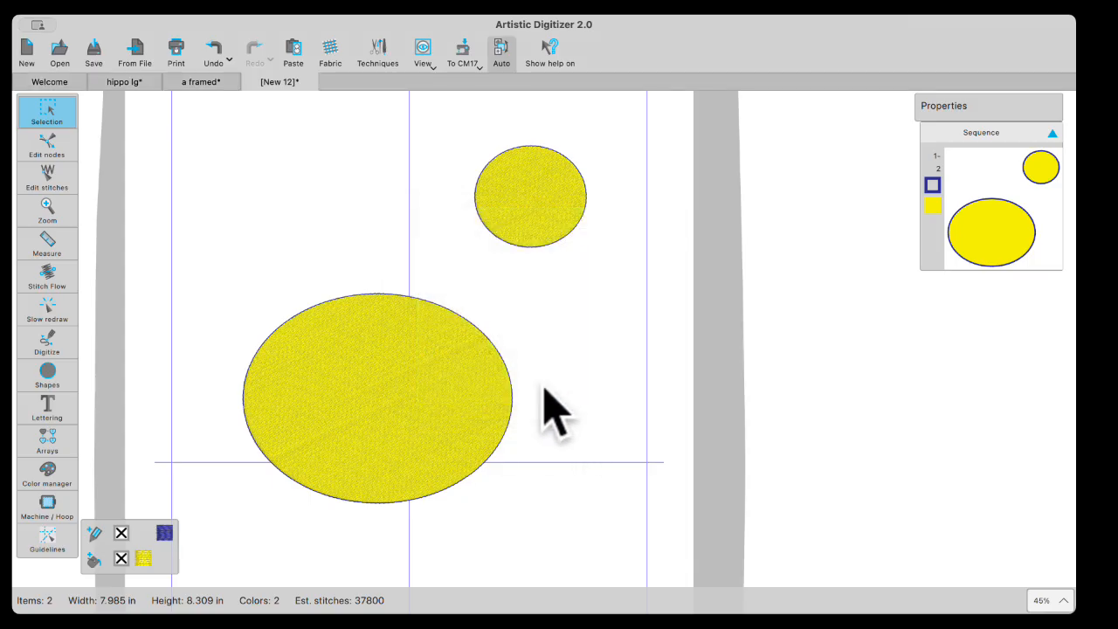
Step: Close the [New 12] ellipse design without saving and return to the welcome page
left_click(250, 82)
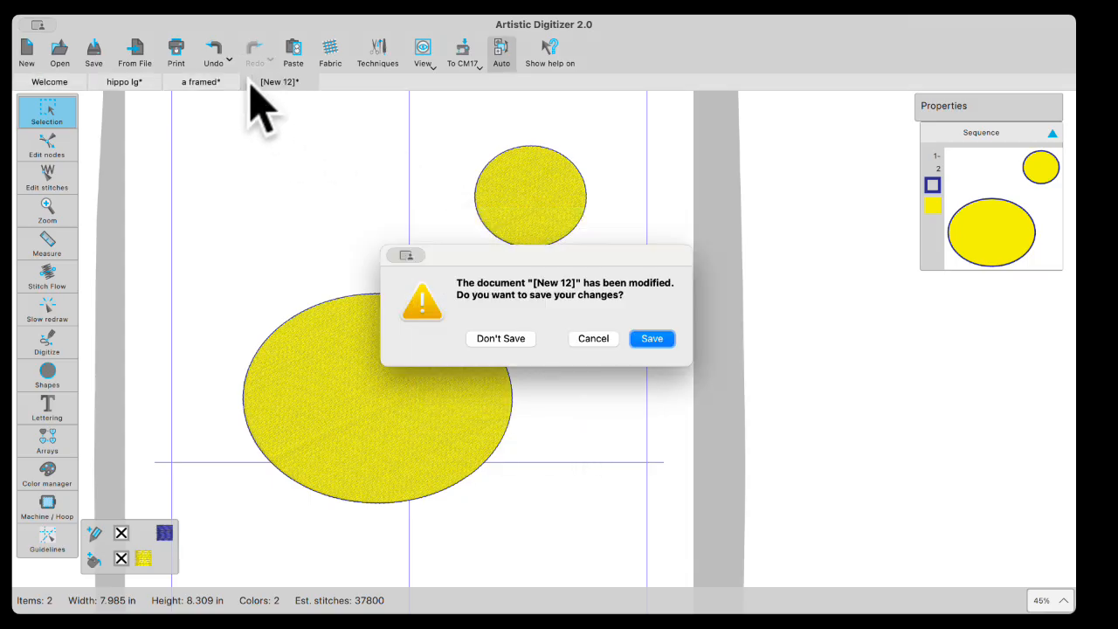
left_click(494, 339)
left_click(50, 81)
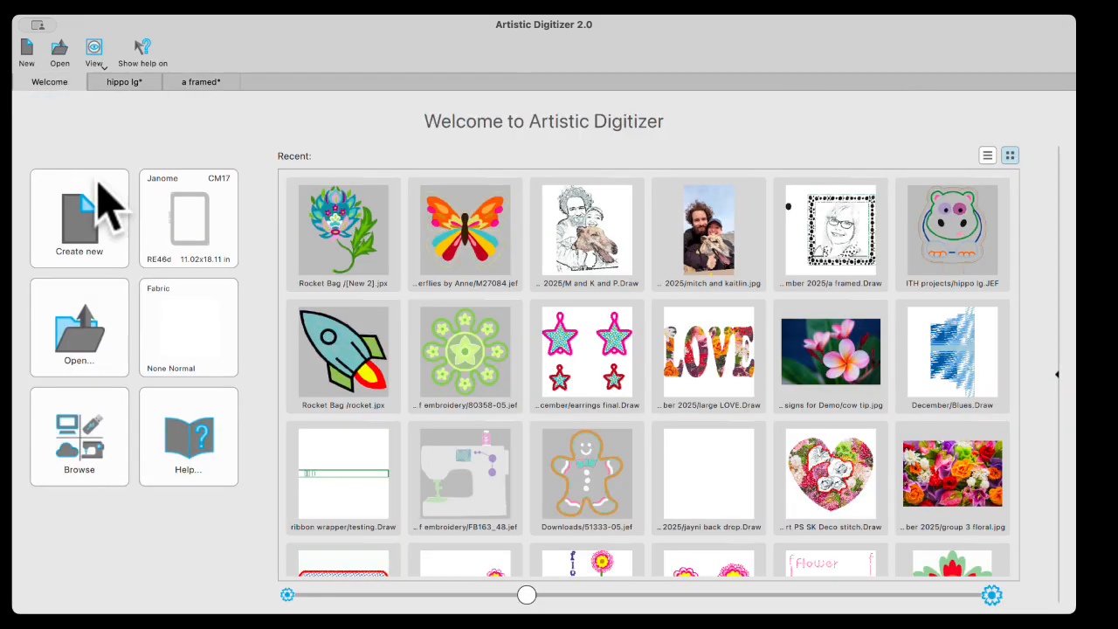
Step: Create a new blank design and draw a filled ellipse about 5.44 in wide and 4.40 in high in the hoop's upper half
left_click(197, 226)
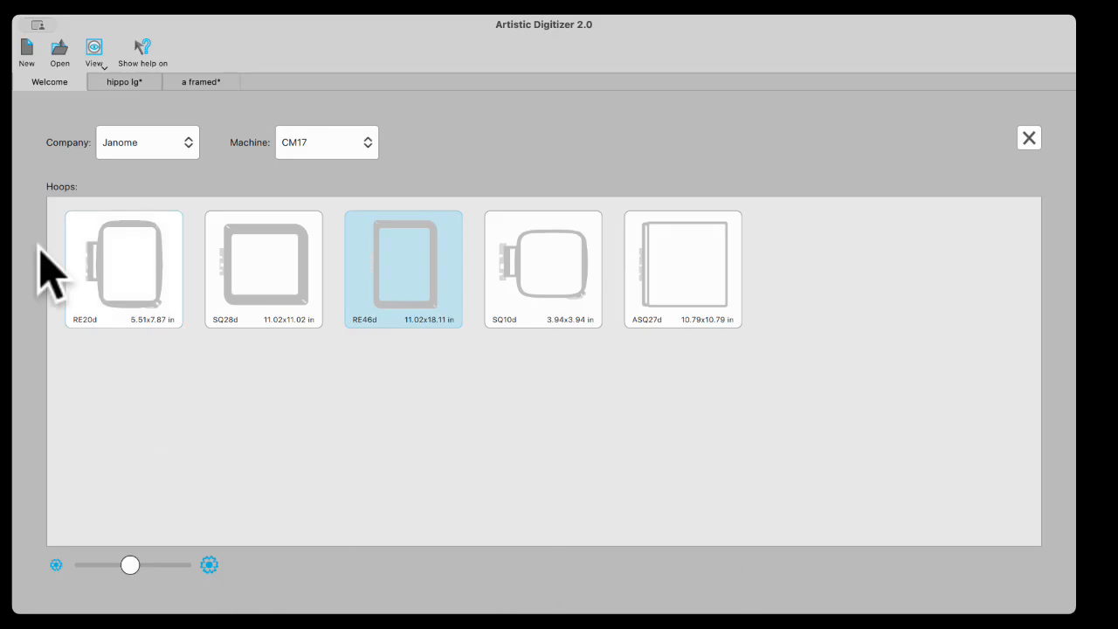
left_click(1033, 139)
left_click(75, 232)
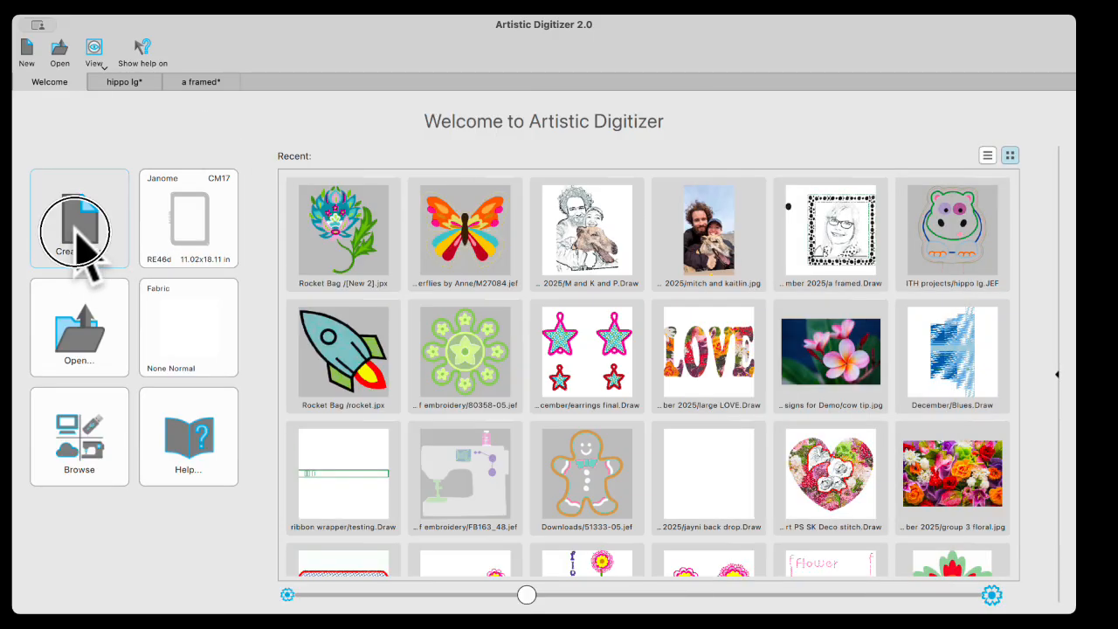
left_click(52, 348)
left_click_drag(398, 180, 547, 299)
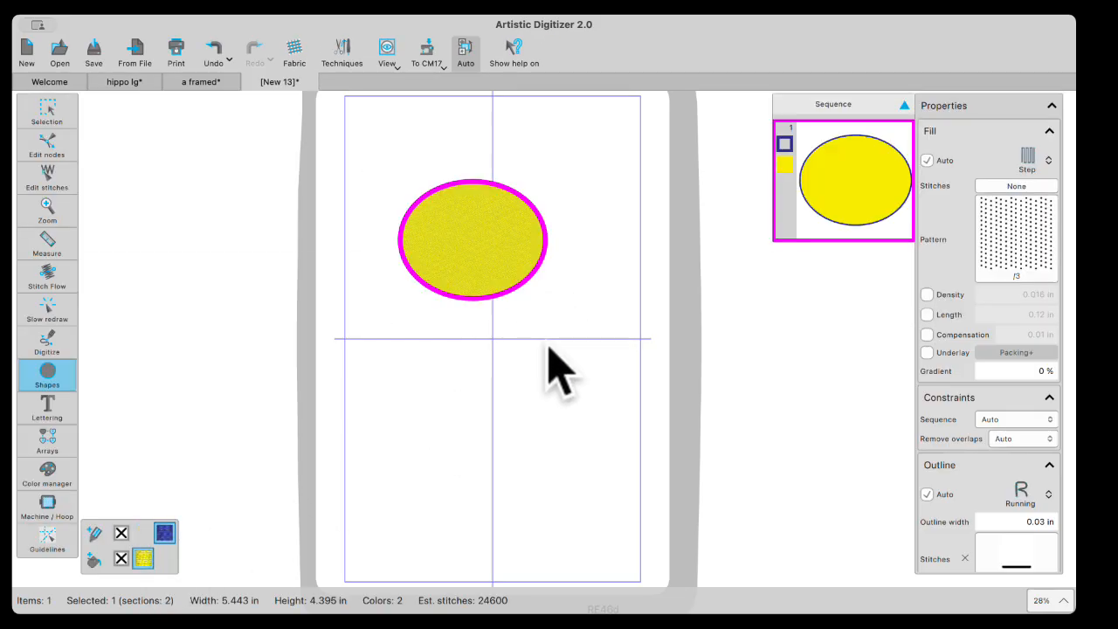
Step: Add the lettering "Janome" below the ellipse, about 5.61 in wide and 1.01 in high, and inspect its stitches
mouse_move(46, 114)
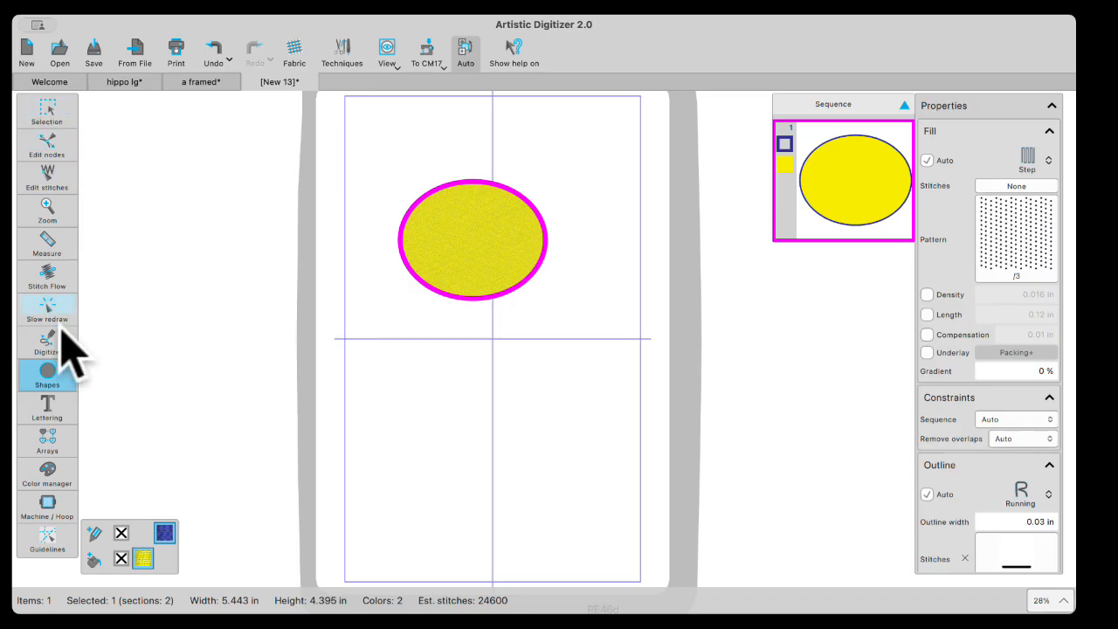
mouse_move(63, 409)
left_click(96, 403)
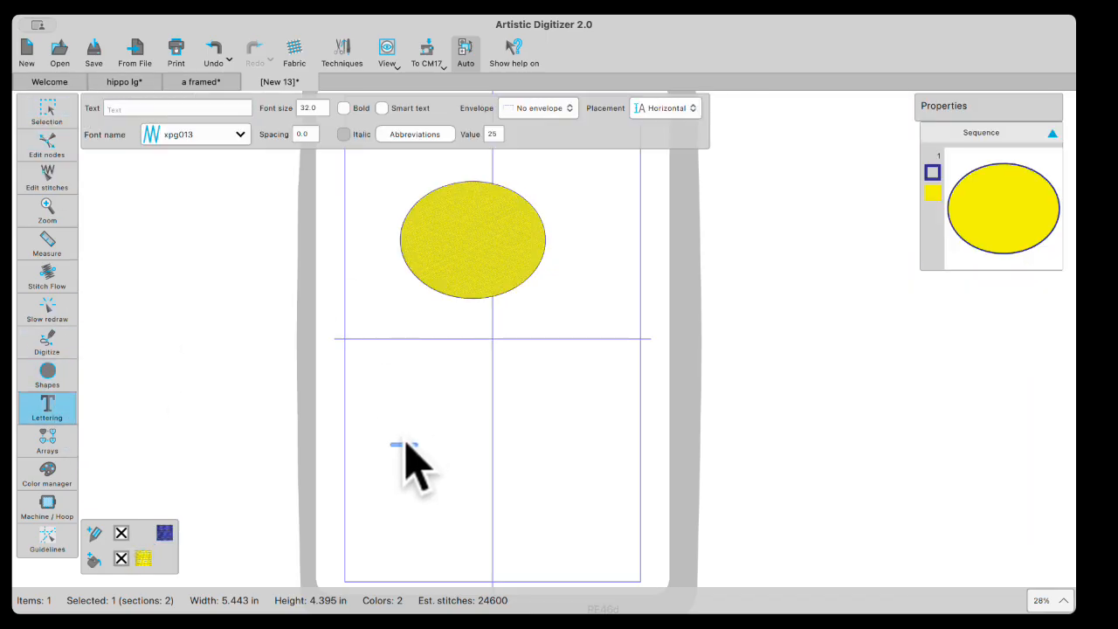
left_click(389, 441)
type("J")
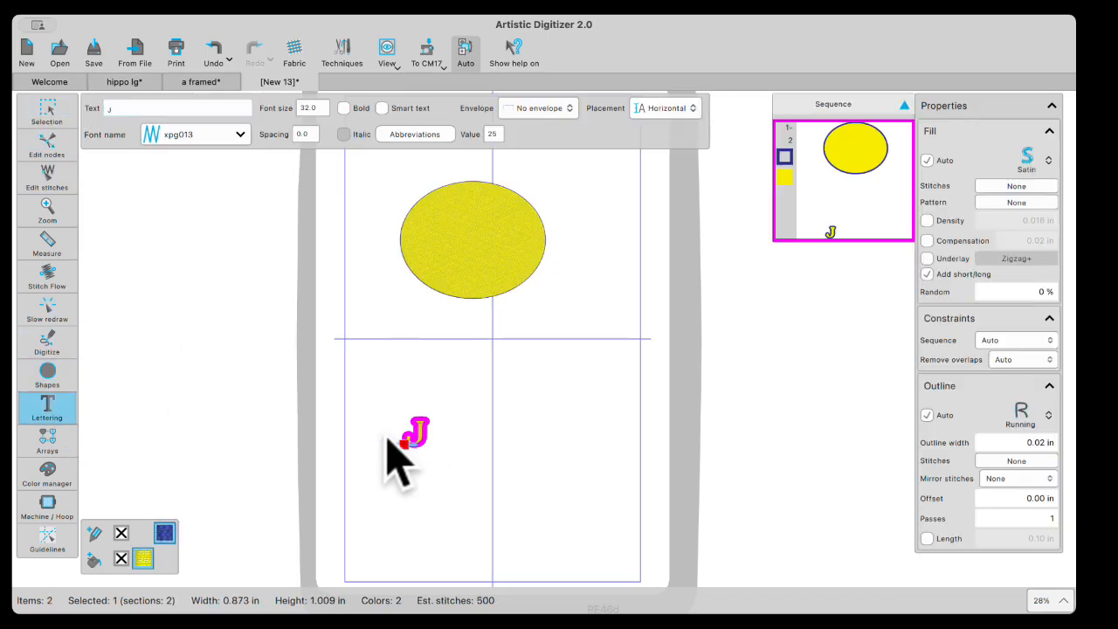
type("anome")
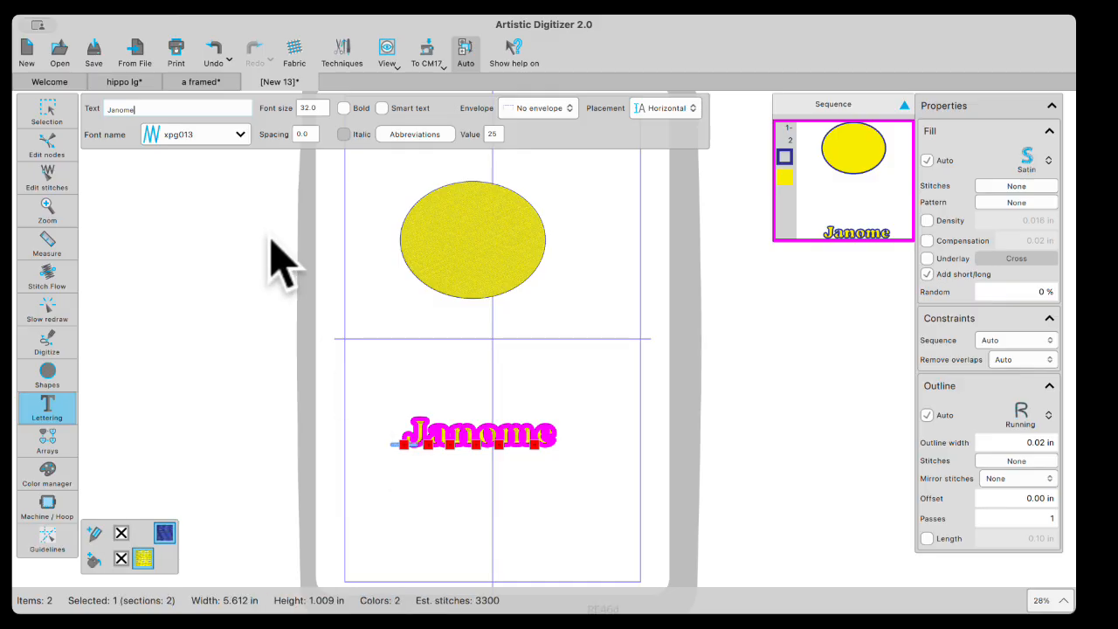
left_click(47, 111)
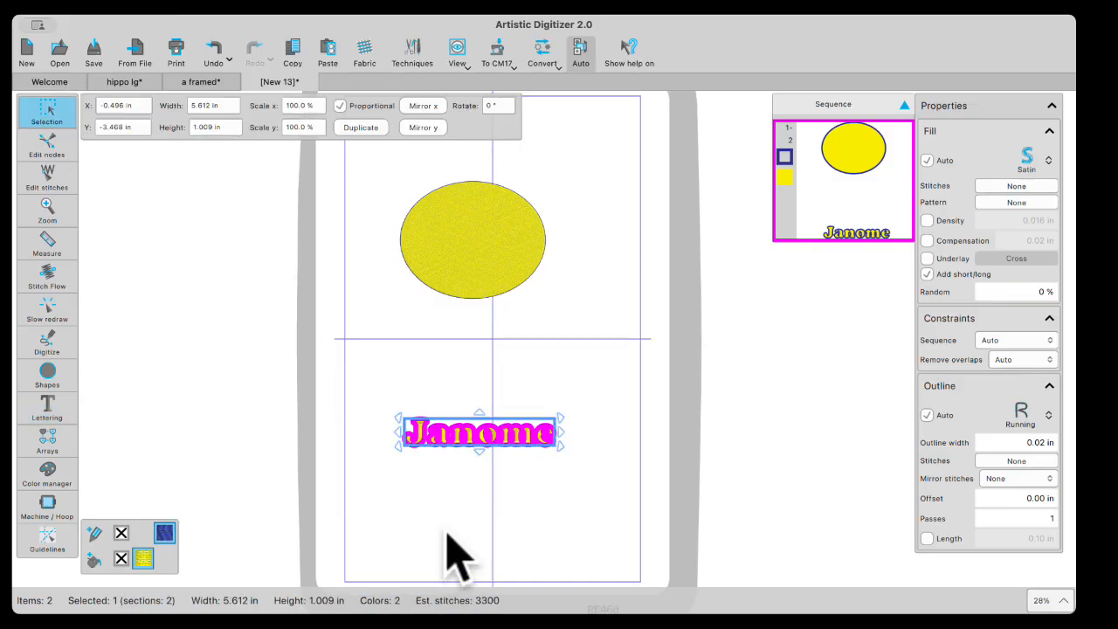
scroll(494, 533, "up", 3)
left_click(449, 367)
scroll(349, 223, "up", 2)
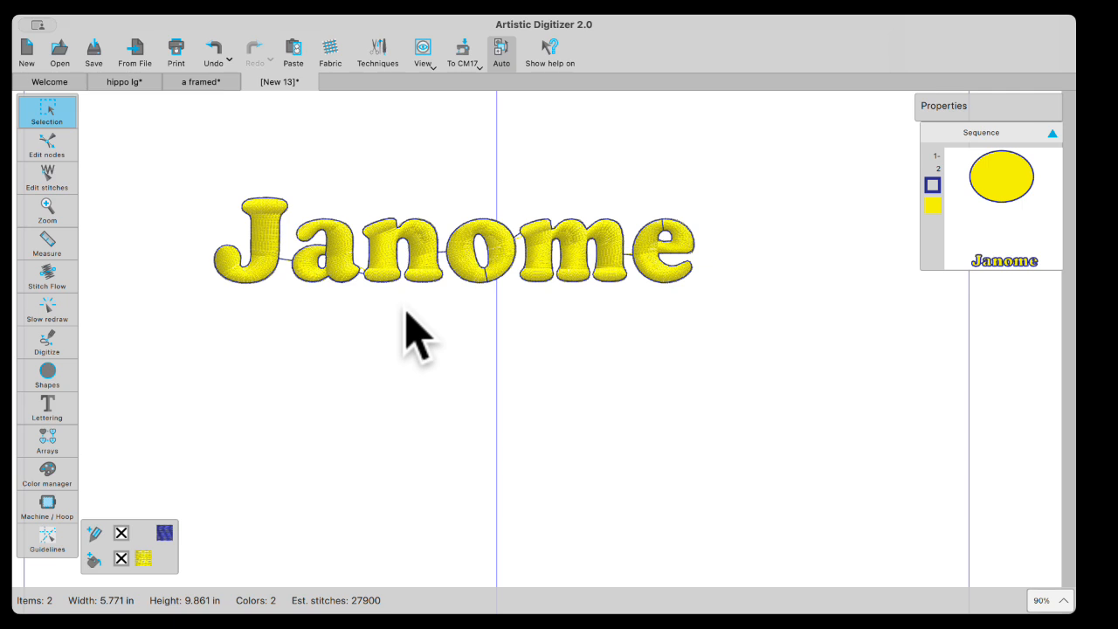
Step: Set the blue outline as the default for graphic objects only, without text objects, in every new design
left_click(166, 533)
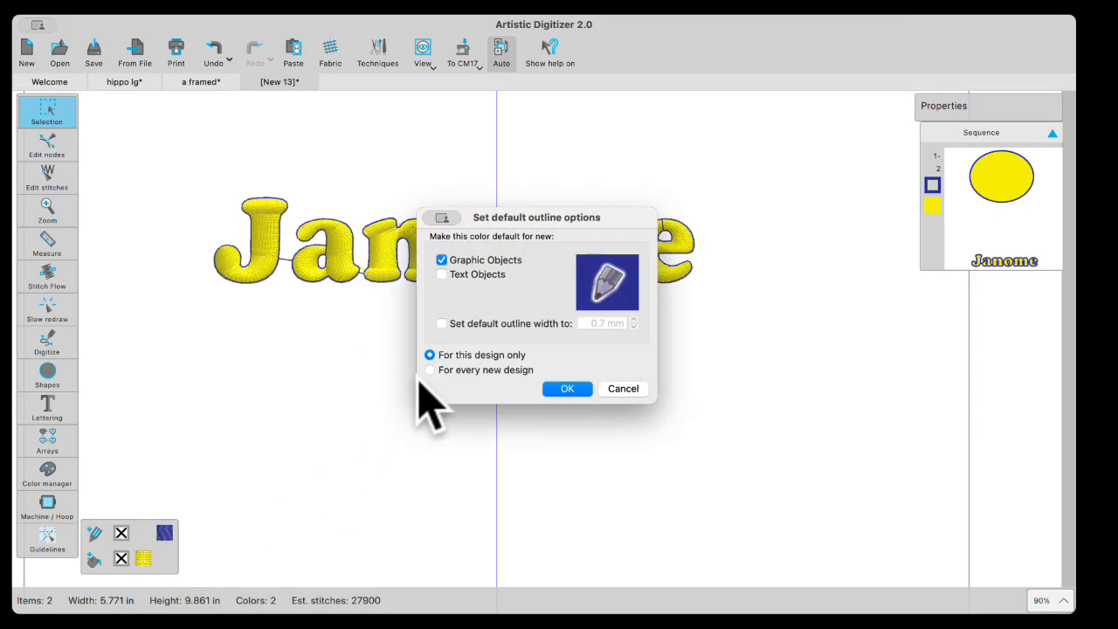
left_click(569, 388)
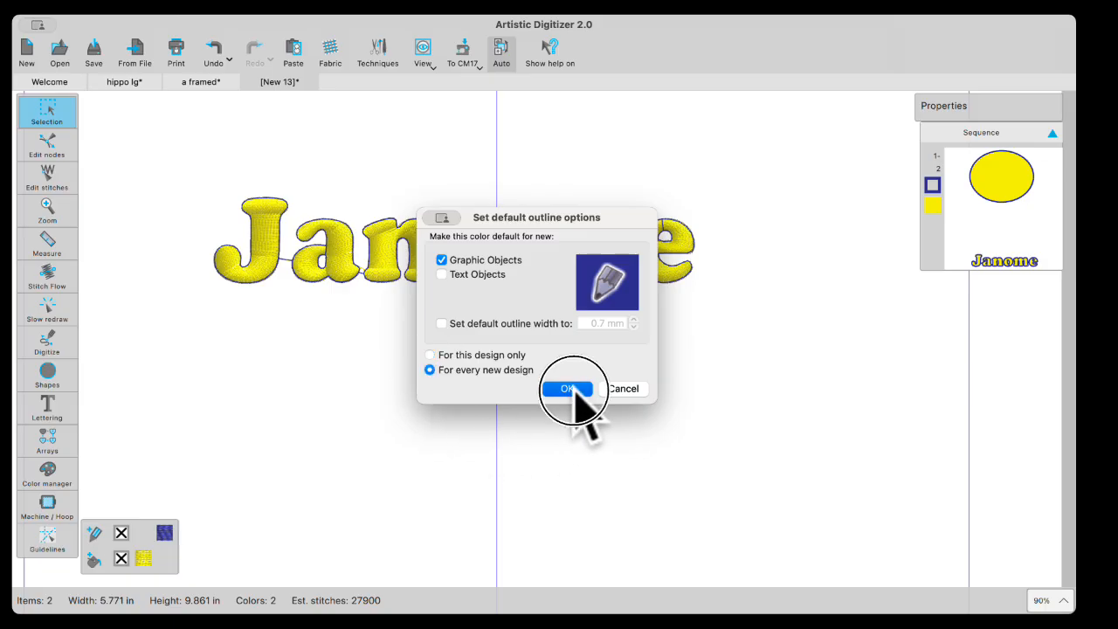
left_click(348, 420)
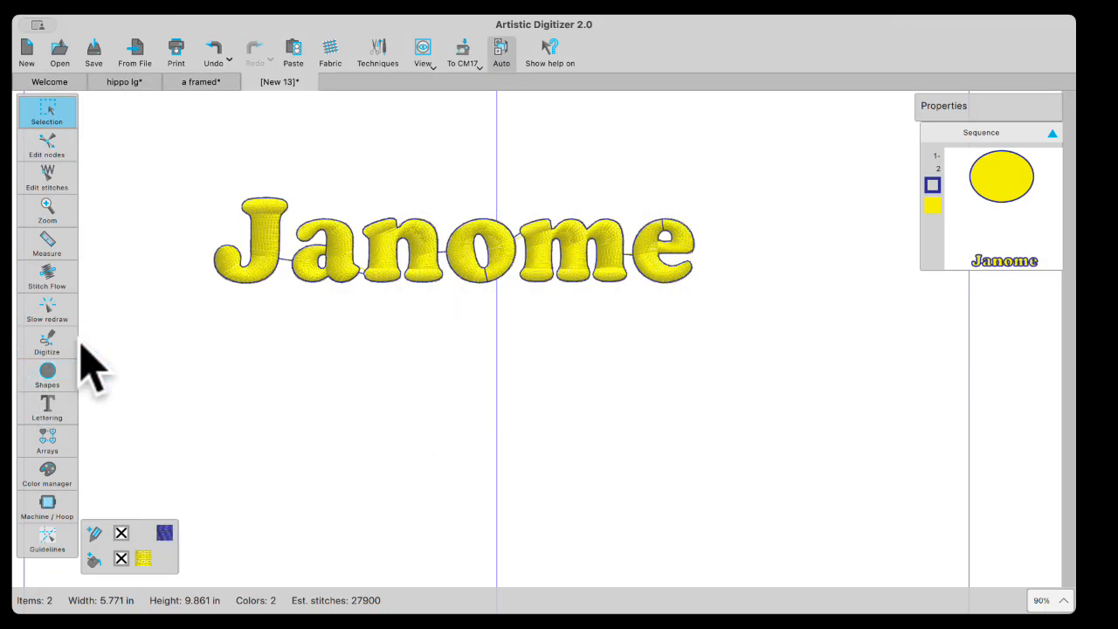
Step: Add the lettering "Janomae" below the existing "Janome" lettering, about 6.42 in wide and 1.01 in high
mouse_move(44, 406)
left_click(87, 402)
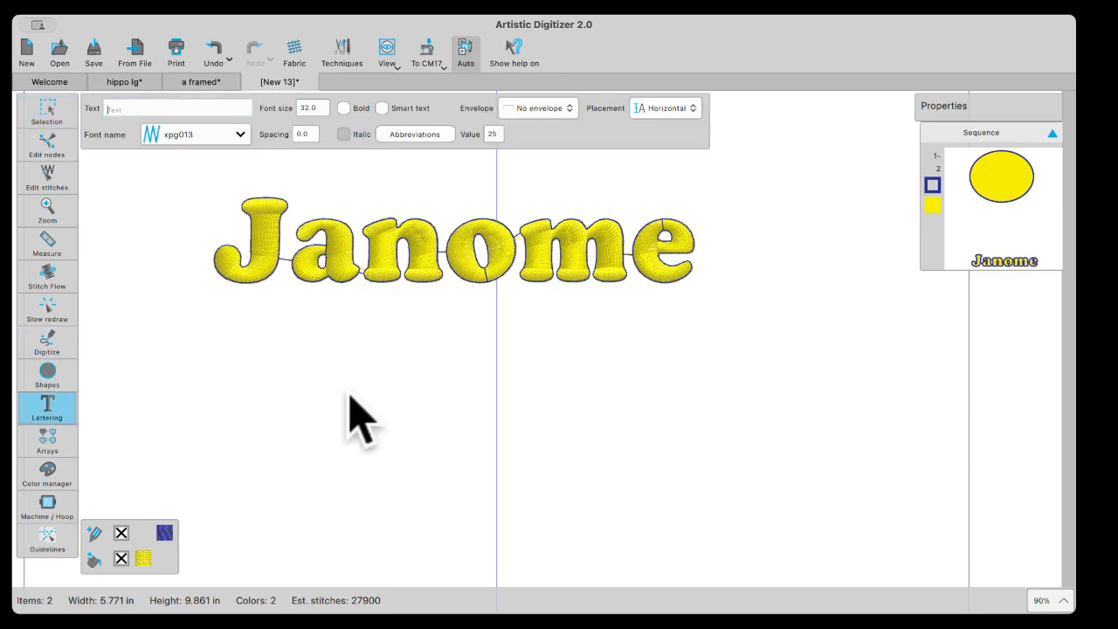
type("J")
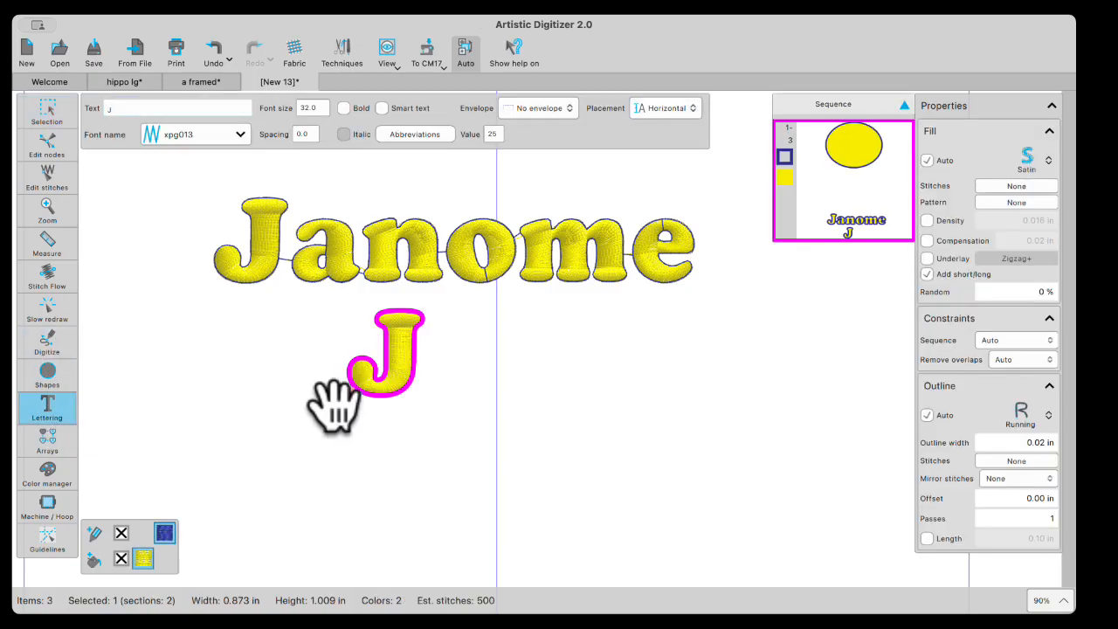
type("anomae")
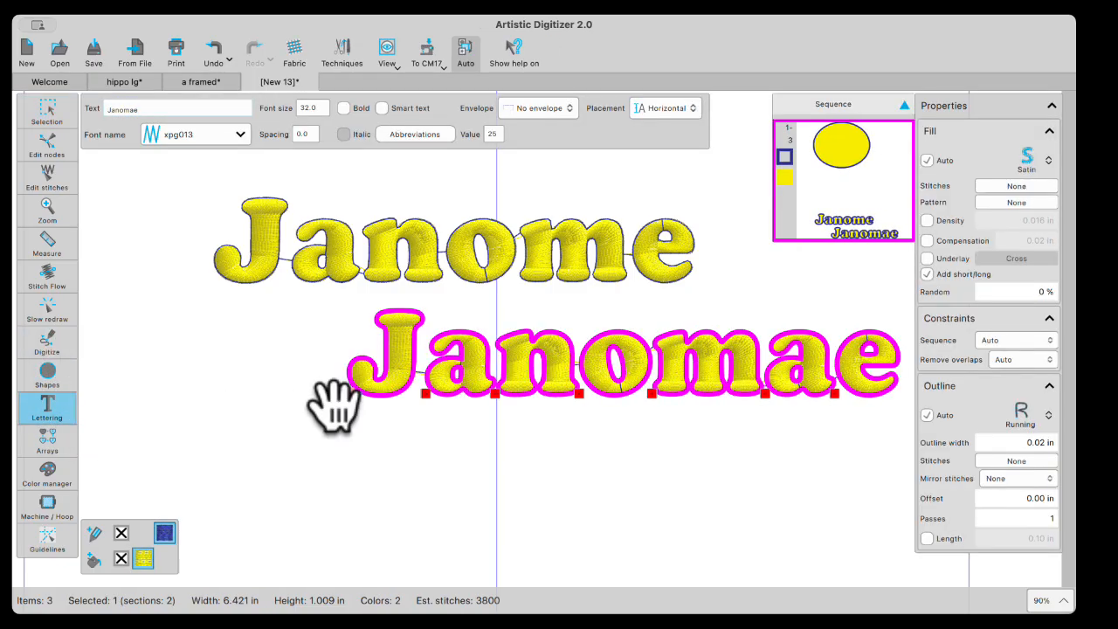
left_click(48, 103)
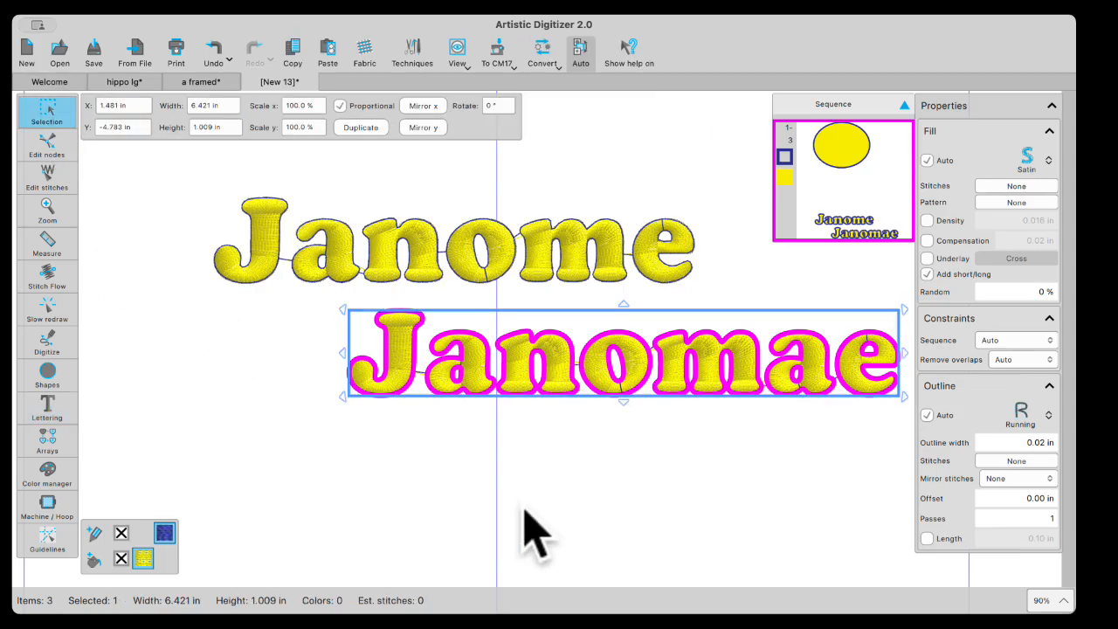
left_click(542, 504)
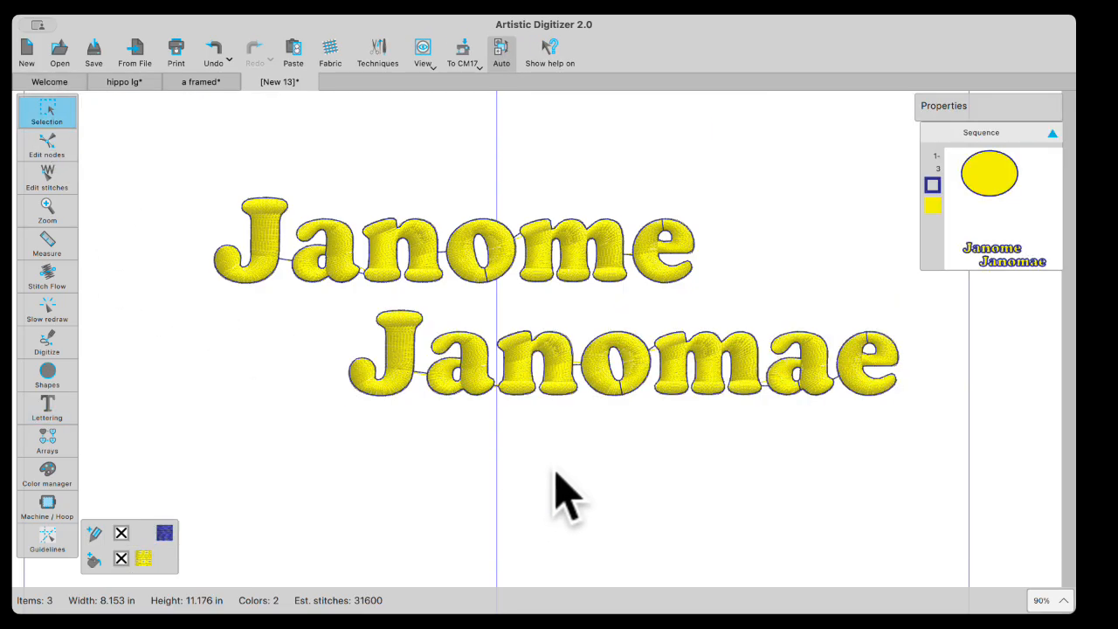
Step: Select both lettering objects together and the upper one alone to examine their outline and fill colors
scroll(588, 423, "down", 1)
scroll(594, 406, "up", 3)
right_click(582, 387)
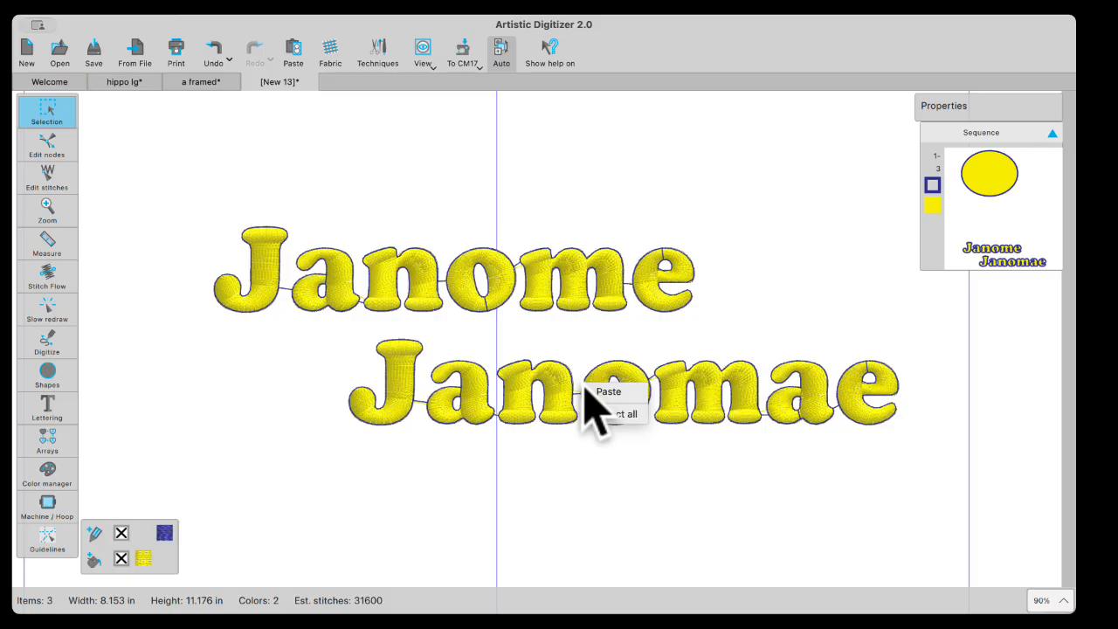
left_click_drag(149, 152, 964, 535)
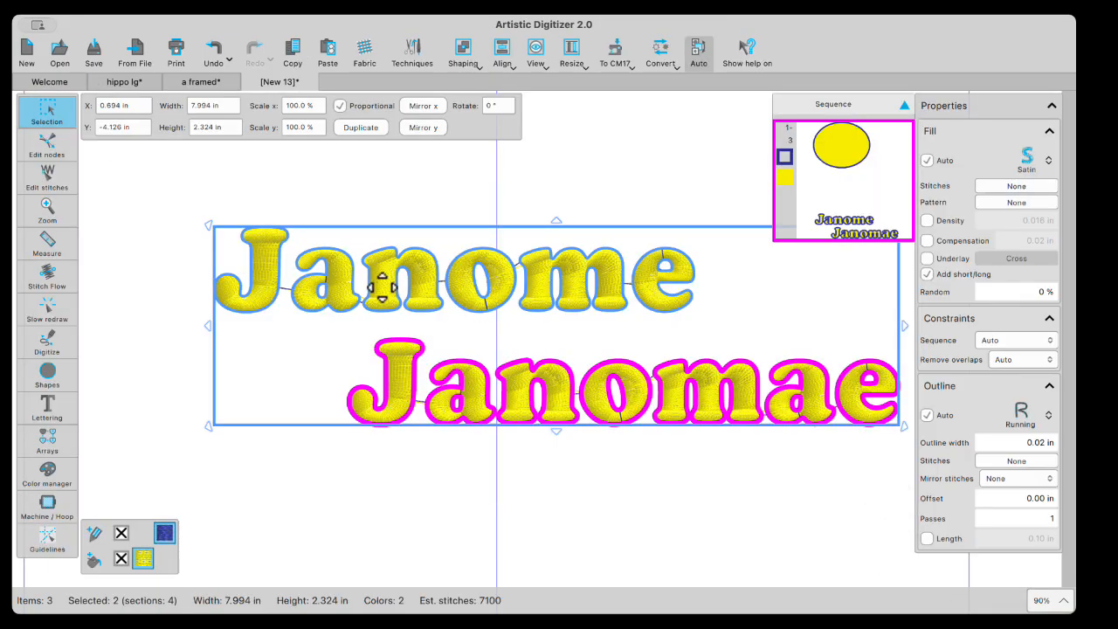
left_click(104, 183)
left_click(355, 282)
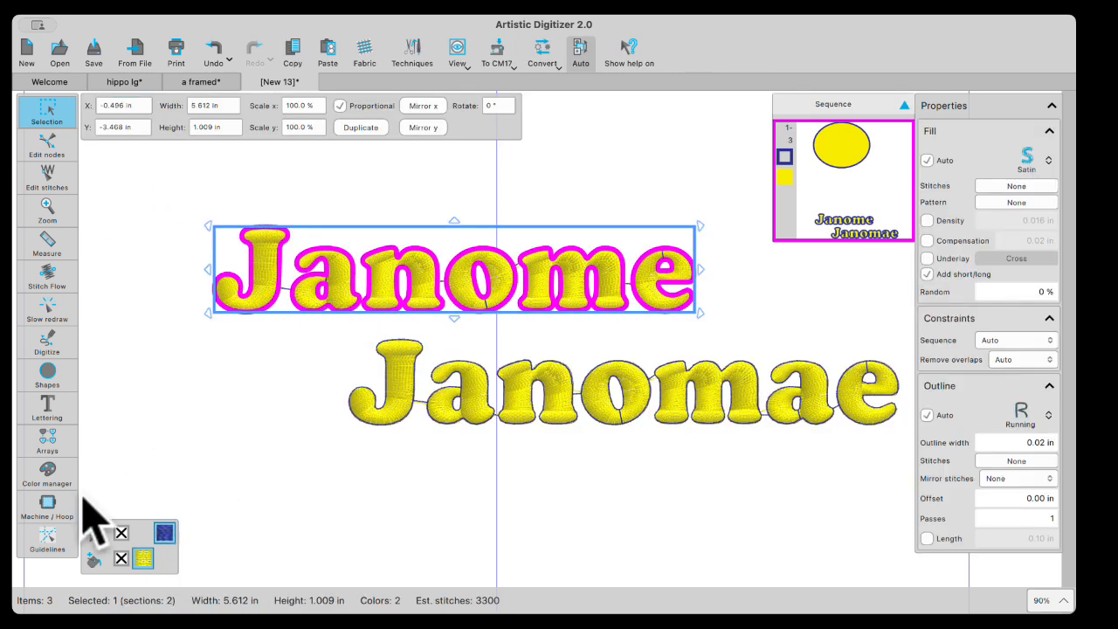
left_click(294, 503)
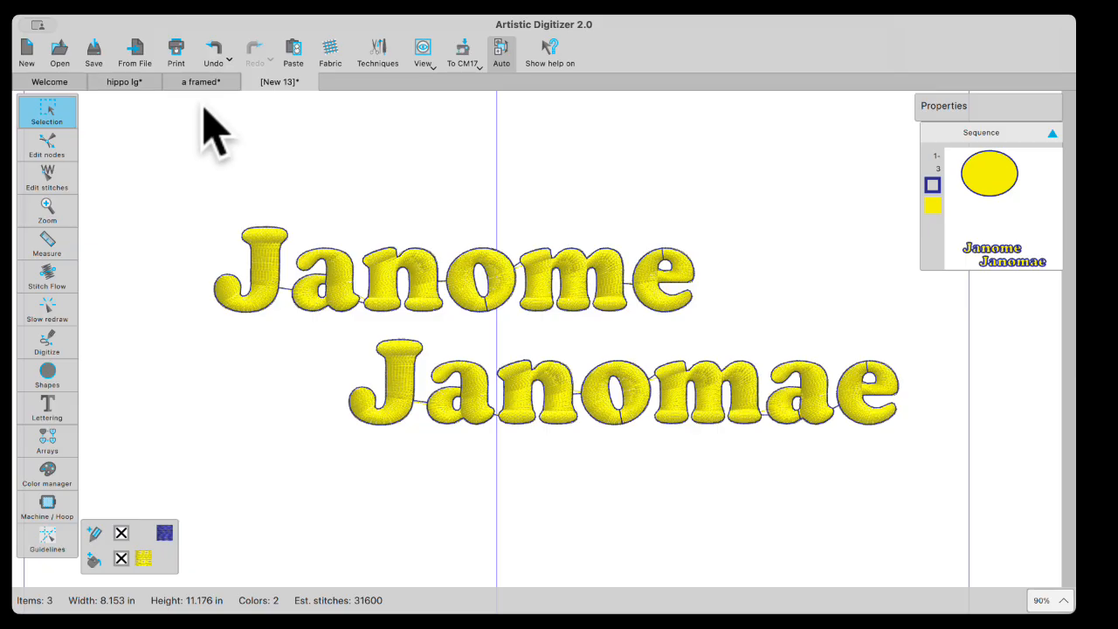
Step: Open the recent design "M and K and P.Draw" and center the hoop on the design
left_click(50, 83)
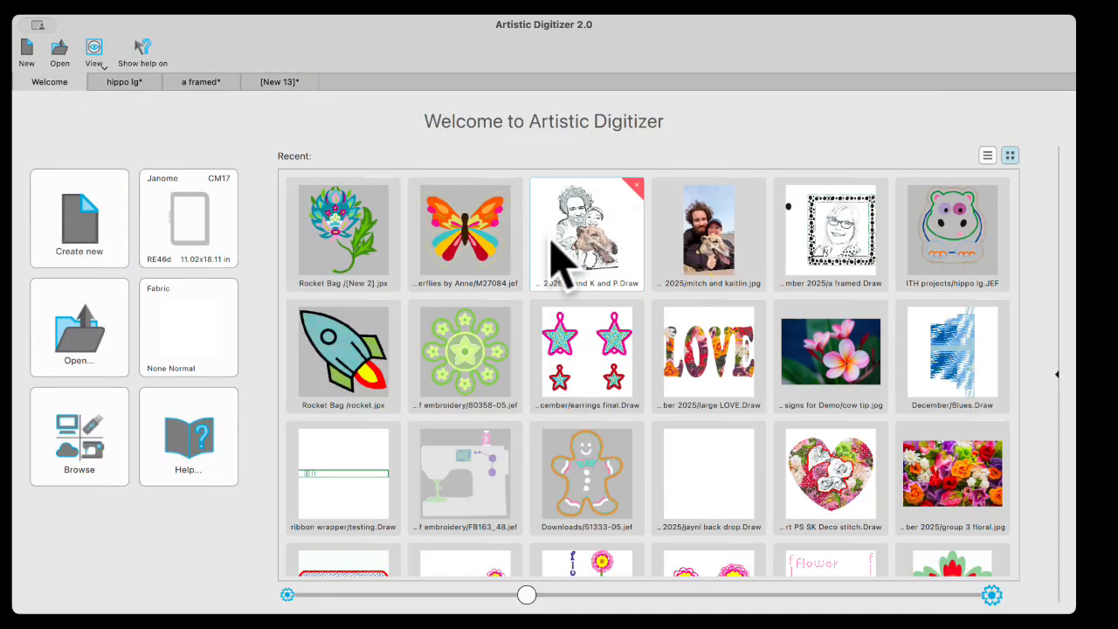
left_click(596, 257)
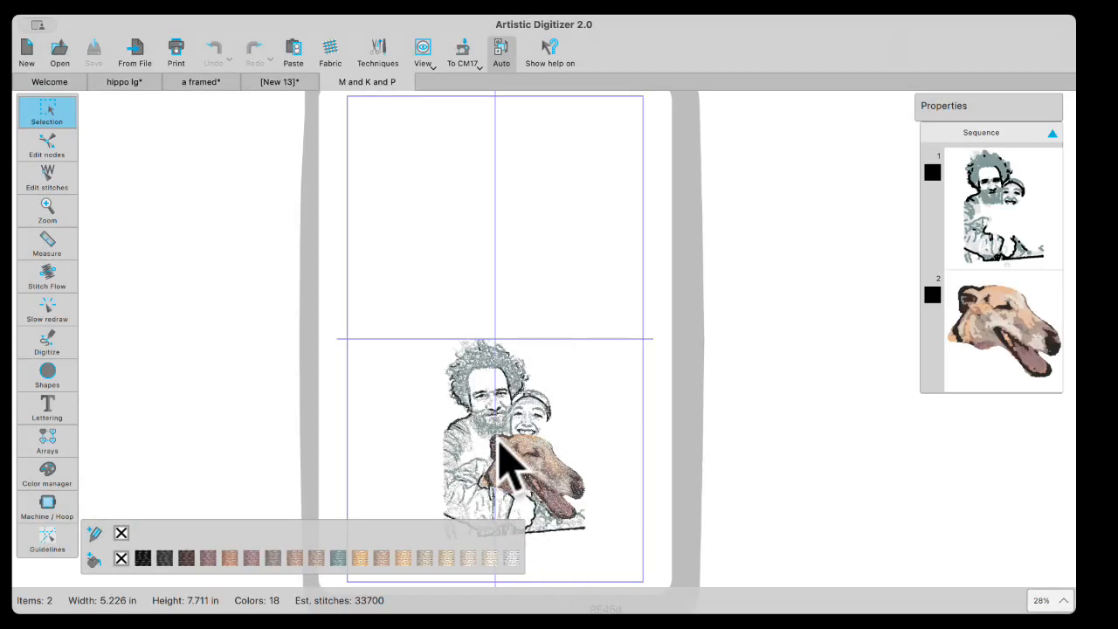
left_click(465, 52)
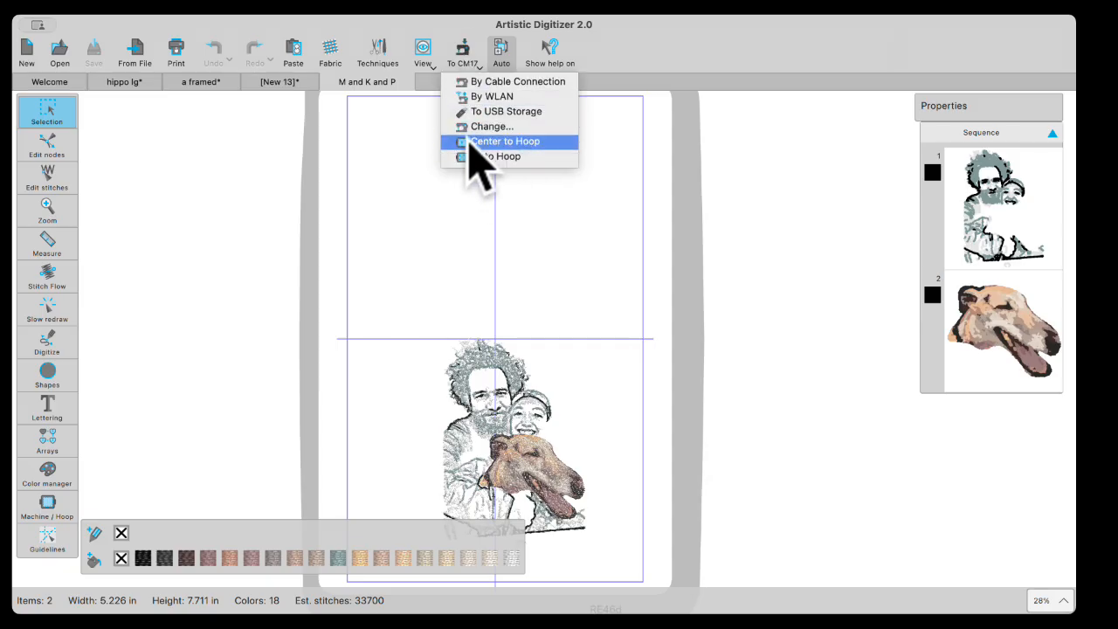
left_click(509, 143)
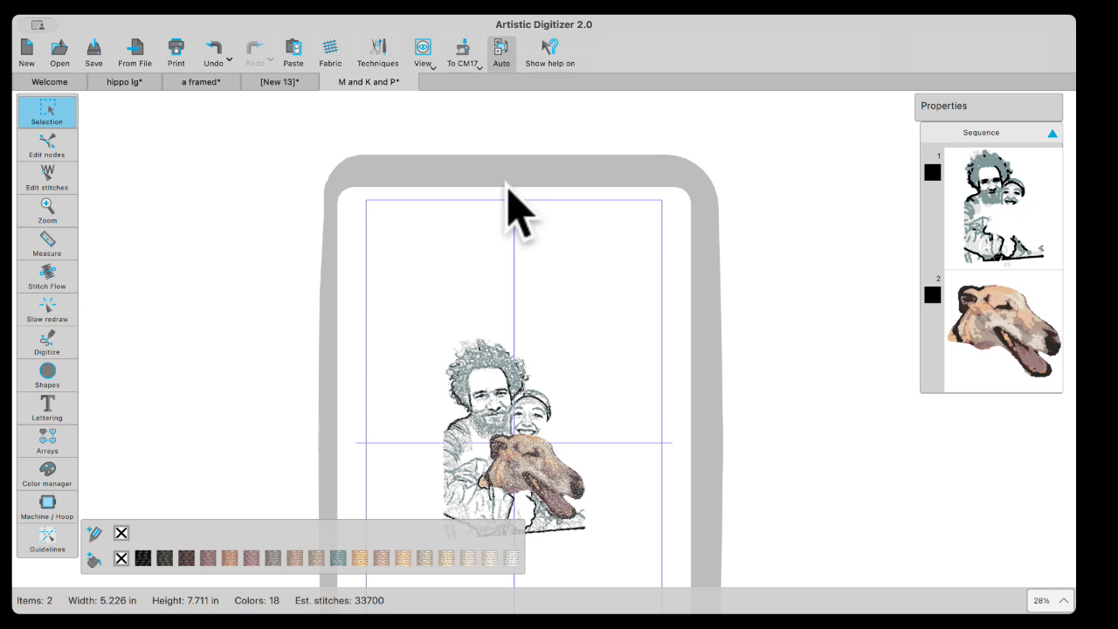
Step: Change the CM17 machine's hoop for this design to SQ28d
left_click(470, 58)
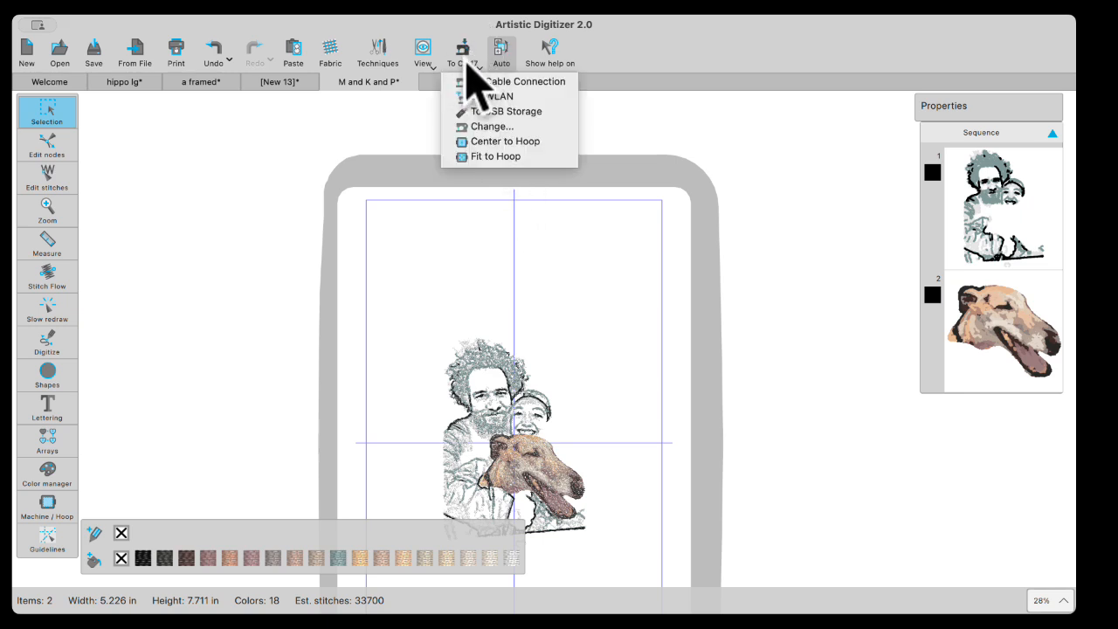
left_click(487, 130)
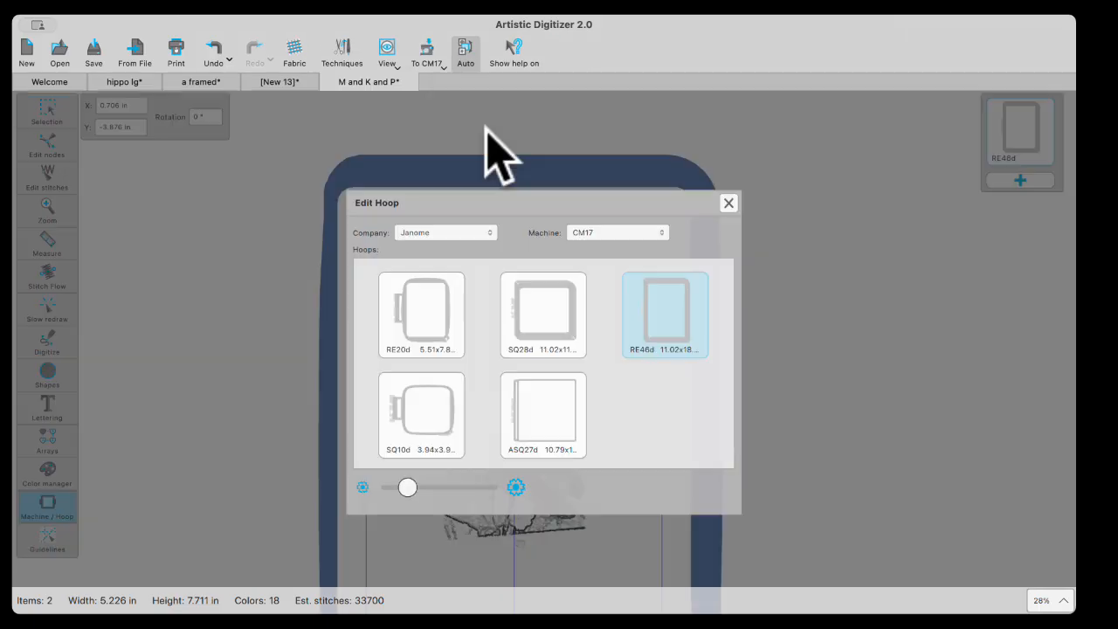
left_click(549, 322)
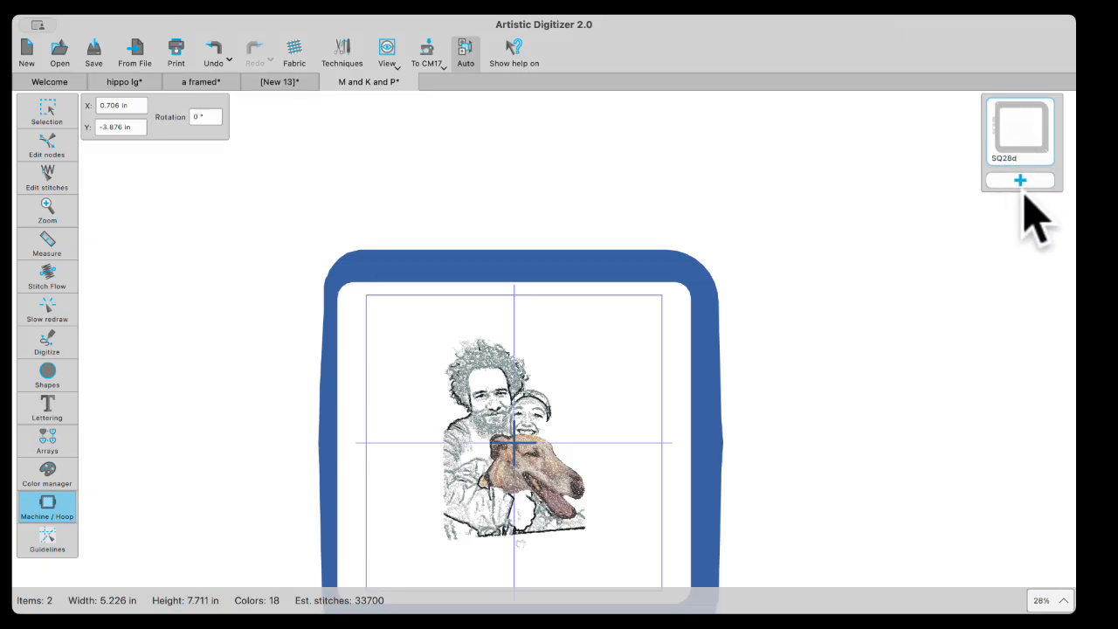
Step: Switch the hoop back to RE46d and return to the Selection tool to view the design in it
left_click(1020, 138)
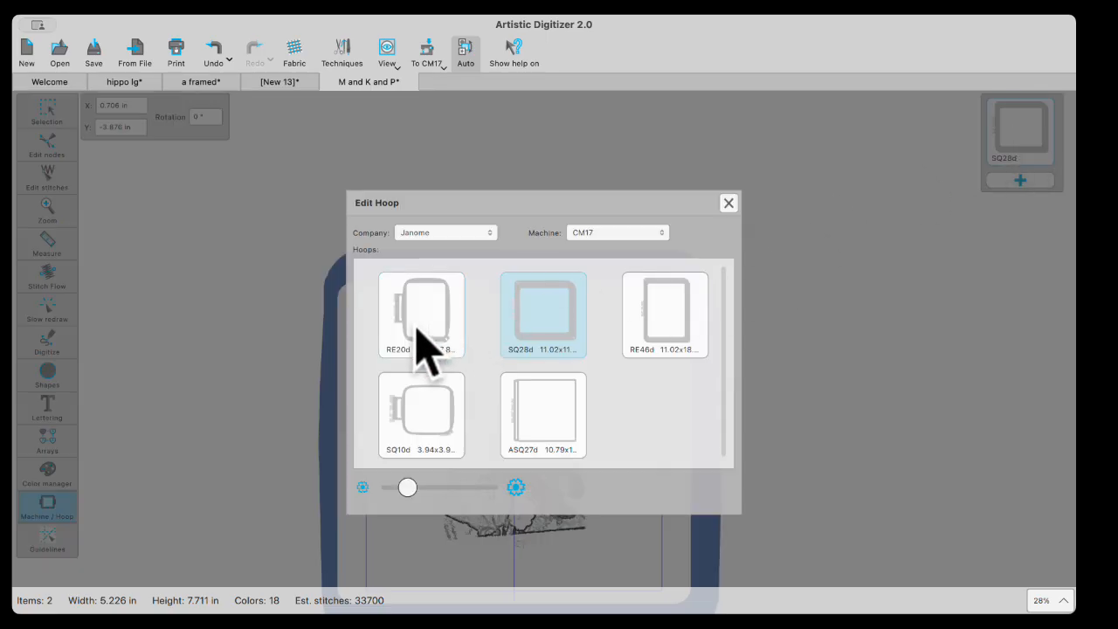
left_click(662, 307)
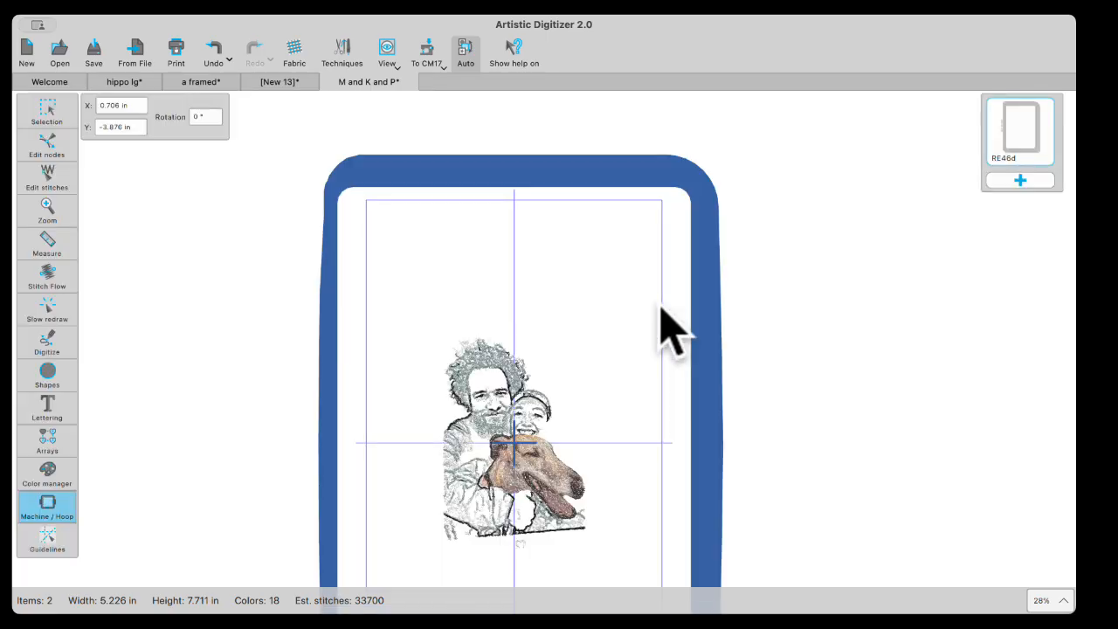
left_click(48, 111)
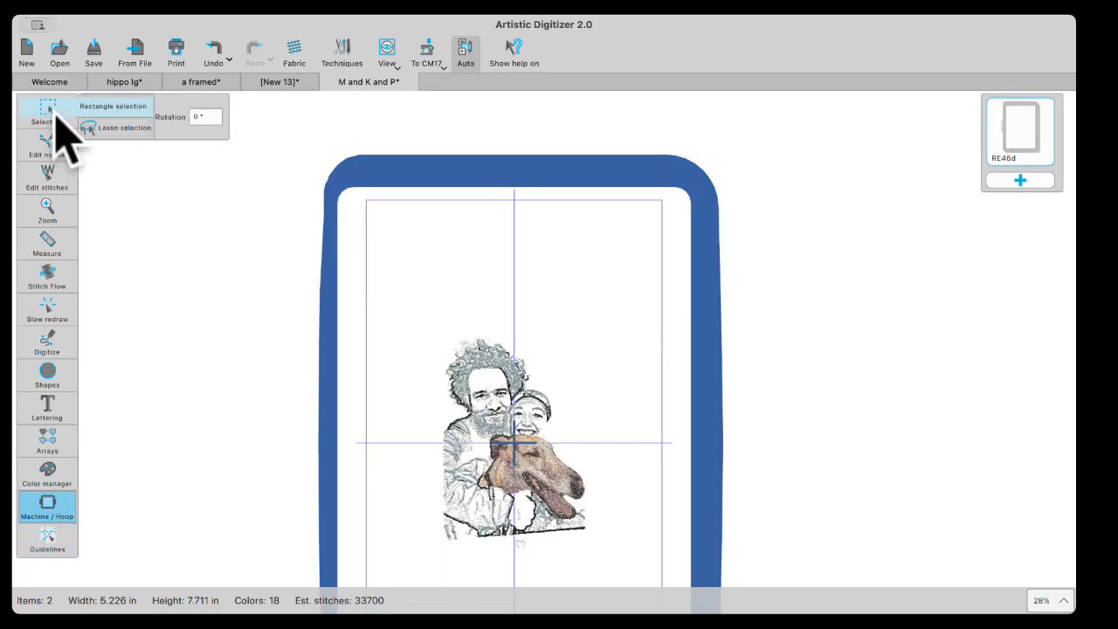
left_click(48, 113)
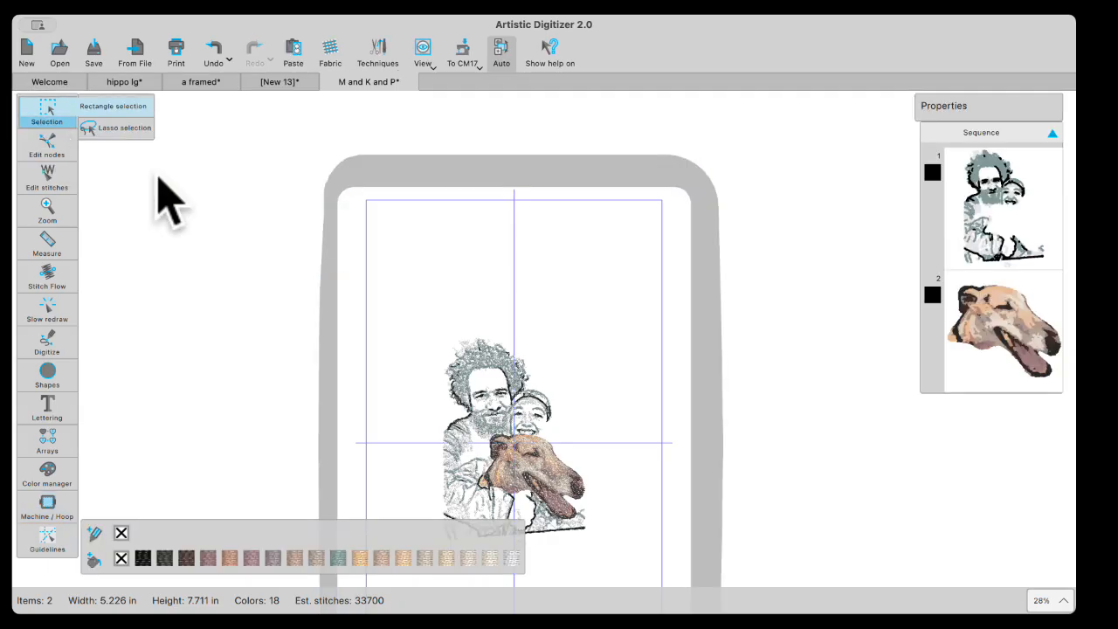
scroll(488, 461, "up", 2)
scroll(536, 463, "up", 1)
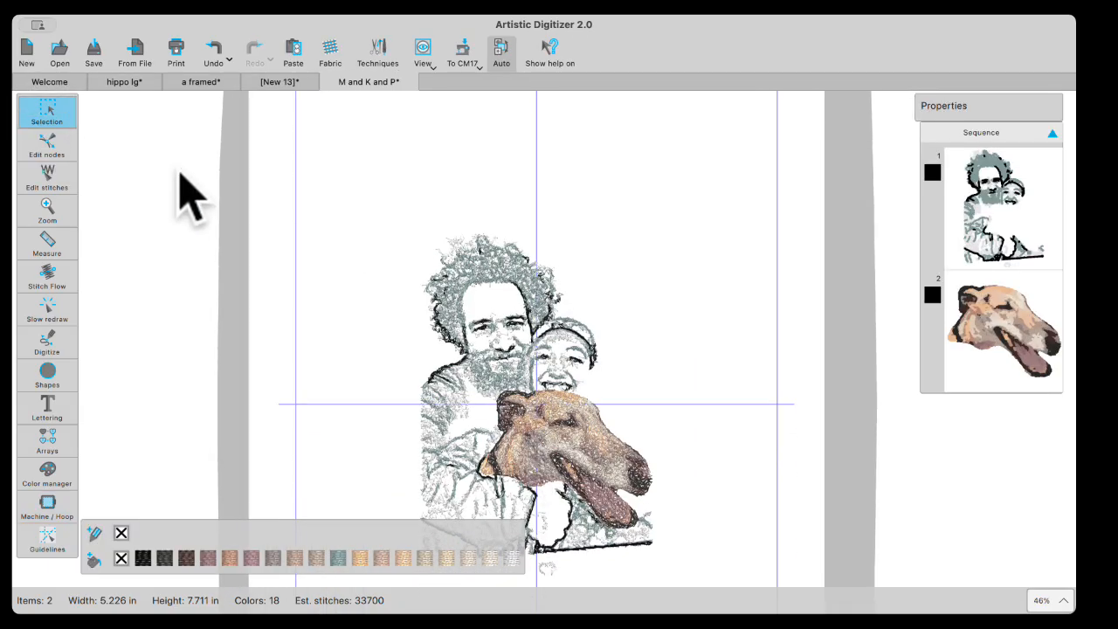
Step: Open the recent photo of the couple with the dog as a PaintStitch design
left_click(52, 81)
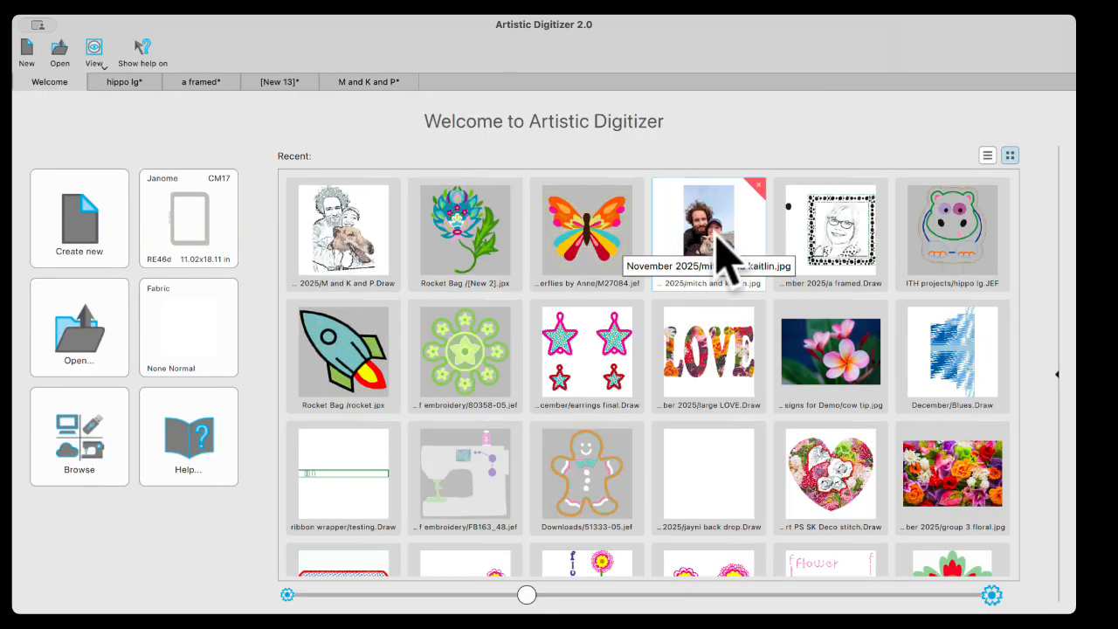
left_click(717, 235)
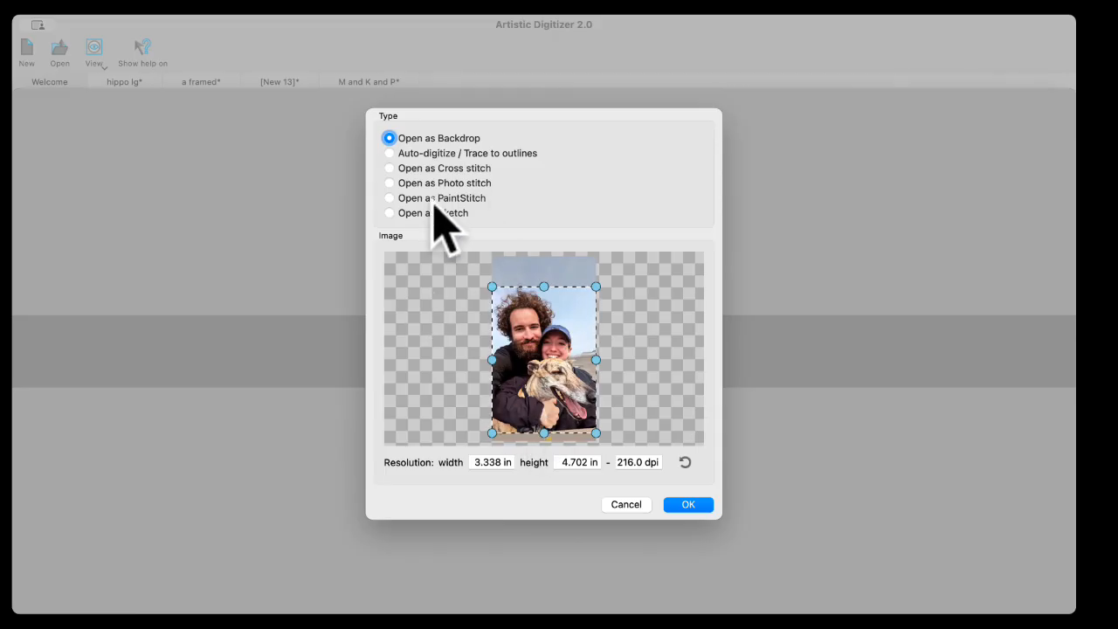
left_click(390, 198)
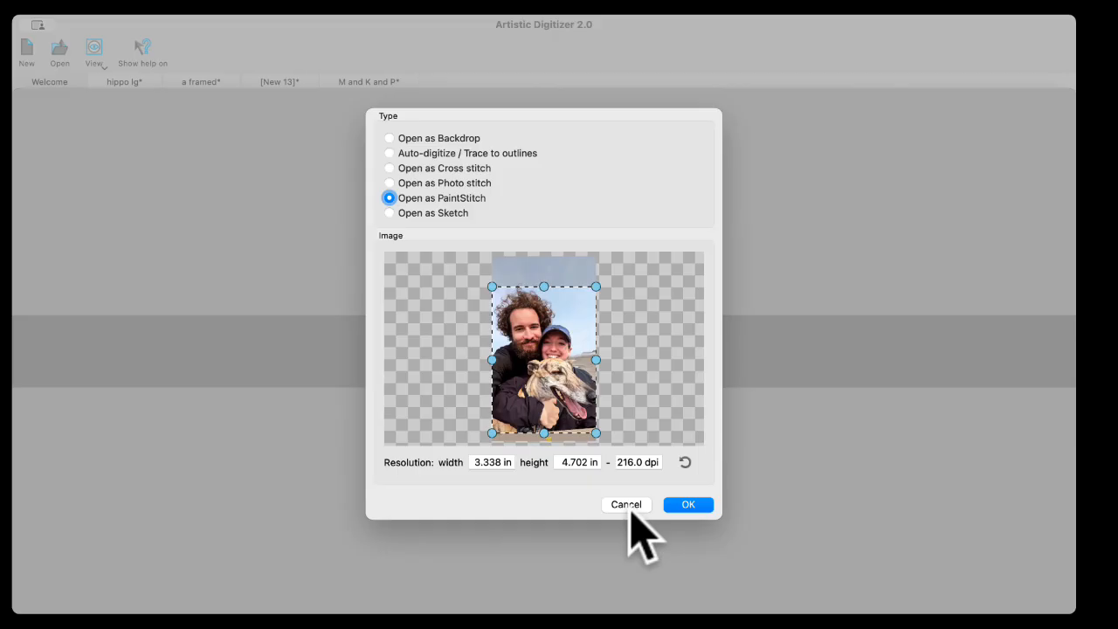
left_click(690, 504)
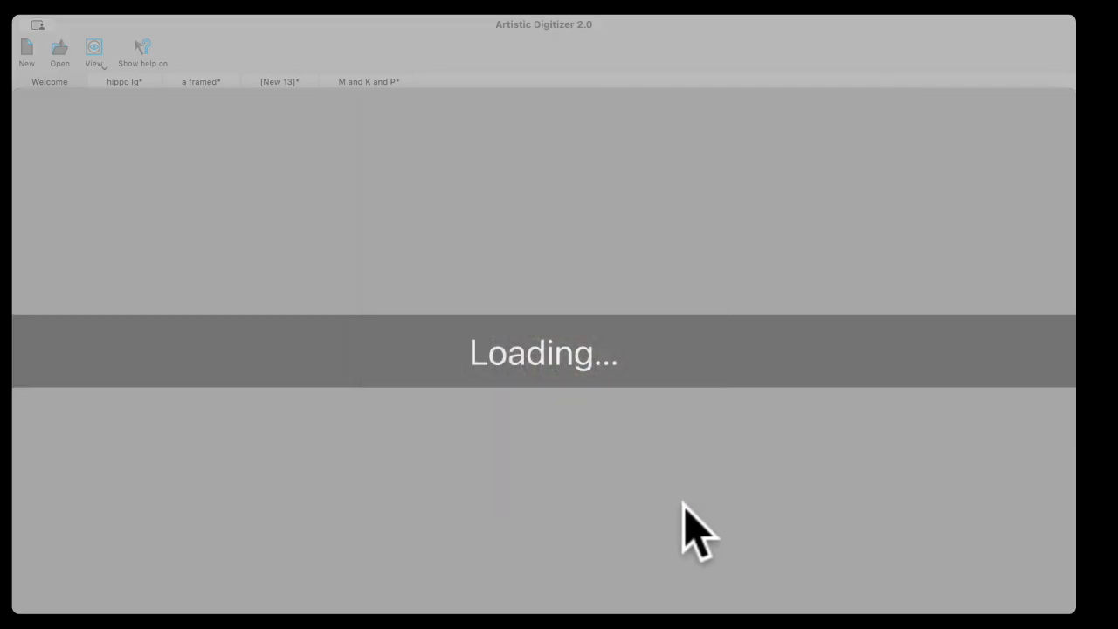
Step: Enlarge the PaintStitch photo to about 3.95 in wide by 5.57 in high and move it into the hoop's left half
scroll(543, 428, "up", 5)
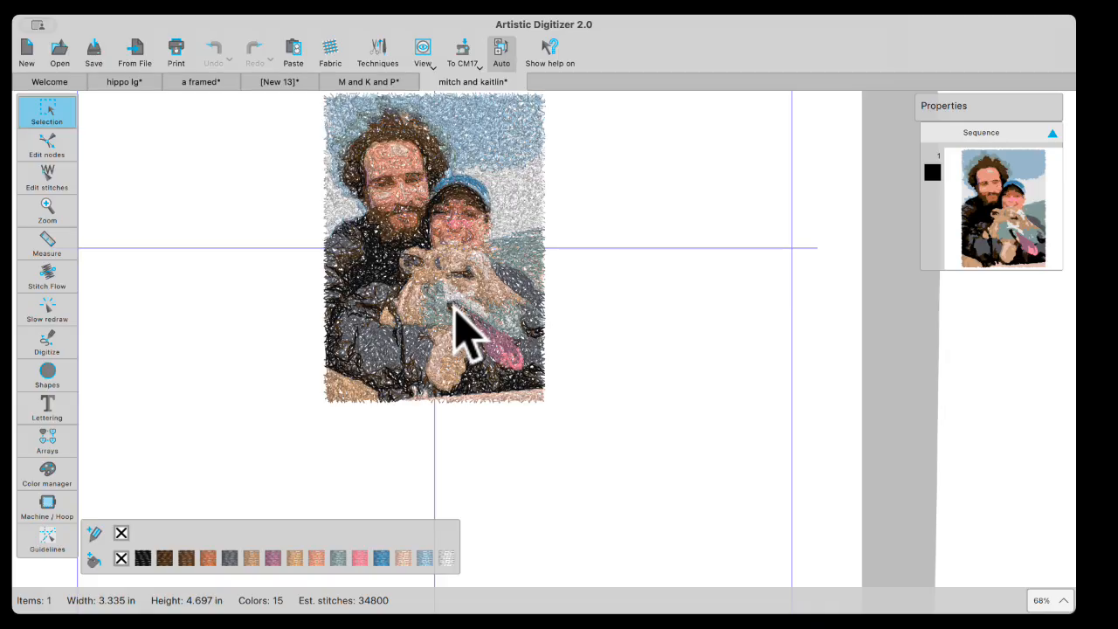
scroll(461, 335, "up", 2)
left_click_drag(269, 114, 584, 510)
left_click_drag(548, 474, 591, 531)
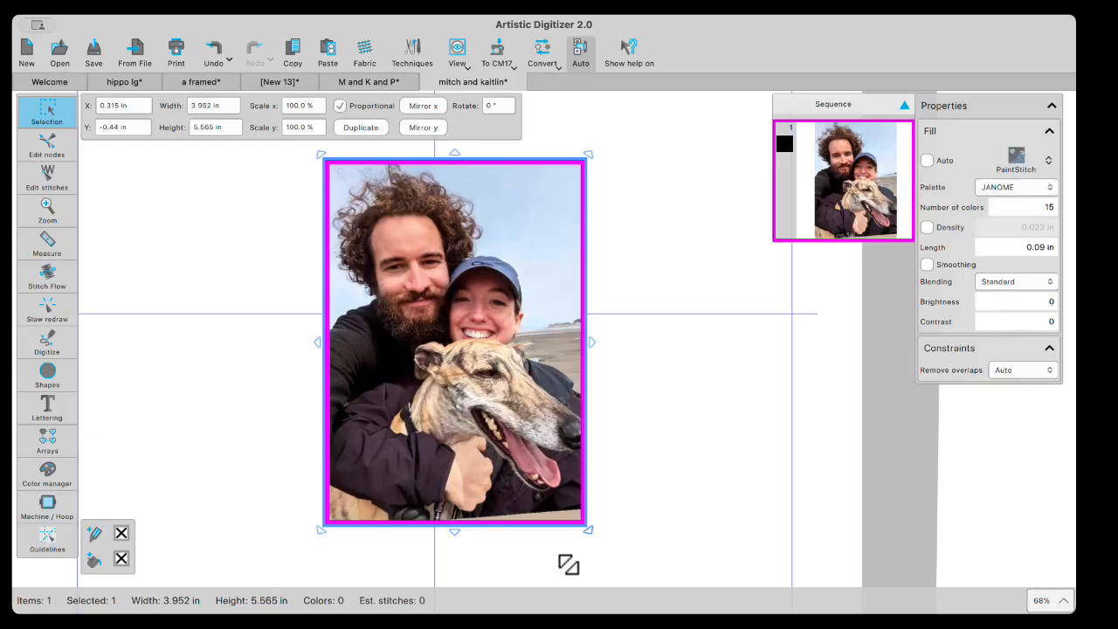
left_click_drag(481, 371, 271, 370)
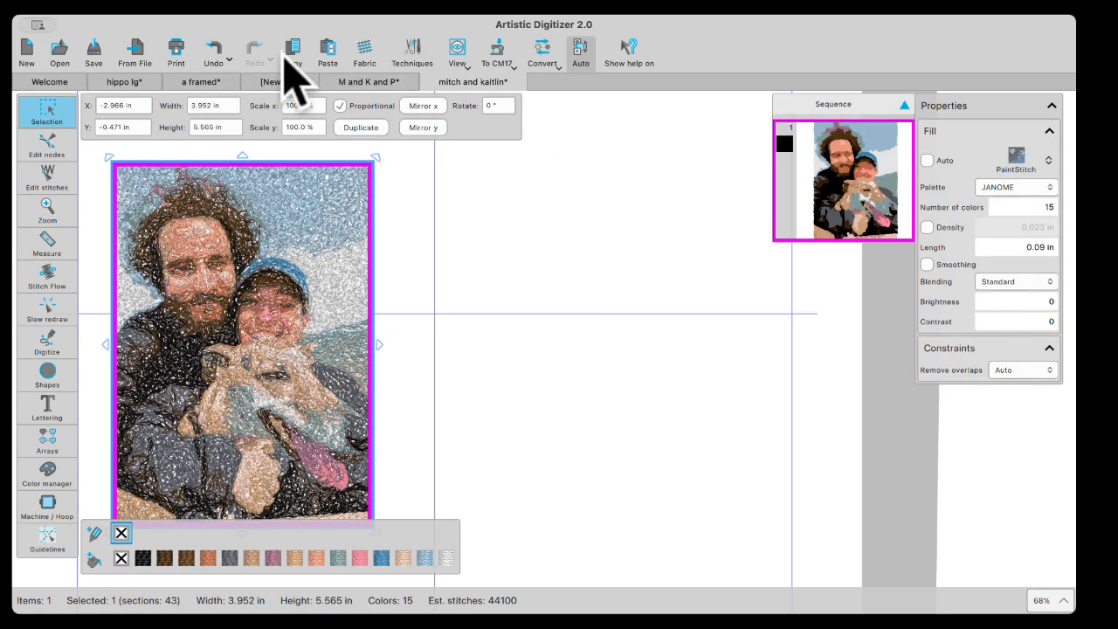
Step: Paste a copy of the PaintStitch photo and place it in the hoop's right half, beside the original
left_click(328, 53)
left_click_drag(257, 312, 591, 358)
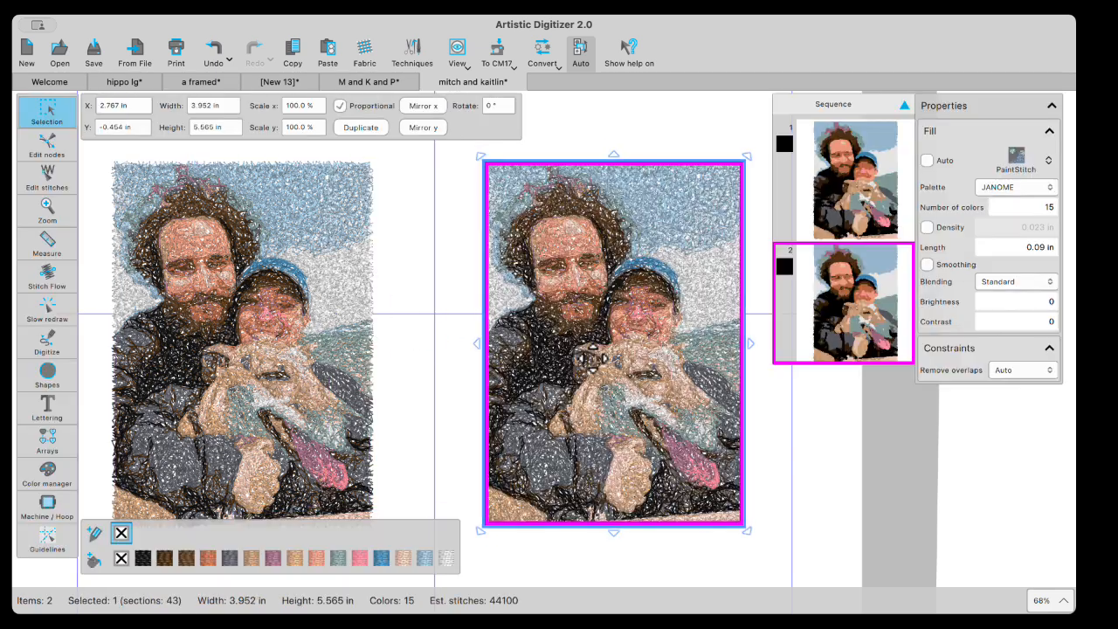
Step: Enable custom density for the right-hand PaintStitch copy and set it to 0.021 in
left_click(468, 257)
left_click(686, 317)
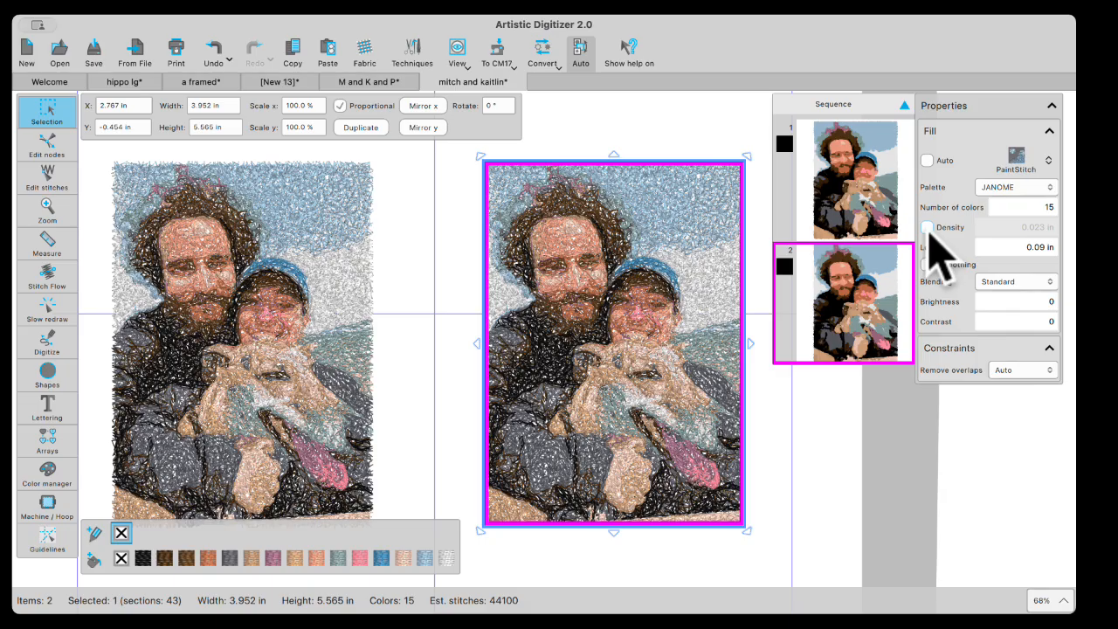
left_click(927, 229)
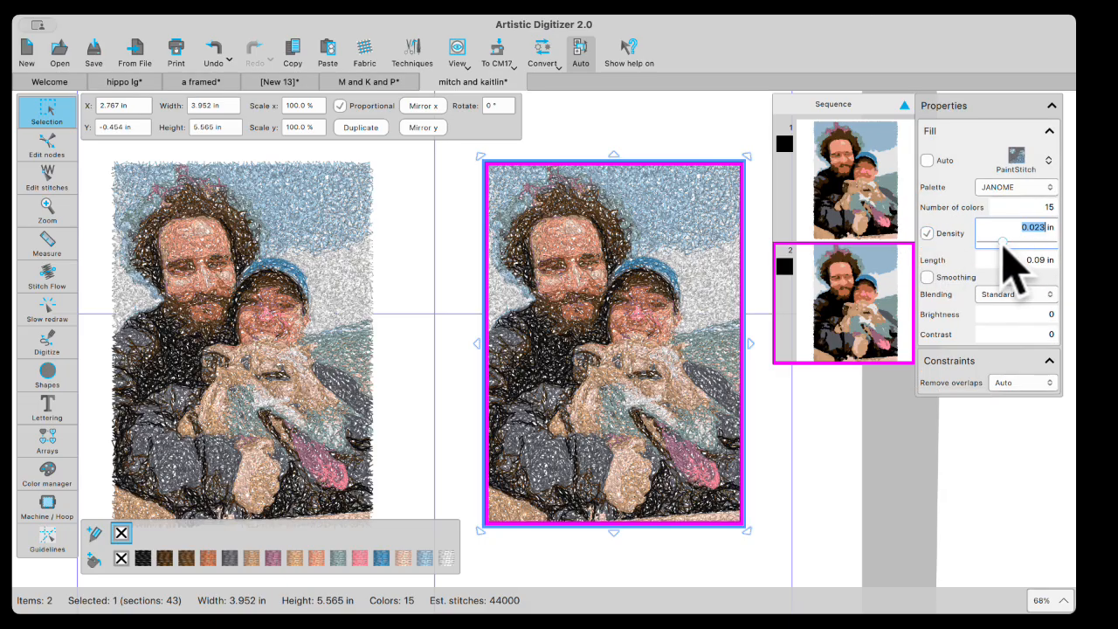
left_click(1006, 245)
left_click(1002, 243)
left_click(997, 242)
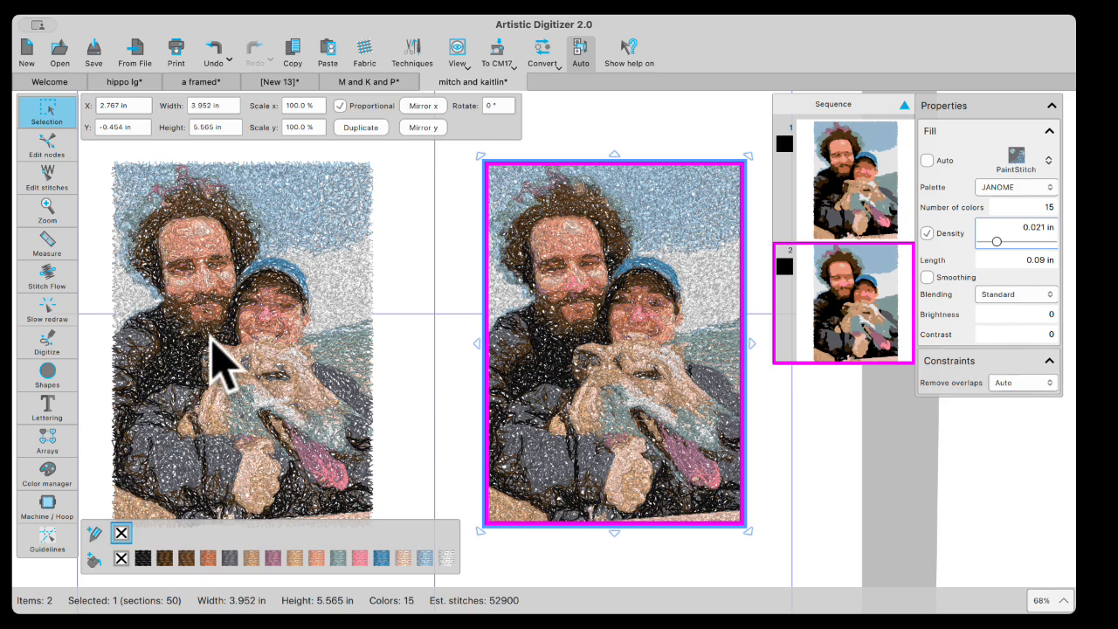
Step: Enable custom density for the left-hand PaintStitch photo and set it to 0.021 in
left_click(221, 323)
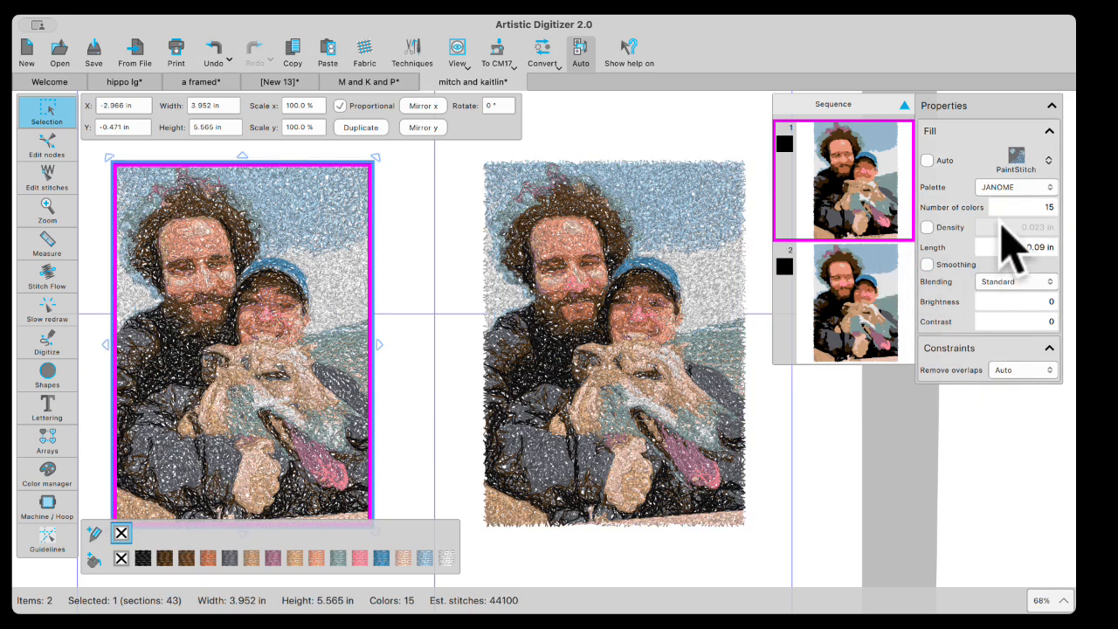
left_click(928, 228)
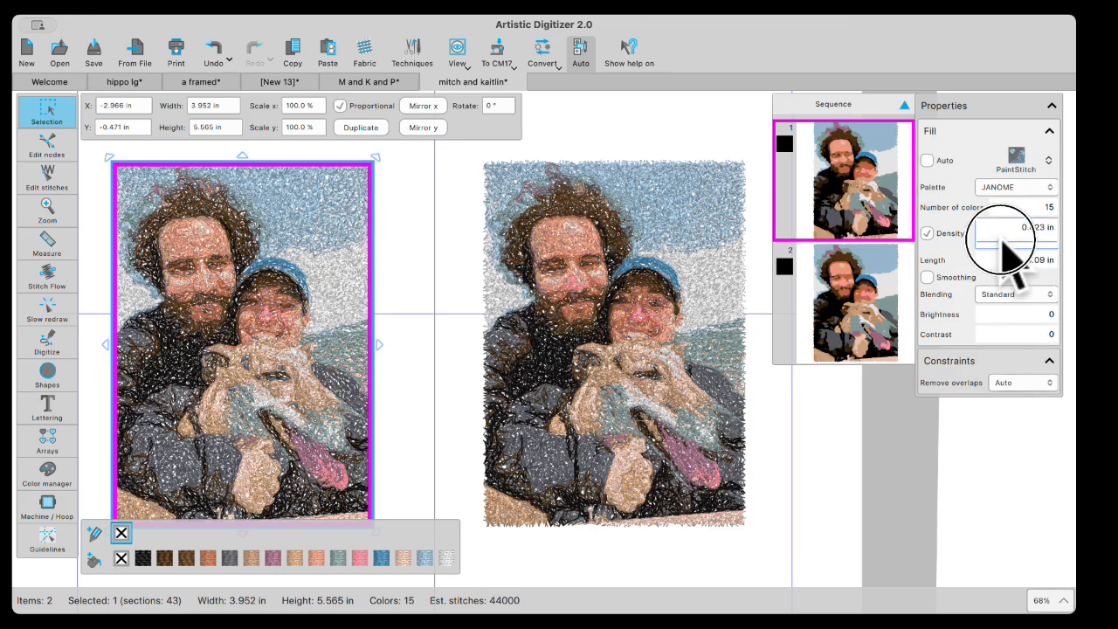
left_click_drag(1004, 240, 1001, 242)
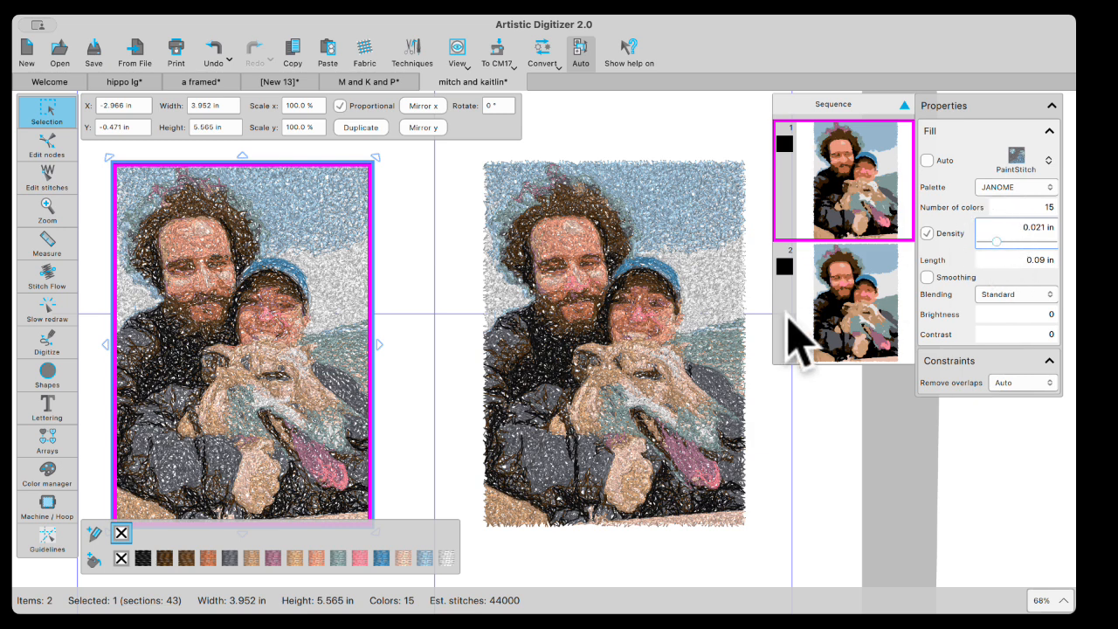
Step: Check the estimated stitches of each PaintStitch photo and clear the selection
left_click(662, 341)
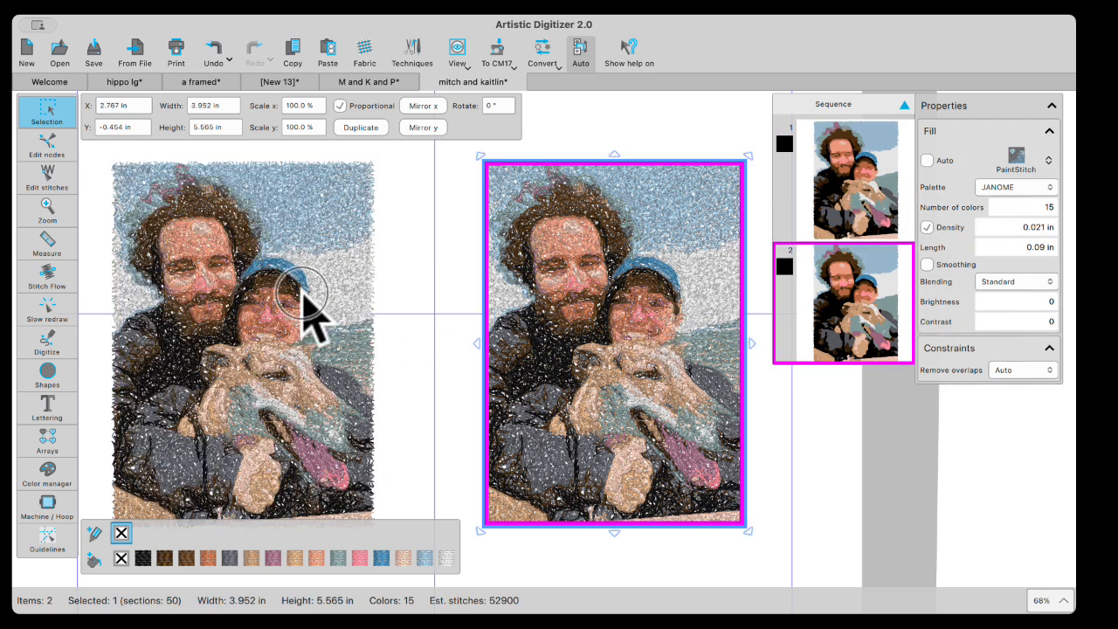
left_click(308, 297)
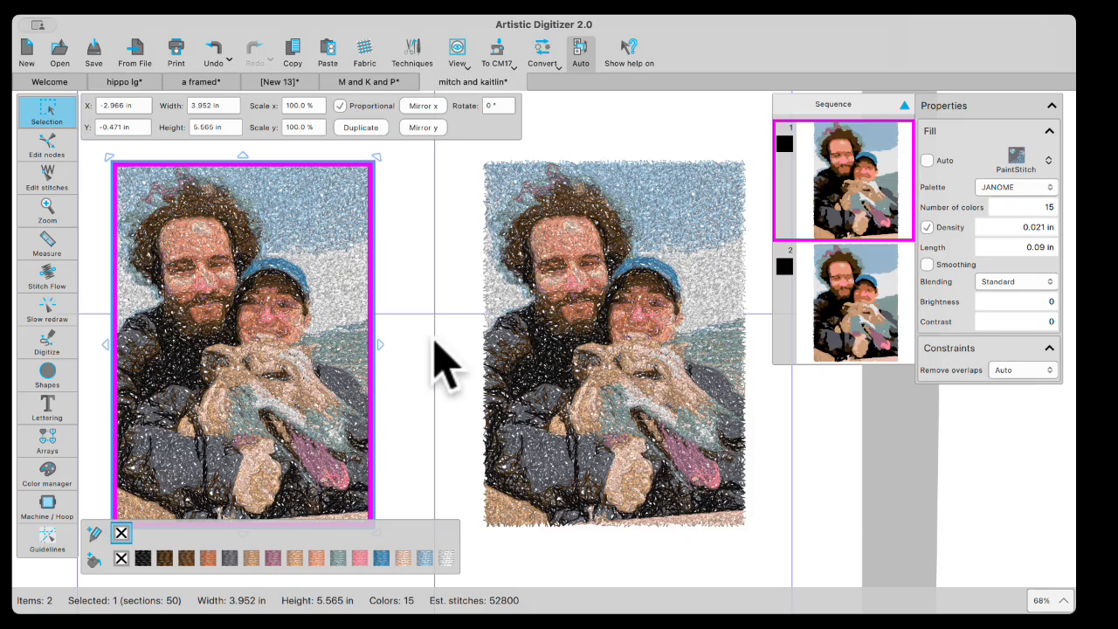
left_click(405, 412)
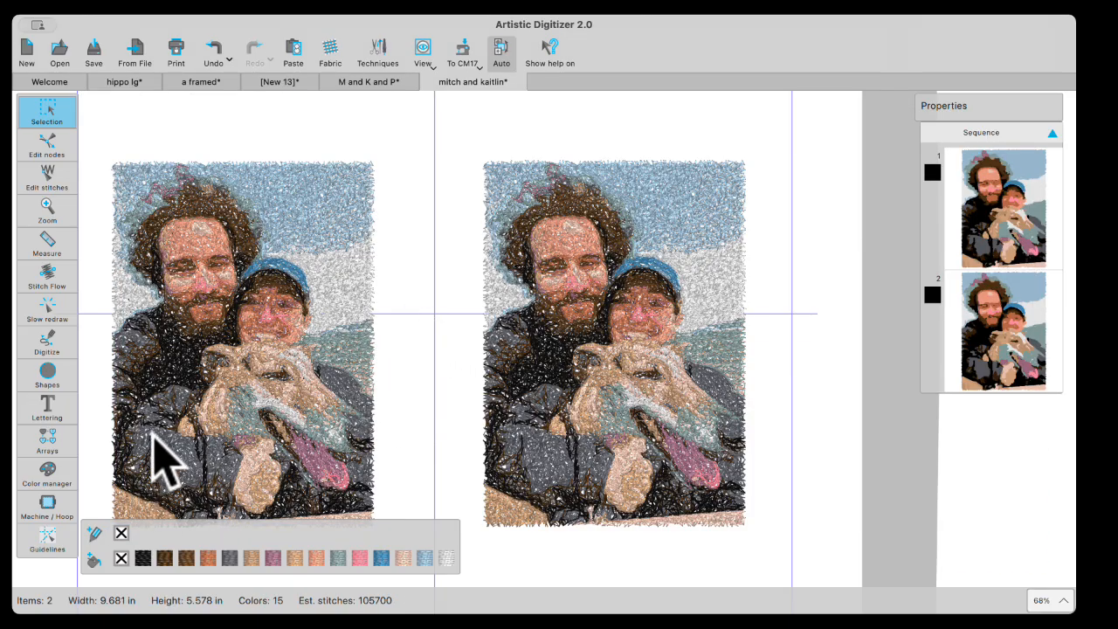
Step: Trace a closed outline shape around the dog's head and tongue on the left-hand PaintStitch photo
mouse_move(36, 344)
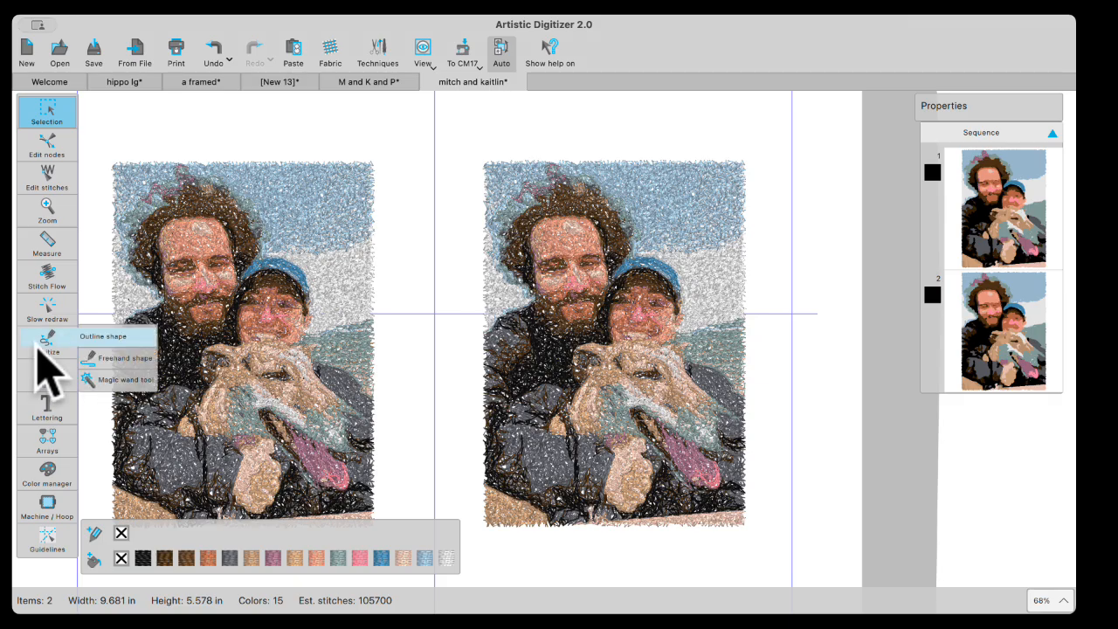
left_click(92, 338)
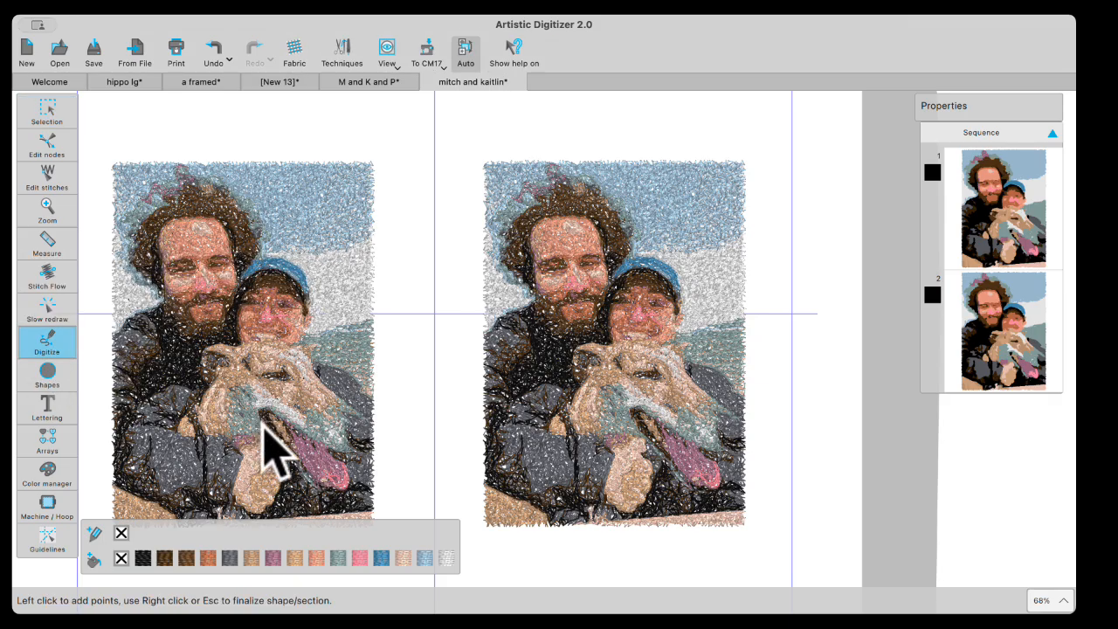
left_click(181, 430)
left_click(190, 415)
left_click(201, 394)
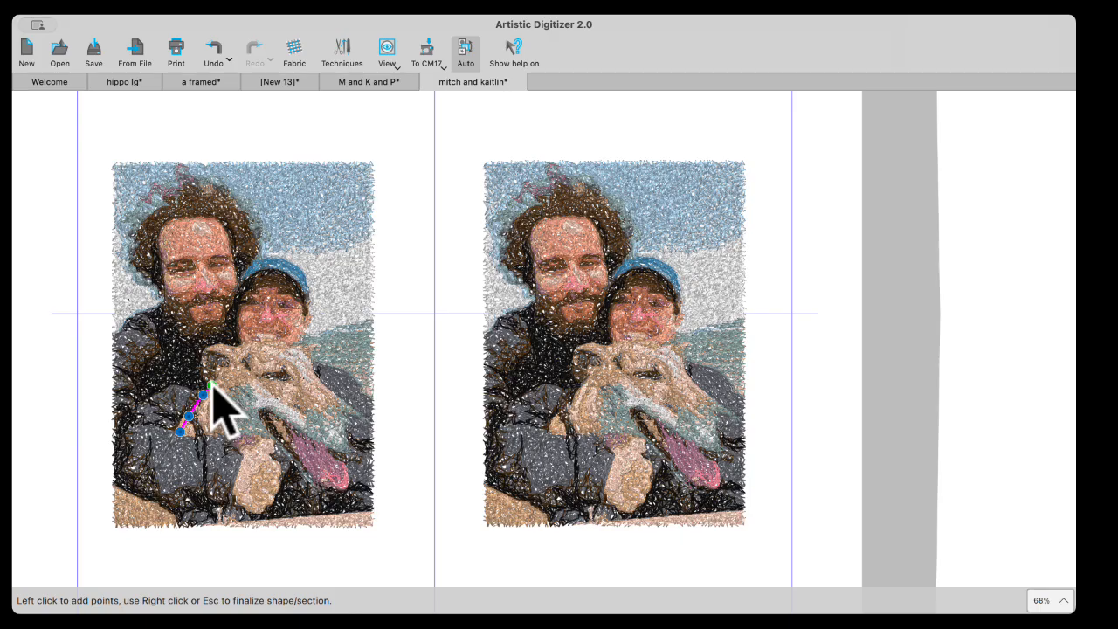
left_click(201, 366)
left_click(202, 351)
left_click(223, 345)
left_click(235, 347)
left_click(254, 337)
left_click(280, 333)
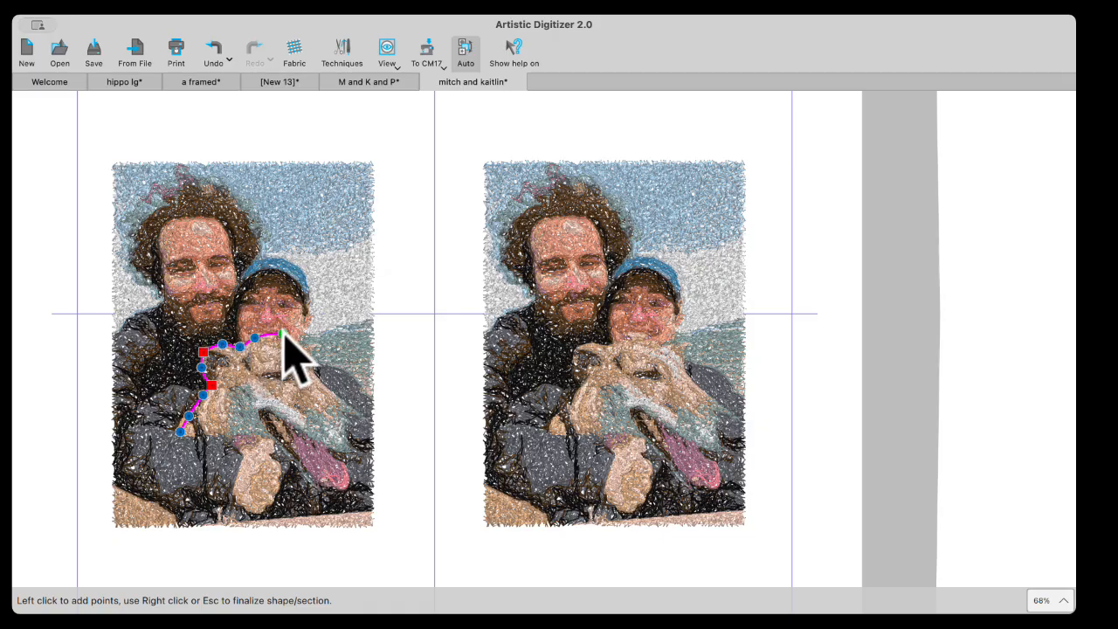
left_click(301, 349)
left_click(310, 361)
left_click(332, 394)
left_click(358, 415)
left_click(364, 428)
left_click(370, 429)
left_click(373, 451)
left_click(352, 456)
left_click(349, 469)
left_click(350, 487)
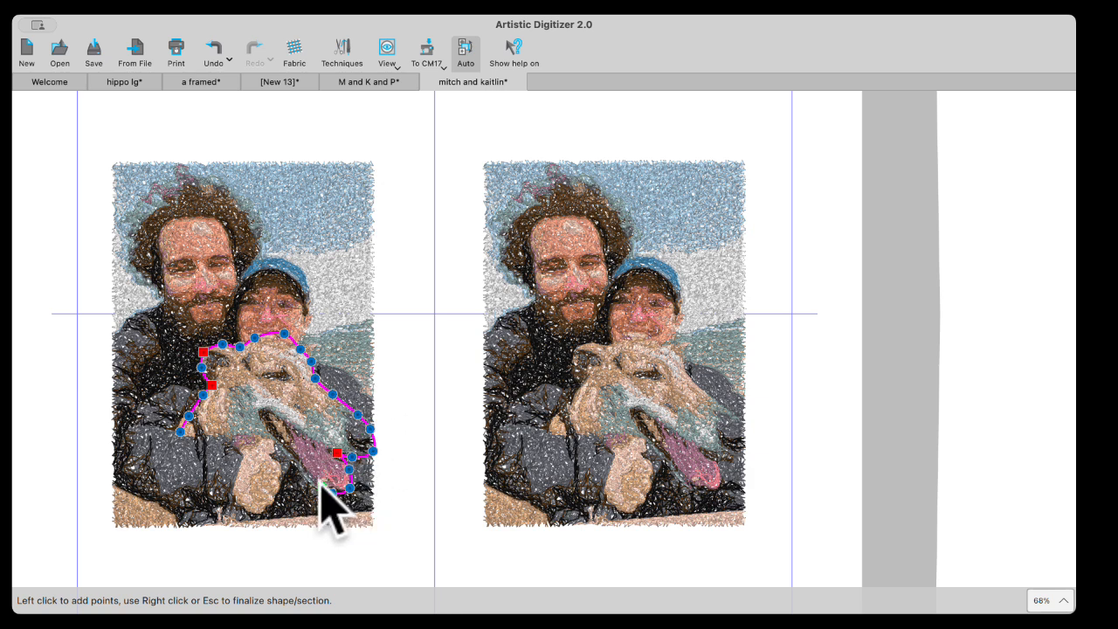
left_click(278, 445)
left_click(263, 436)
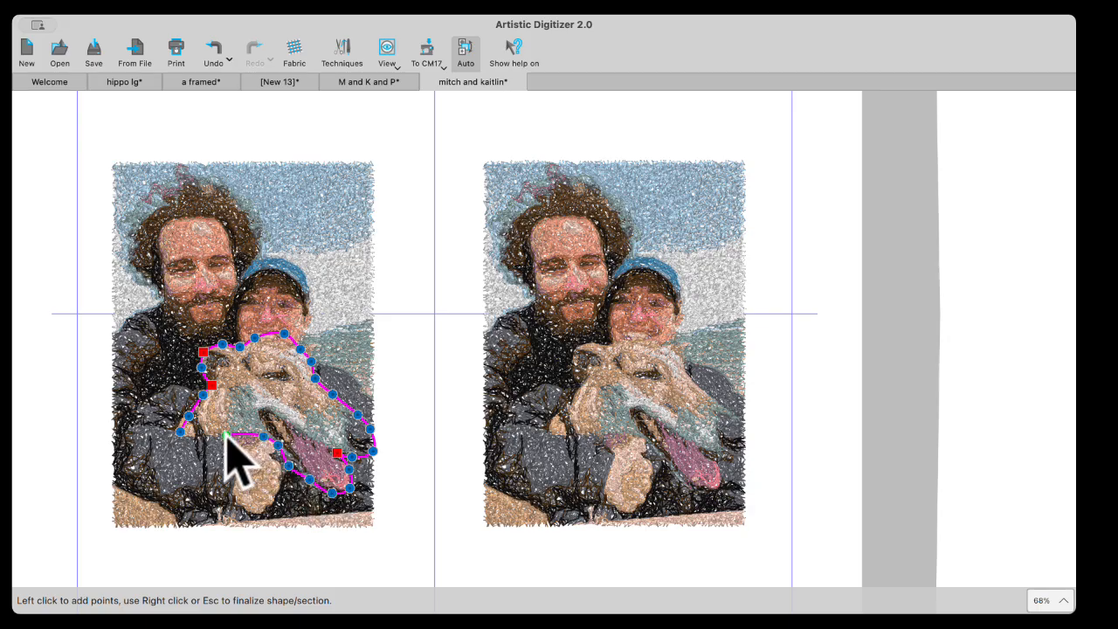
right_click(189, 444)
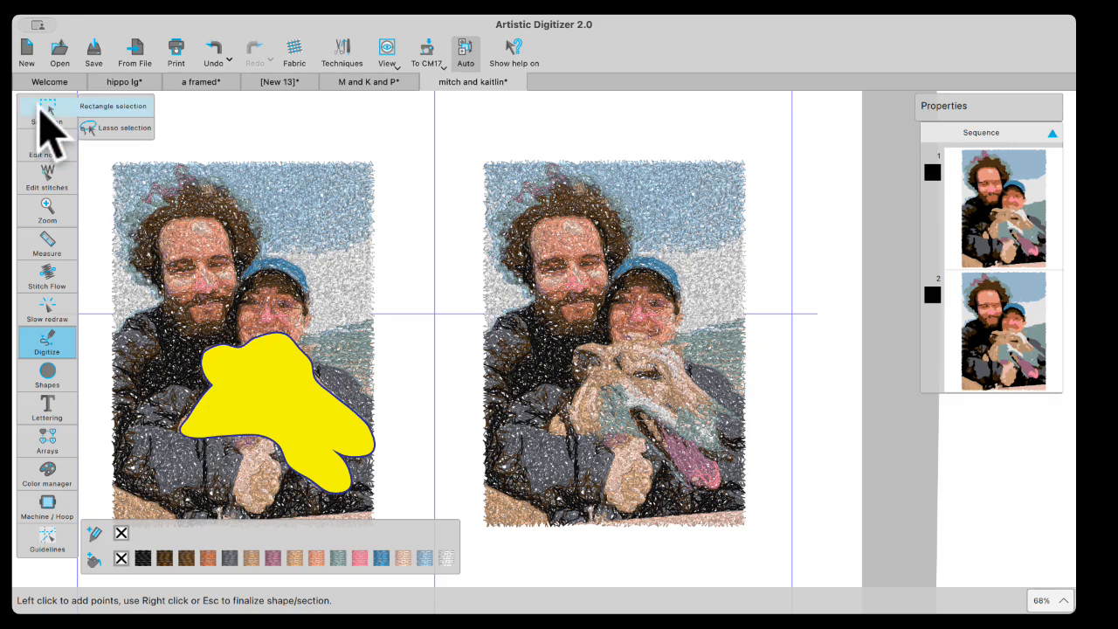
Step: Clip the left-hand PaintStitch photo to the traced dog-head shape by adding the shape as a clipping region
left_click(41, 112)
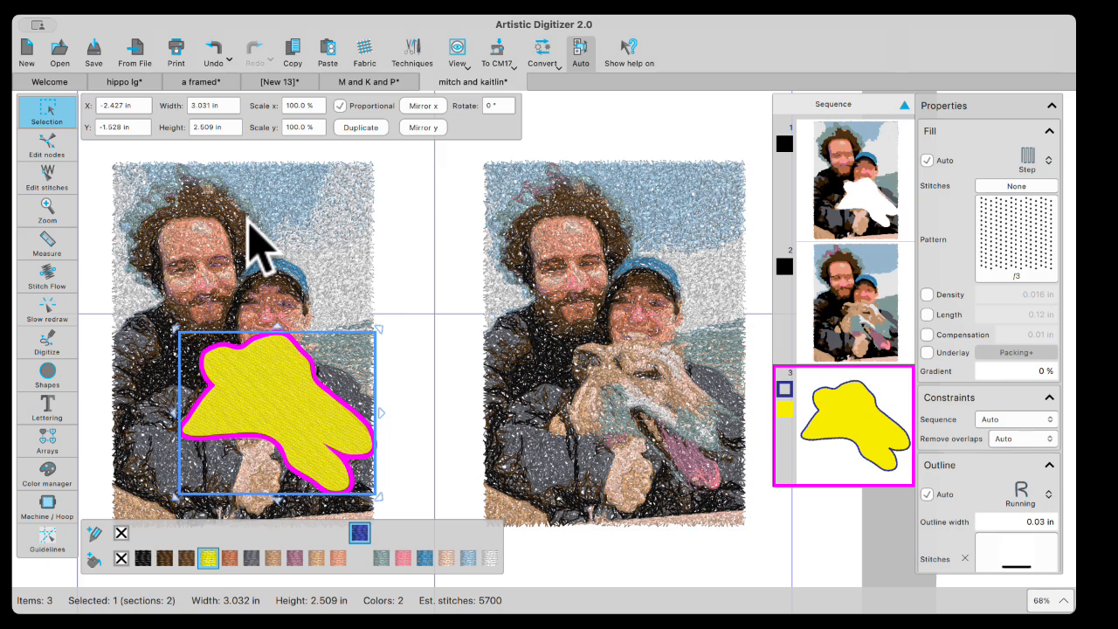
left_click(258, 246, "shift")
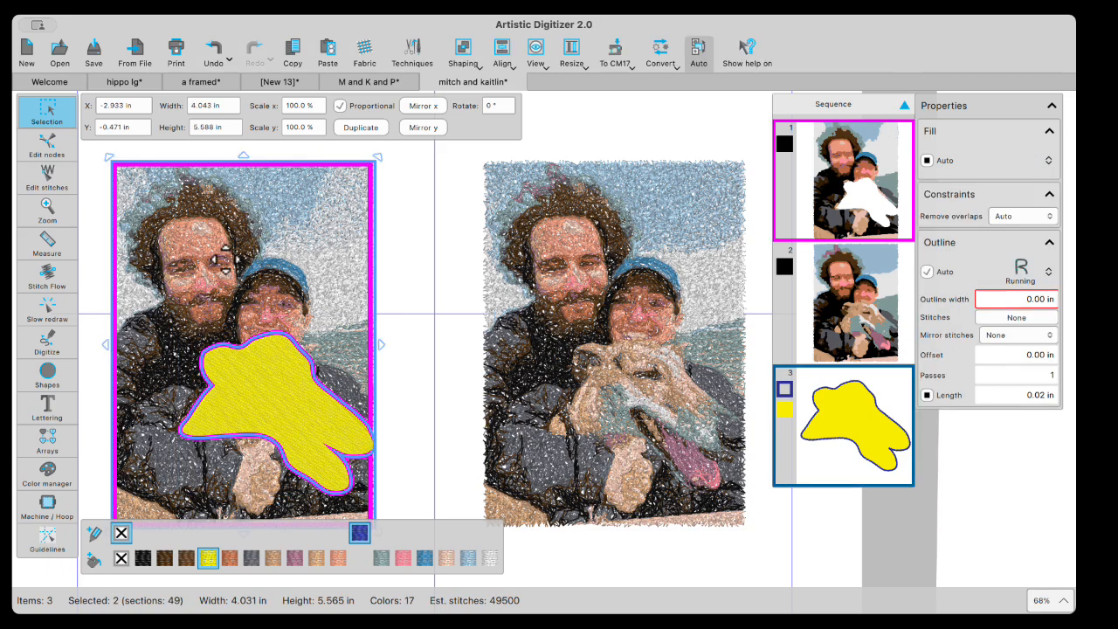
right_click(283, 246)
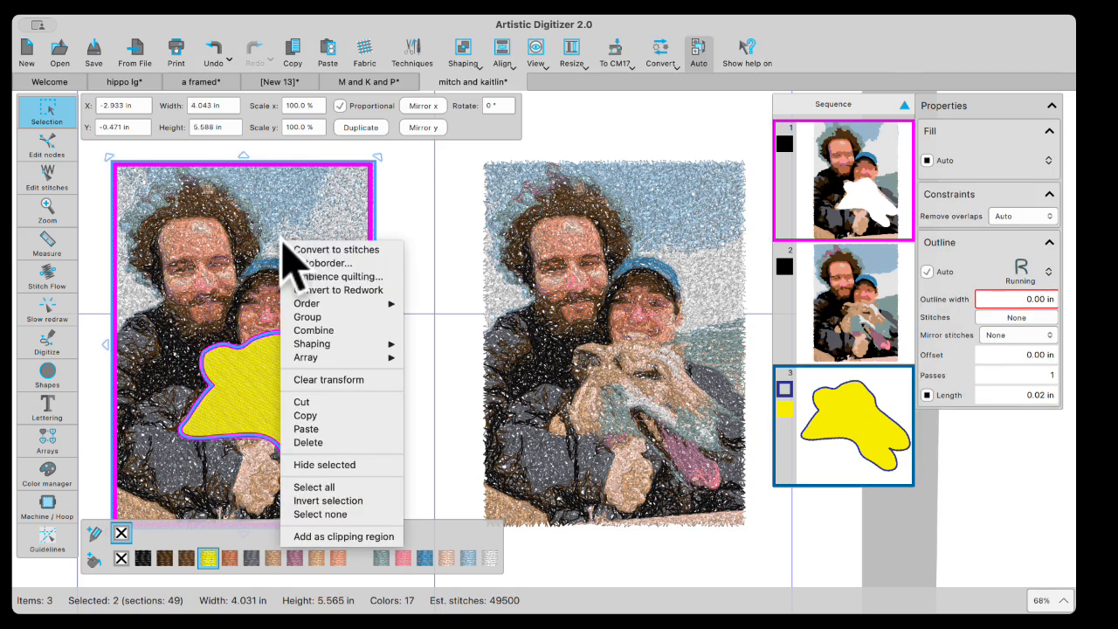
left_click(354, 535)
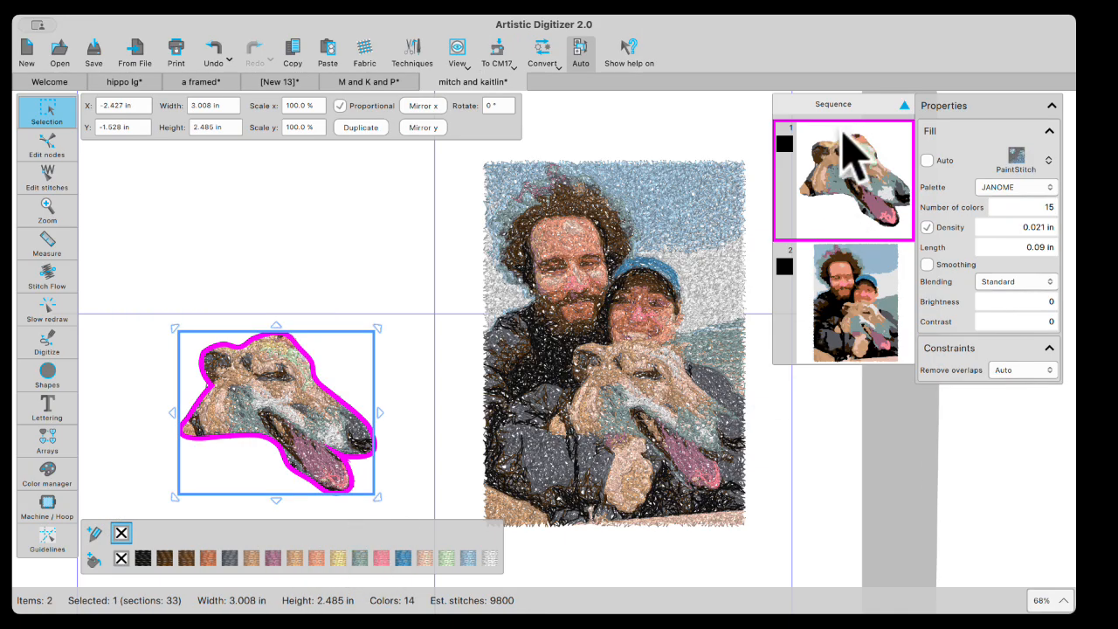
Step: Change the right-hand photo's fill type to Sketch and set its number of colors to 4
left_click(282, 270)
left_click(1000, 325)
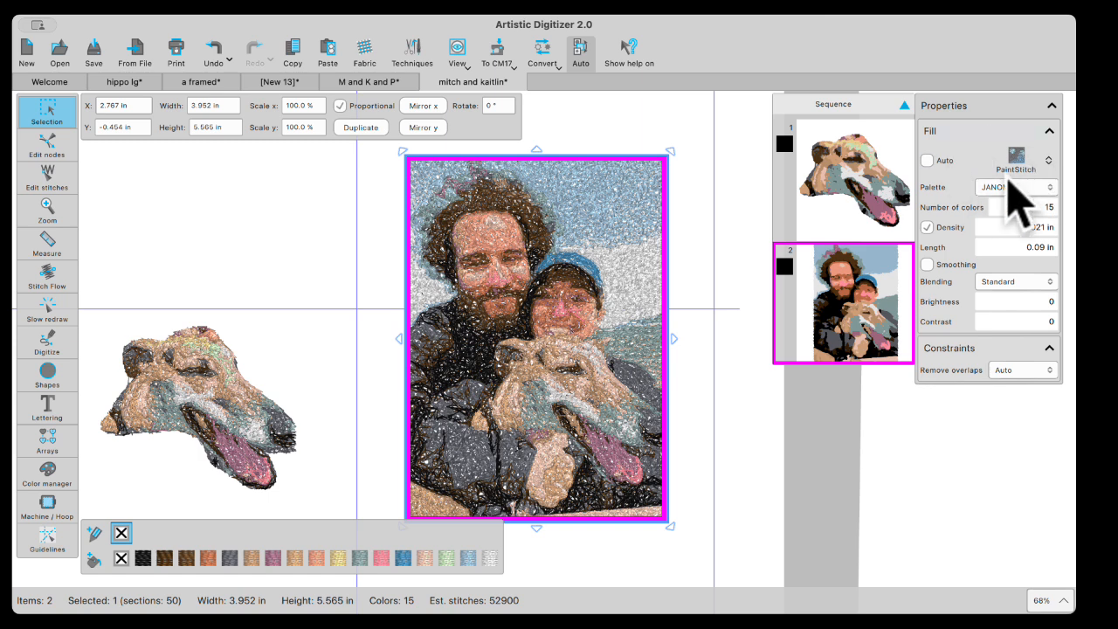
left_click(1020, 163)
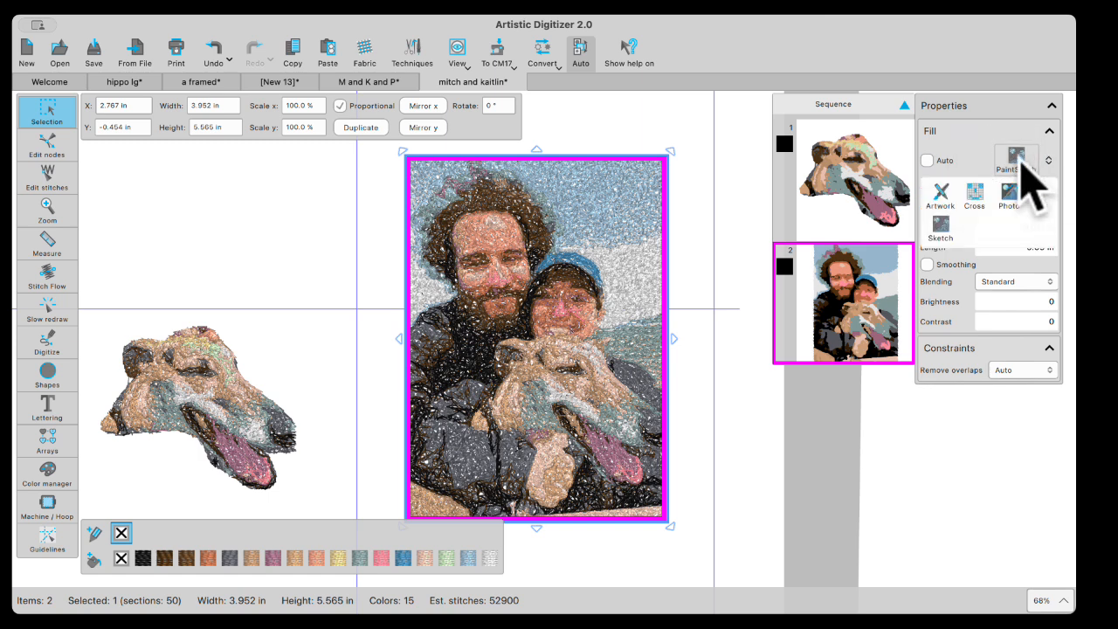
left_click(941, 228)
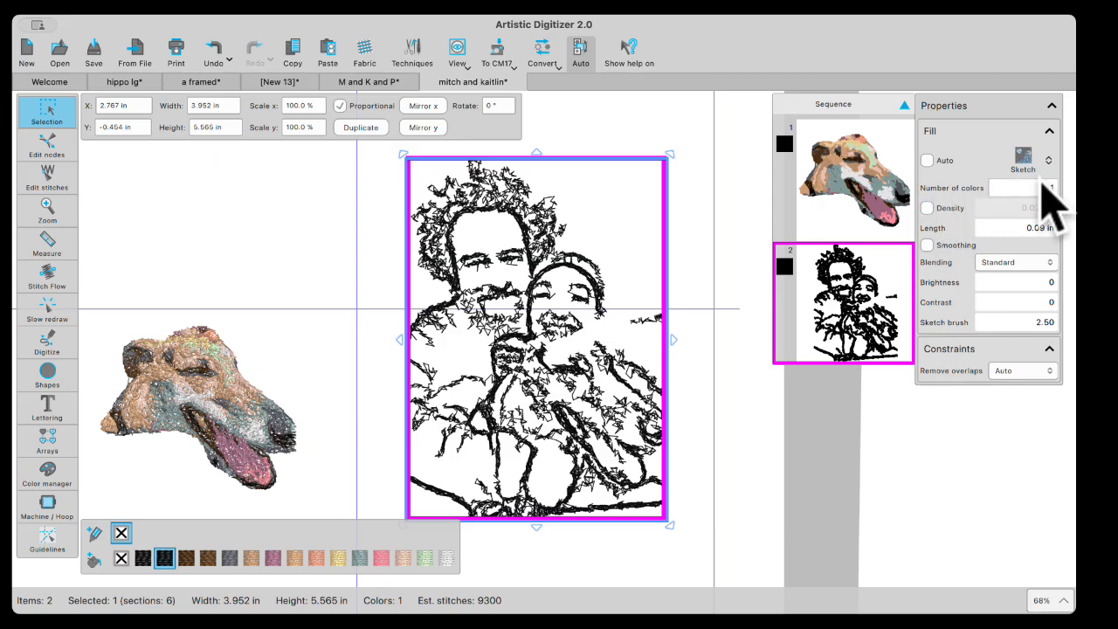
left_click(1046, 187)
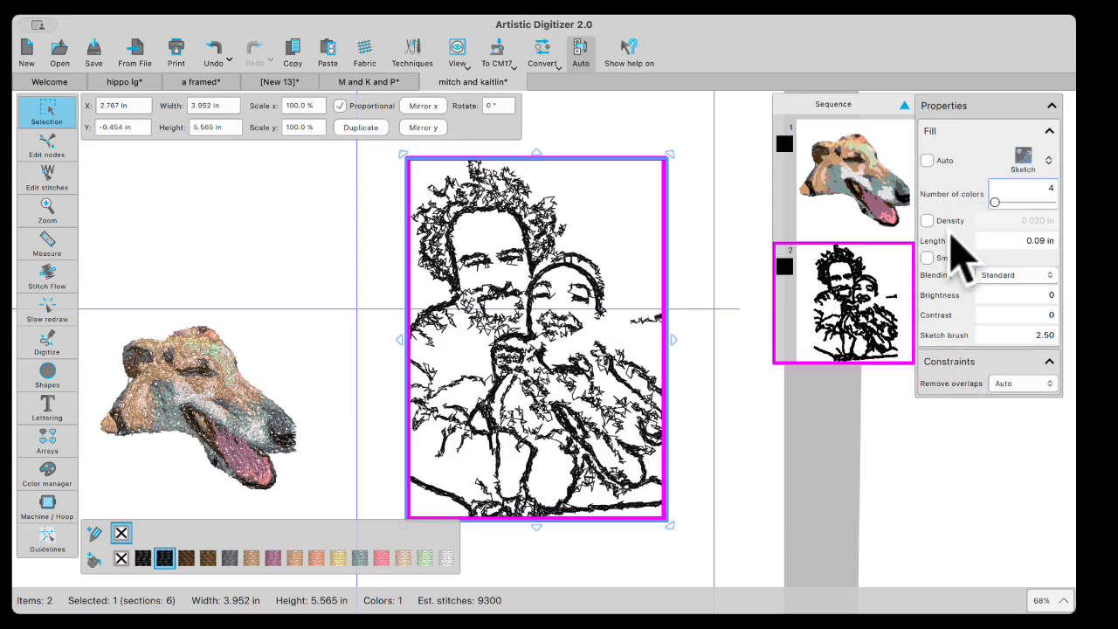
key("Return")
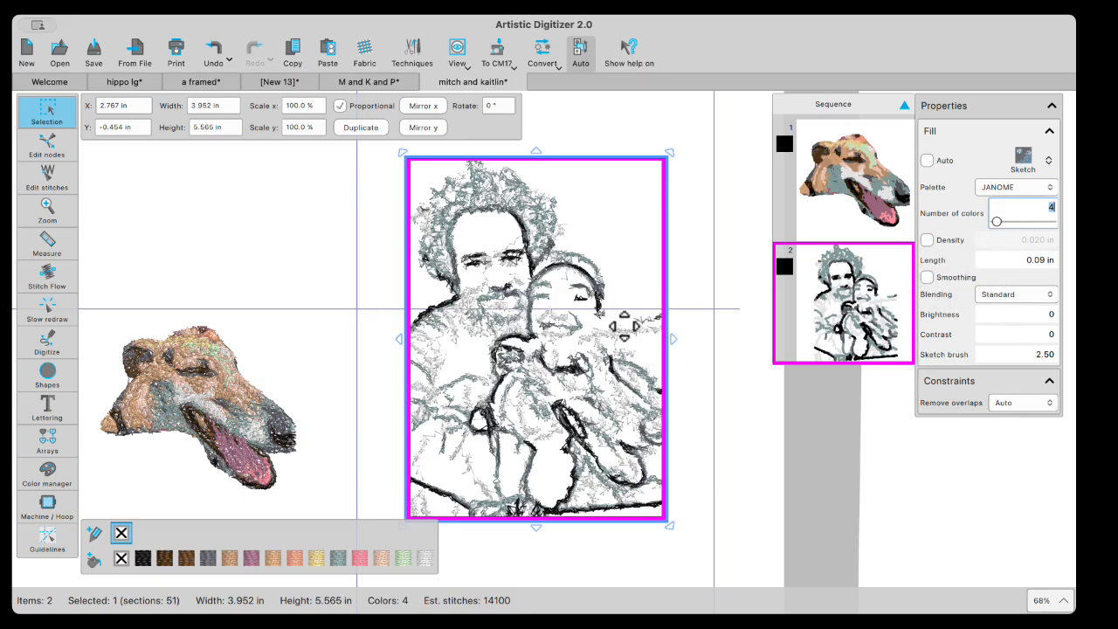
Step: Move the PaintStitch dog's head over the dog in the sketch and reorder it after the sketch in the sequence
left_click(204, 389)
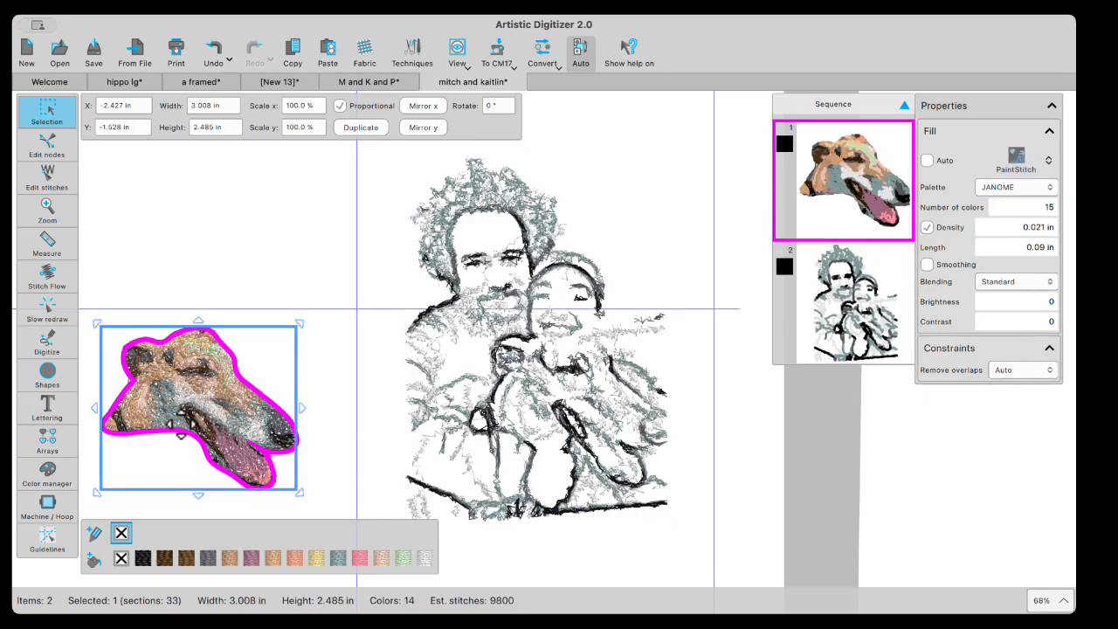
left_click_drag(175, 418, 574, 399)
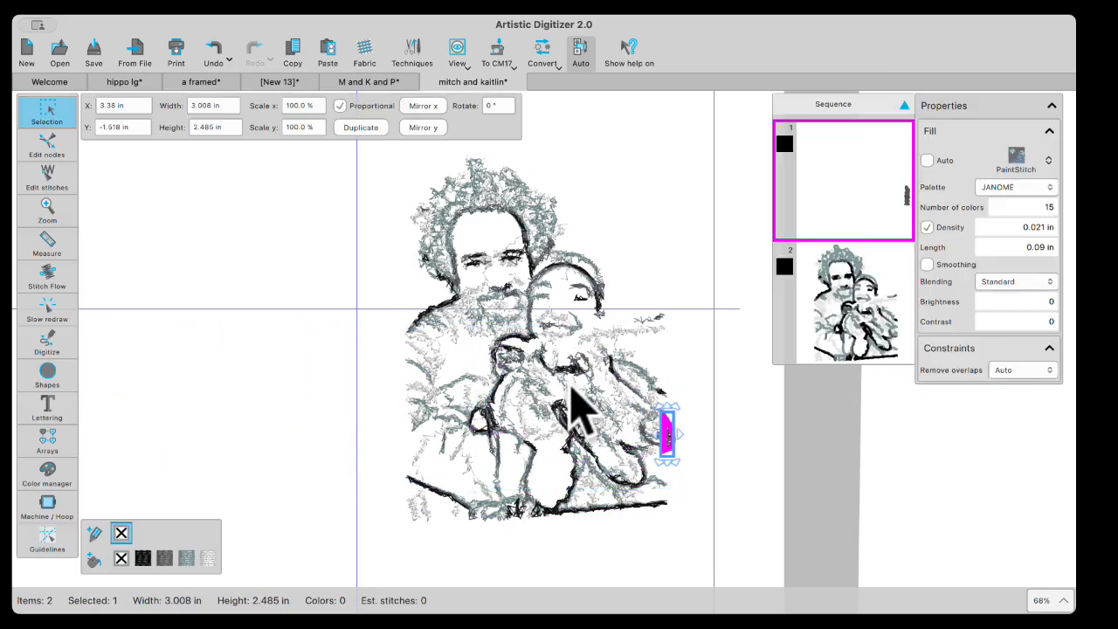
left_click_drag(836, 187, 861, 317)
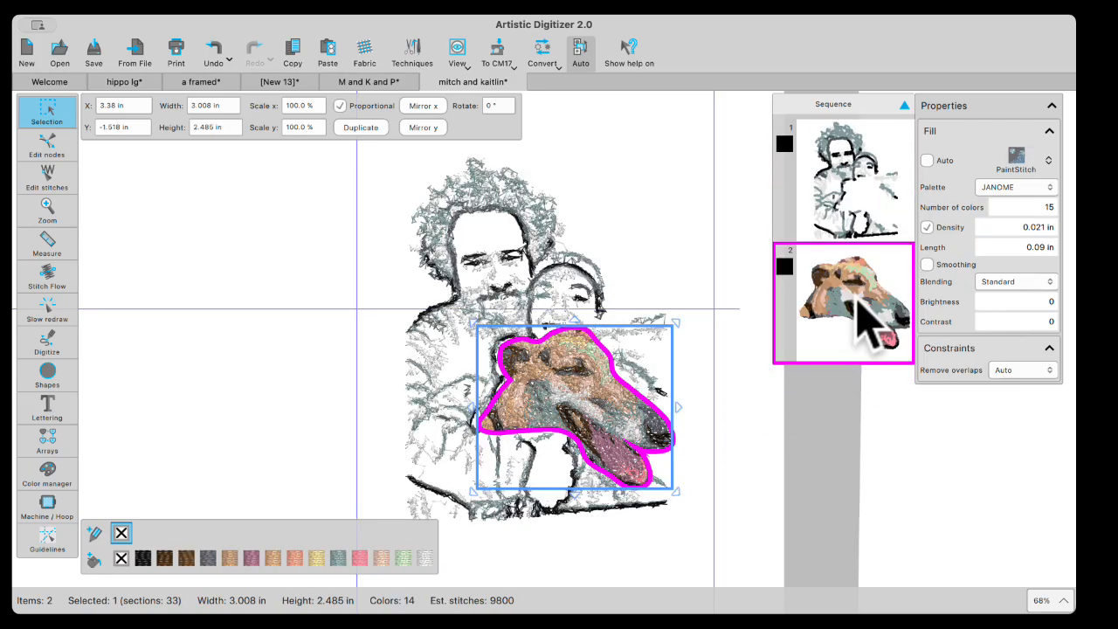
Step: Nudge the dog's head slightly left and up to line it up with the sketch, and clear the selection
left_click(646, 254)
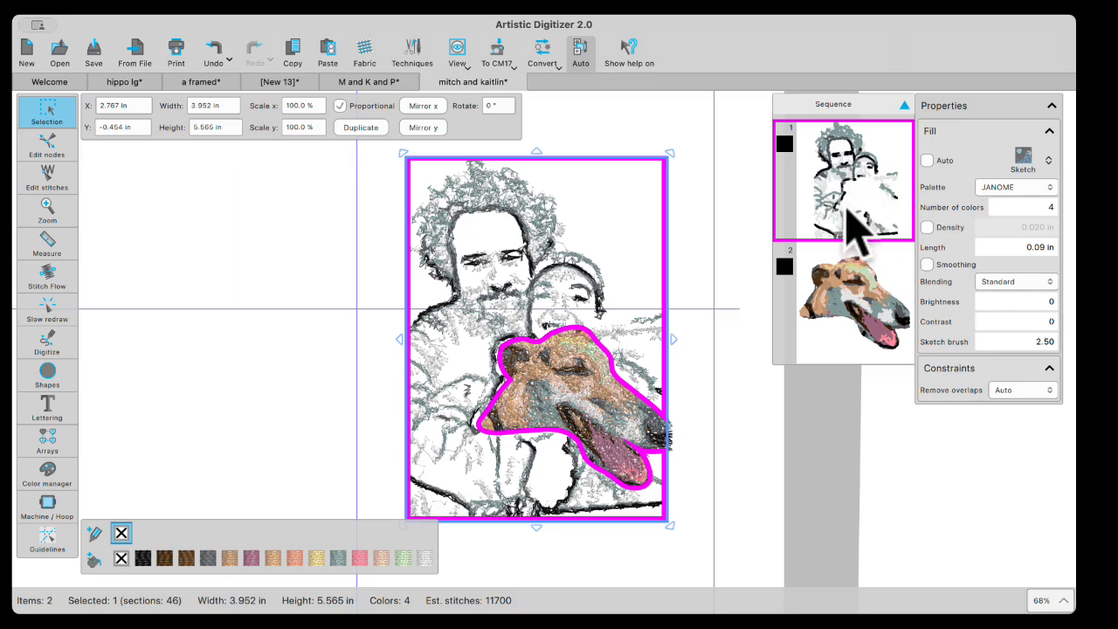
left_click(268, 329)
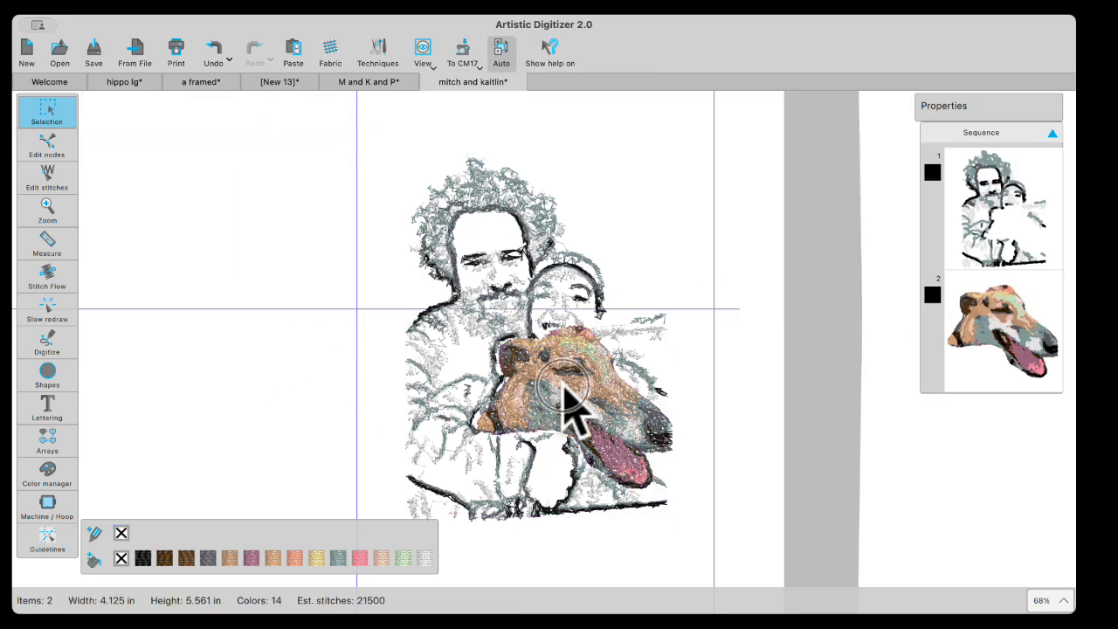
left_click(566, 385)
left_click_drag(566, 385, 559, 381)
left_click(208, 374)
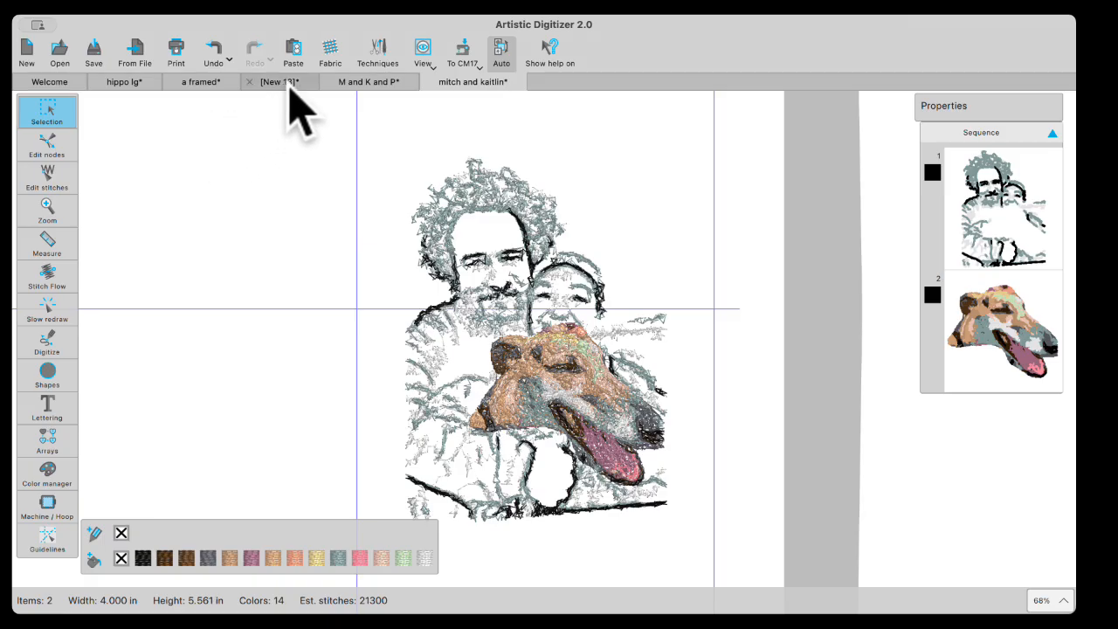
Step: Switch to the already open example of the sketch-and-dog design and examine its sketch object's settings and clipped outline
left_click(366, 82)
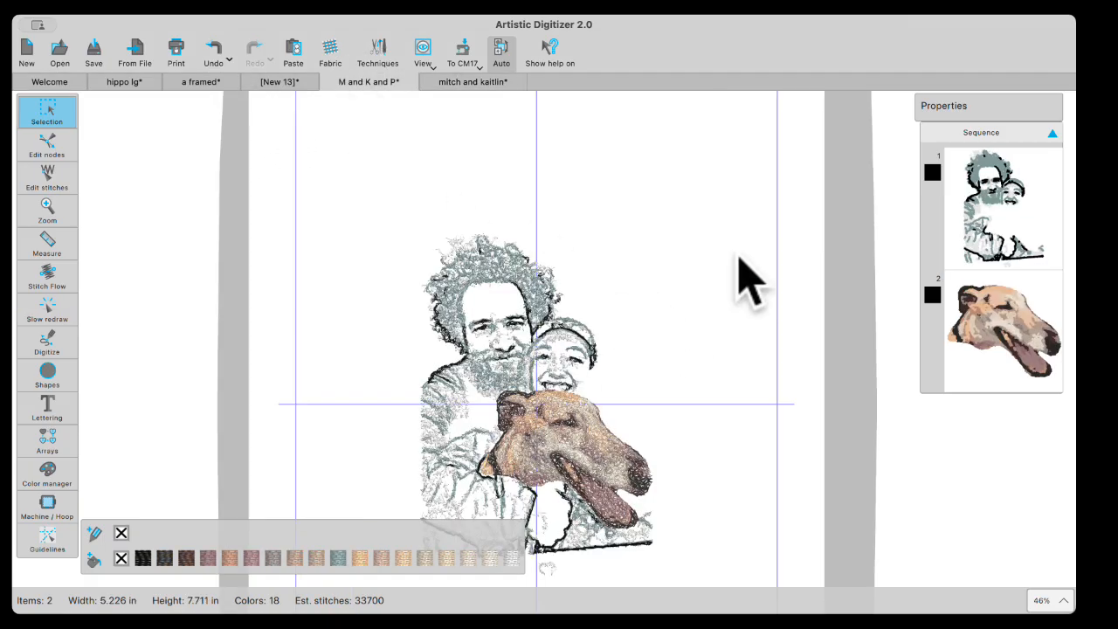
left_click(980, 234)
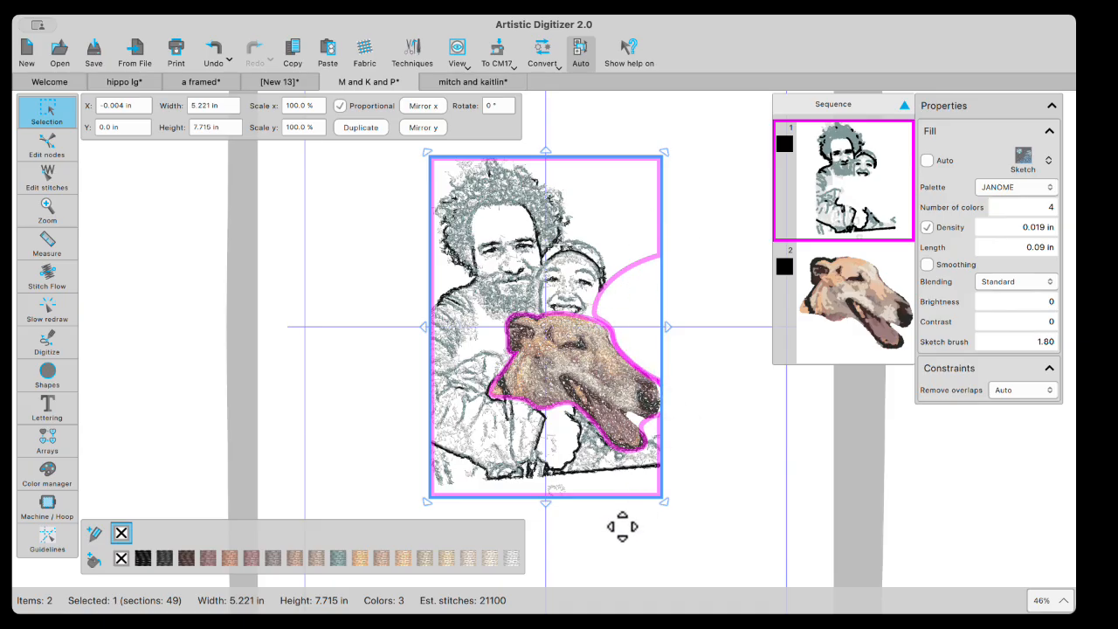
left_click(708, 157)
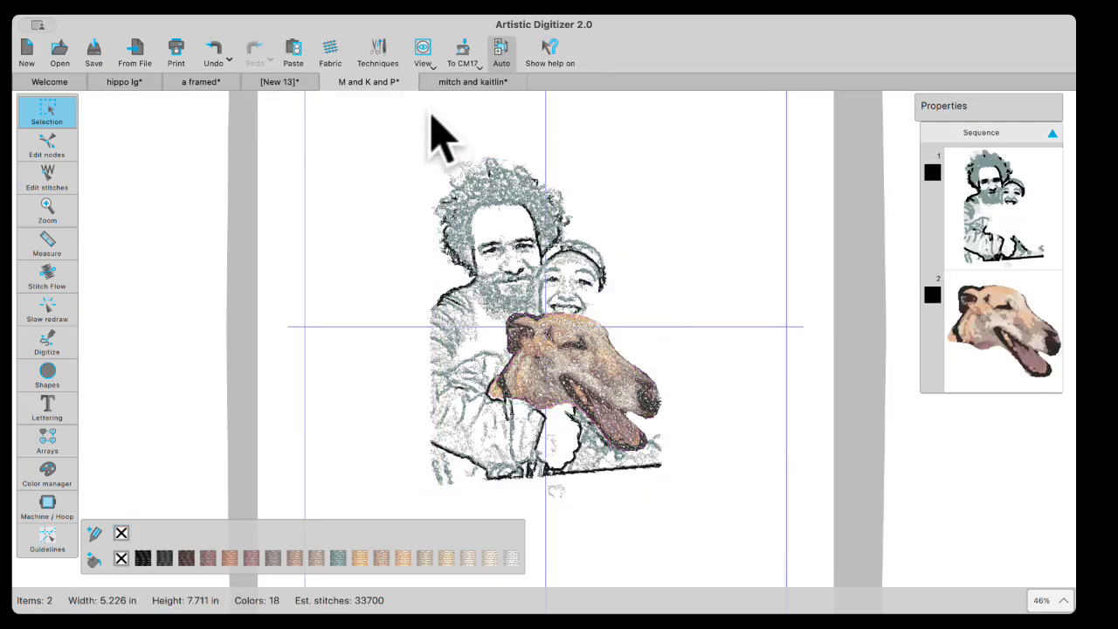
Step: Return to the current design and start node editing on the right edge of the sketch photo's outline
left_click(487, 85)
left_click(492, 280)
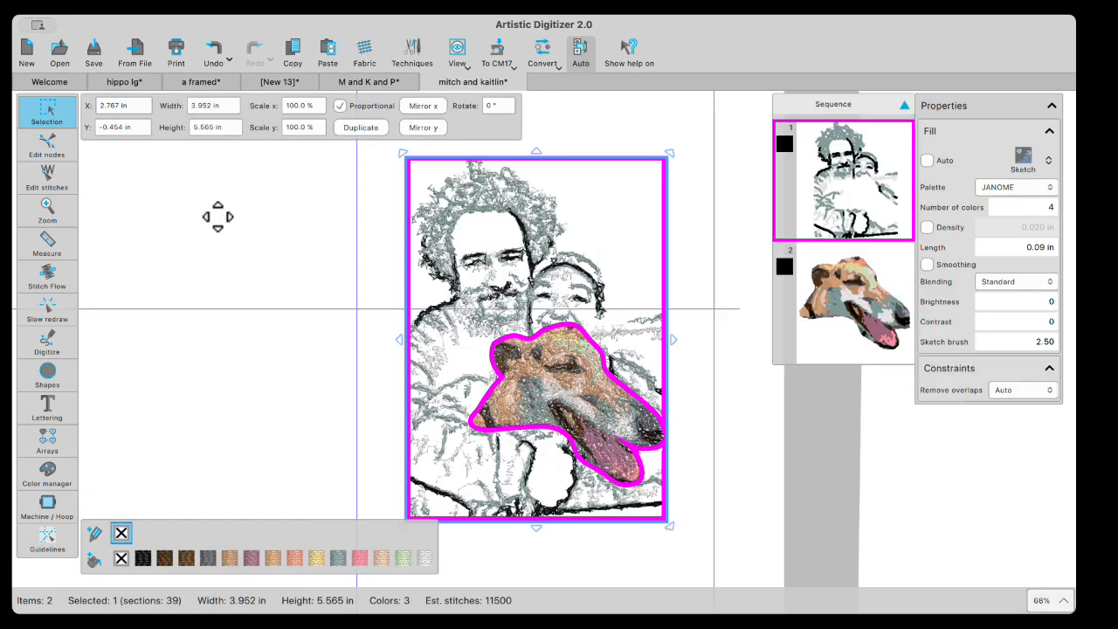
left_click(50, 156)
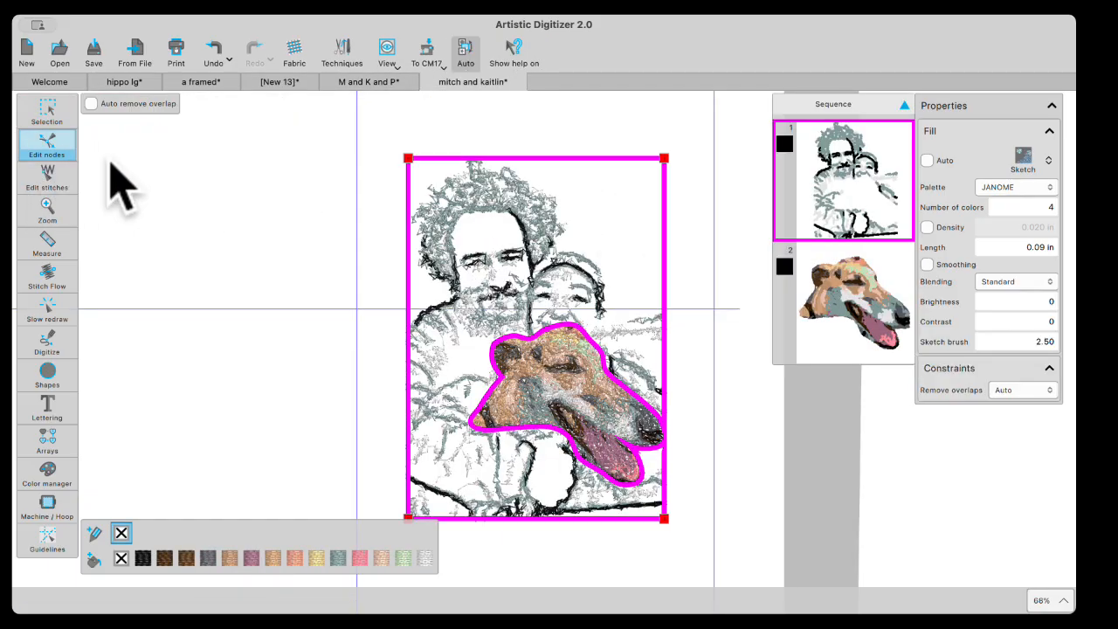
left_click(665, 255)
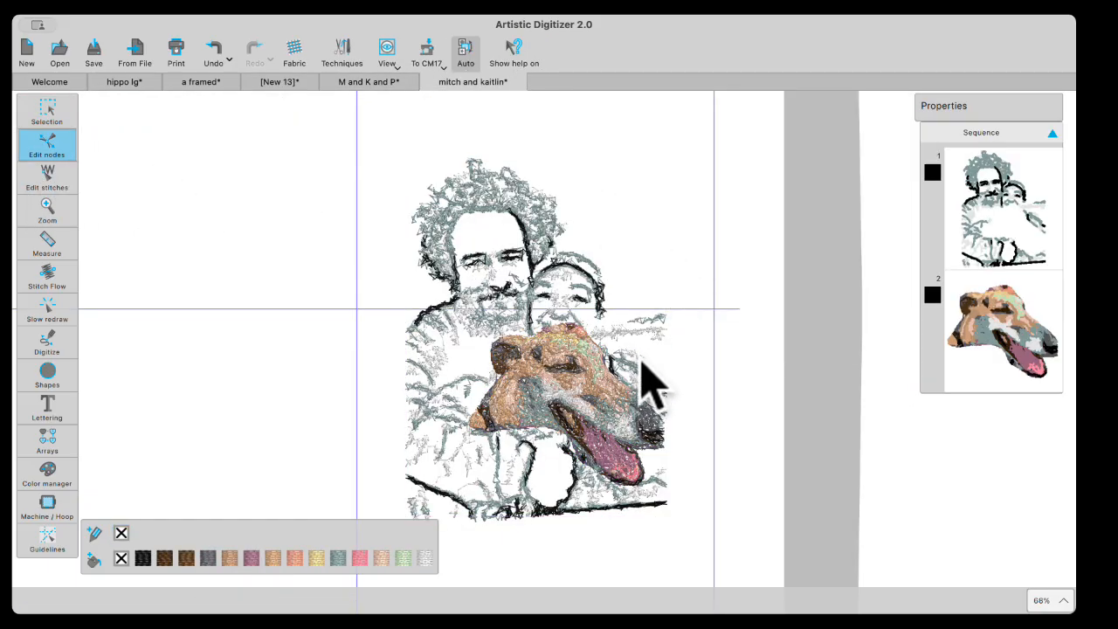